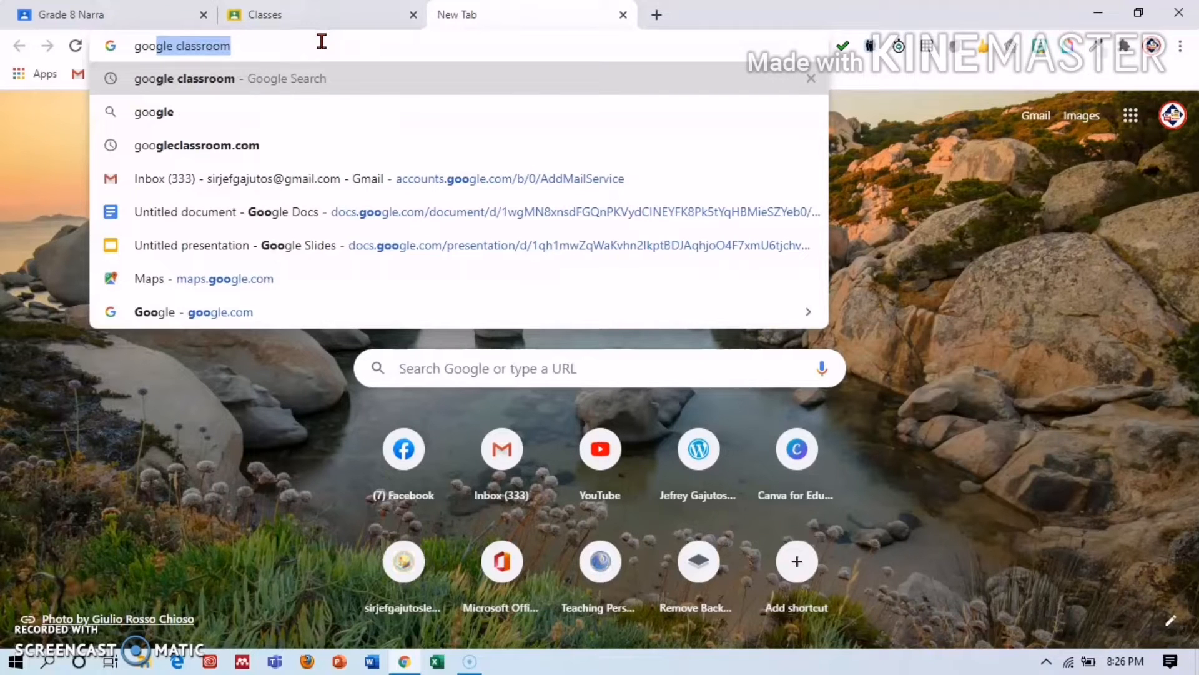
Search 'google classroom' and launch Classroom from the Google apps grid.
type("gle classroom")
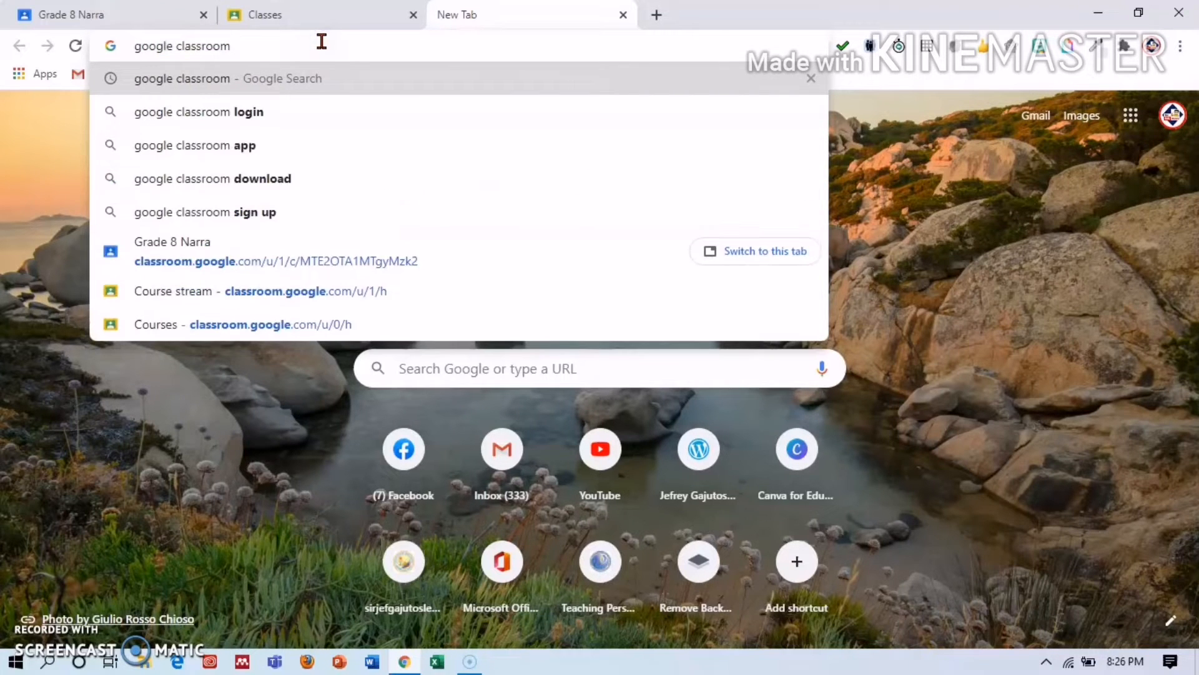
key("Return")
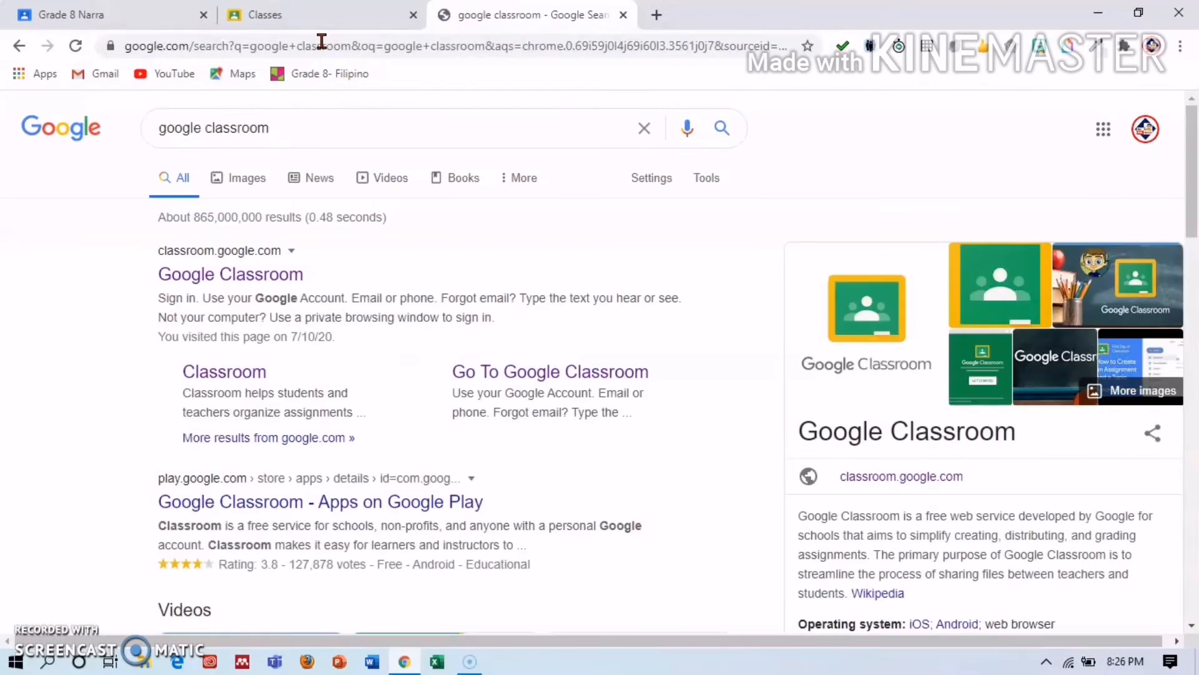
left_click(278, 281)
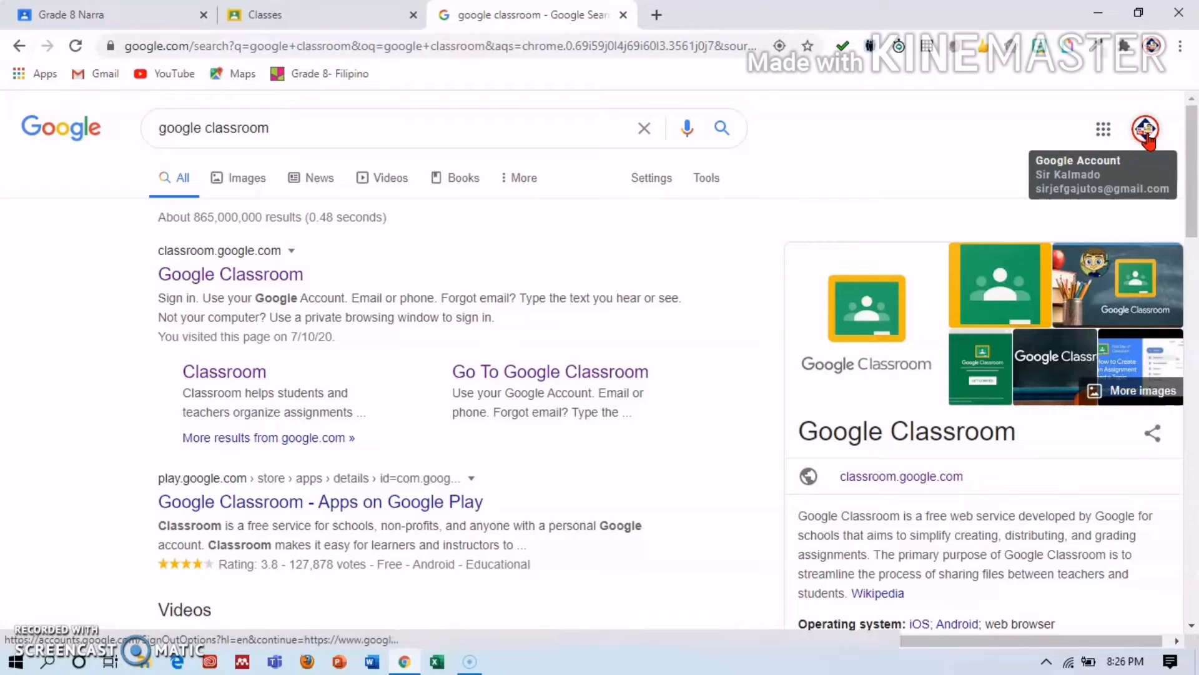
left_click(1104, 133)
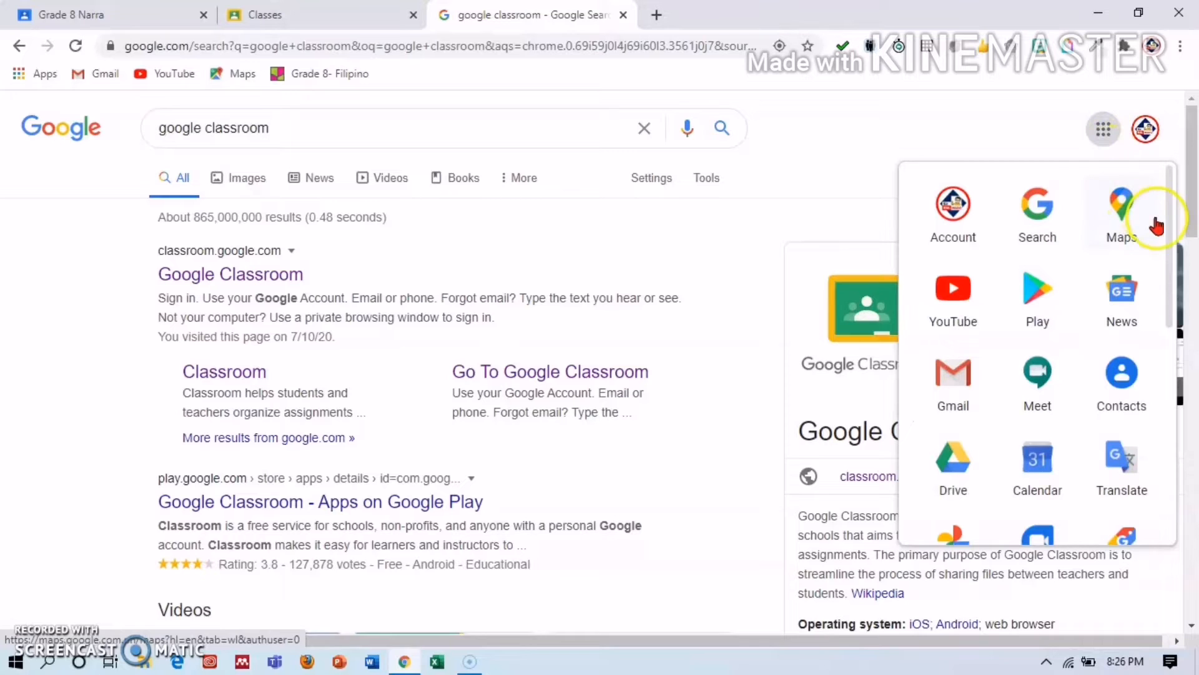
left_click_drag(1172, 231, 1175, 397)
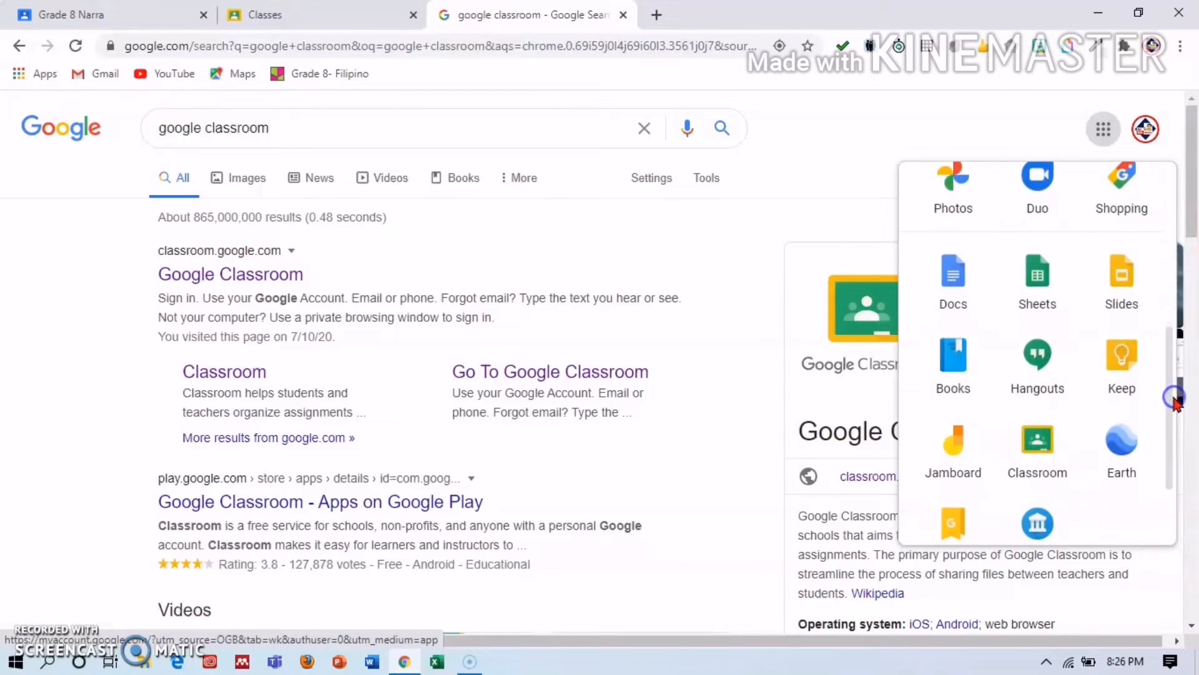
left_click(1053, 473)
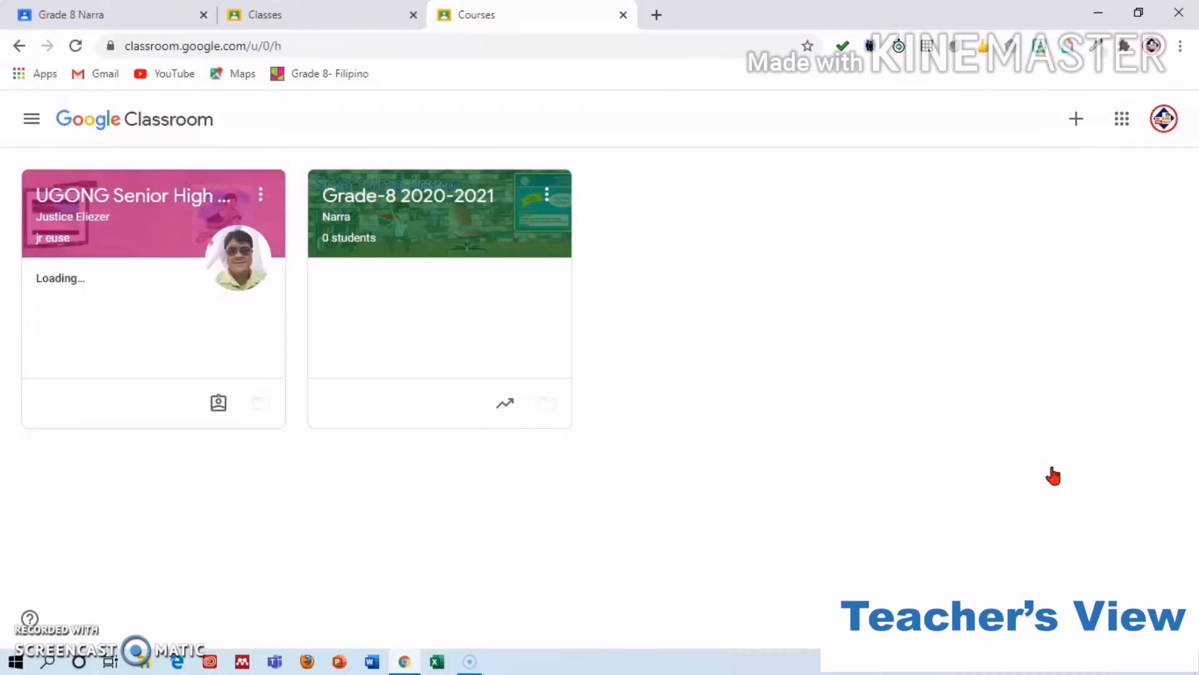
Choose Create class from the + menu and accept the school-use notice.
left_click(806, 253)
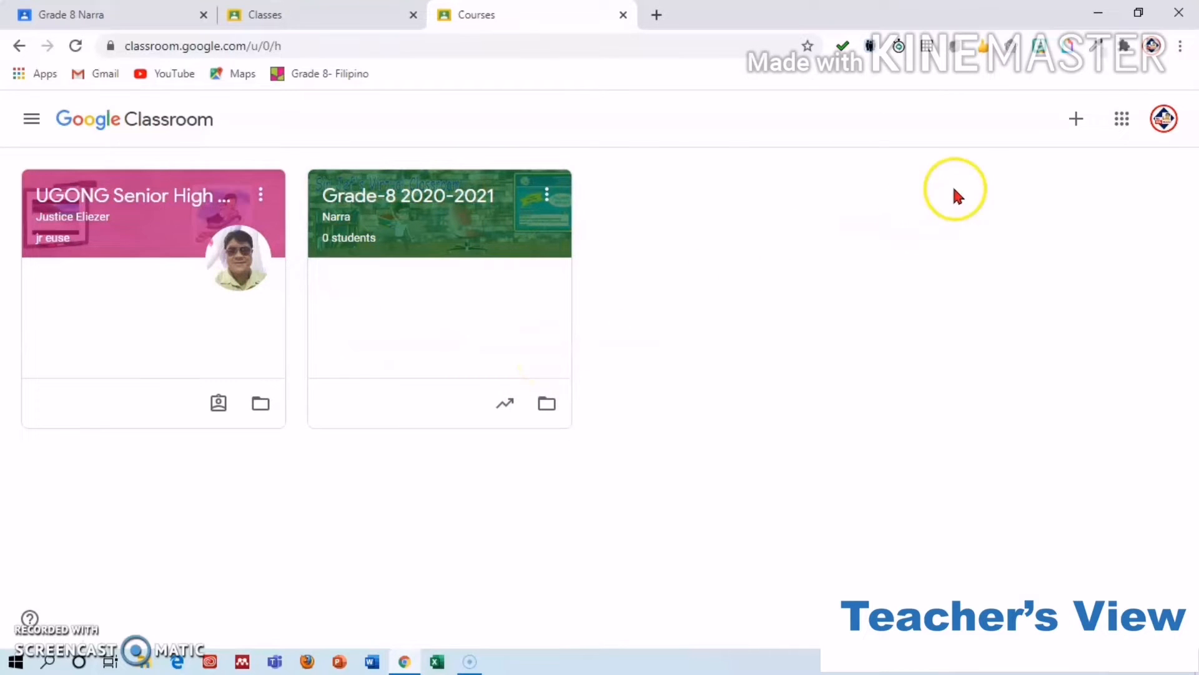
left_click(1074, 124)
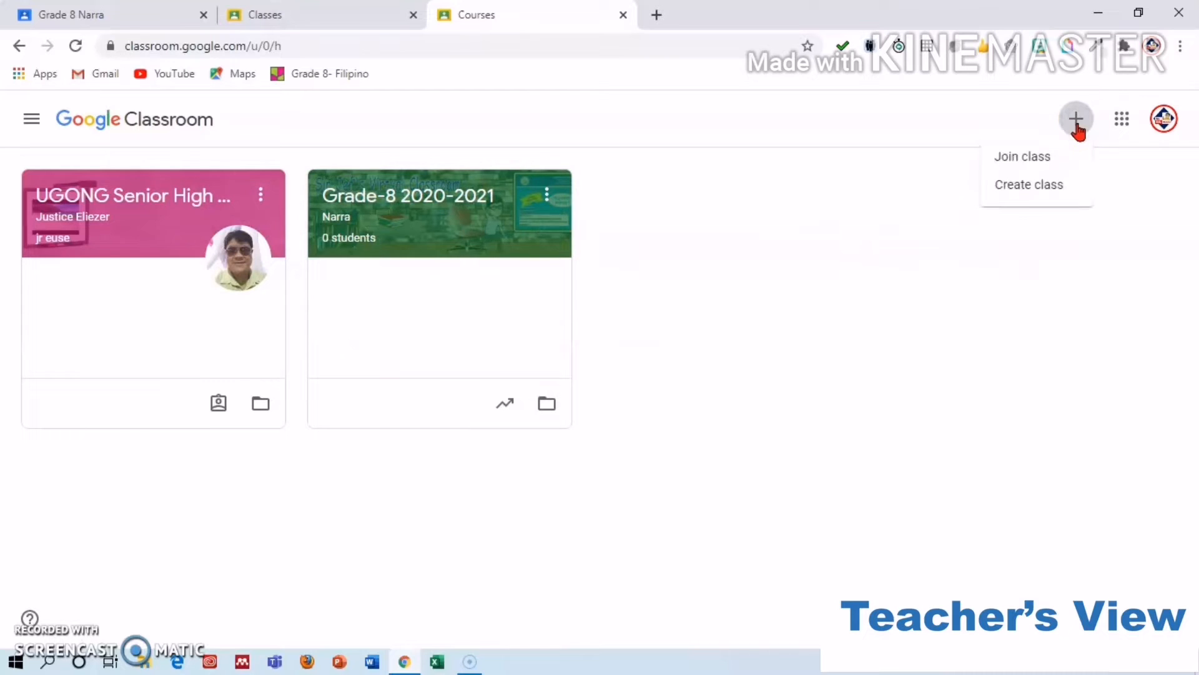
left_click(1050, 189)
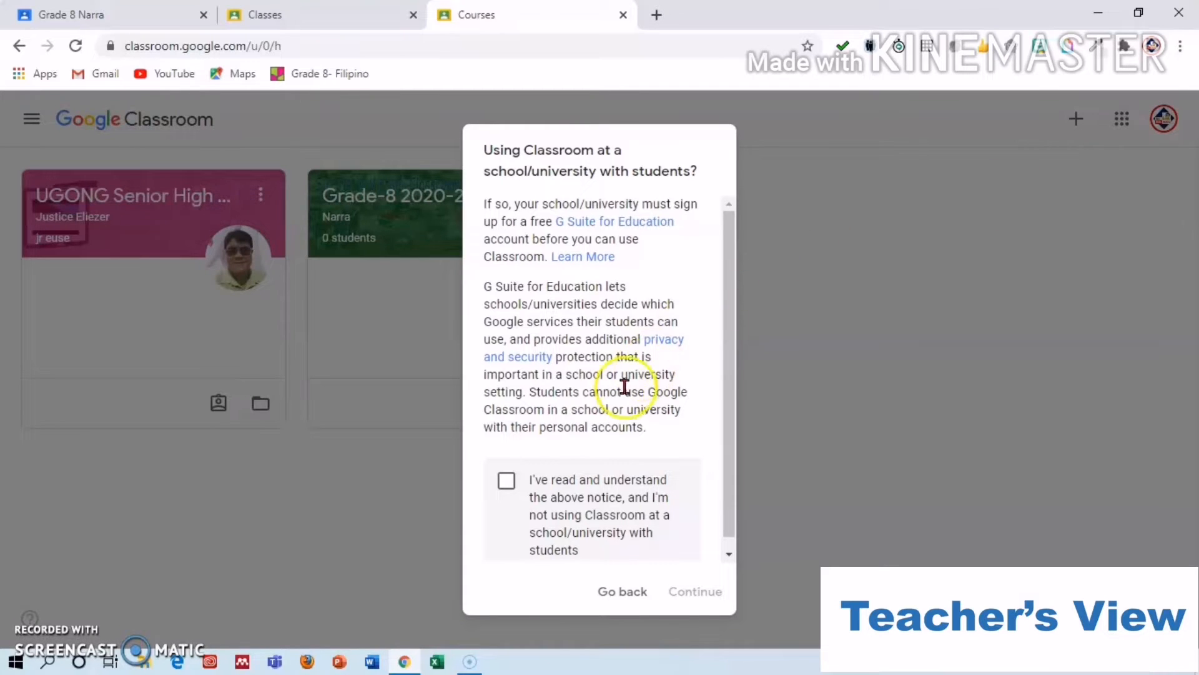
left_click(508, 485)
left_click(693, 589)
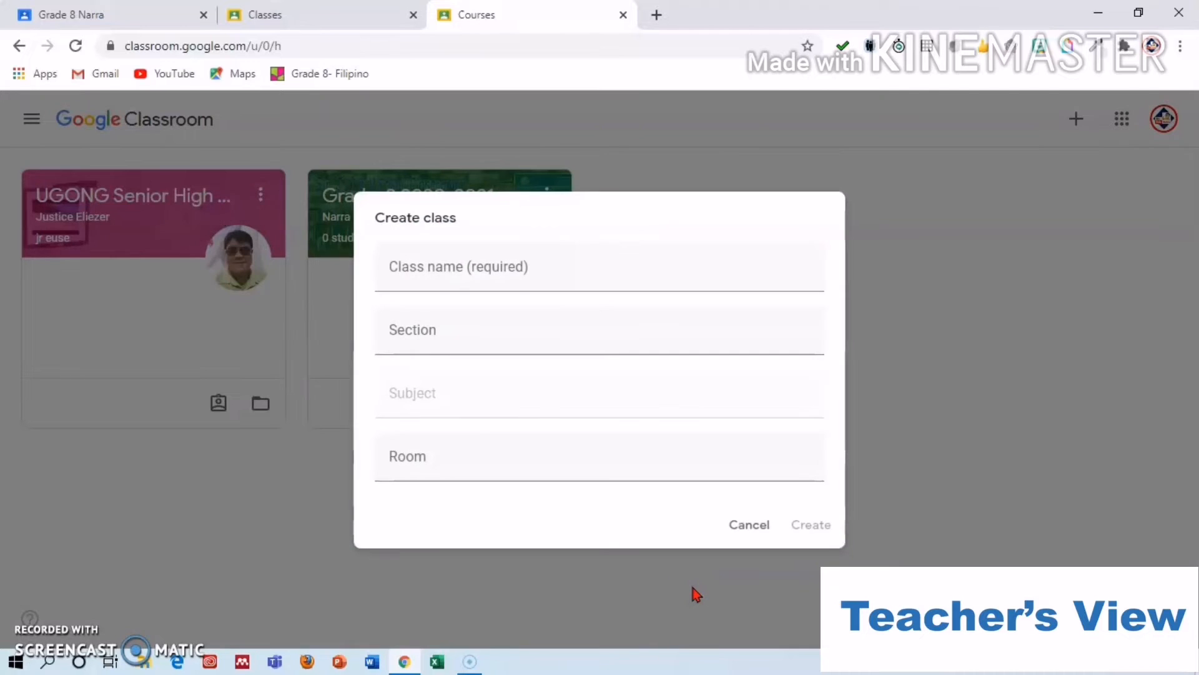
Enter class name 'Grade 8' and section 'Apitong'.
left_click(492, 285)
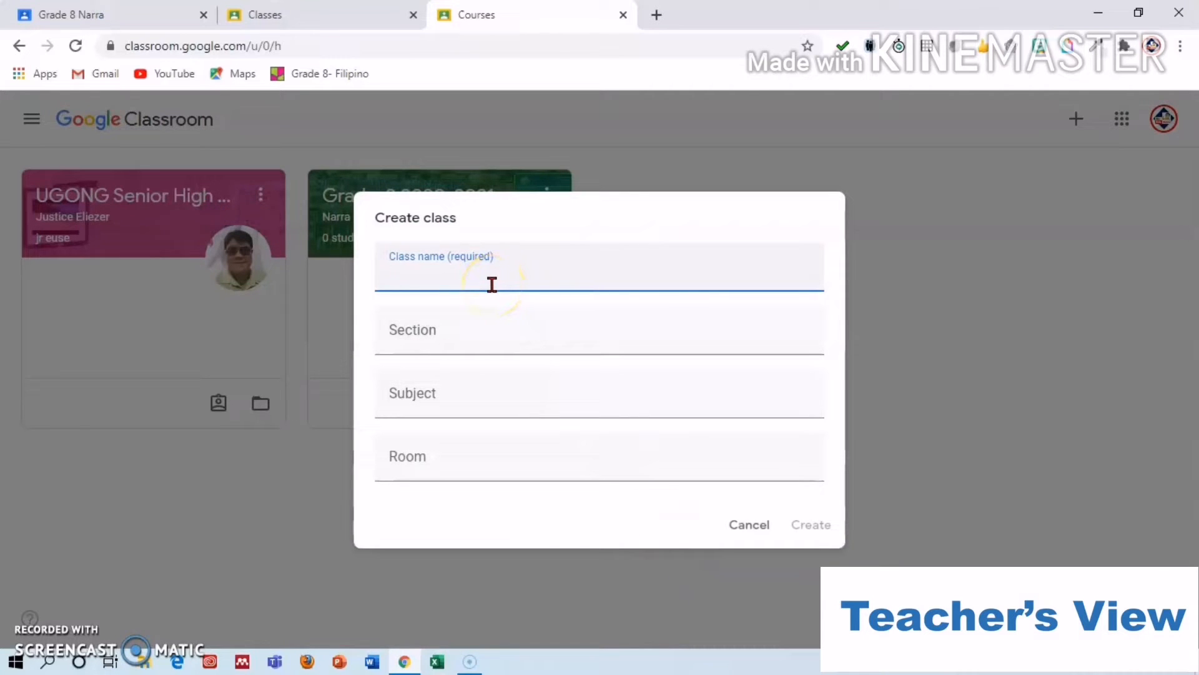
type("Grag")
key("BackSpace")
type("de ")
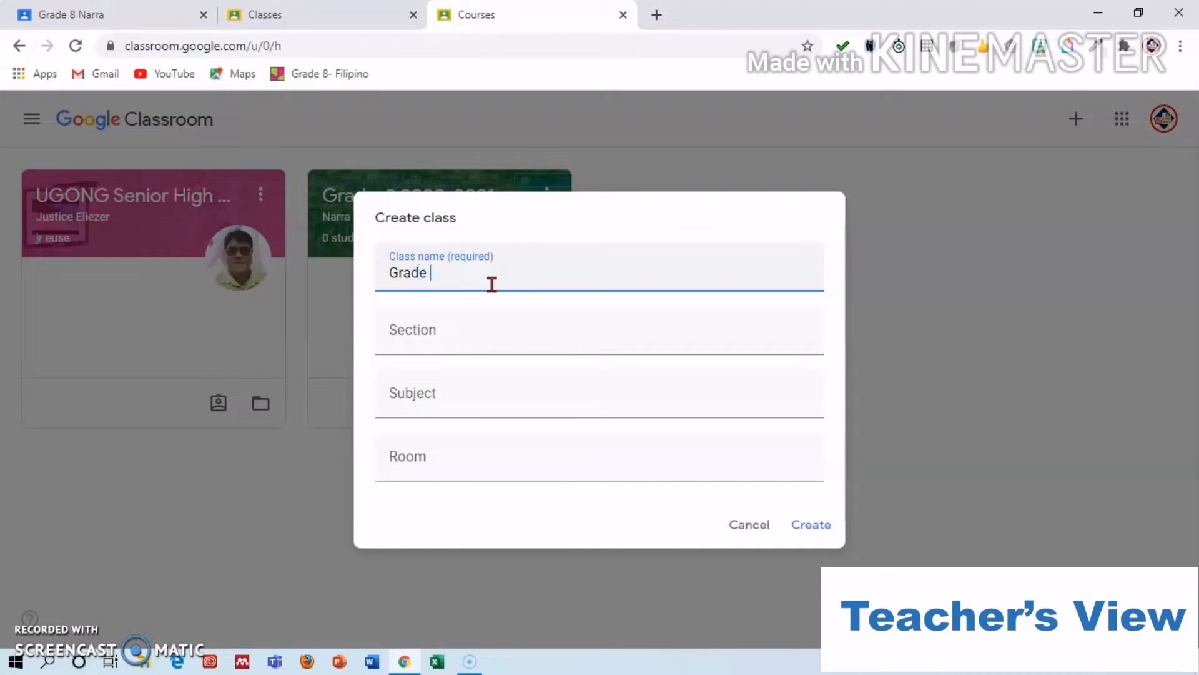
type("8")
left_click(485, 340)
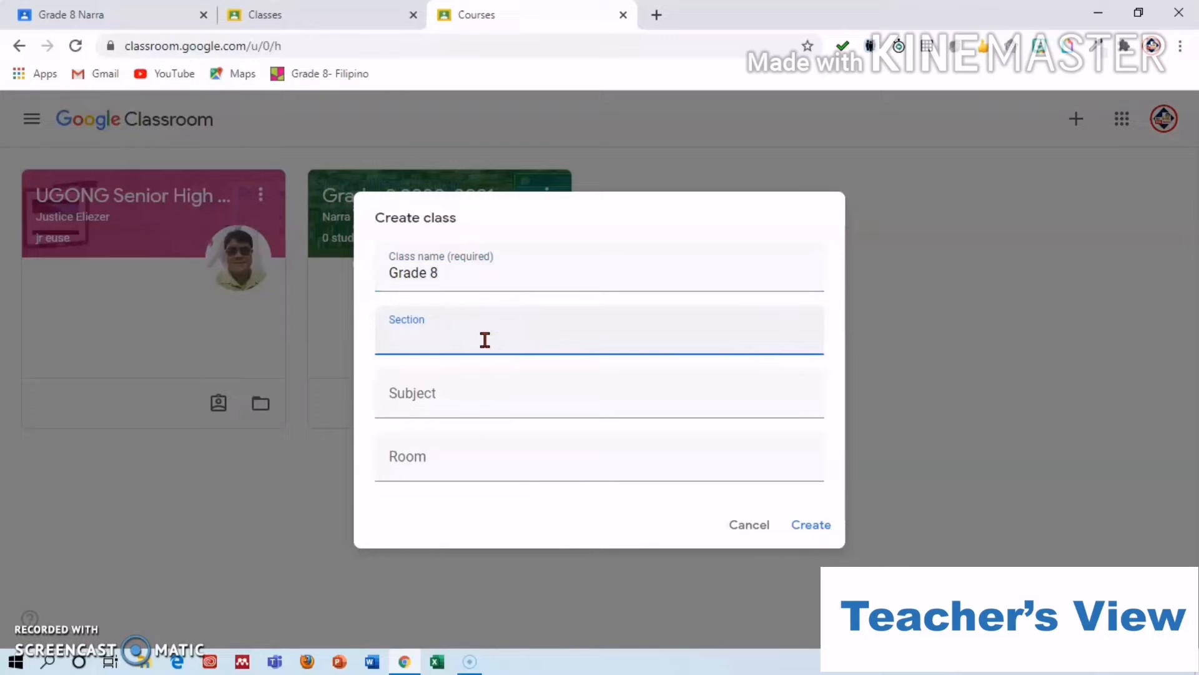
type("Apitong")
Enter subject 'Filipino' and room '302', then create the class.
left_click(485, 386)
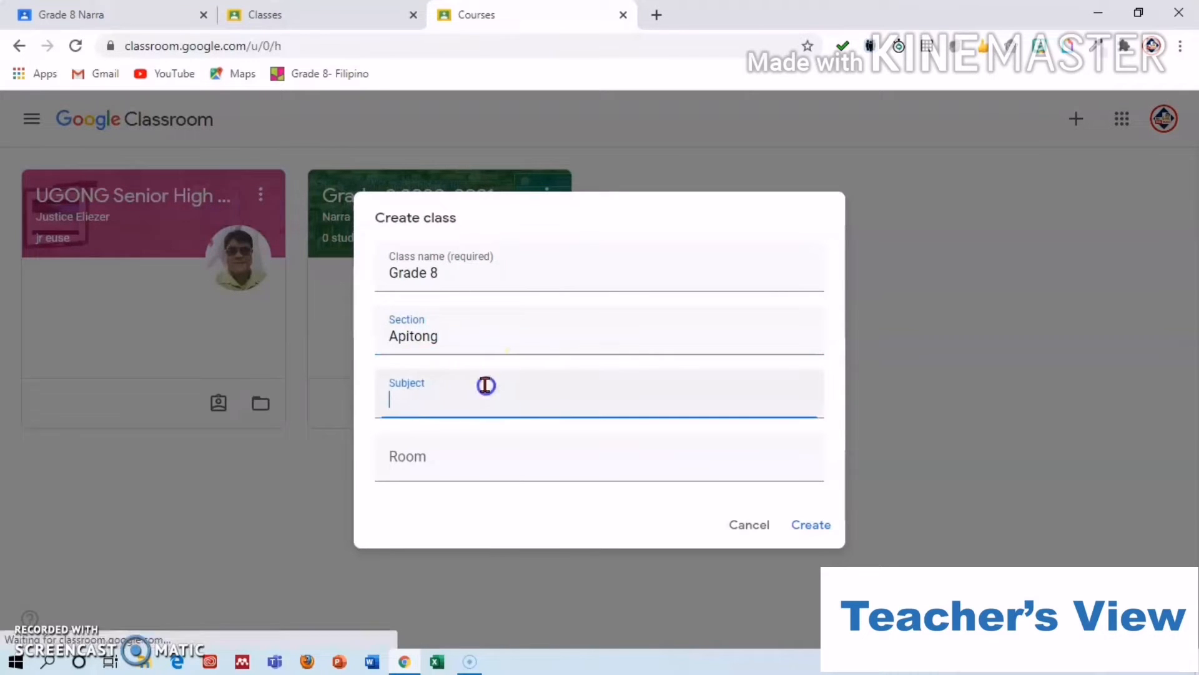
type("Filipin")
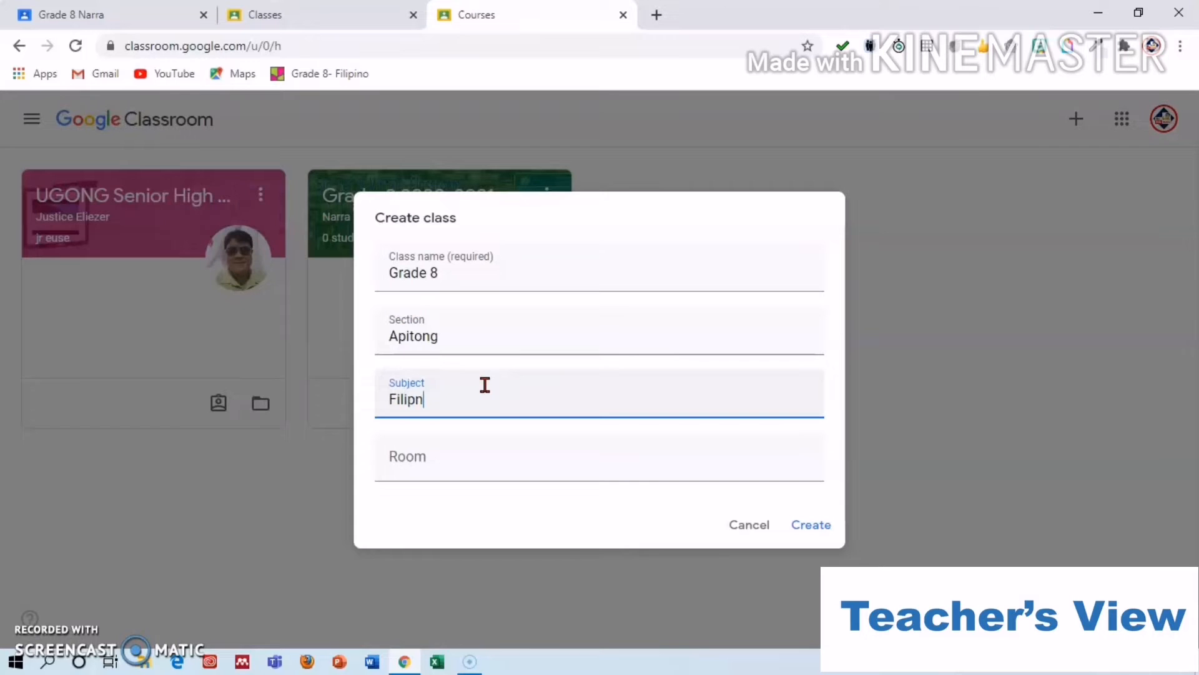
key("BackSpace")
type("ino")
left_click(482, 458)
type("301")
key("BackSpace")
type("2")
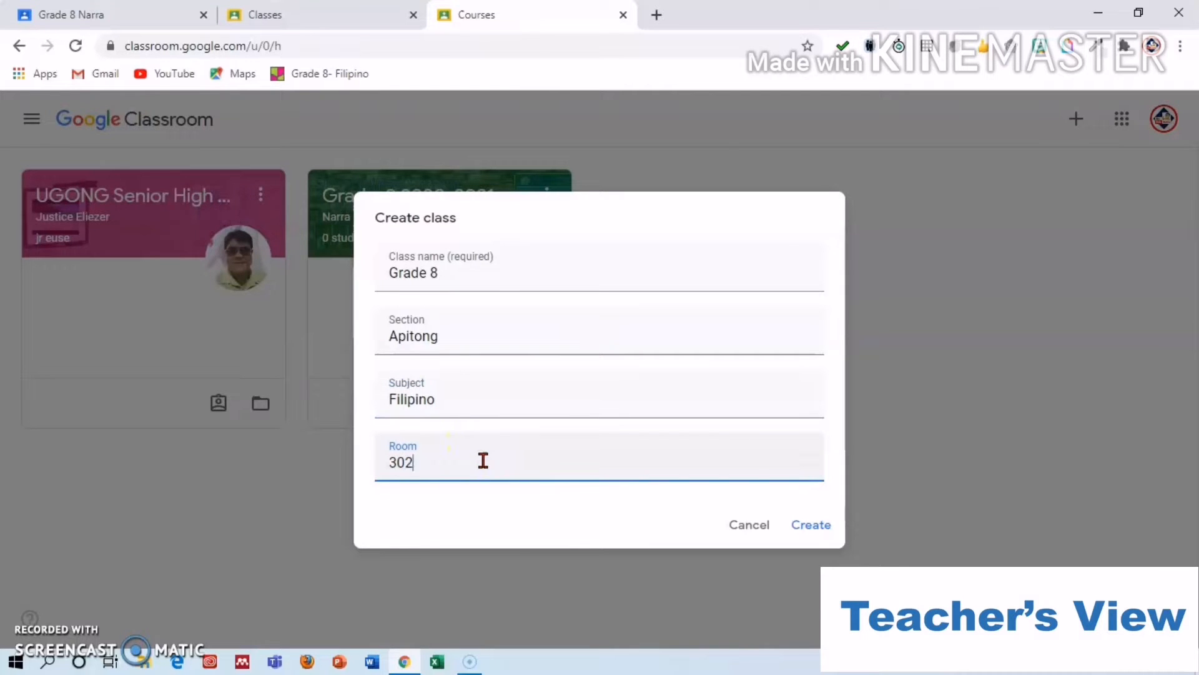
left_click(796, 528)
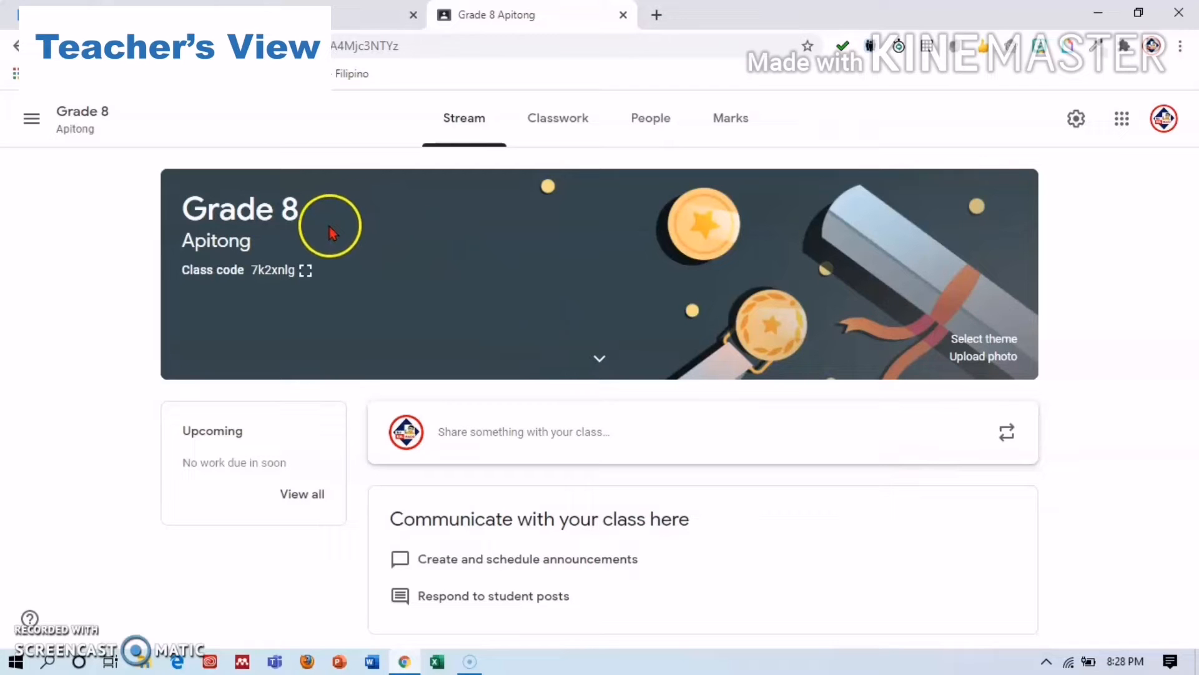
Display the Grade 8 Apitong class code enlarged, then close it.
left_click(307, 273)
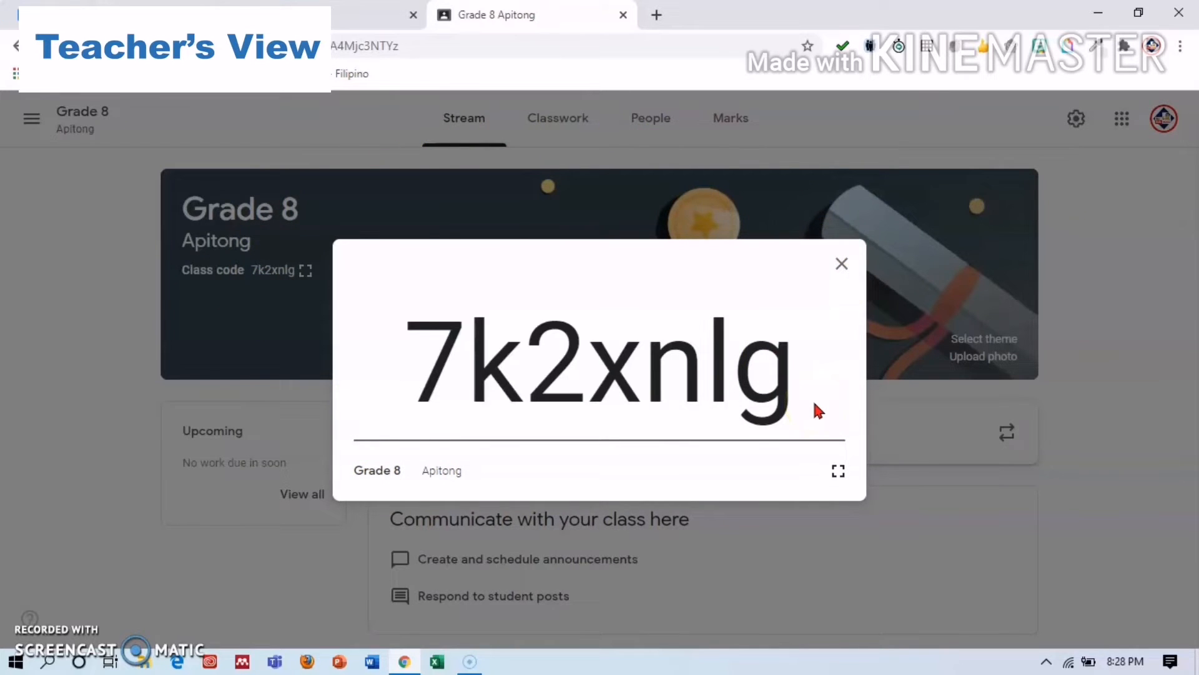
left_click(913, 259)
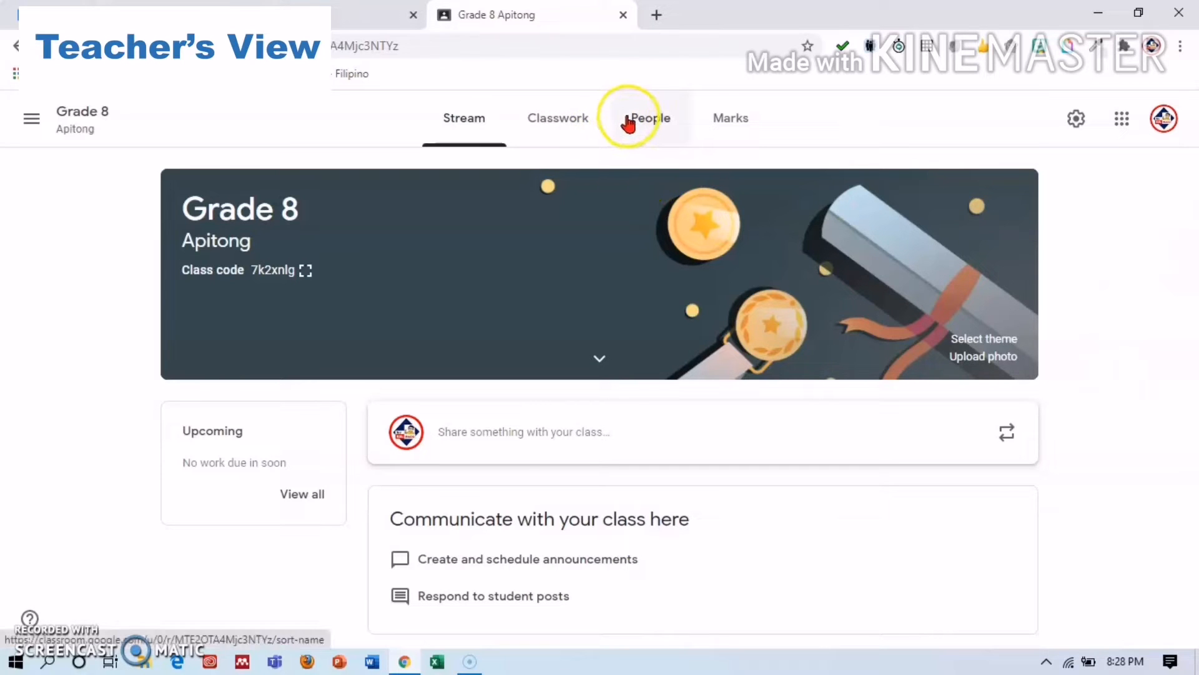
Invite one student by searching their account on the People page, then return to Stream.
left_click(576, 121)
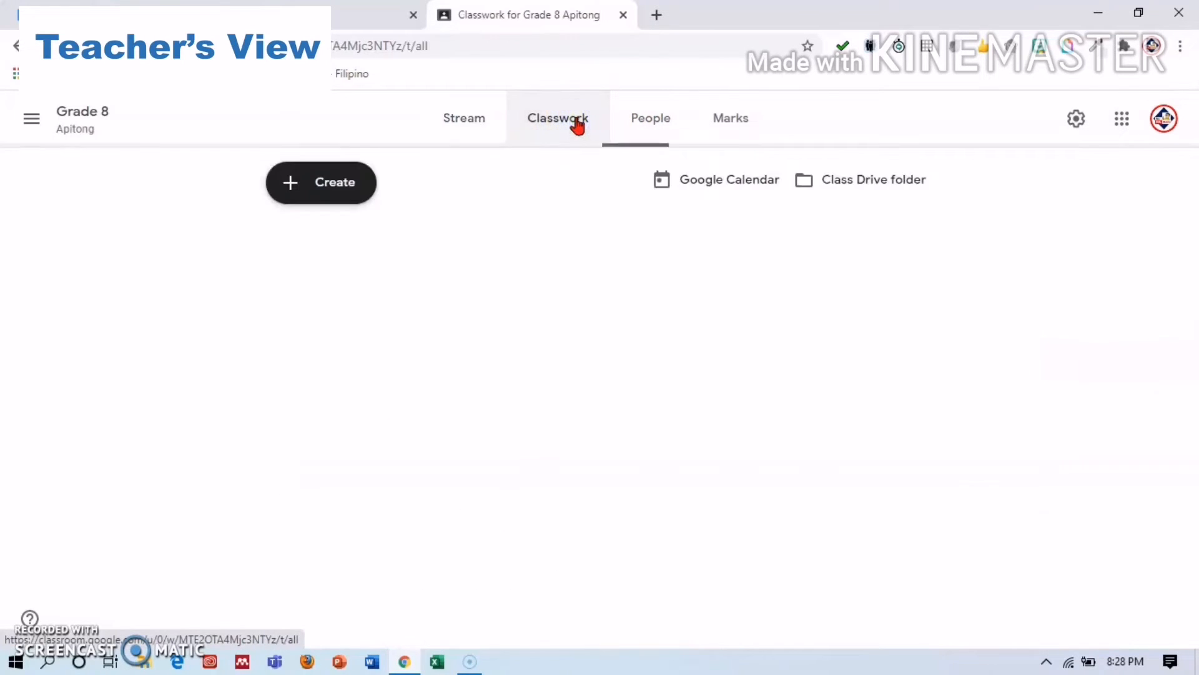
left_click(646, 120)
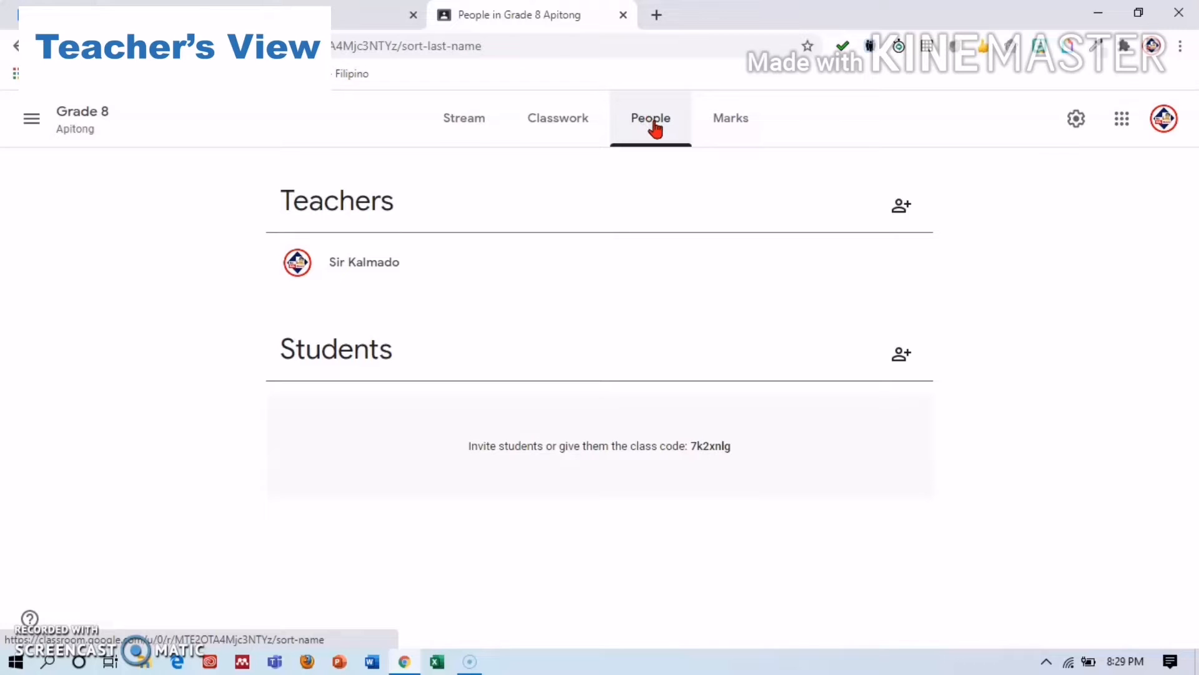
left_click(902, 351)
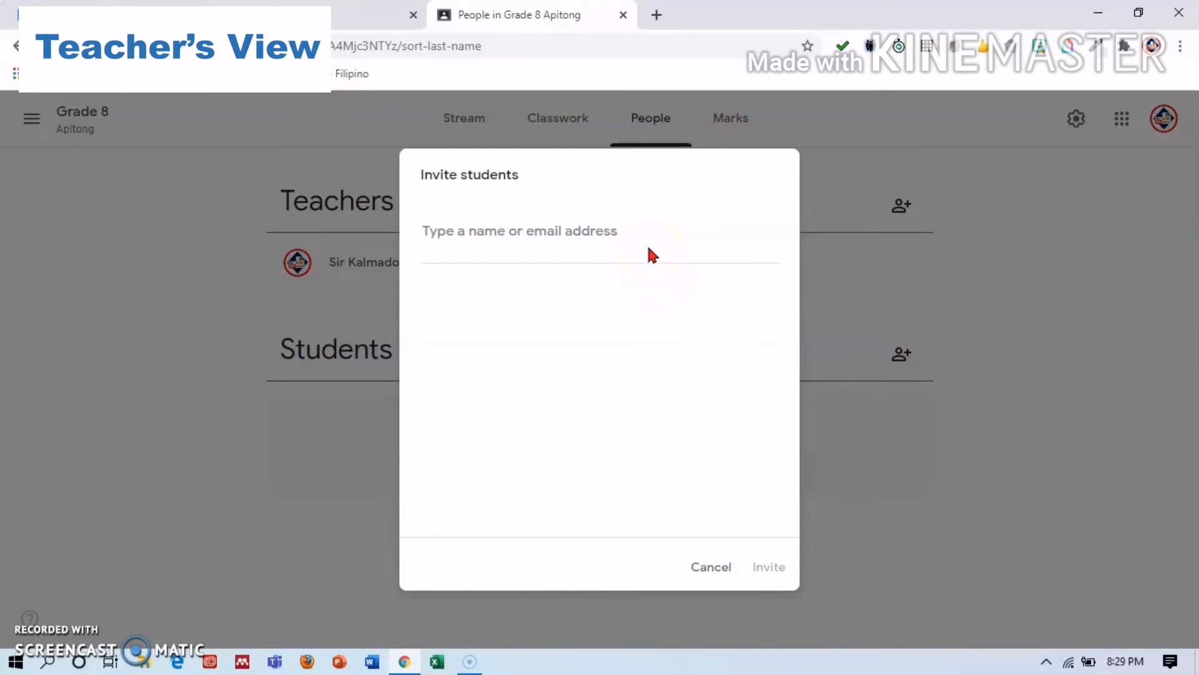
left_click(640, 248)
left_click(608, 236)
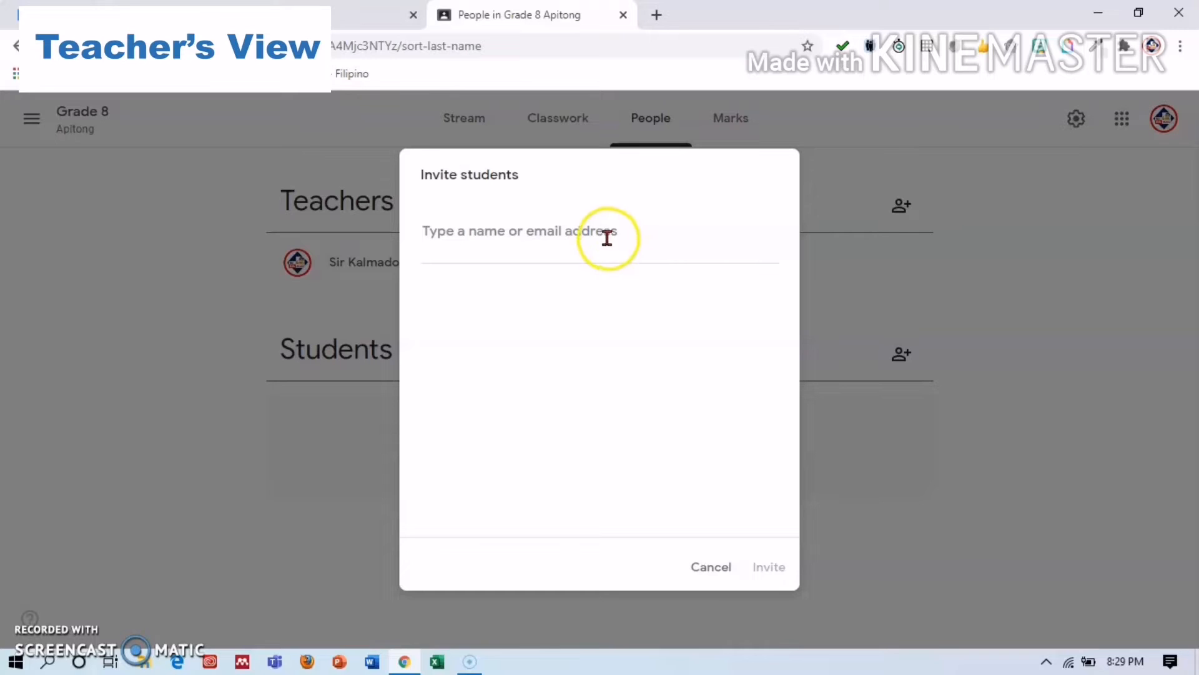
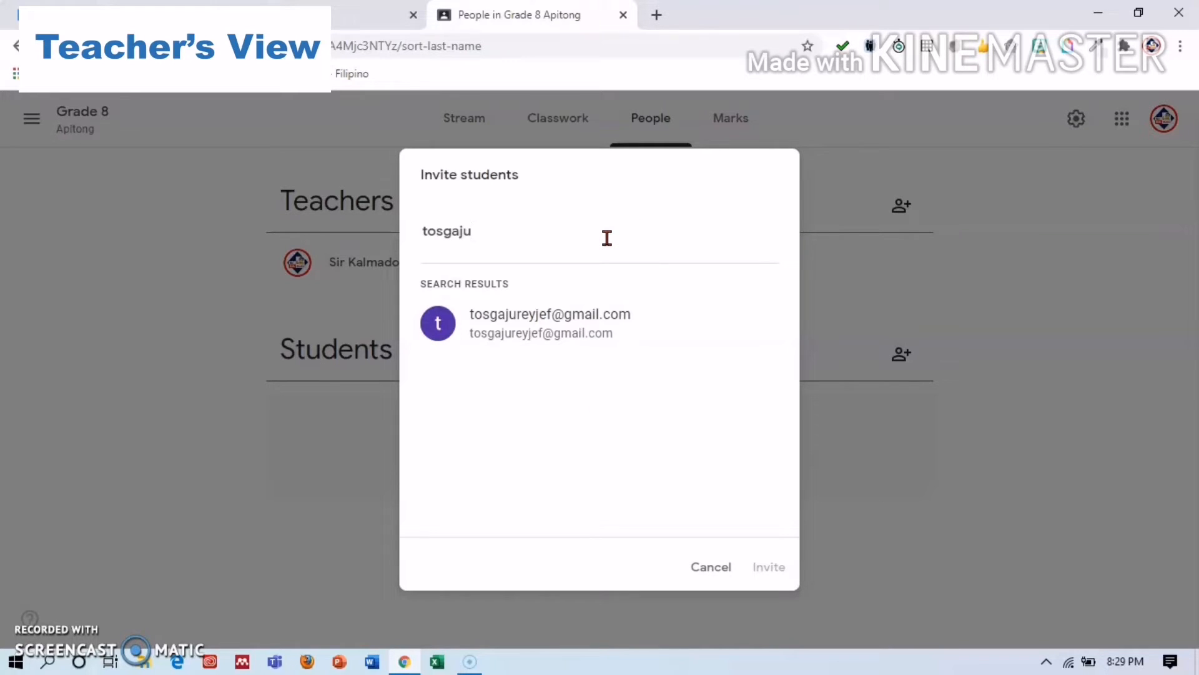
left_click(587, 339)
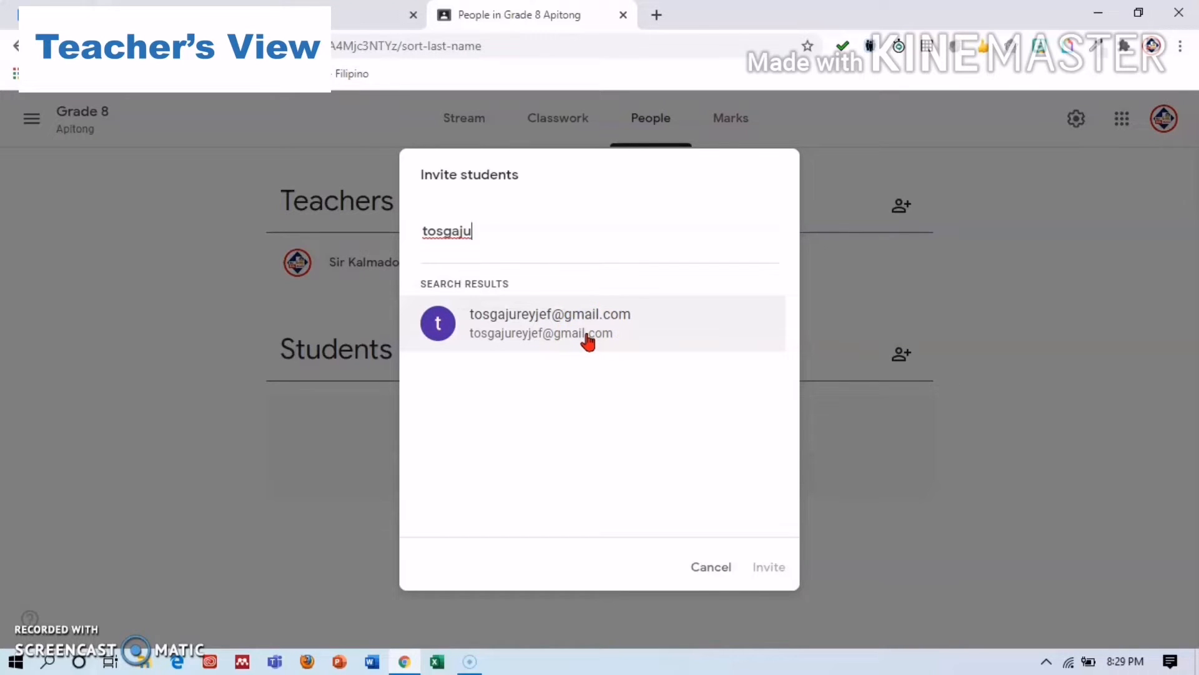
left_click(589, 340)
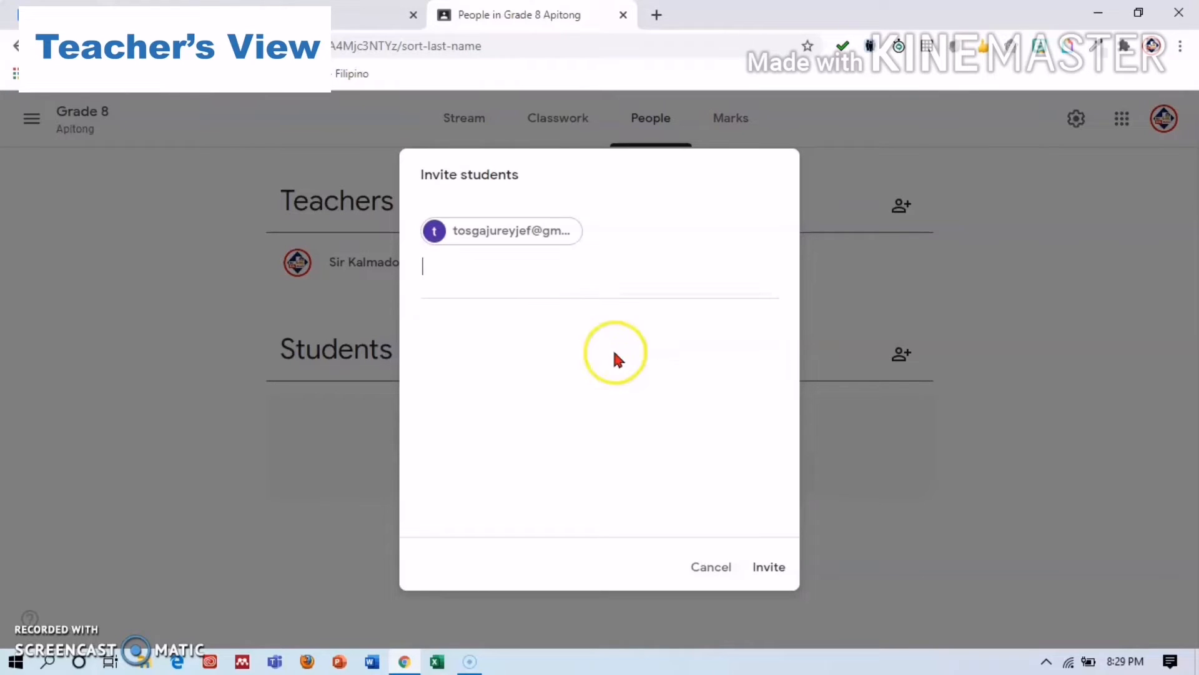
left_click(785, 568)
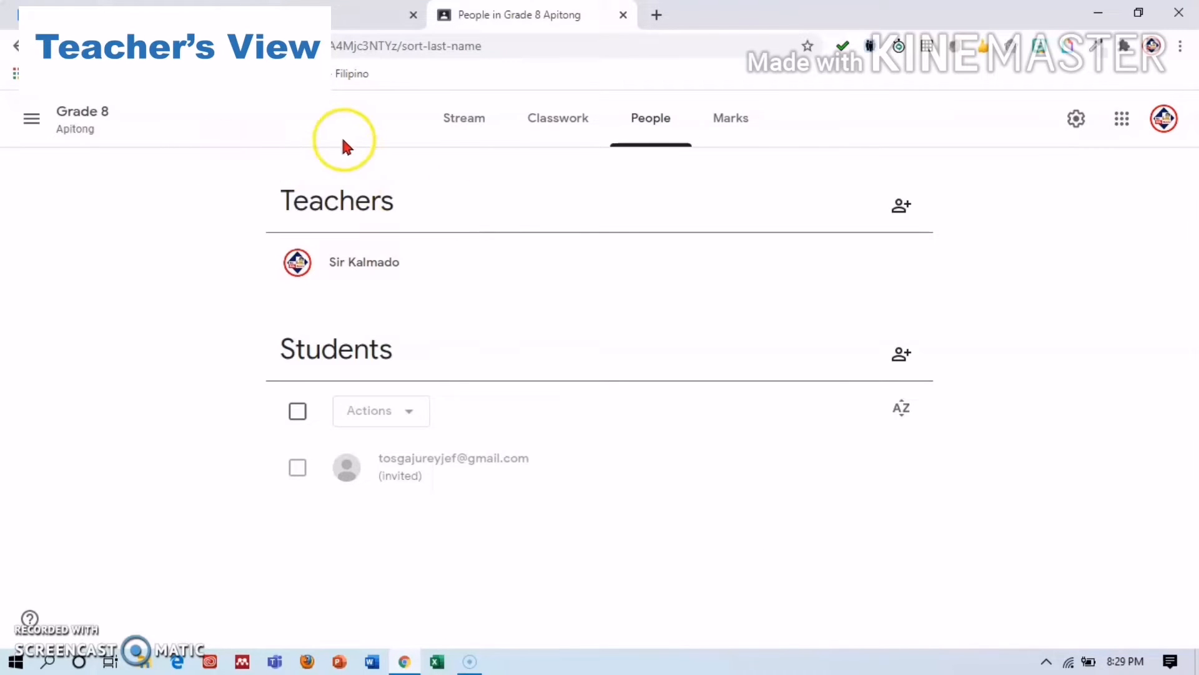
left_click(473, 119)
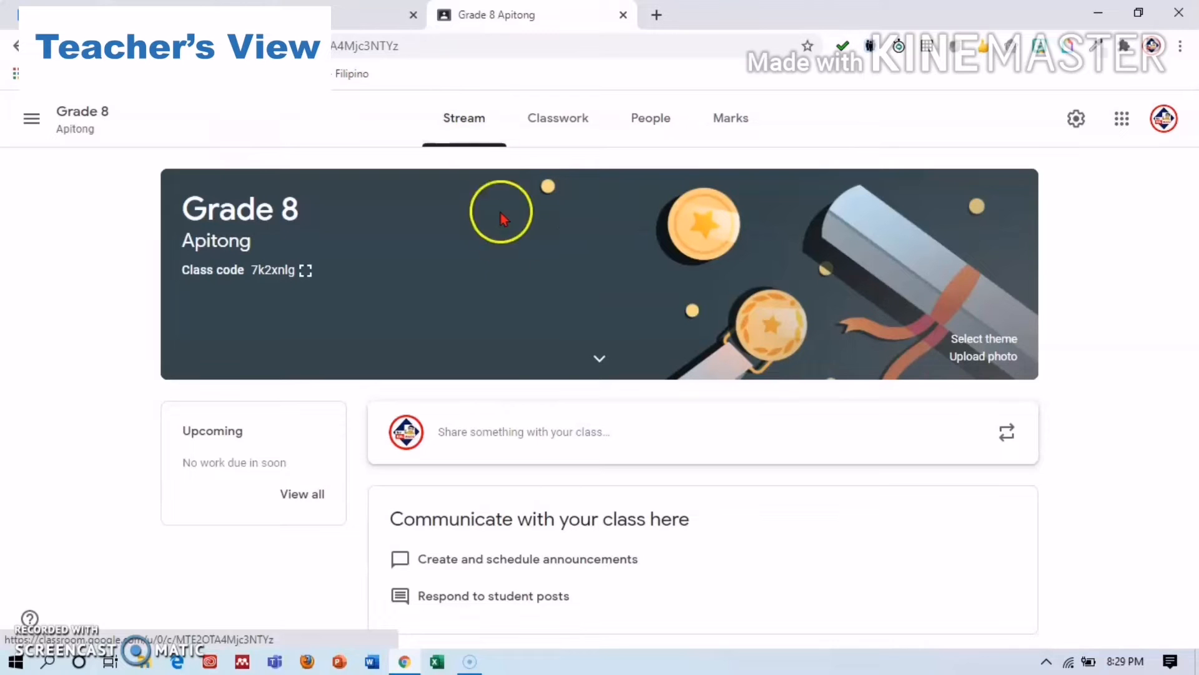
Show the class code enlarged and highlight it, then open a new browser tab.
left_click(305, 271)
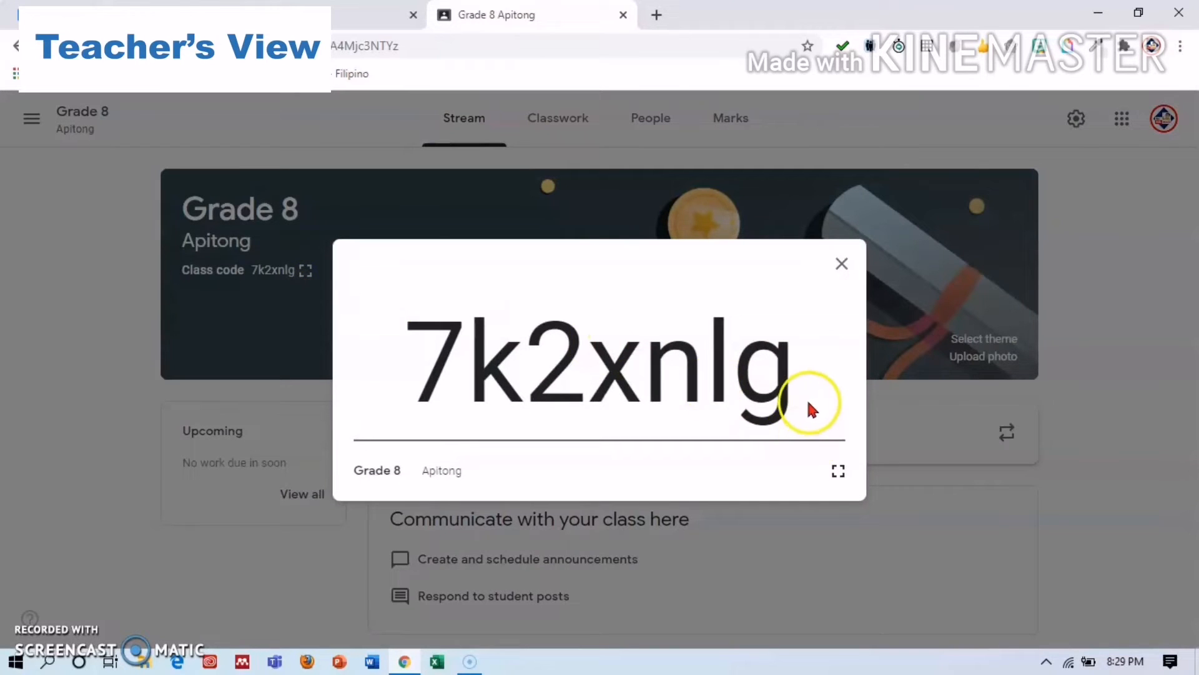
left_click_drag(807, 405, 353, 362)
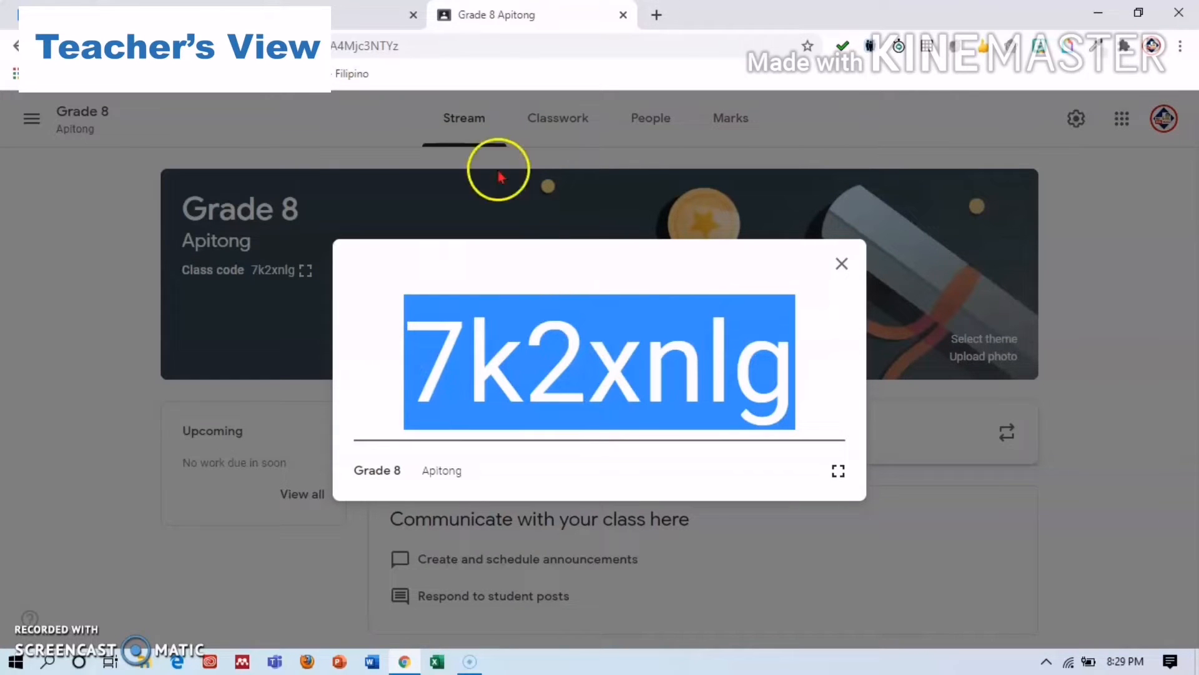
left_click(654, 14)
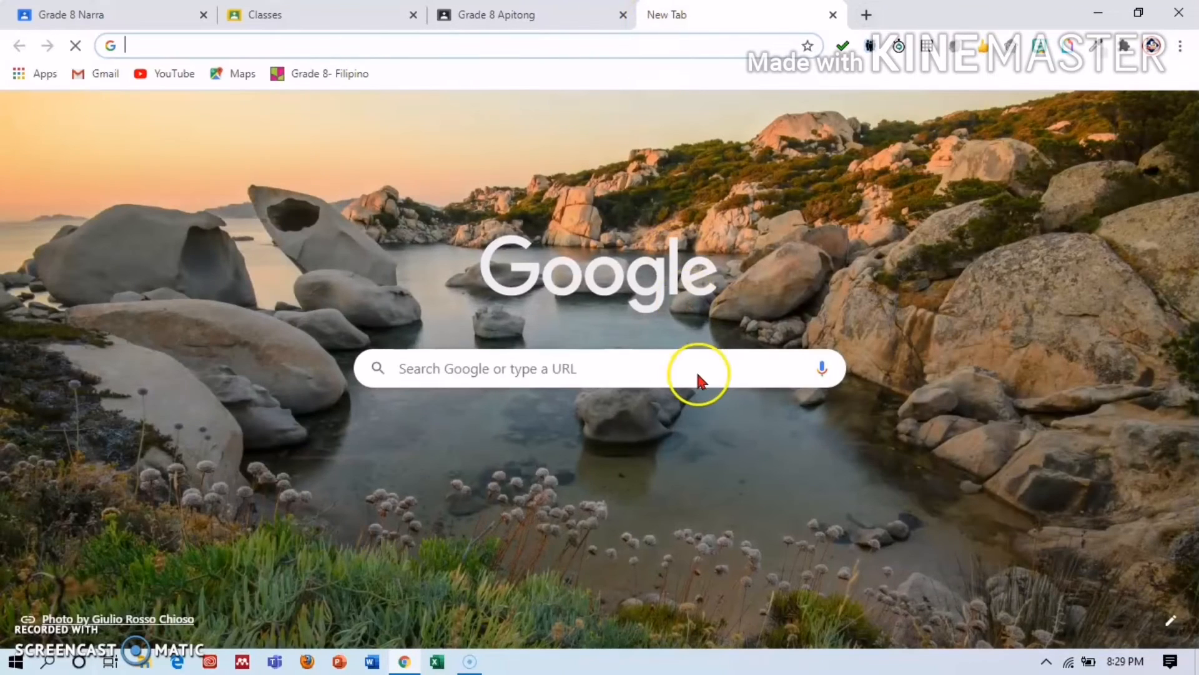
Open Facebook from the new tab's shortcuts and go to its messages page.
left_click(403, 448)
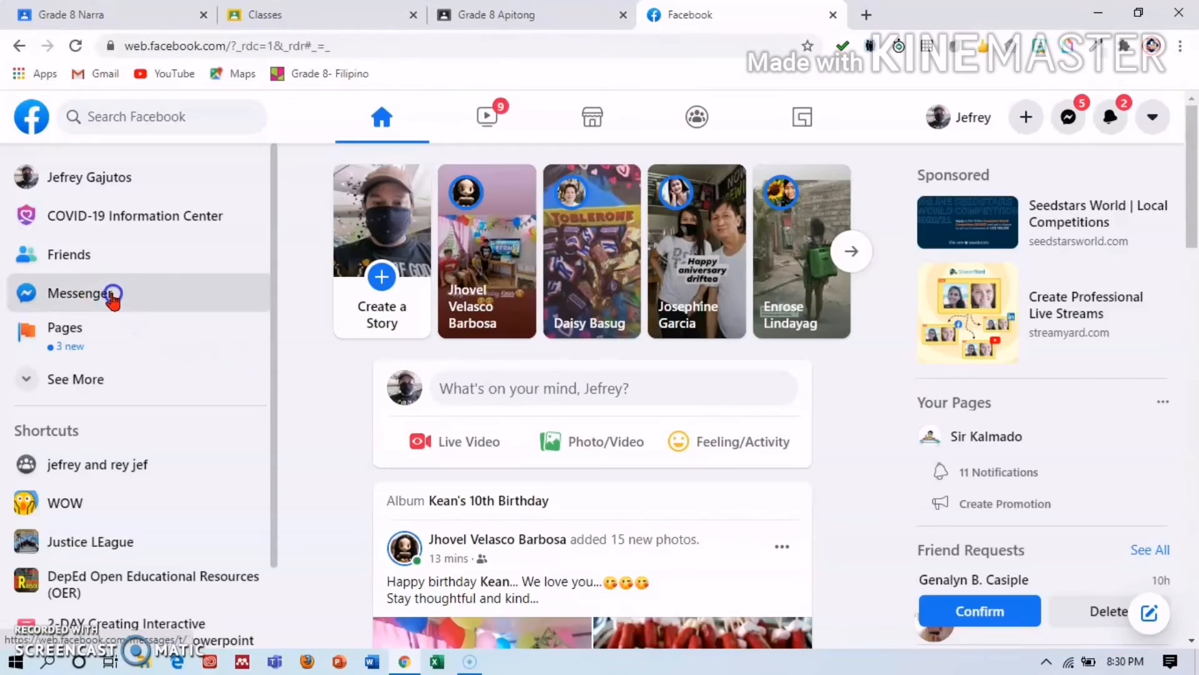
left_click(112, 296)
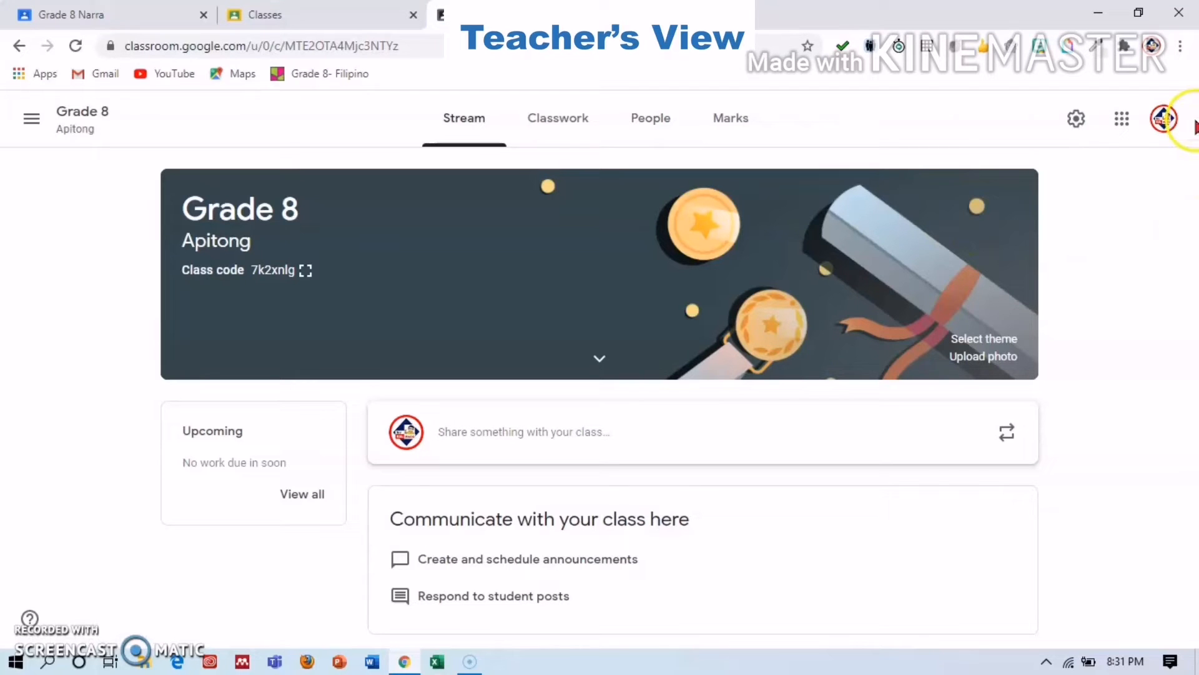
Open the class announcement composer and dismiss the post scheduling tip.
left_click(608, 435)
left_click(609, 439)
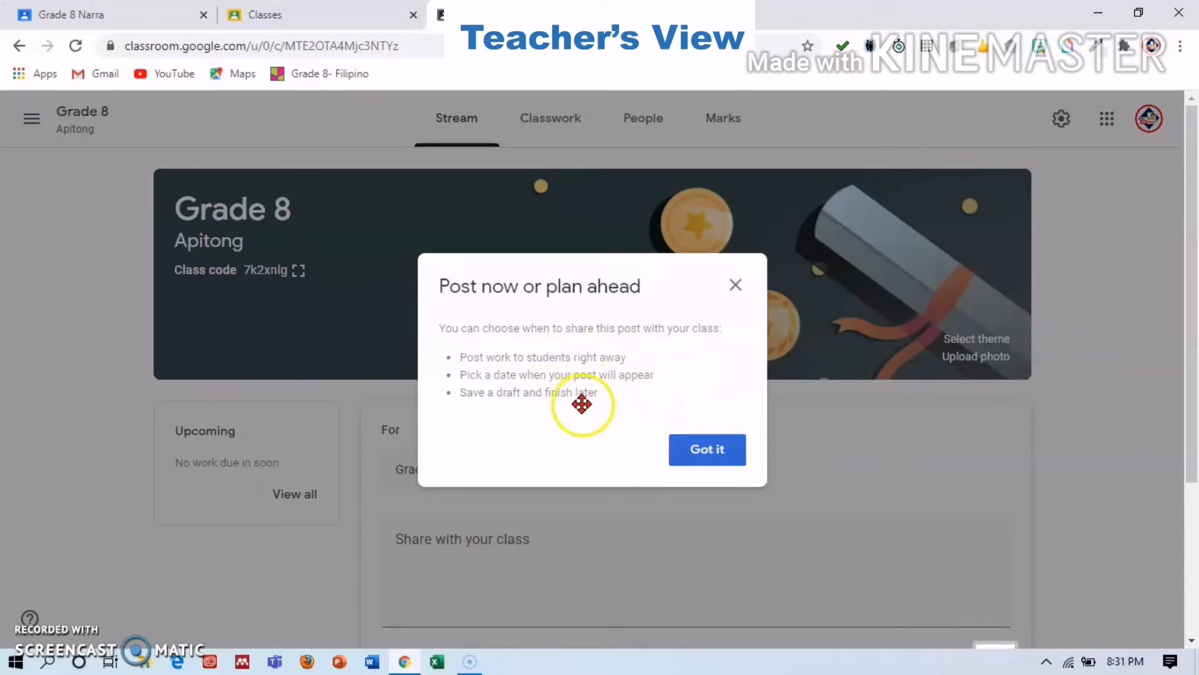
left_click(715, 451)
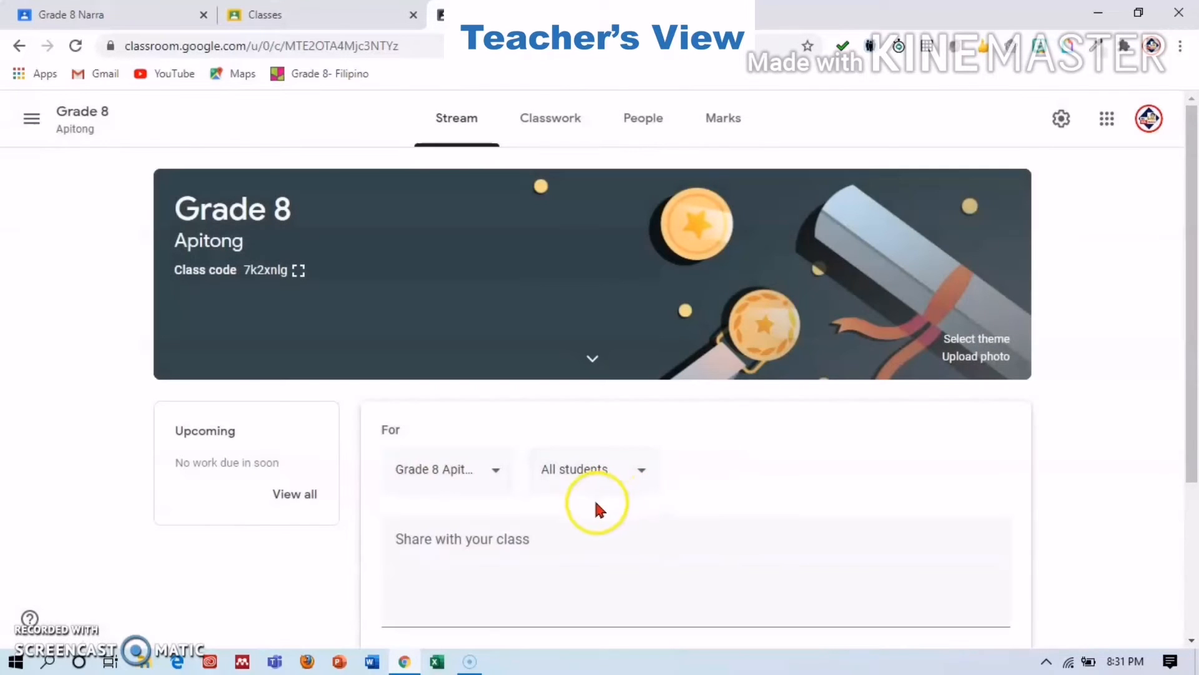
left_click(538, 562)
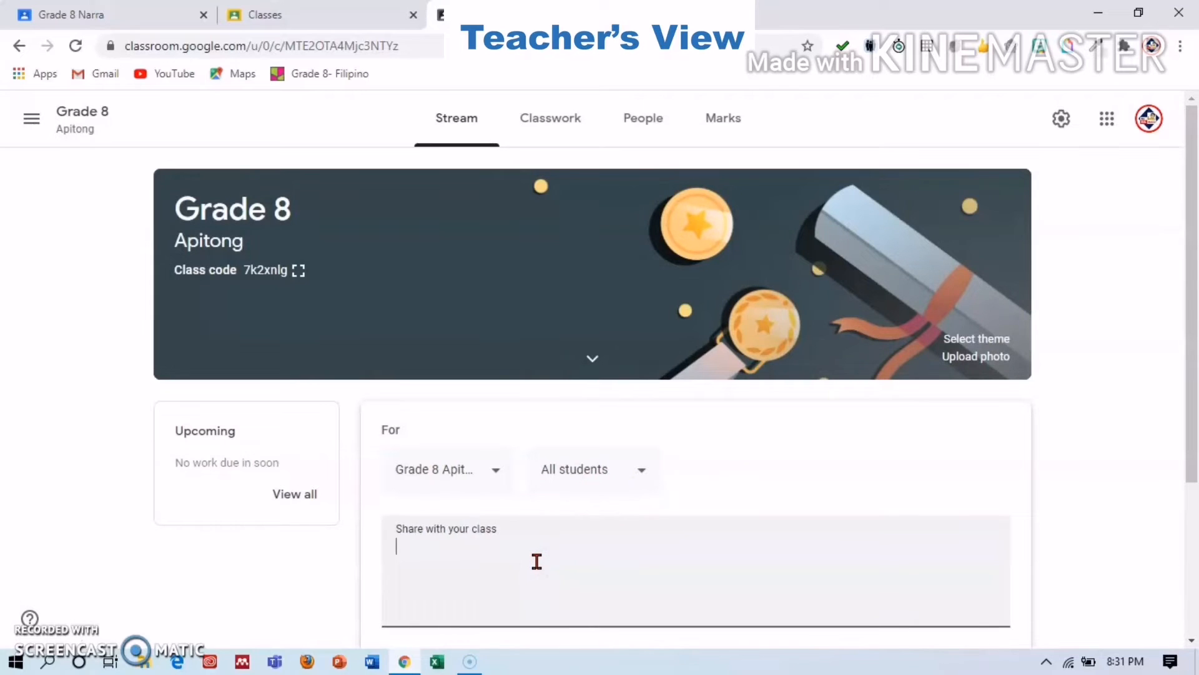
Write 'Magandang Araw!', 'Hello Everyone!', 'Welcome to my Class!' on three lines.
type("Magandang ")
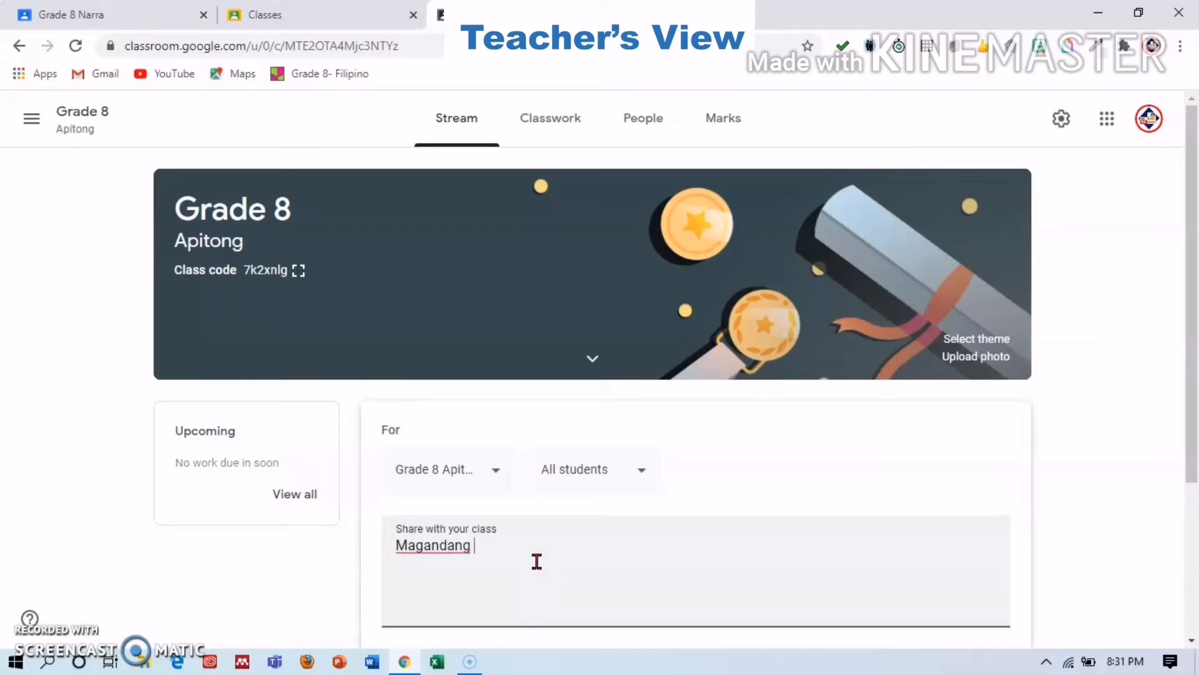
type("Araw!")
type("Bata")
key("BackSpace")
key("BackSpace")
key("BackSpace")
key("BackSpace")
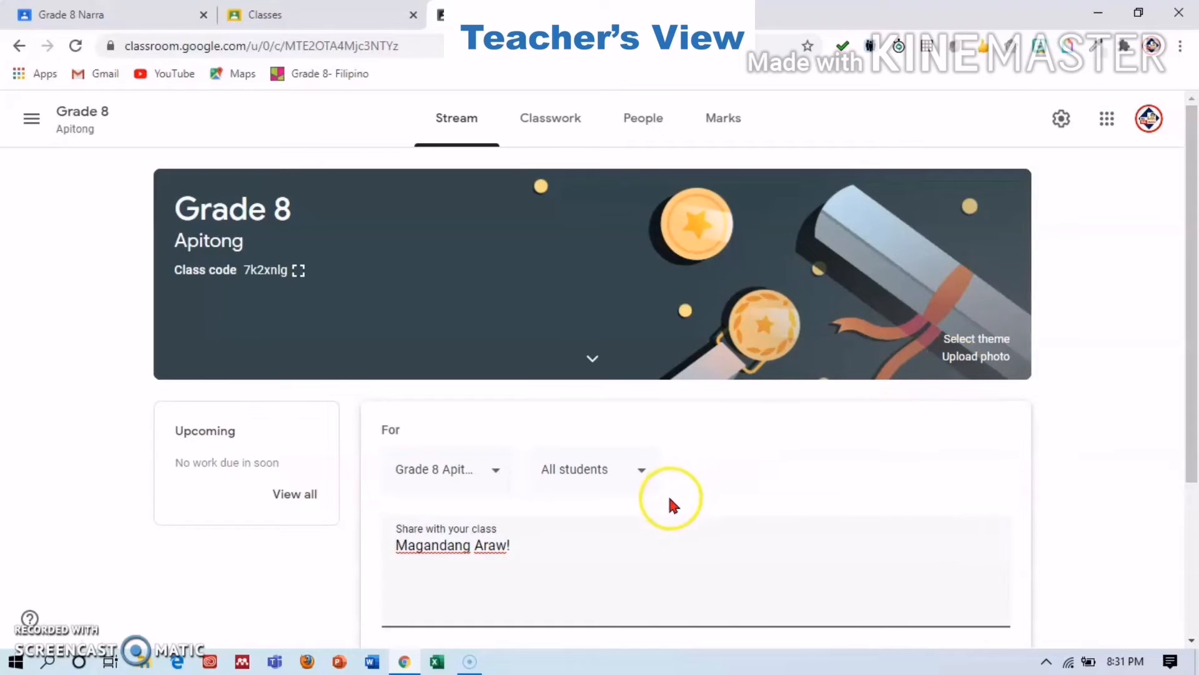
type("He")
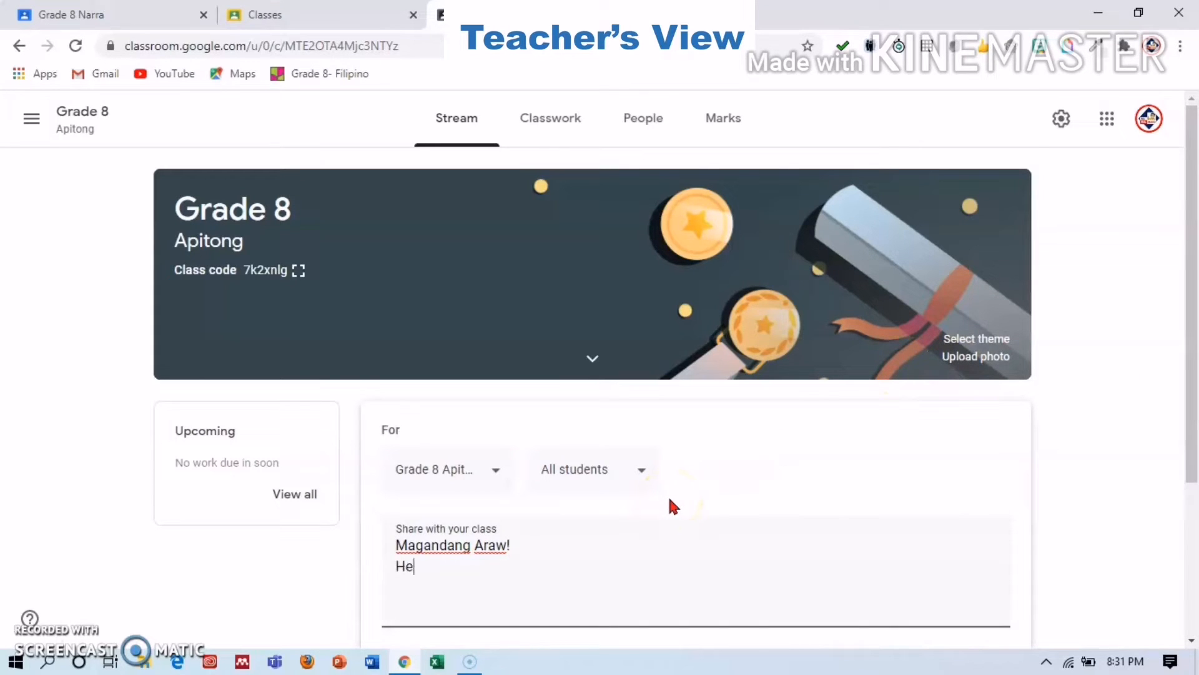
type("llo Everyo")
type("ne!")
type("WE")
key("BackSpace")
type("ELCP")
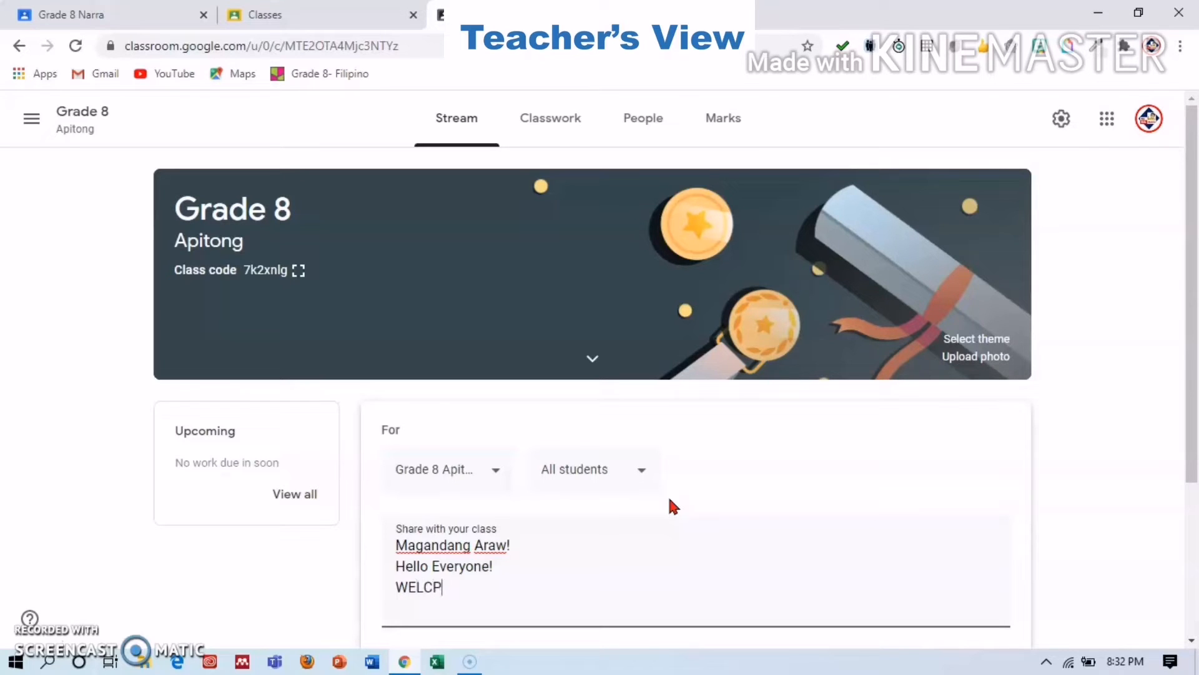
key("BackSpace")
key("BackSpace")
key("BackSpace")
key("BackSpace")
type("elcome to my Class")
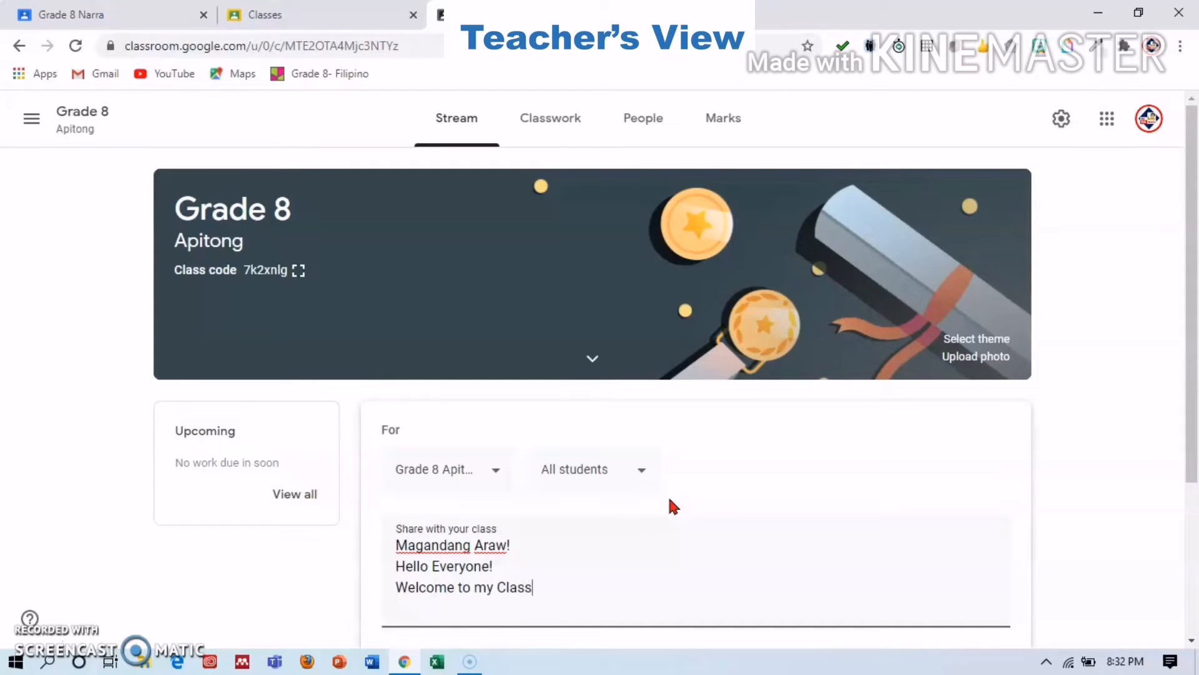
left_click_drag(1195, 453, 1195, 530)
type("!")
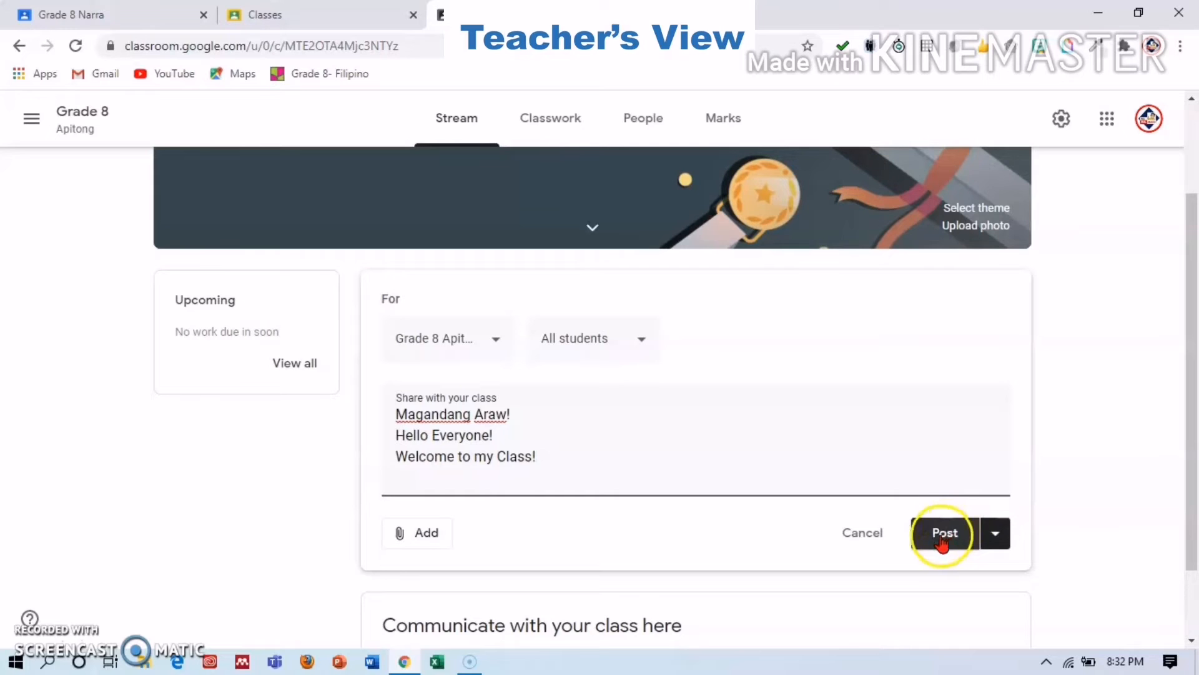
left_click(422, 533)
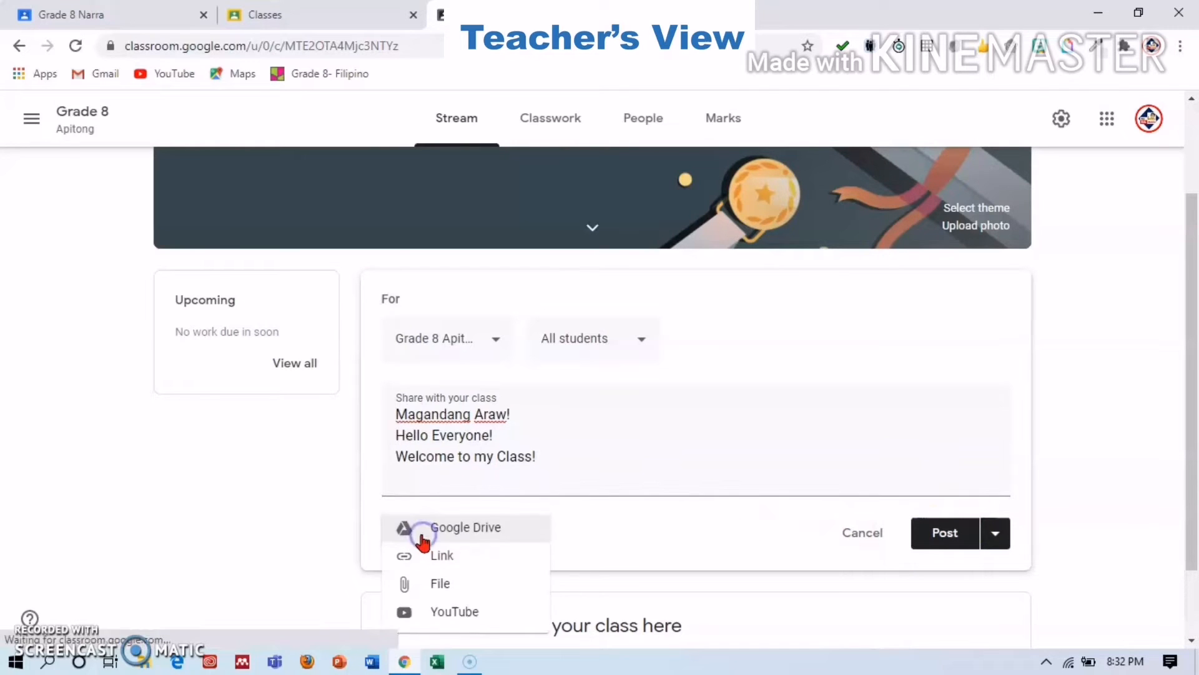
Choose YouTube from the announcement's Add menu to insert a video.
left_click(431, 538)
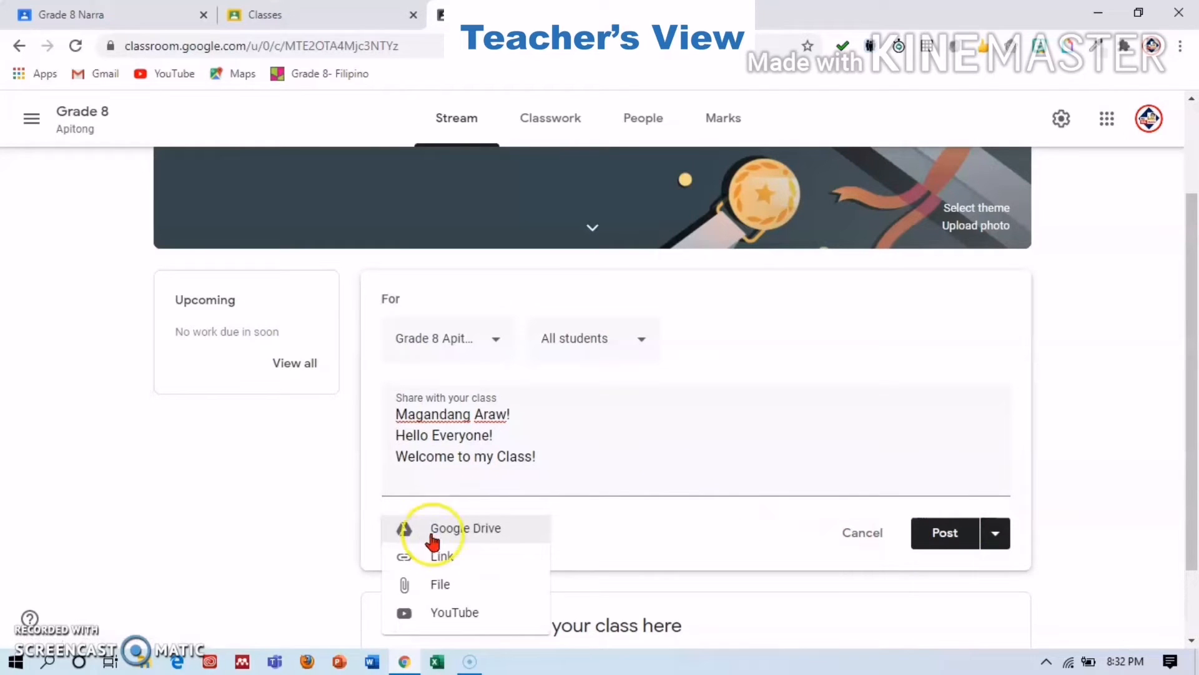
left_click(475, 564)
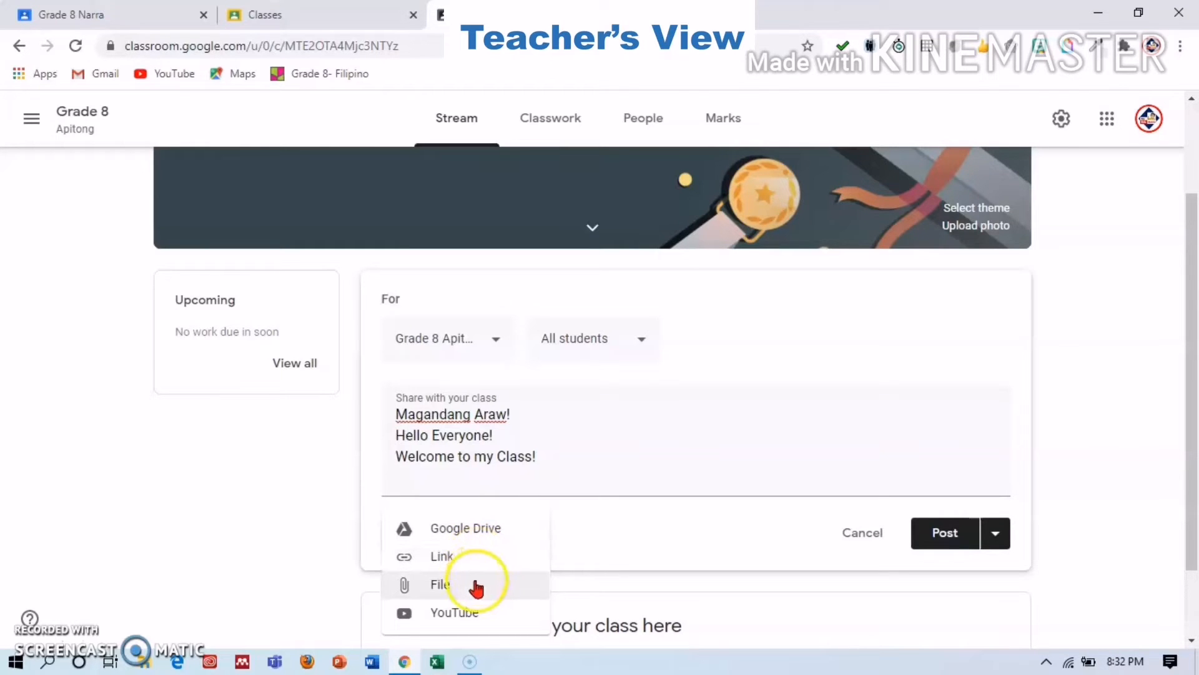
left_click(511, 615)
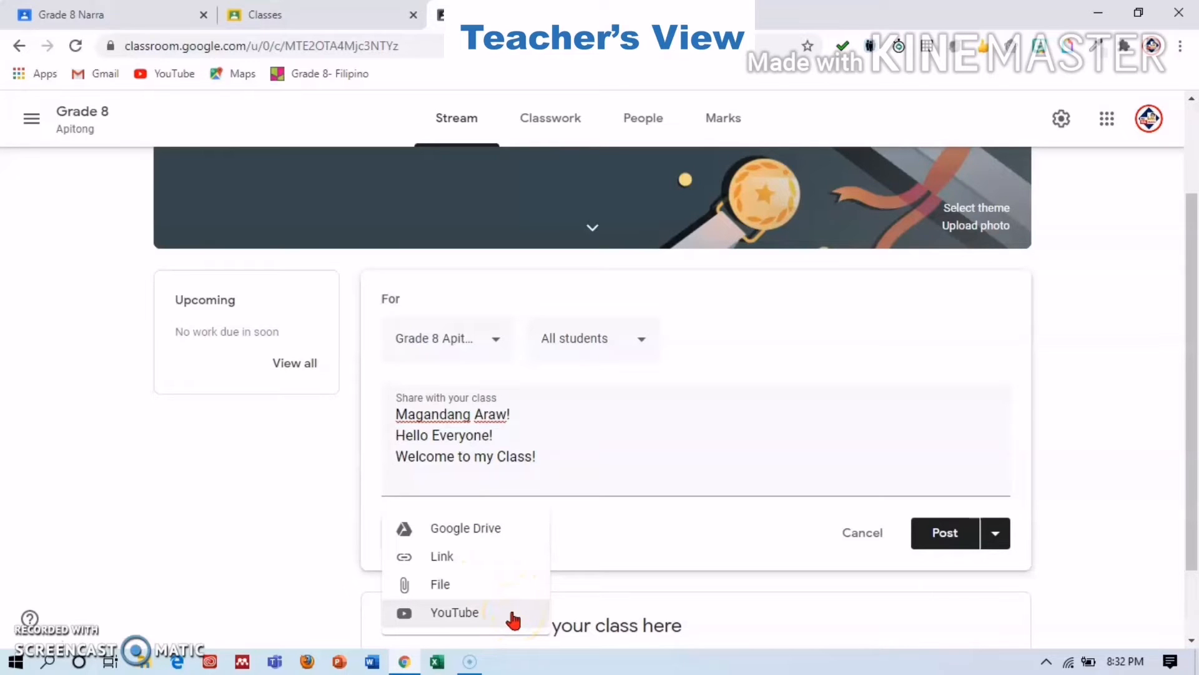
left_click(512, 616)
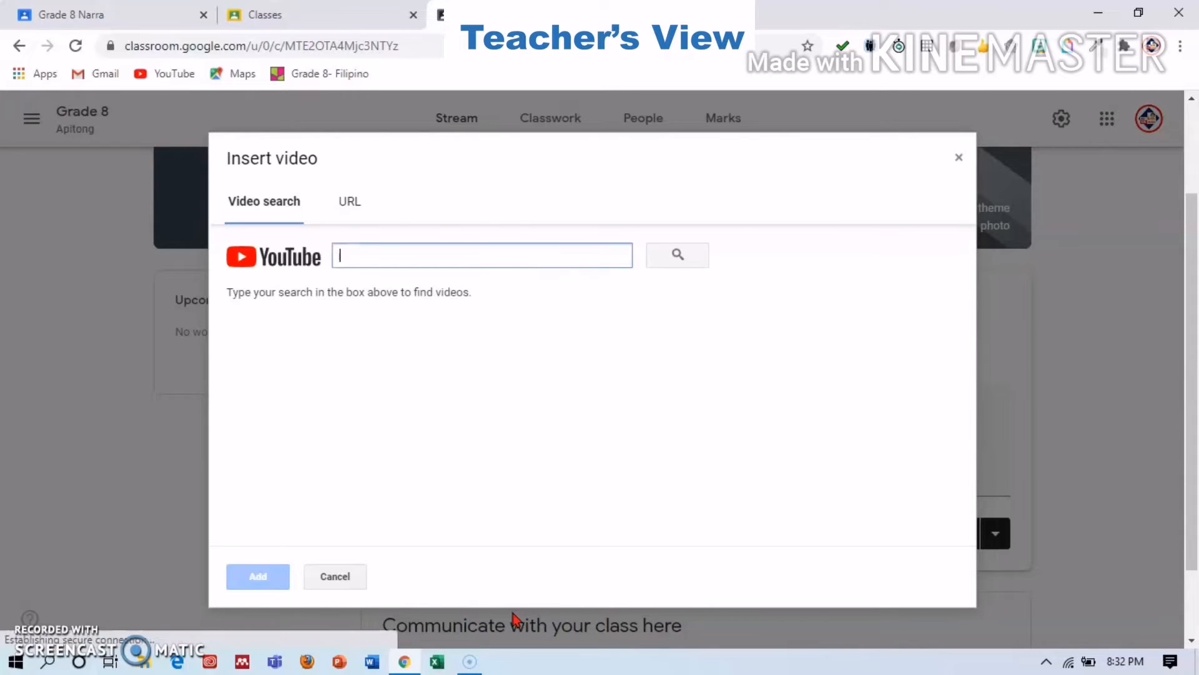
Attach the TALAMBUHAY NI DR. JOSE P. RIZAL video via YouTube search, then remove it.
left_click(441, 247)
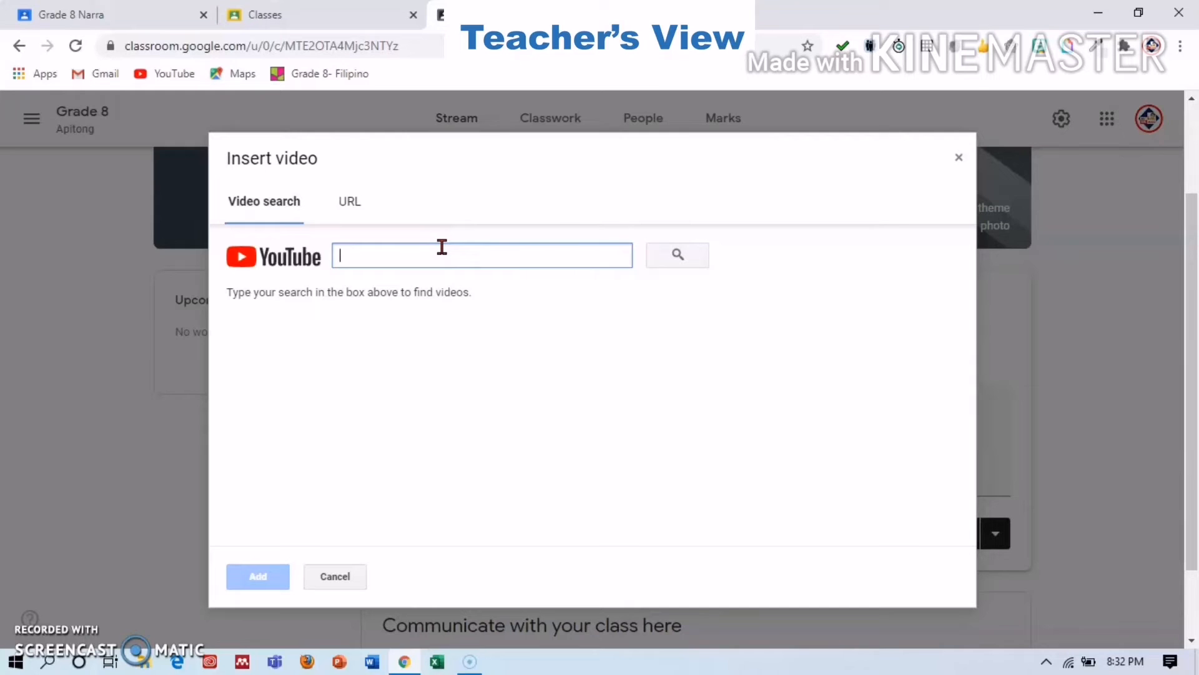
type("talam")
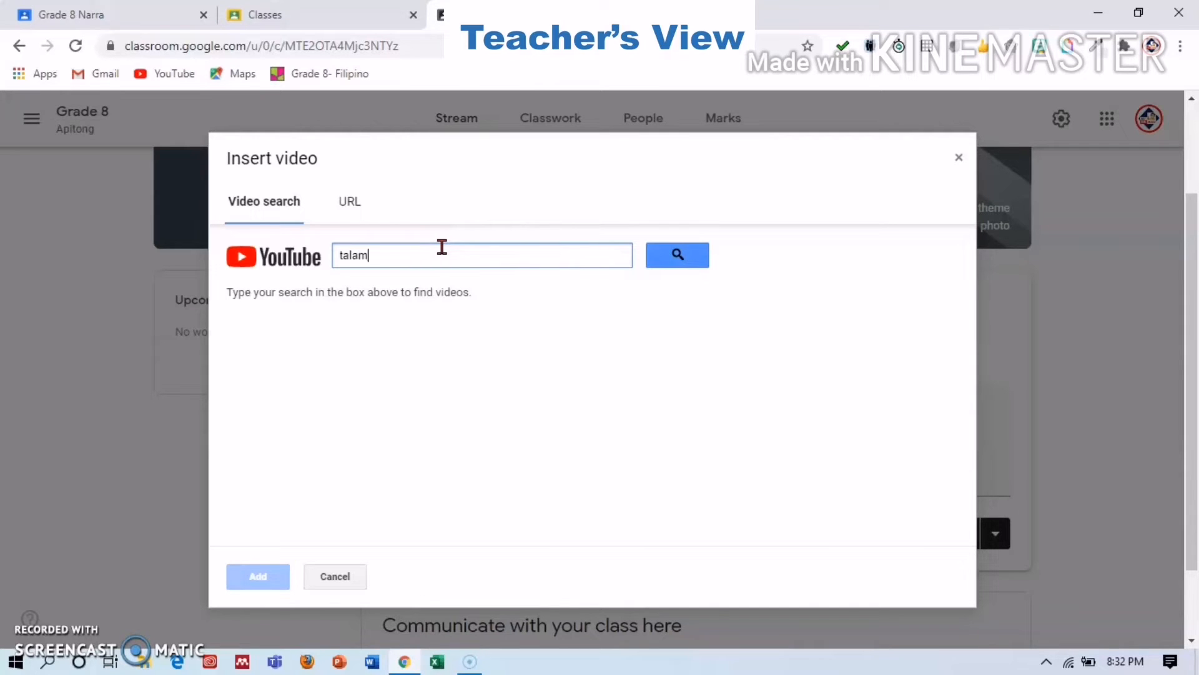
type("buhay ni jose r")
type(". r")
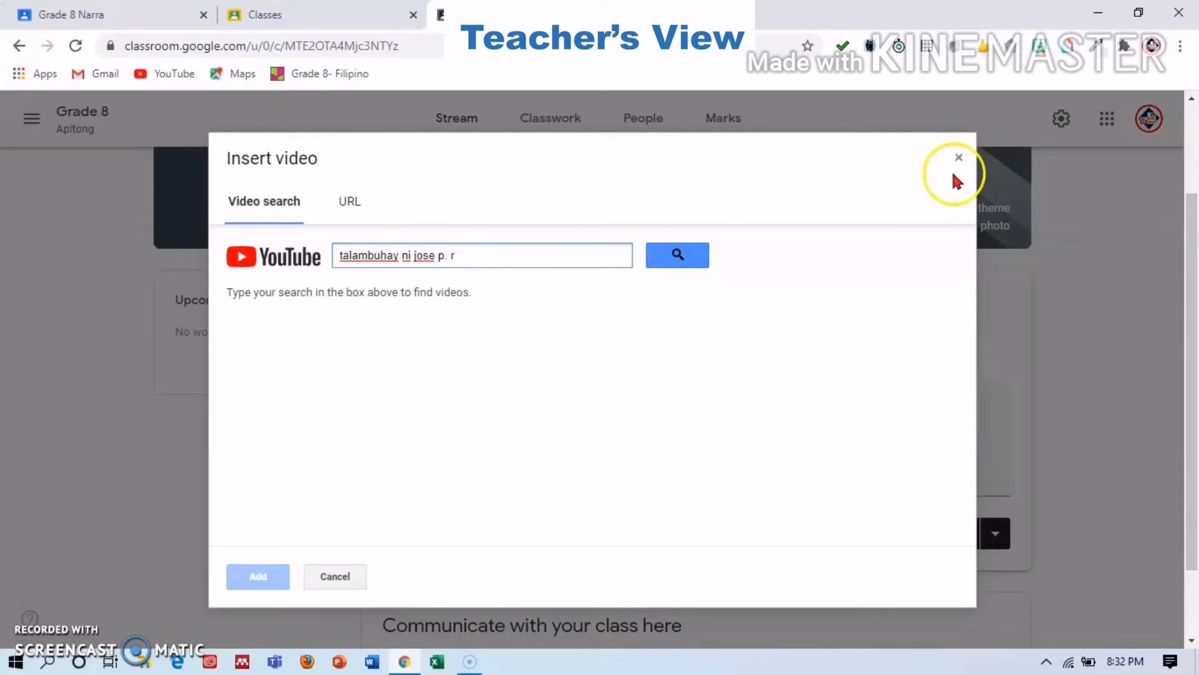
type("izal")
left_click(690, 258)
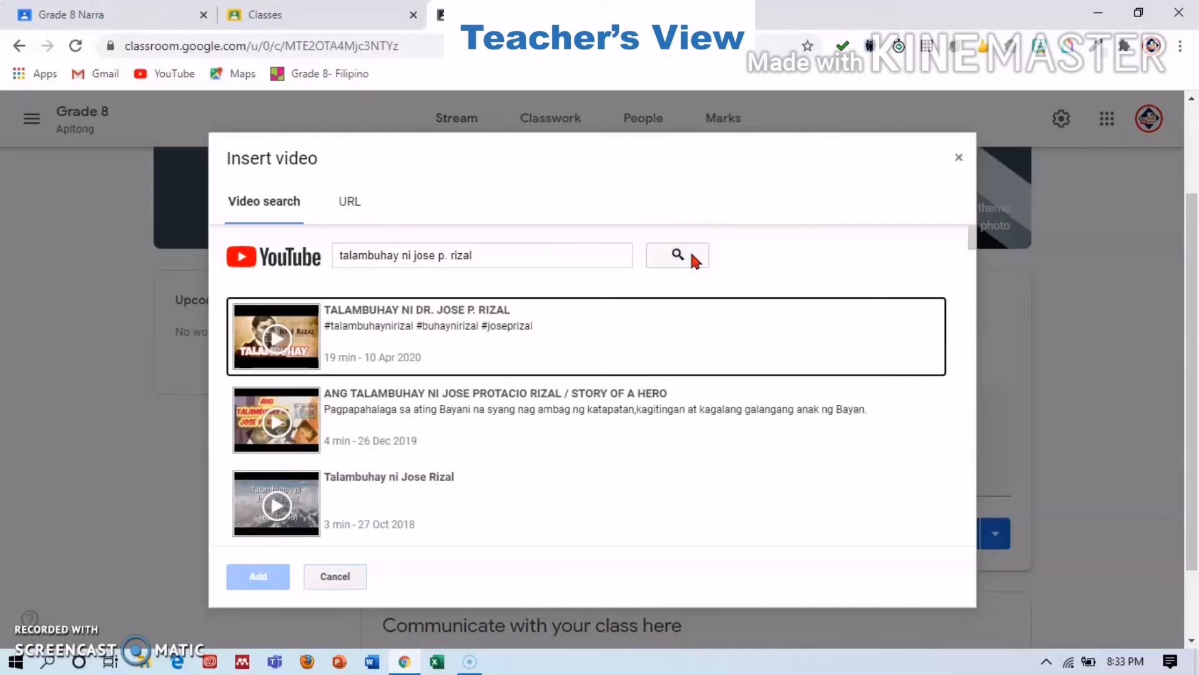
left_click(562, 337)
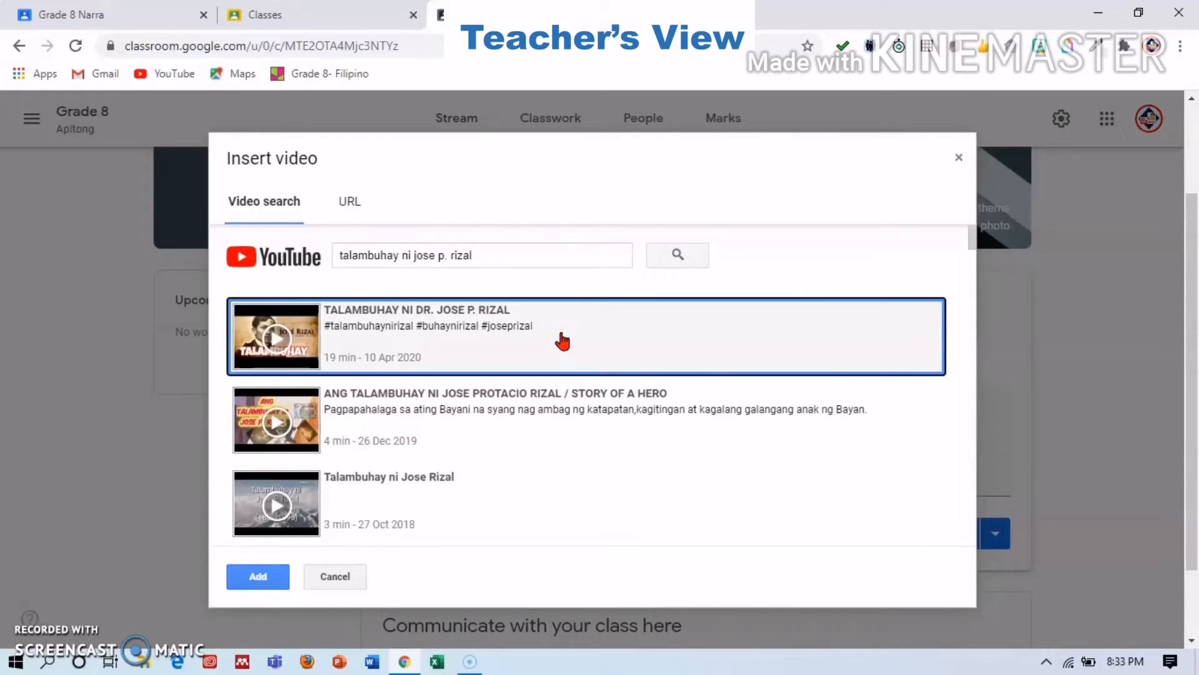
left_click(603, 432)
left_click(258, 577)
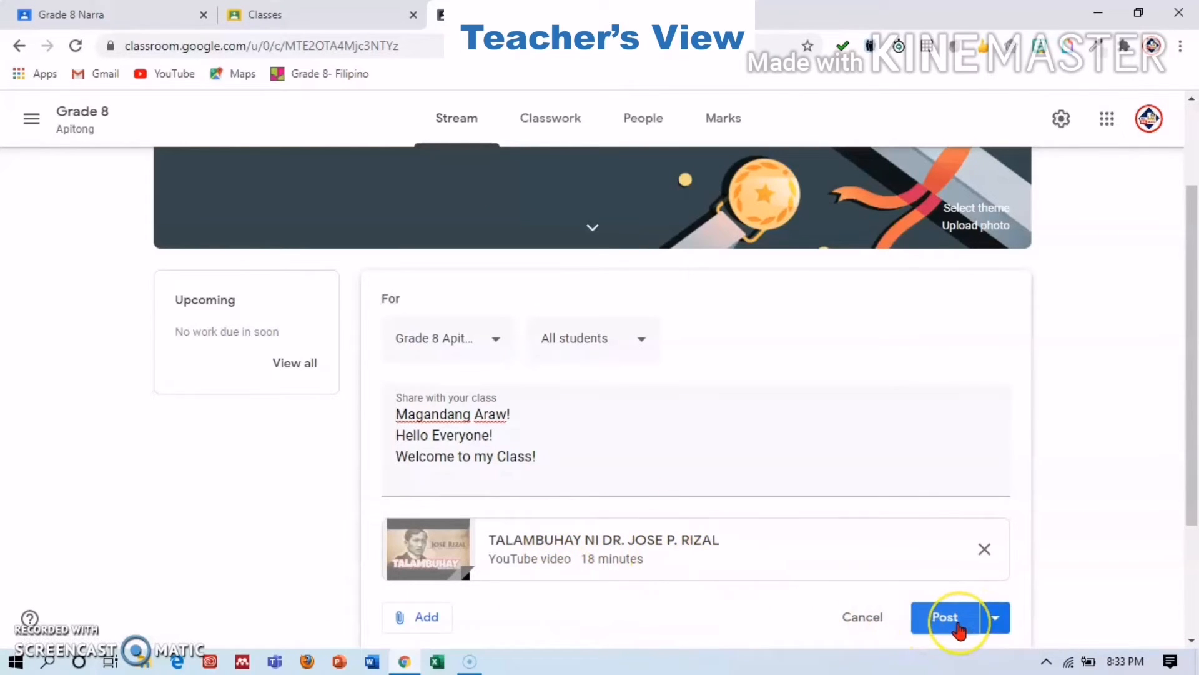
left_click(985, 549)
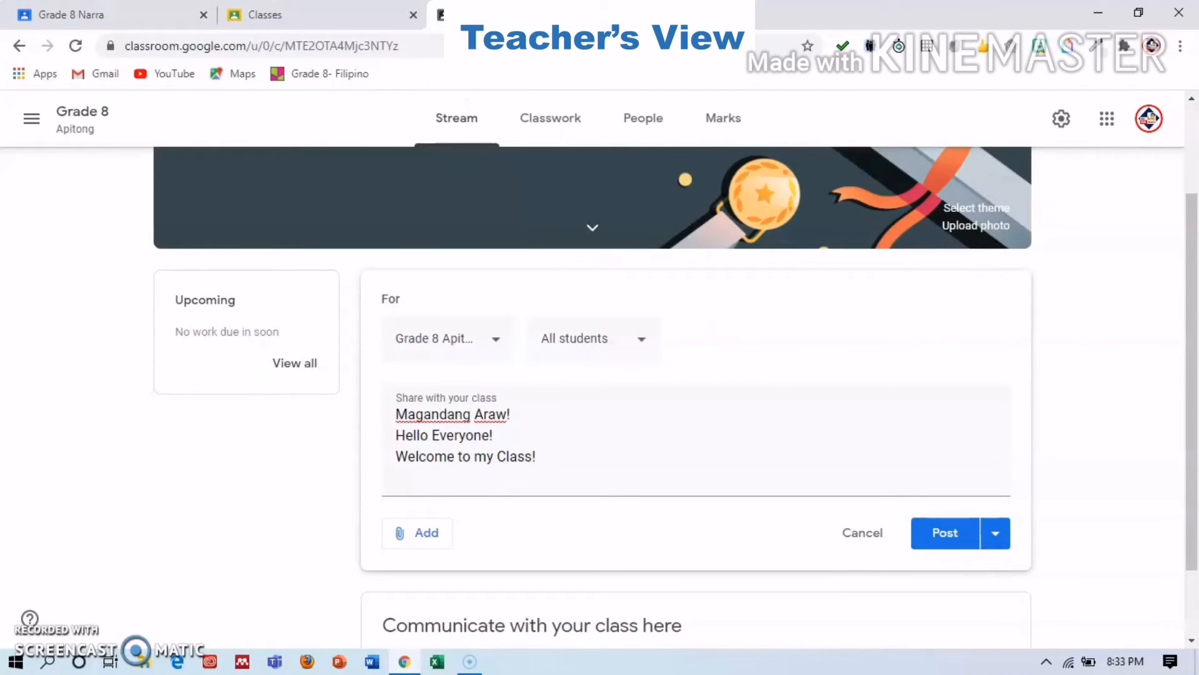
left_click(656, 14)
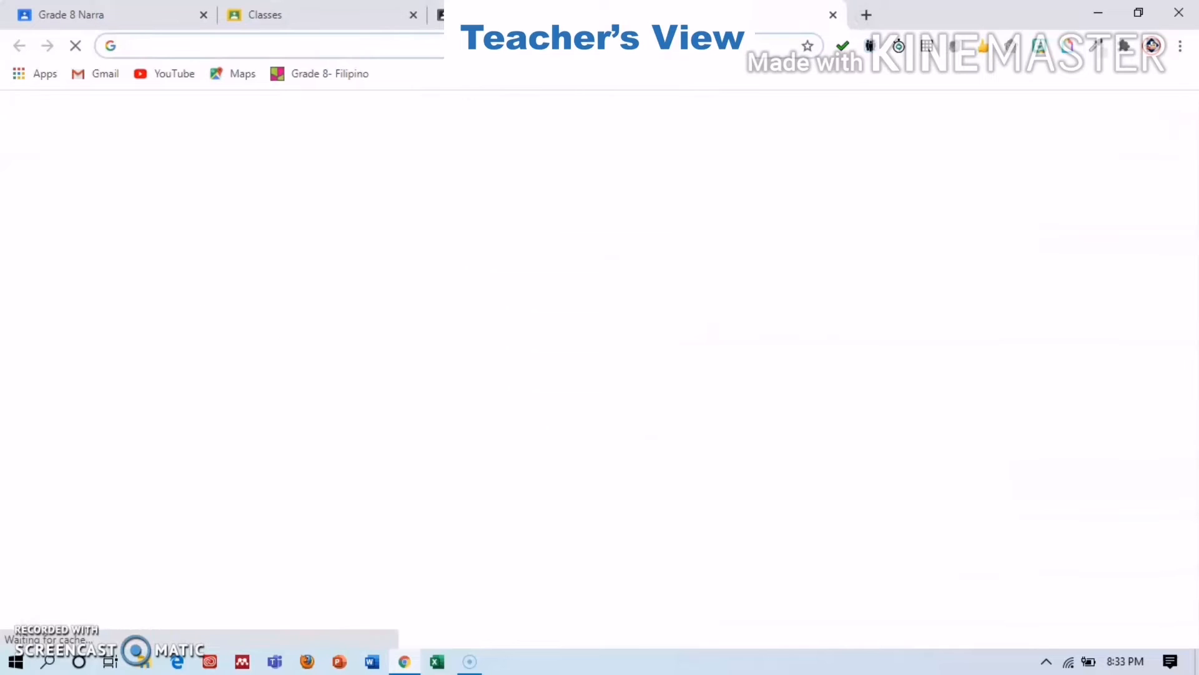
Search YouTube for 'bugtong' and open the 'MGA BUGTONG NA MAY SAGOT' video.
left_click(157, 79)
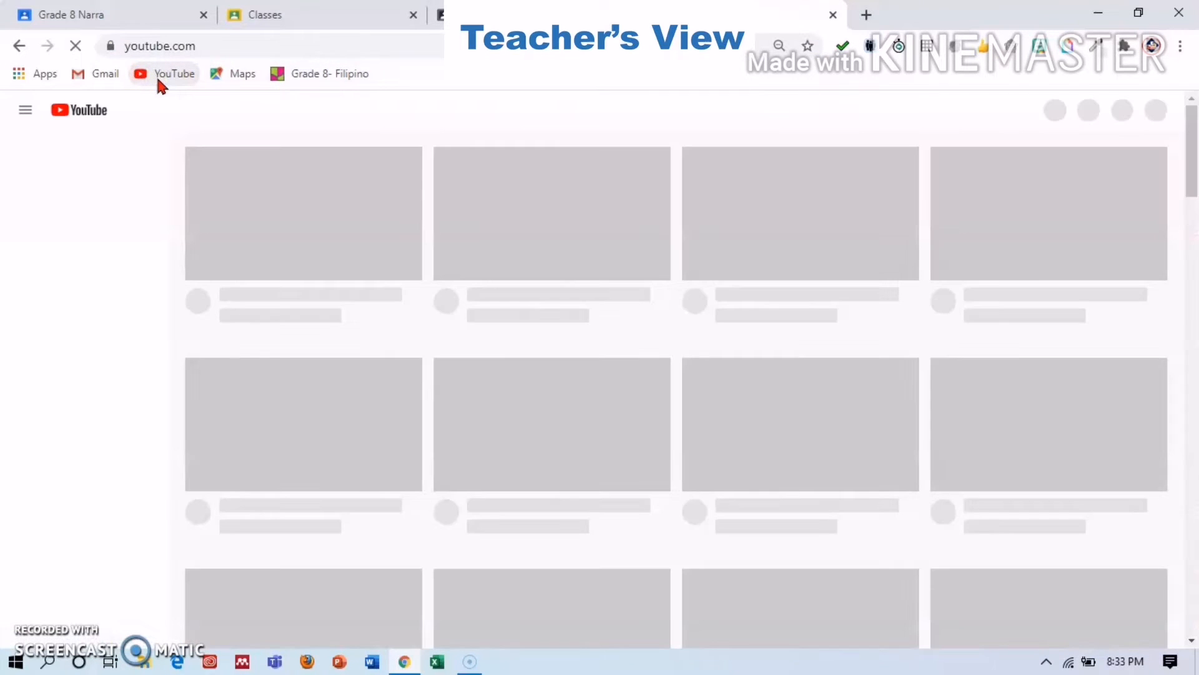
left_click(269, 124)
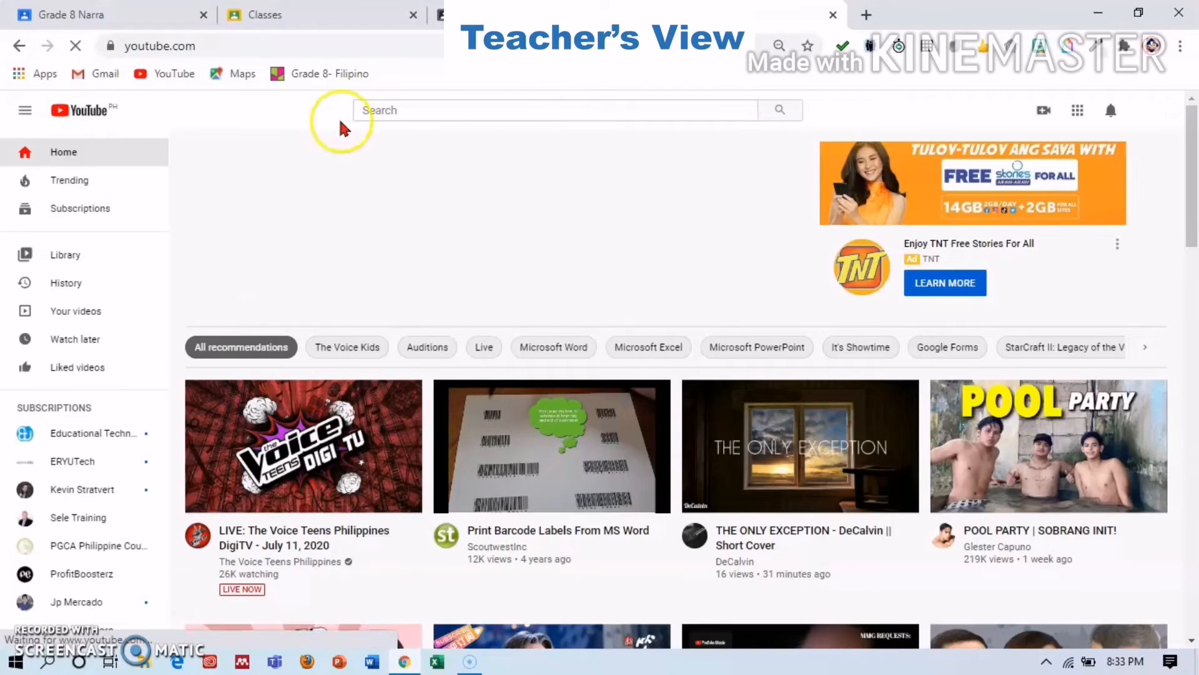
left_click(429, 112)
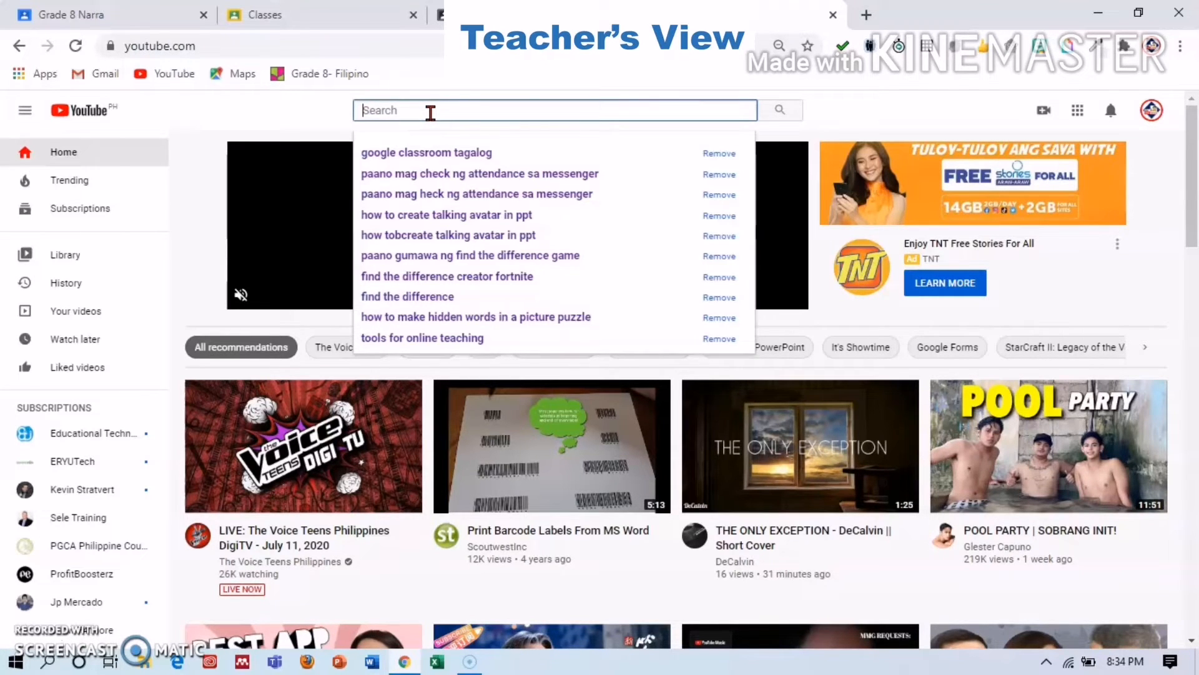
type("bugtong")
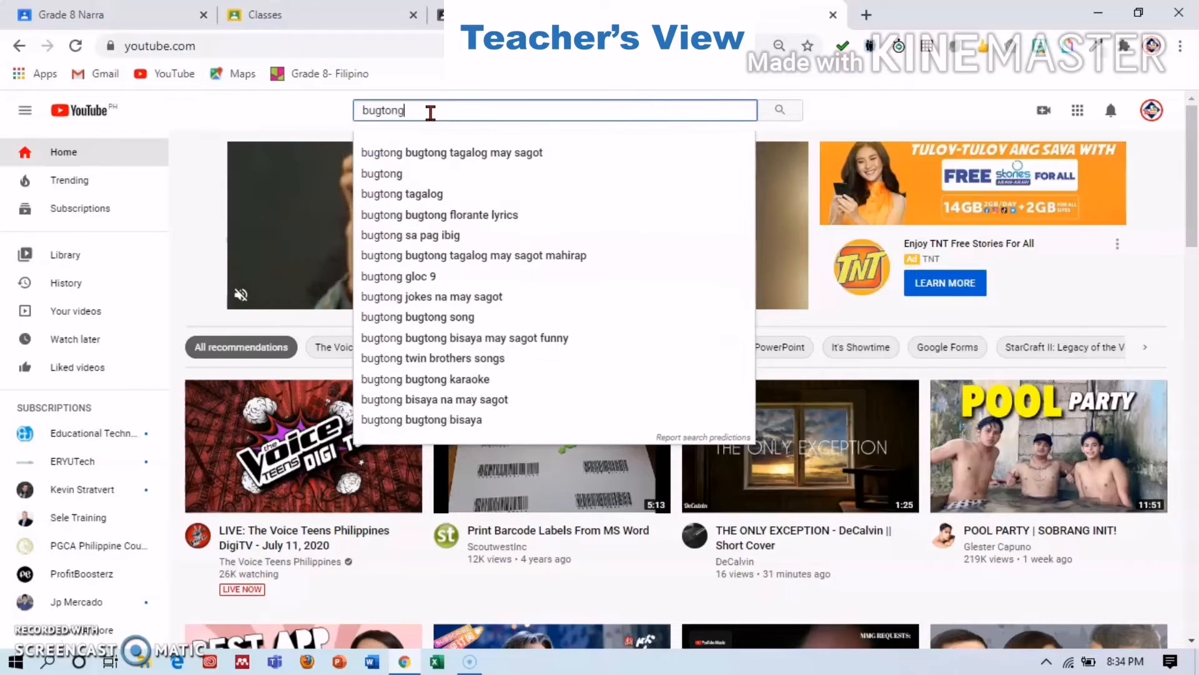
key("Return")
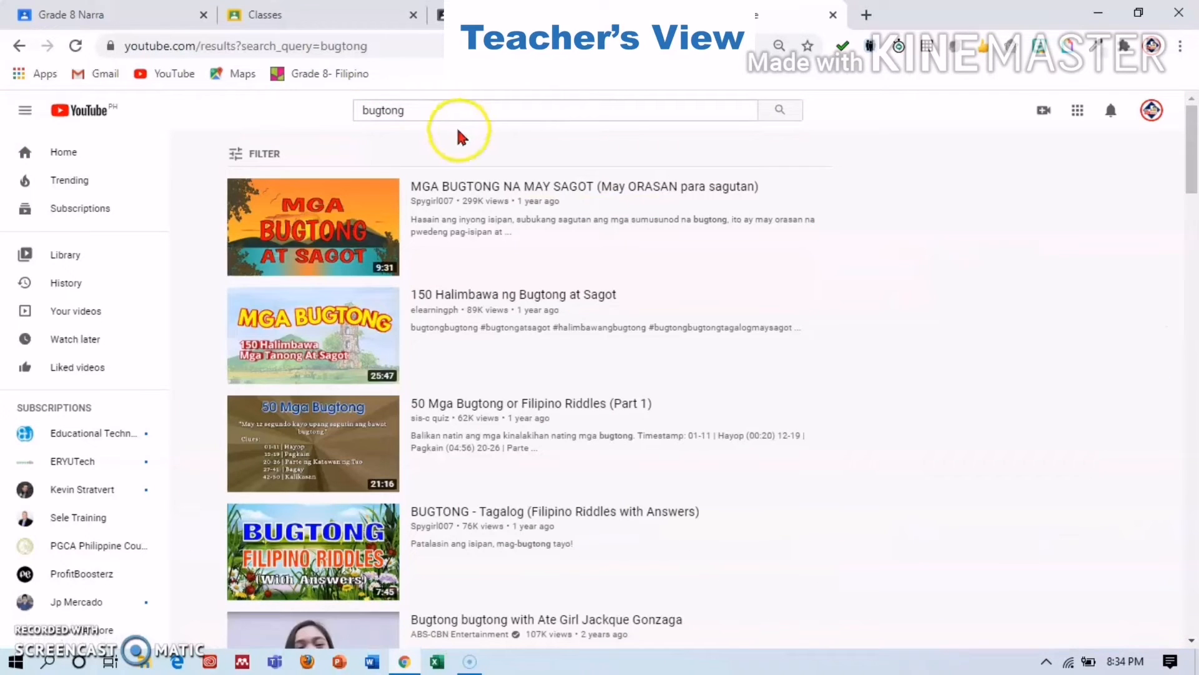
left_click(491, 187)
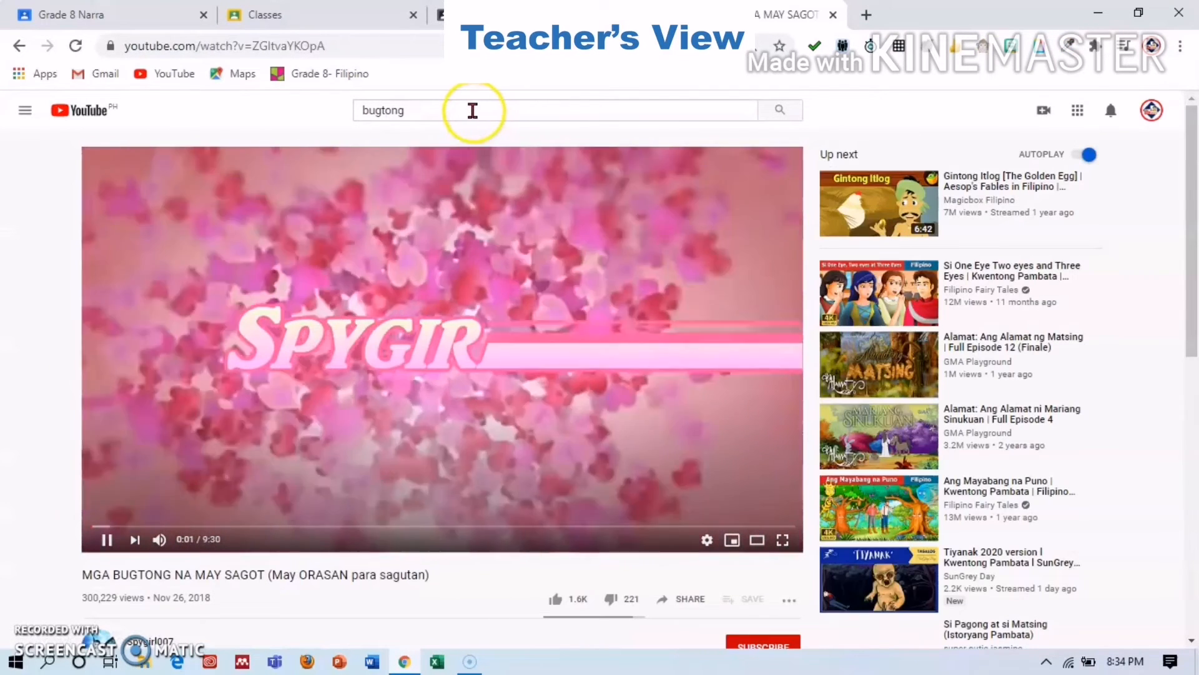
Copy the riddle video's web address from the address bar.
left_click(420, 44)
left_click_drag(420, 44, 45, 15)
left_click(179, 402)
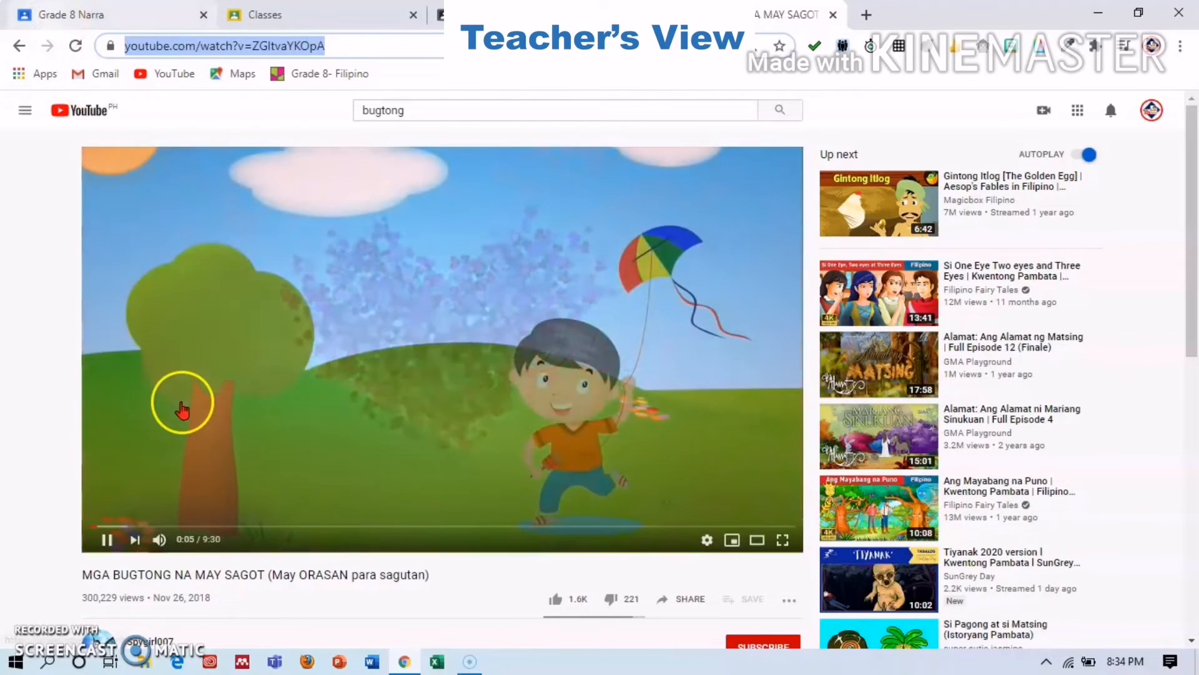
left_click(181, 404)
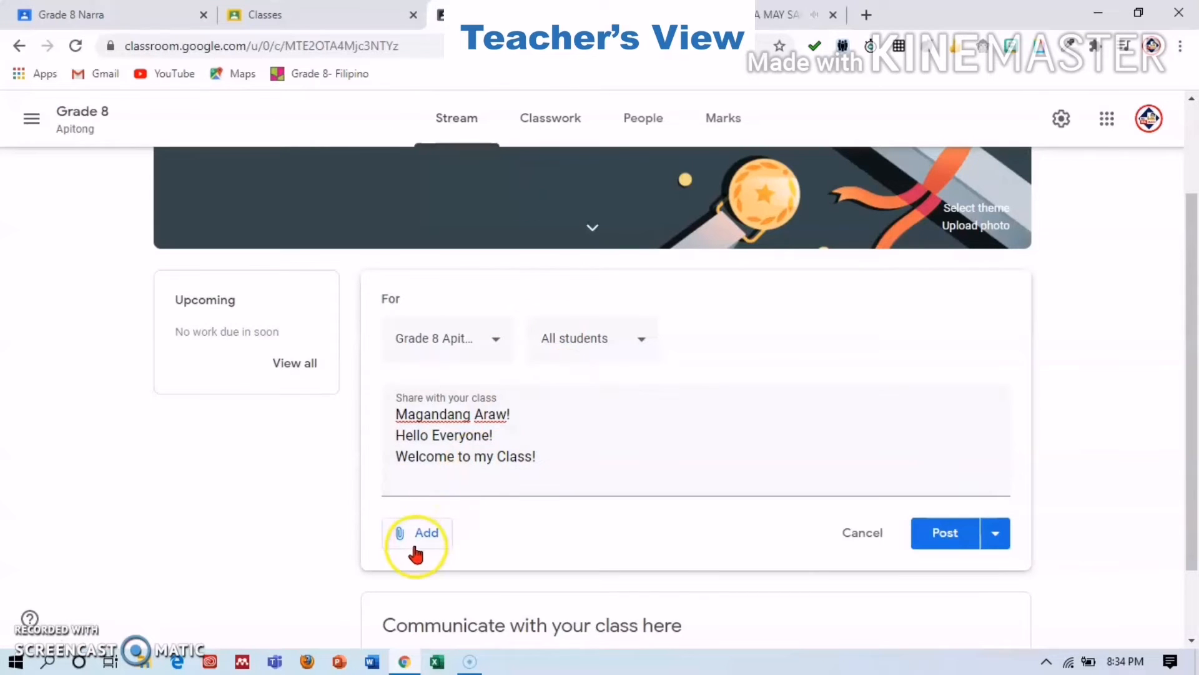
left_click(414, 548)
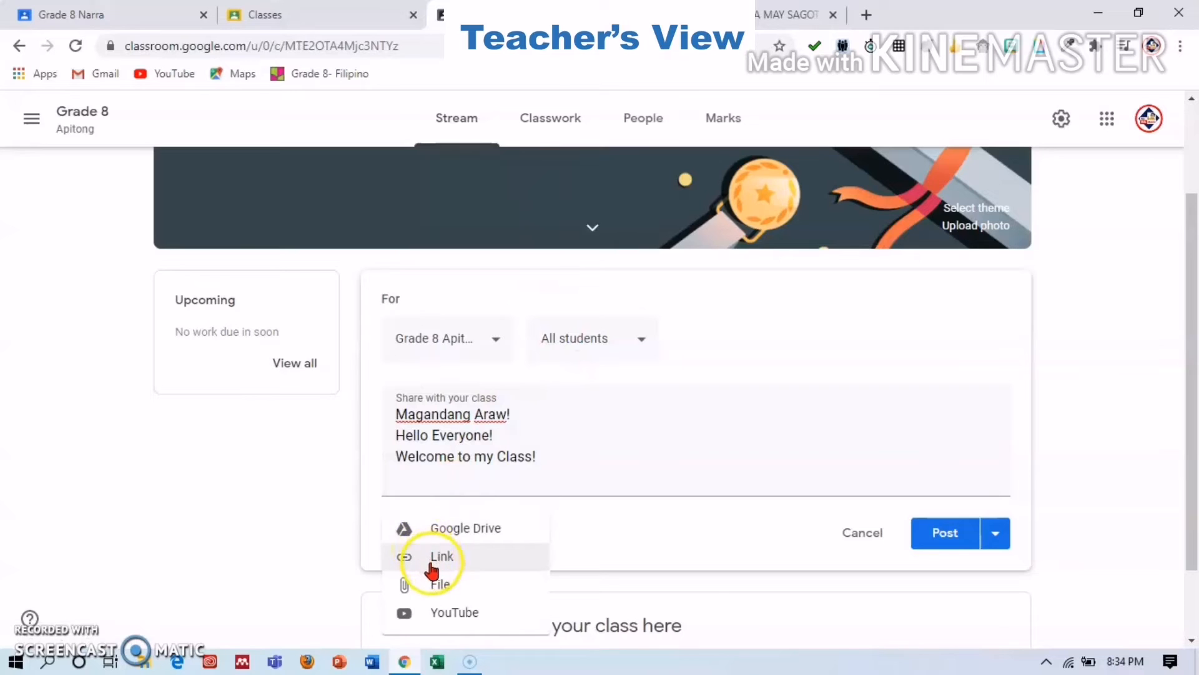
Attach the copied YouTube video address to the post as a link.
left_click(431, 564)
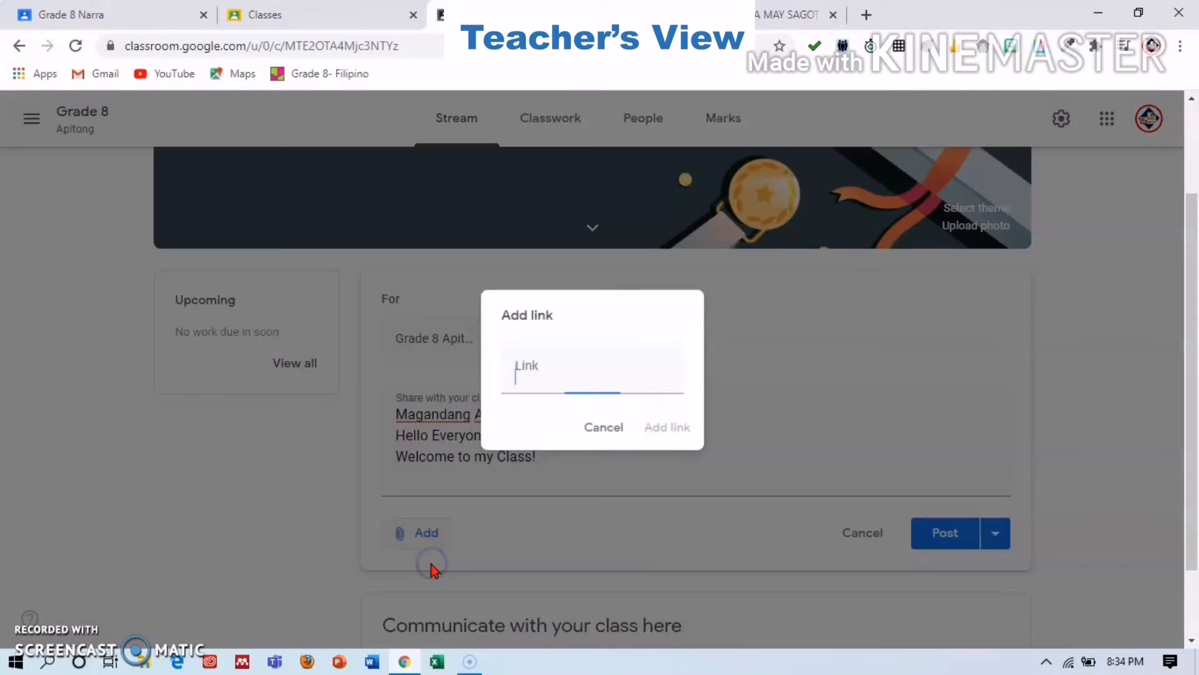
left_click(533, 375)
type("https://www.youtube.com/watch?v=ZGItvaYKOpA")
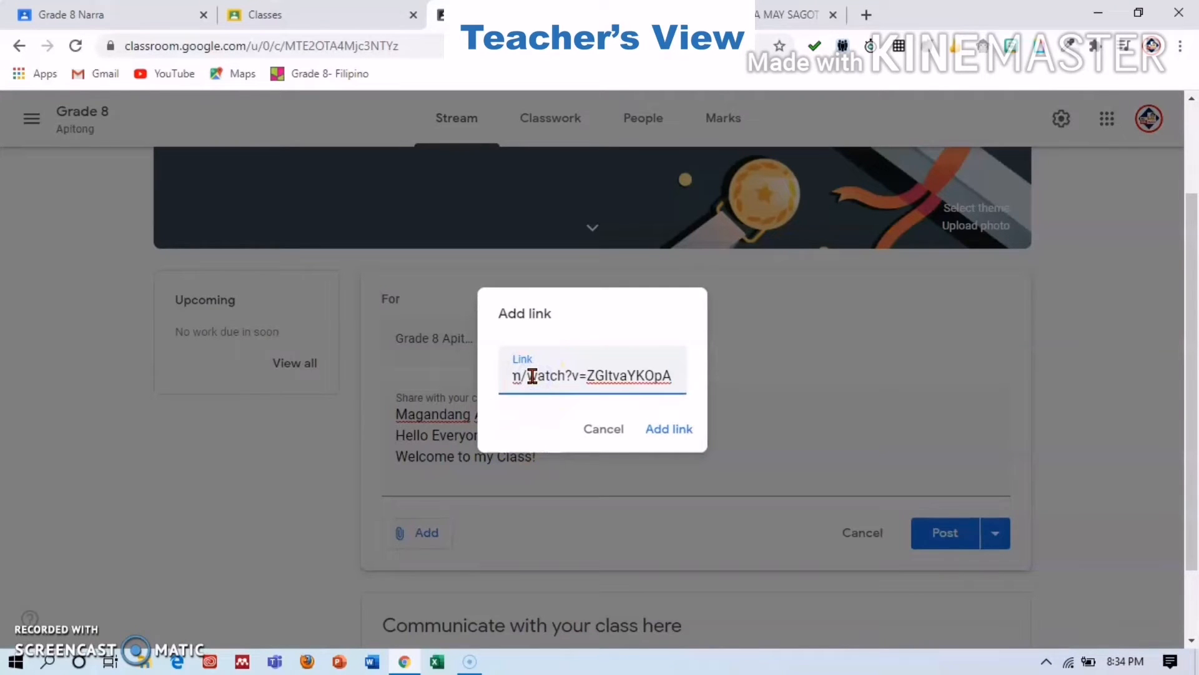
left_click(673, 427)
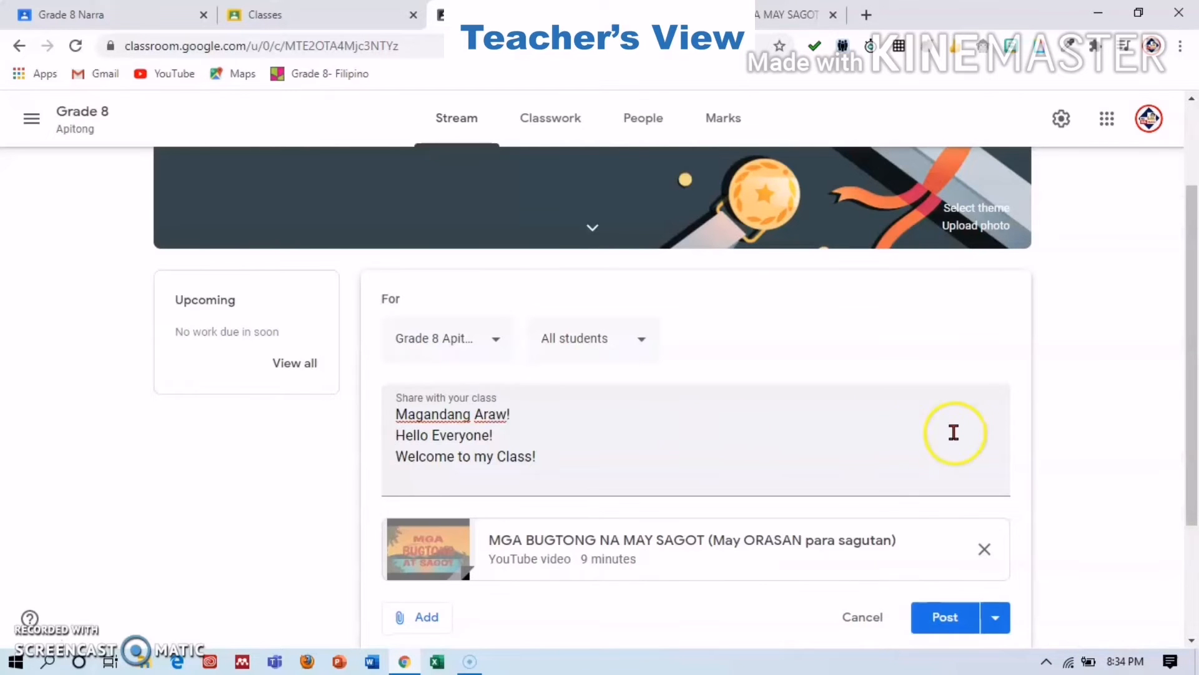
Remove the YouTube link attachment and bring up the Google Drive file picker.
left_click_drag(1188, 348, 1191, 459)
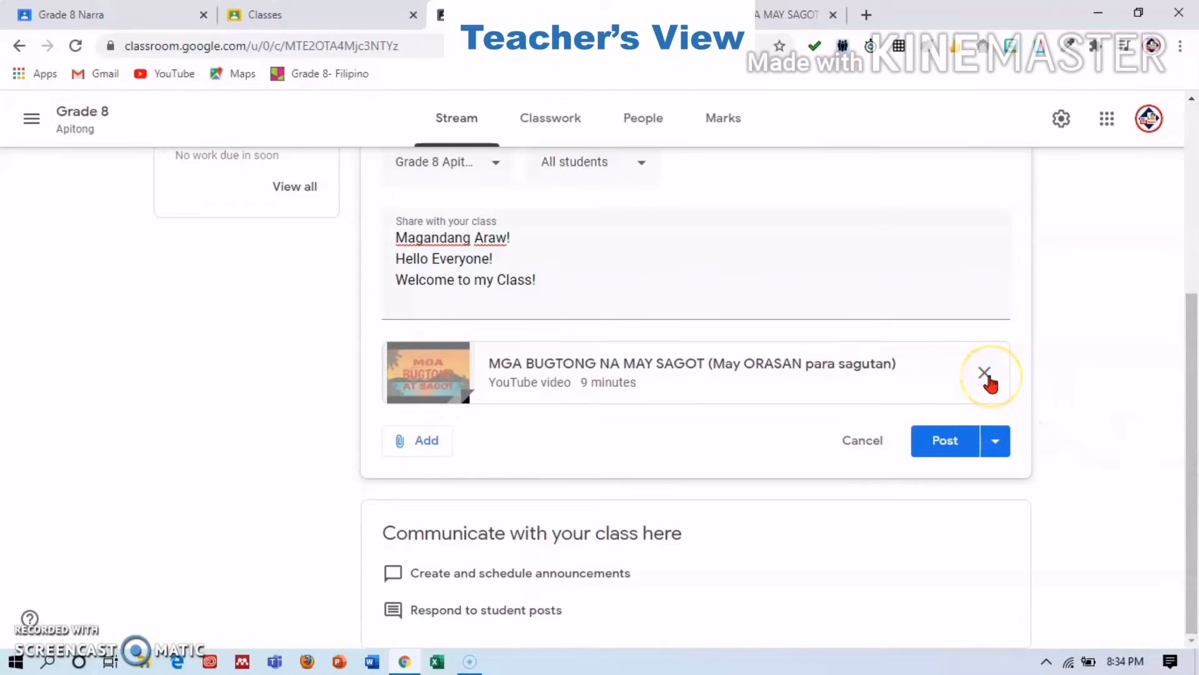
left_click(985, 373)
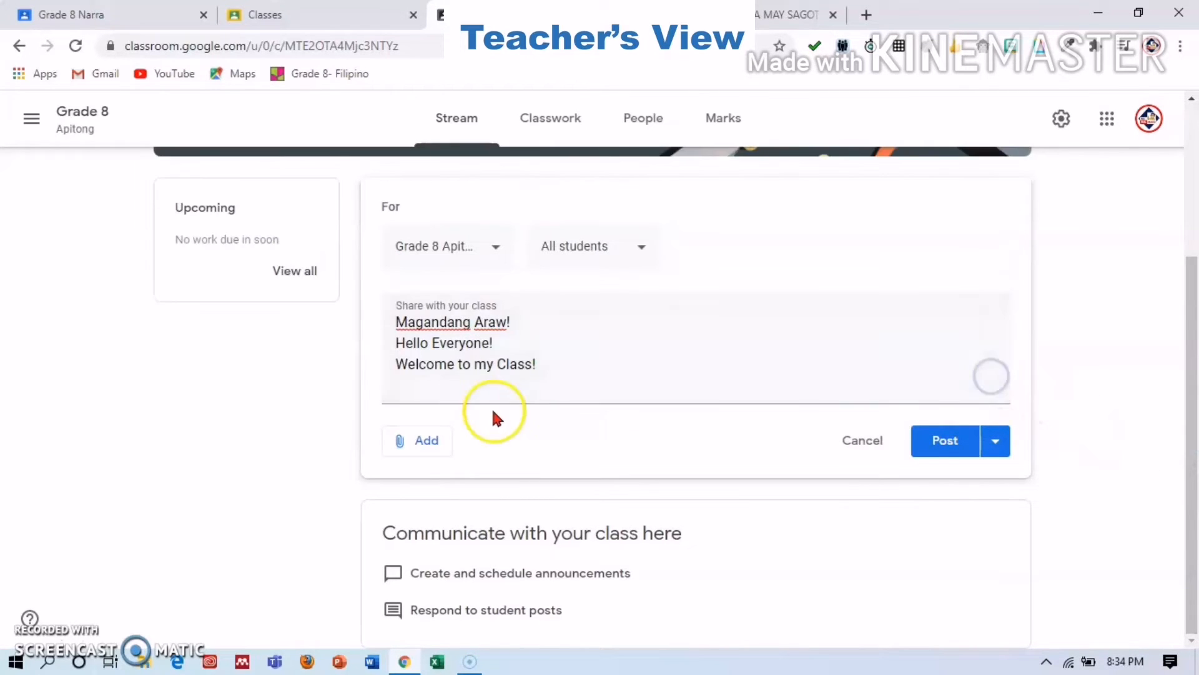
left_click(413, 441)
left_click(440, 463)
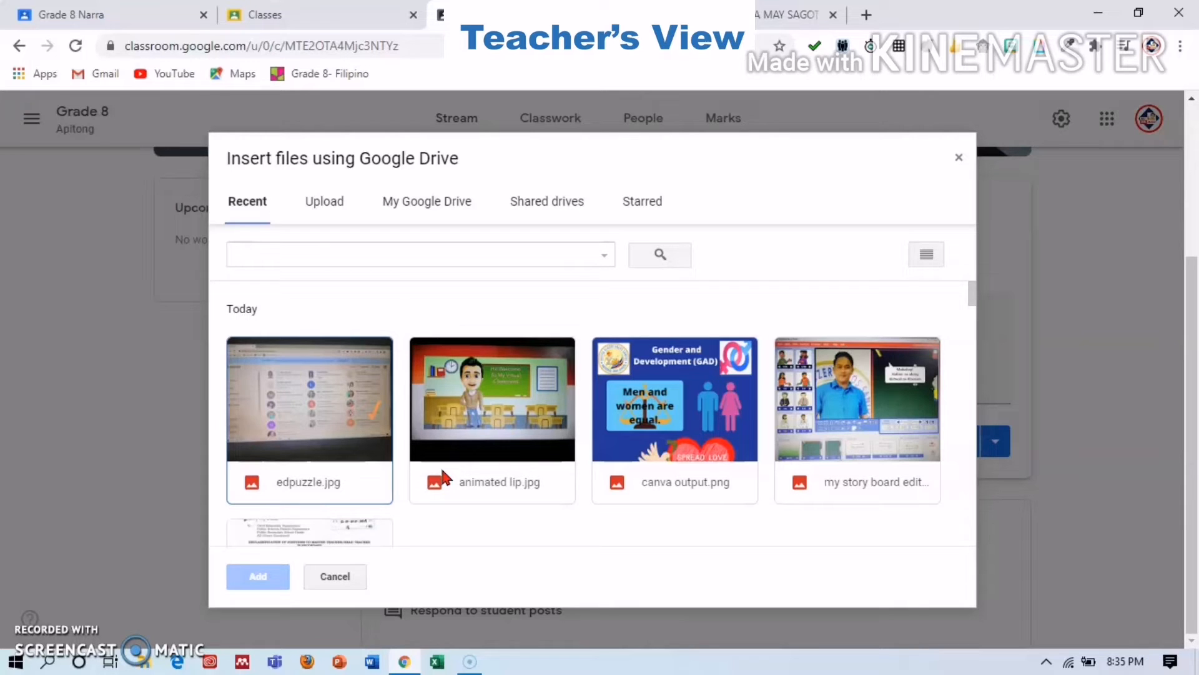
Attach 'my story board edited pic.jpg' from Google Drive to the announcement.
scroll(687, 387, "down", 1)
left_click(831, 353)
left_click(261, 584)
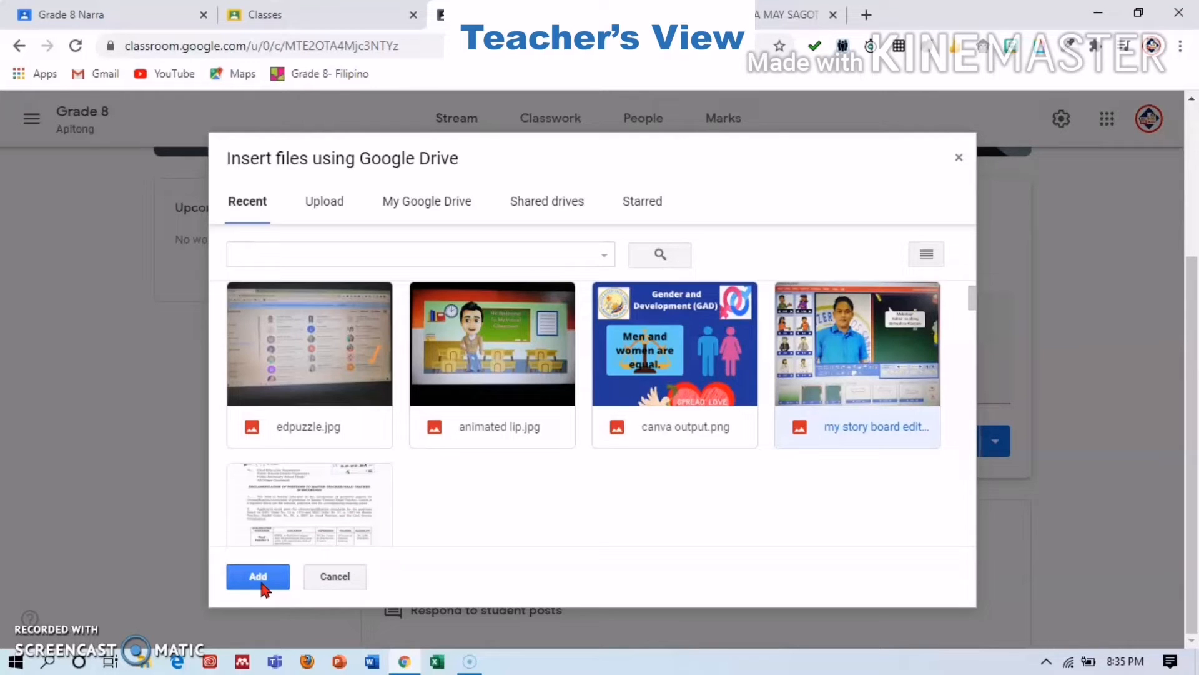
left_click(276, 576)
left_click(939, 521)
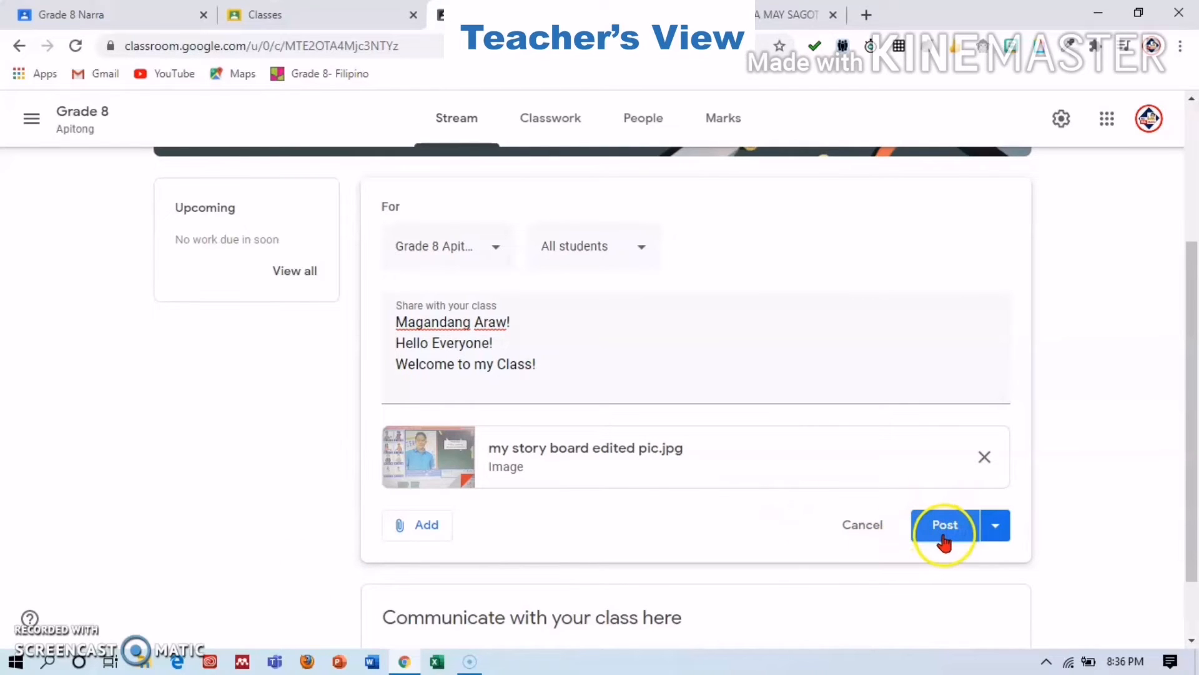
left_click(407, 526)
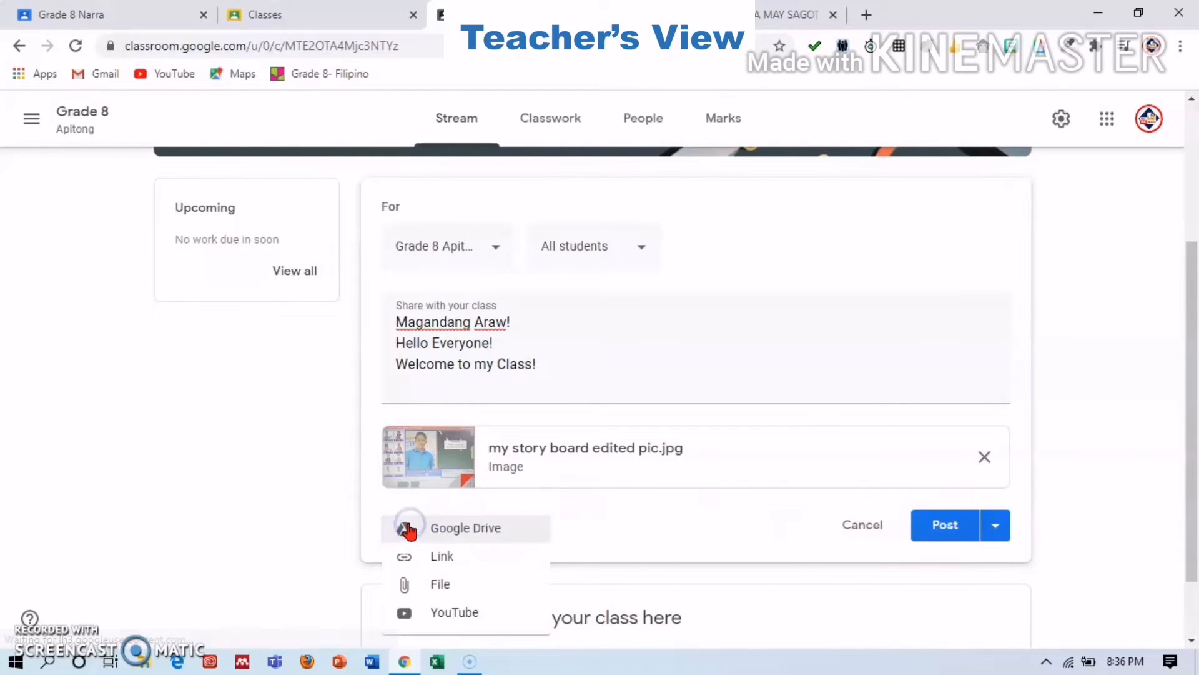
Upload 'QUIZ EPIKO AT SANHI AT BUNGA.docx' from the computer as a second attachment.
left_click(441, 584)
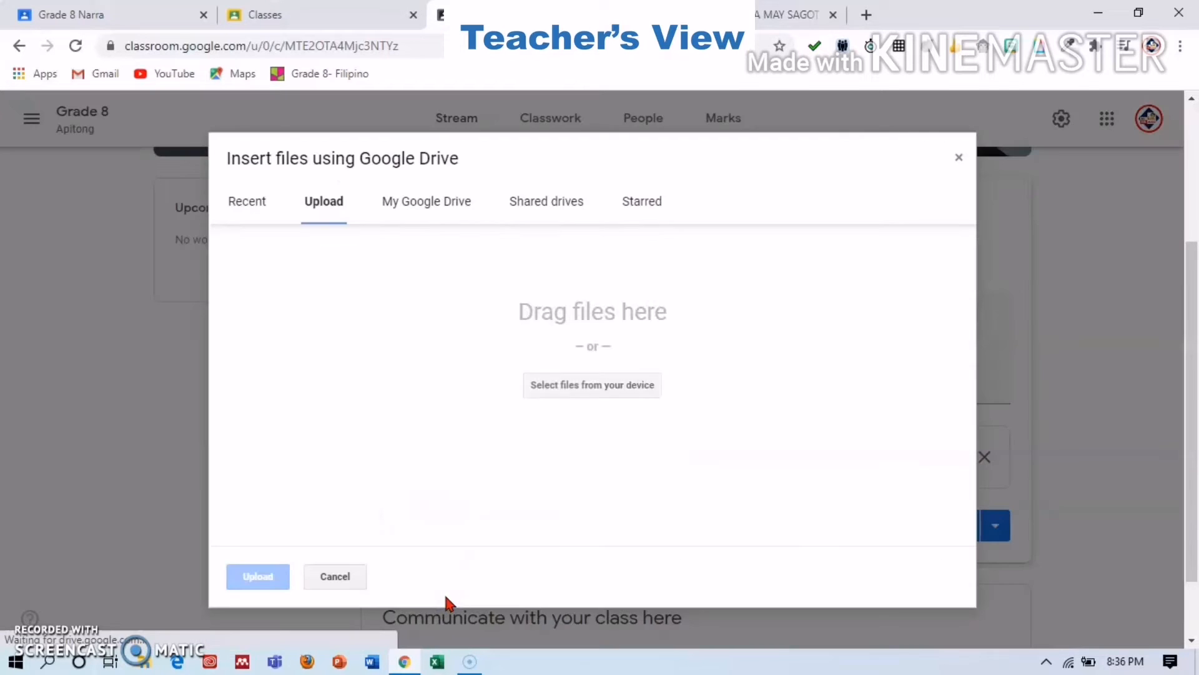
left_click(552, 386)
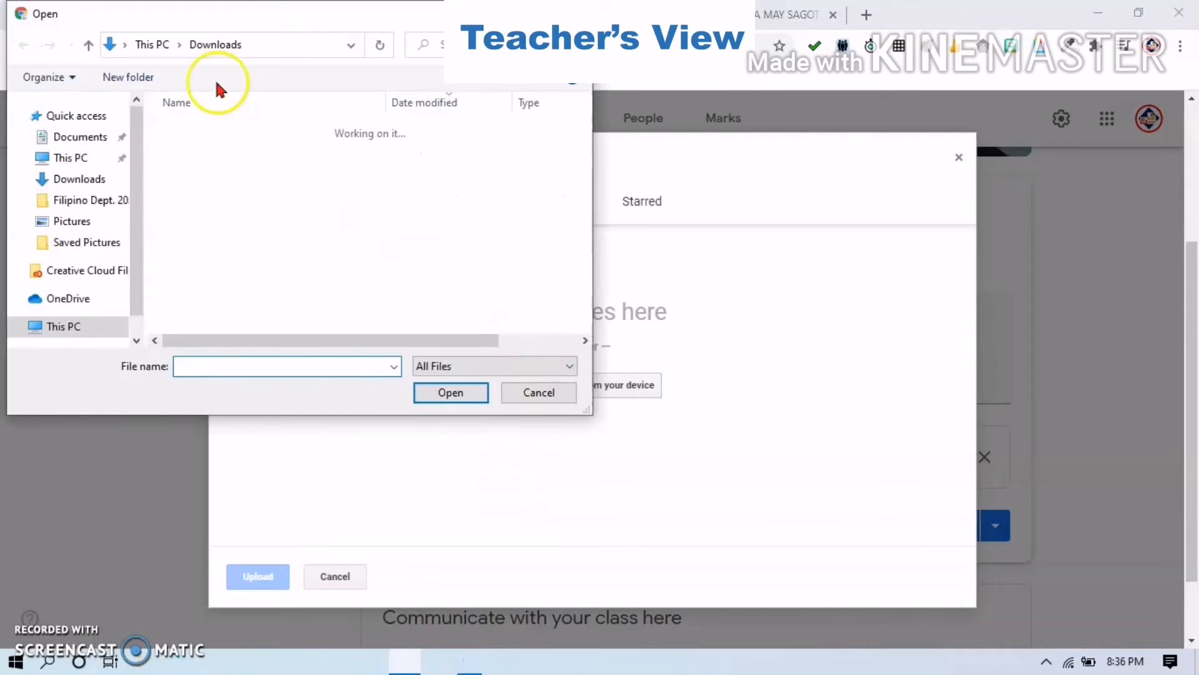
left_click(176, 46)
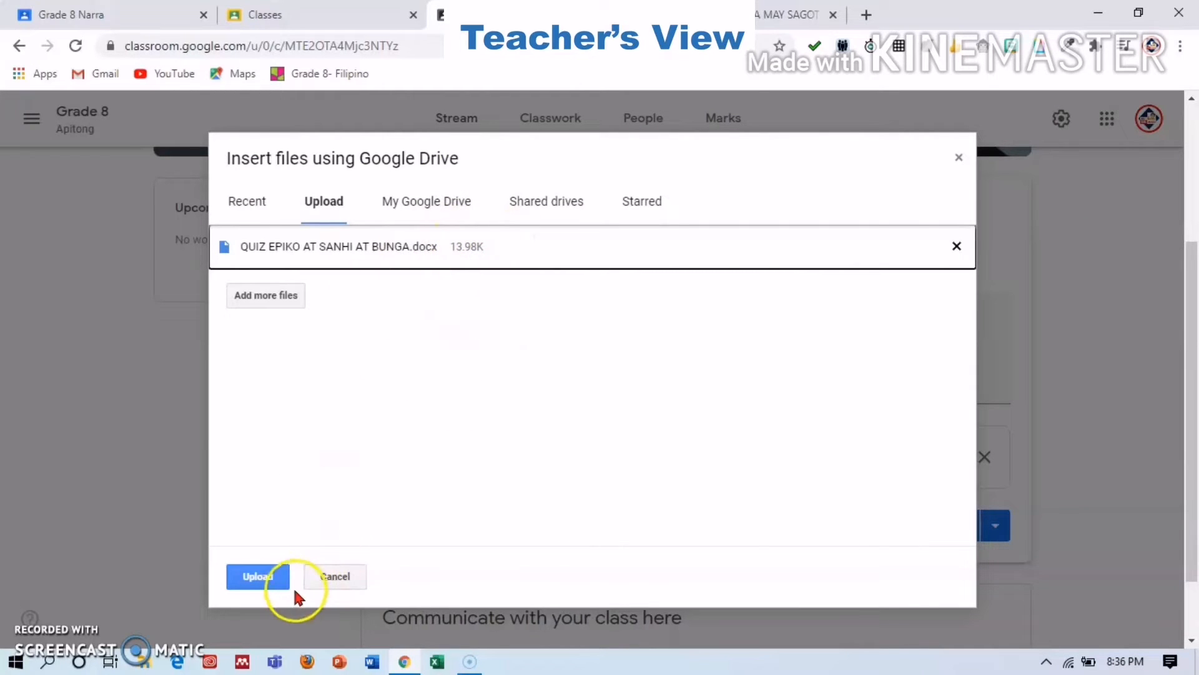
left_click(268, 574)
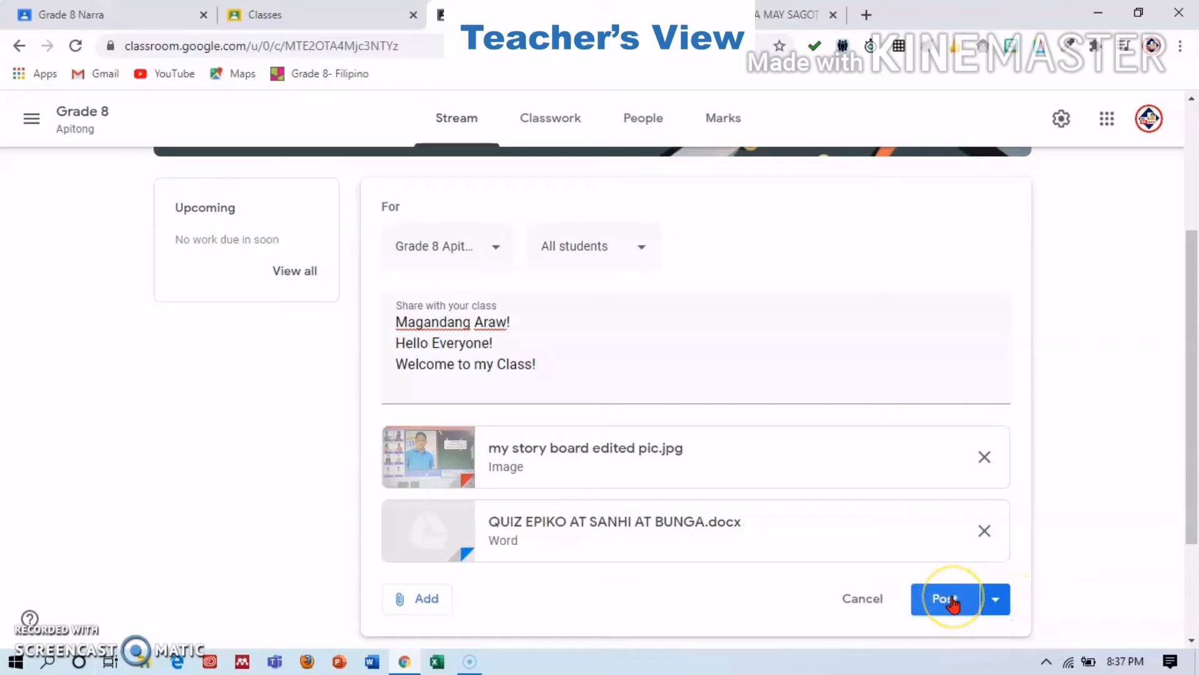
Schedule the announcement to post on 15 Jul 2020 at 09:00.
left_click(986, 598)
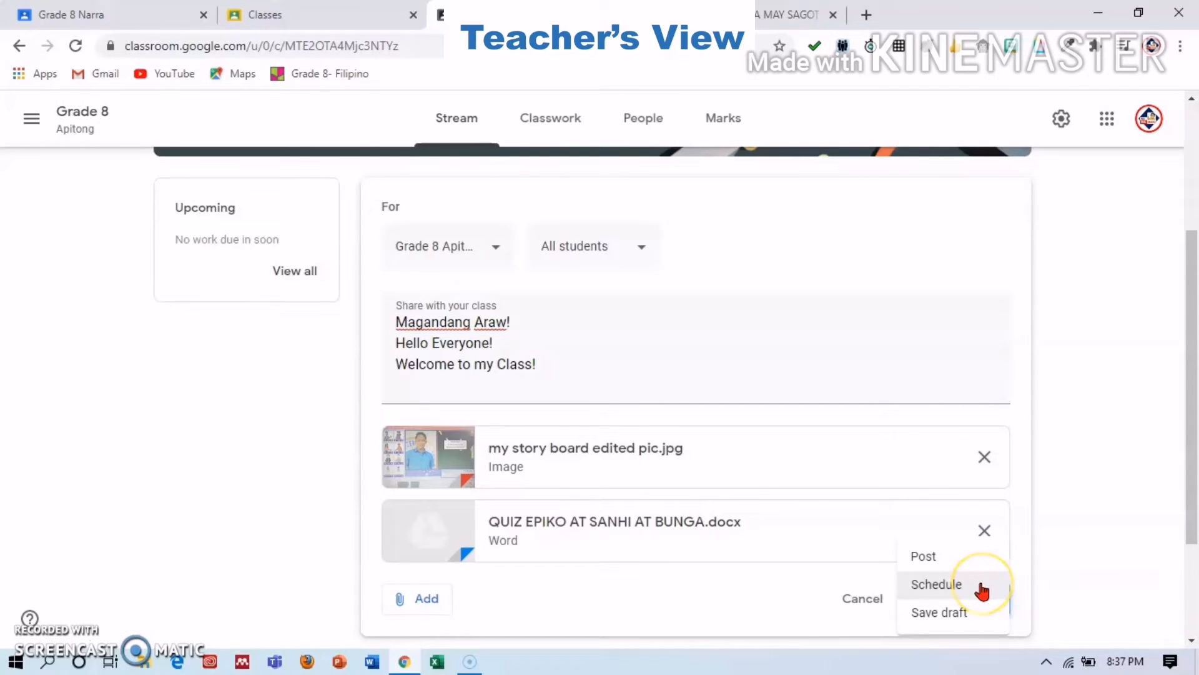
left_click(982, 587)
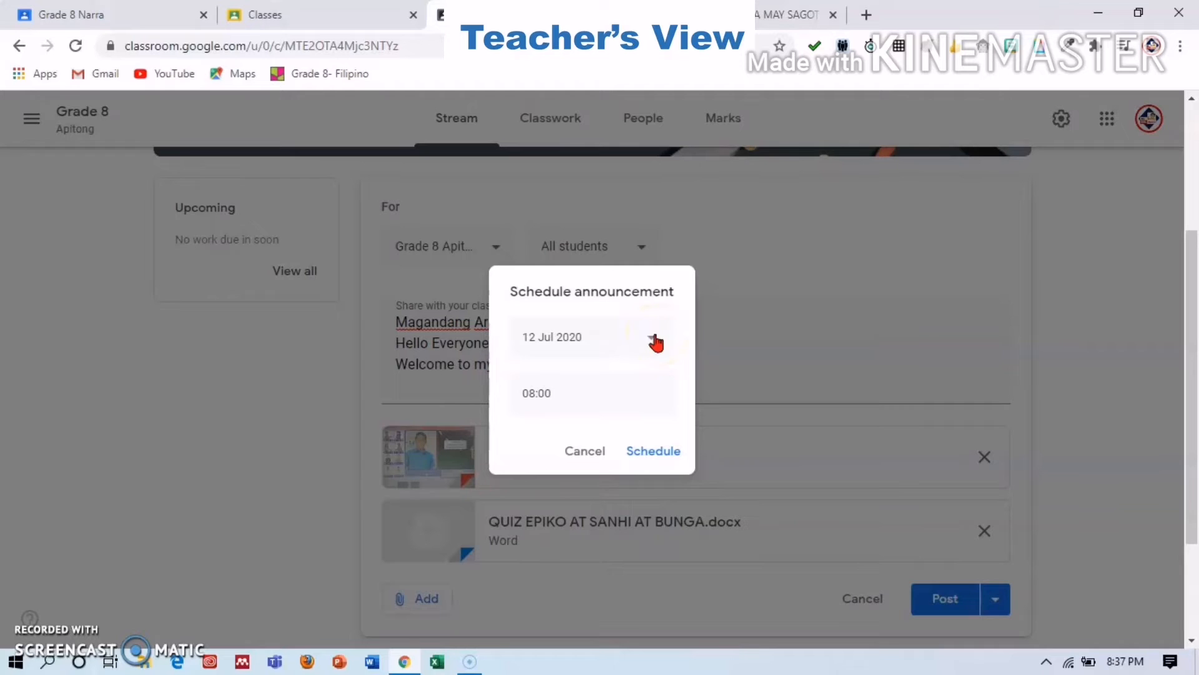
left_click(652, 338)
left_click(687, 450)
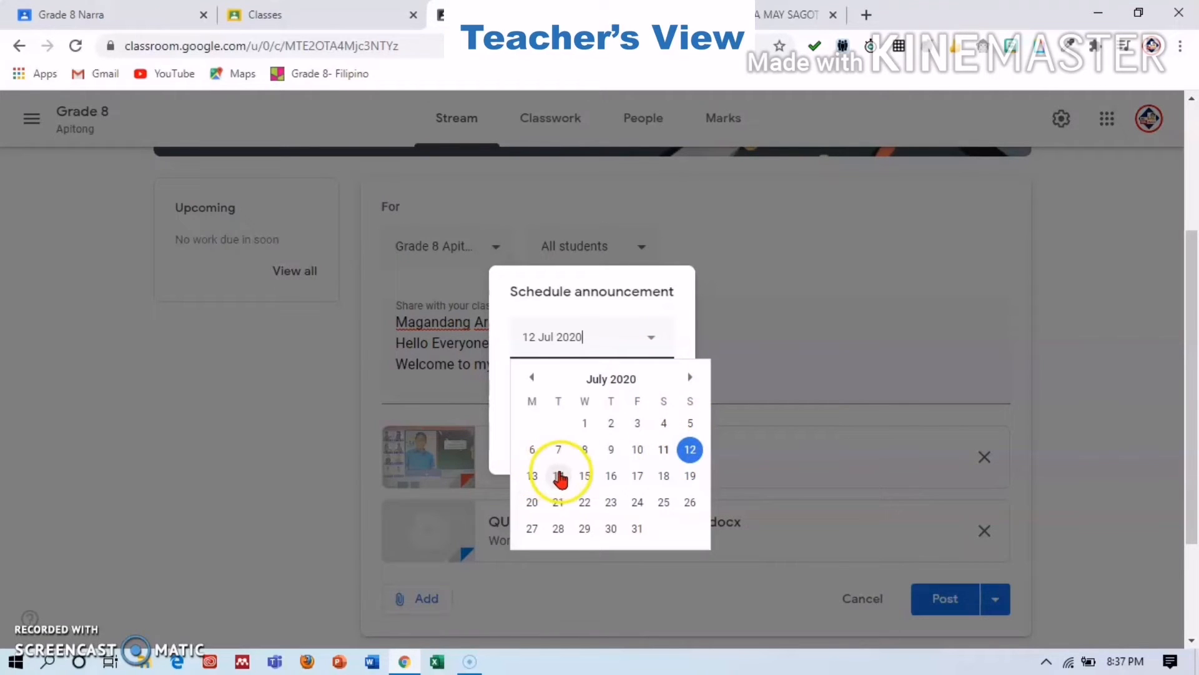
left_click(591, 479)
left_click(579, 406)
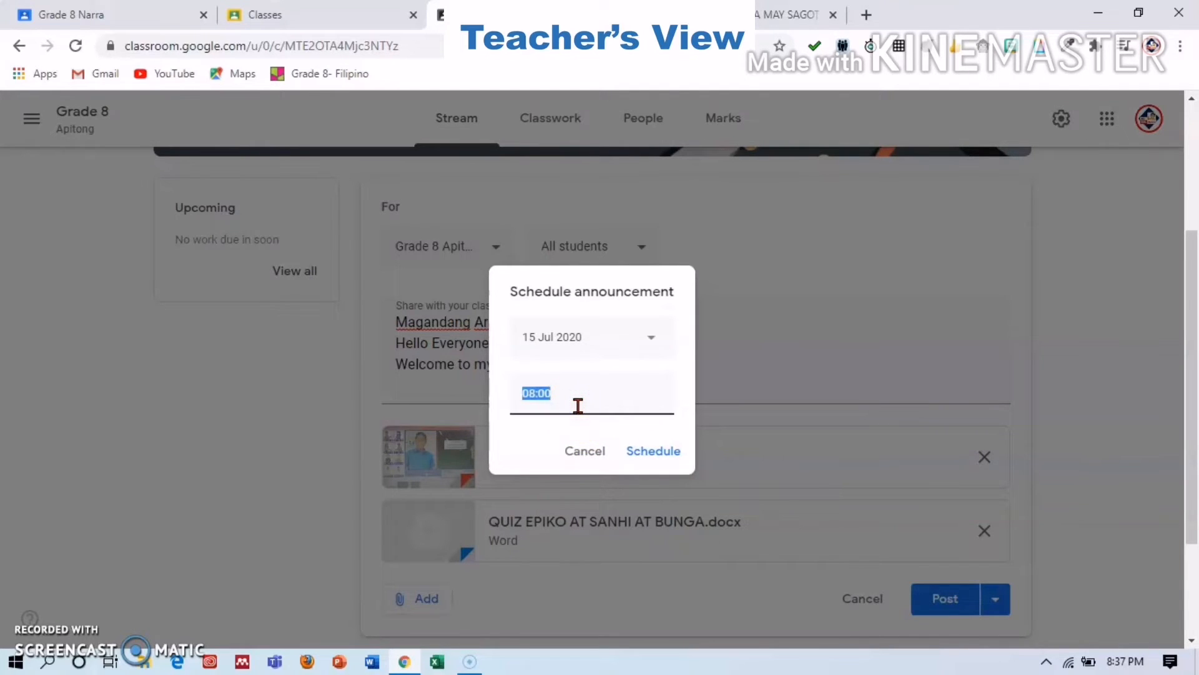
type("9")
left_click(651, 448)
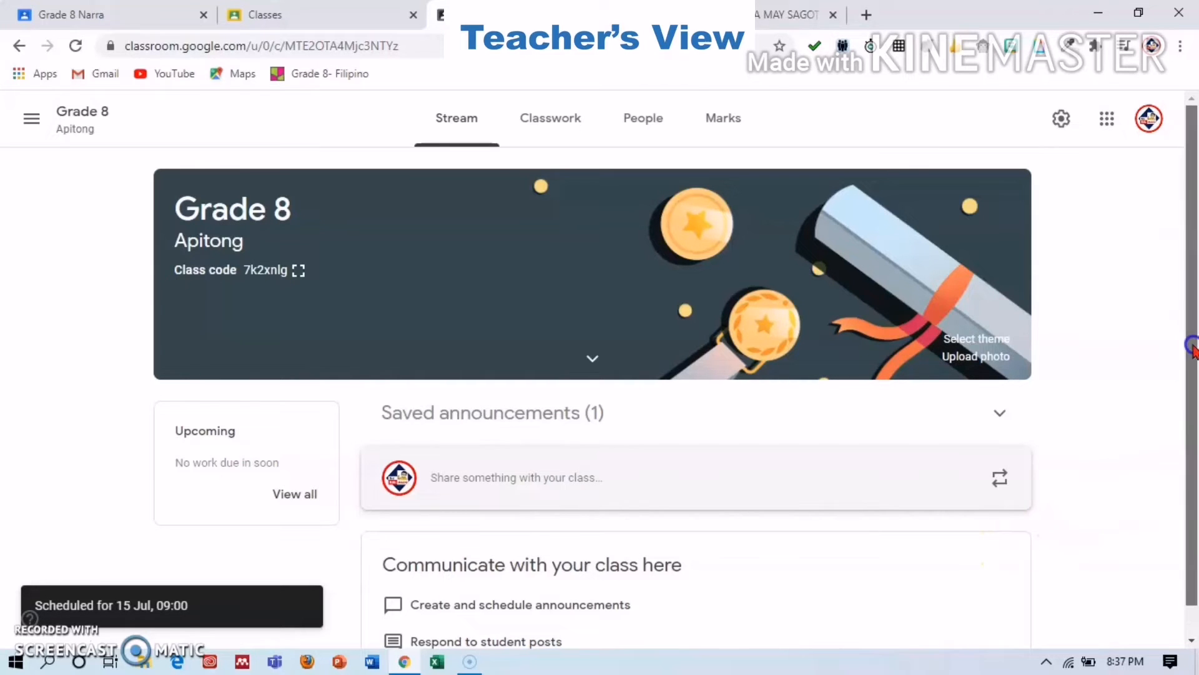
scroll(1194, 487, "down", 1)
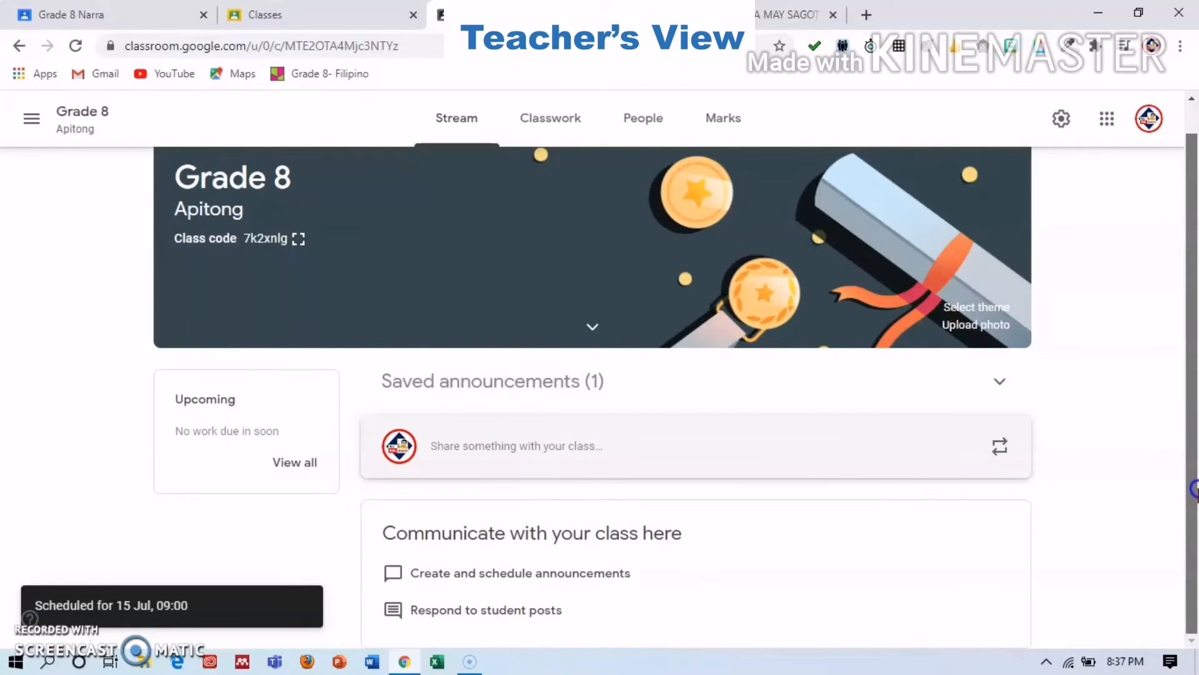
Post the announcement 'Goodmorning. Pls answer the Quiz . Thank yo', then switch to the student account.
left_click(811, 461)
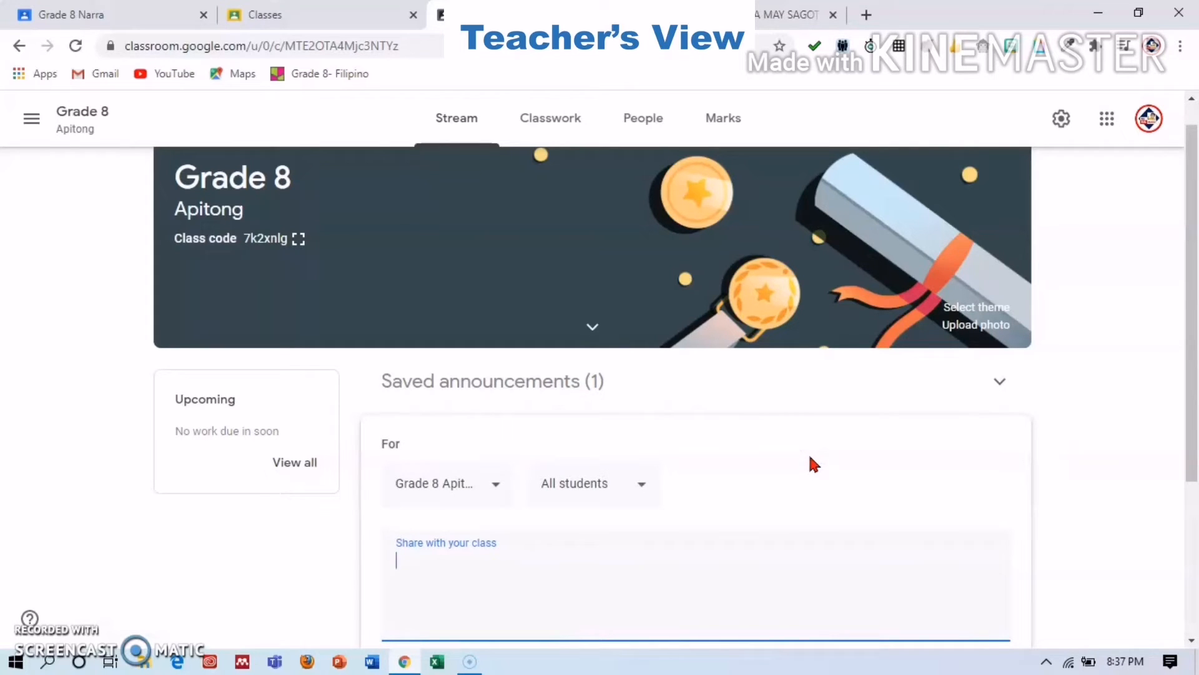
left_click(516, 570)
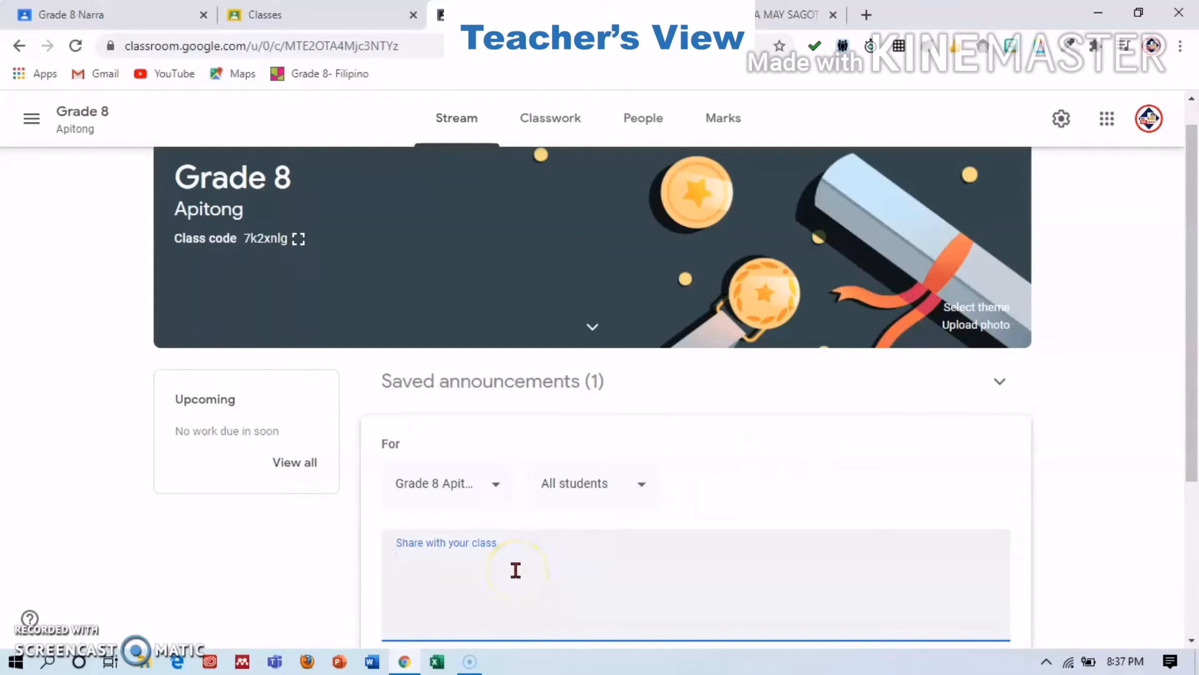
type("Goodmorning. Pls answer ")
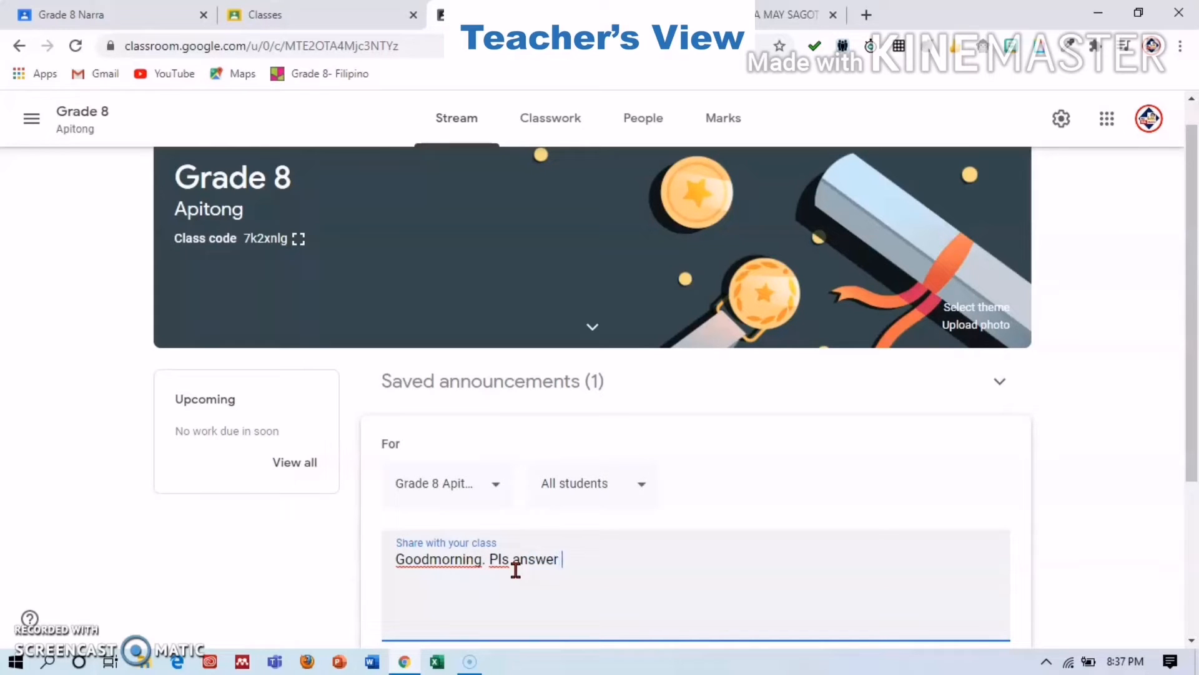
type("the Quiz . Thank you")
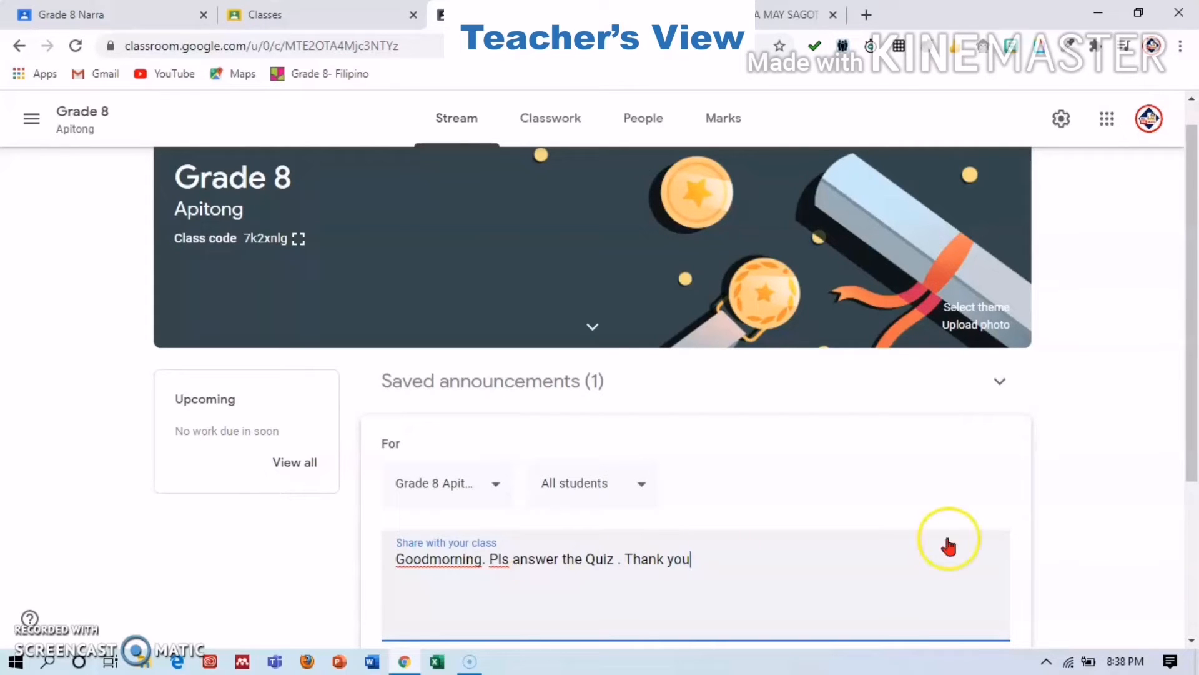
left_click_drag(1193, 429, 1194, 509)
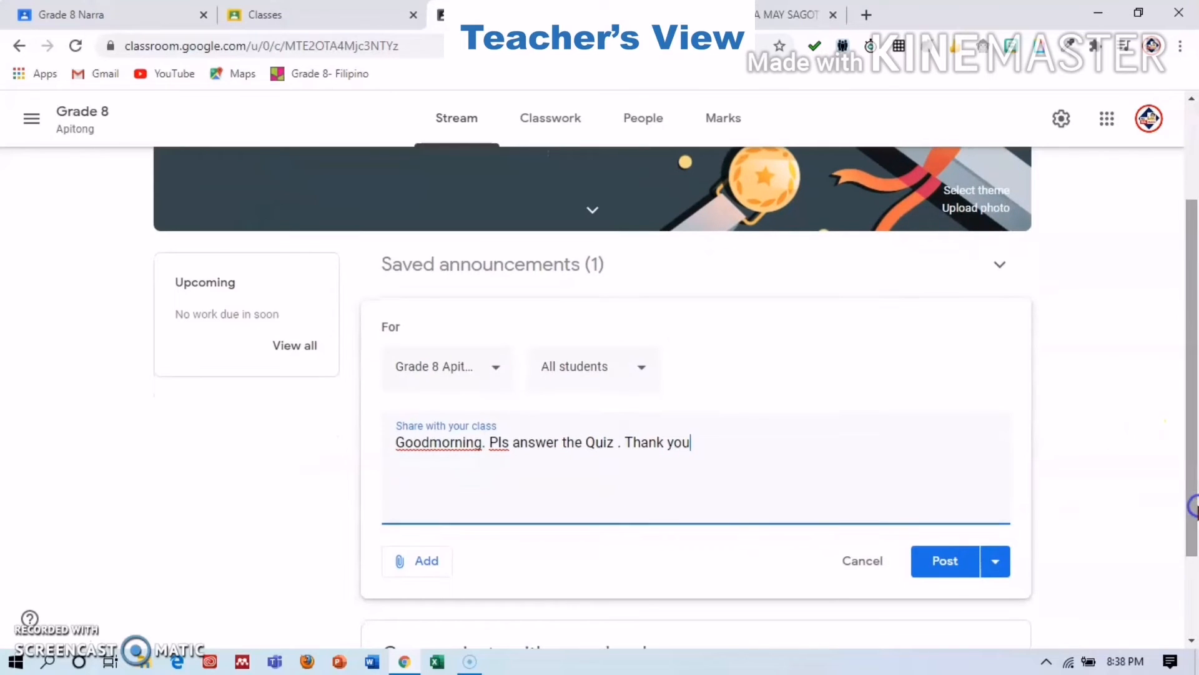
left_click(420, 565)
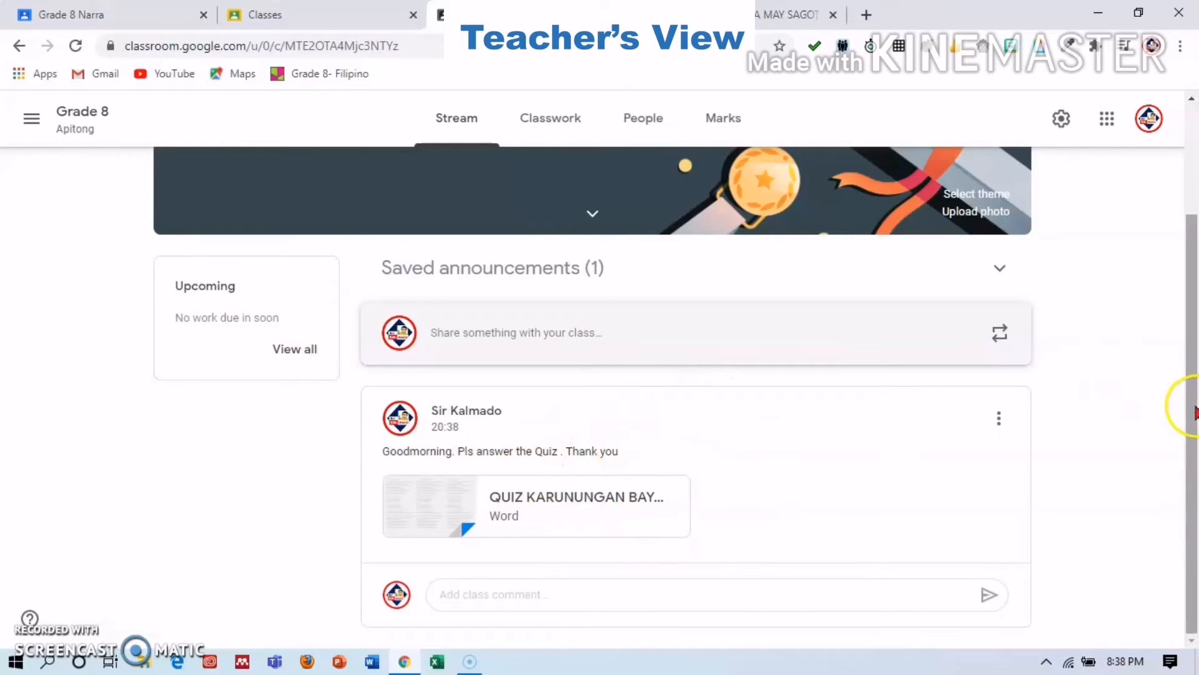
left_click_drag(1191, 415, 1180, 256)
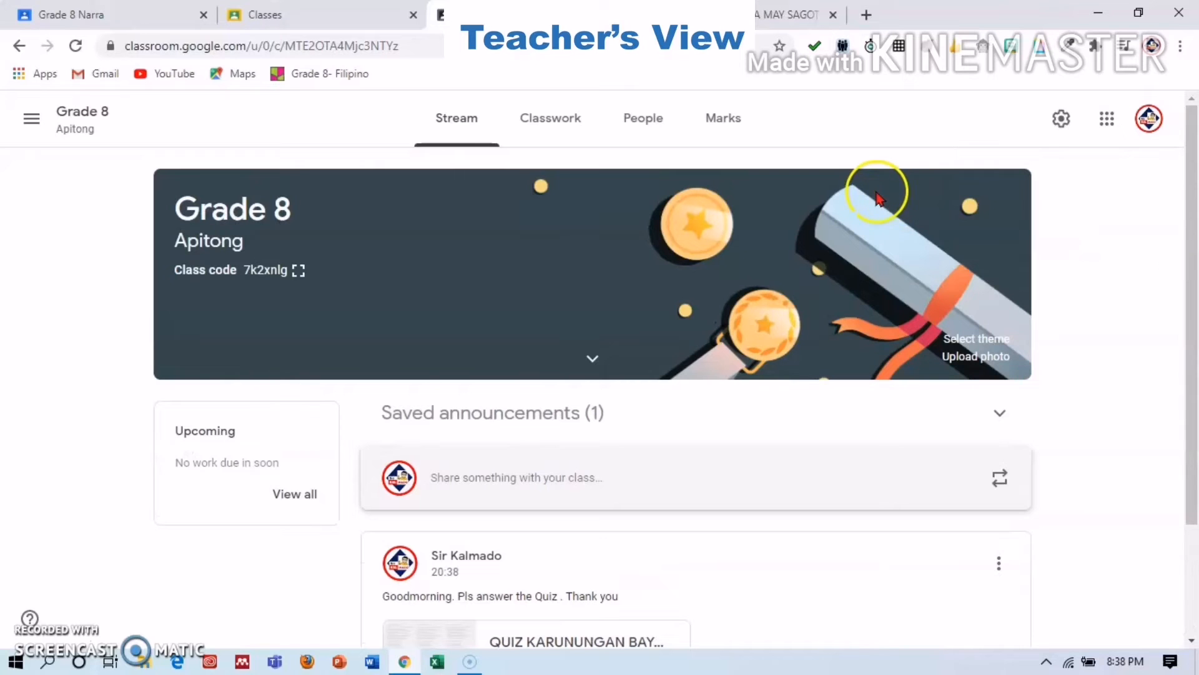
left_click(285, 11)
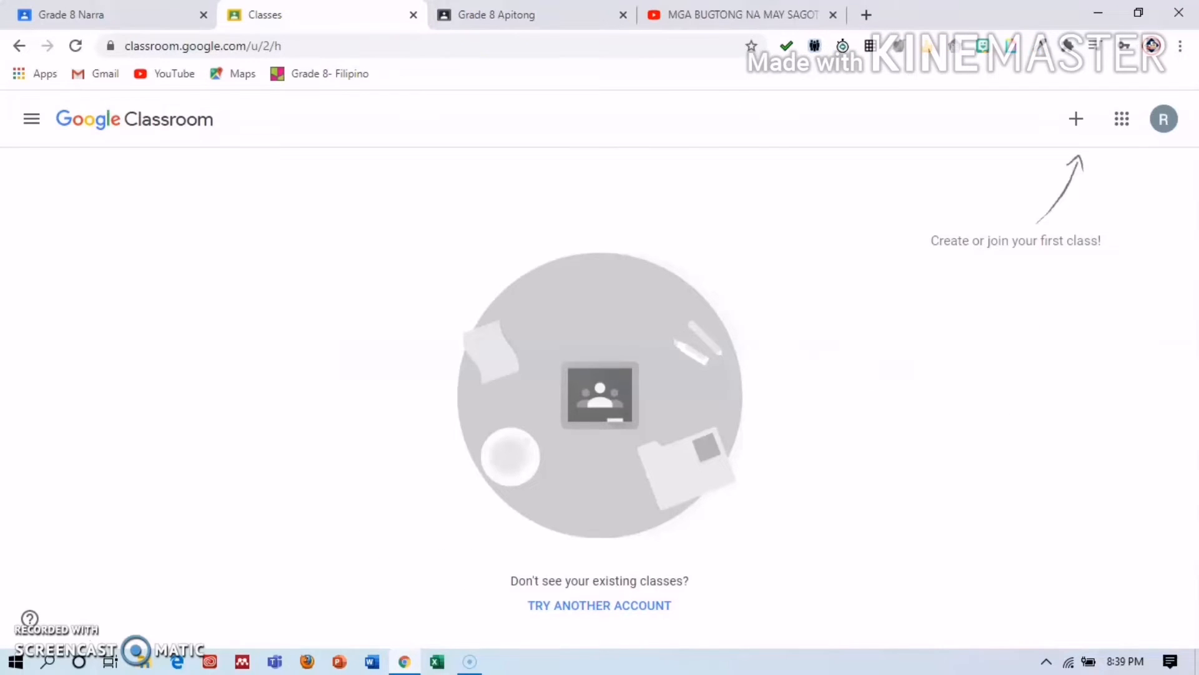
As the student, join Grade 8 Apitong by pasting the class code.
left_click(1077, 119)
left_click(1028, 158)
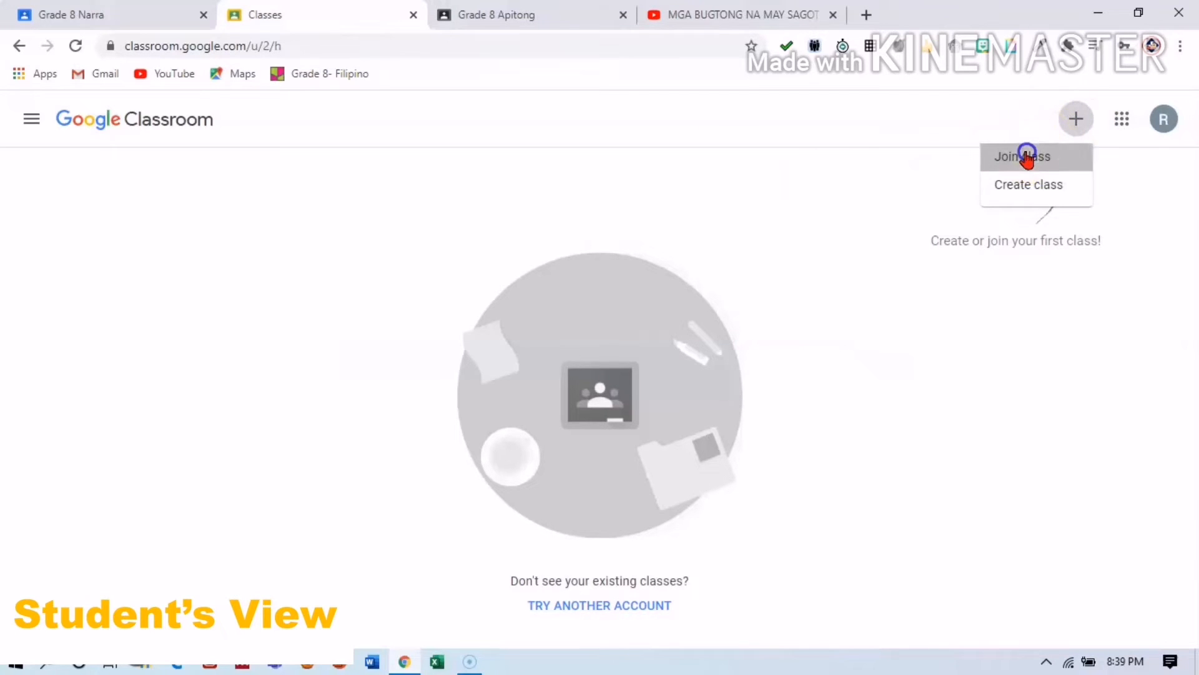
left_click(557, 410)
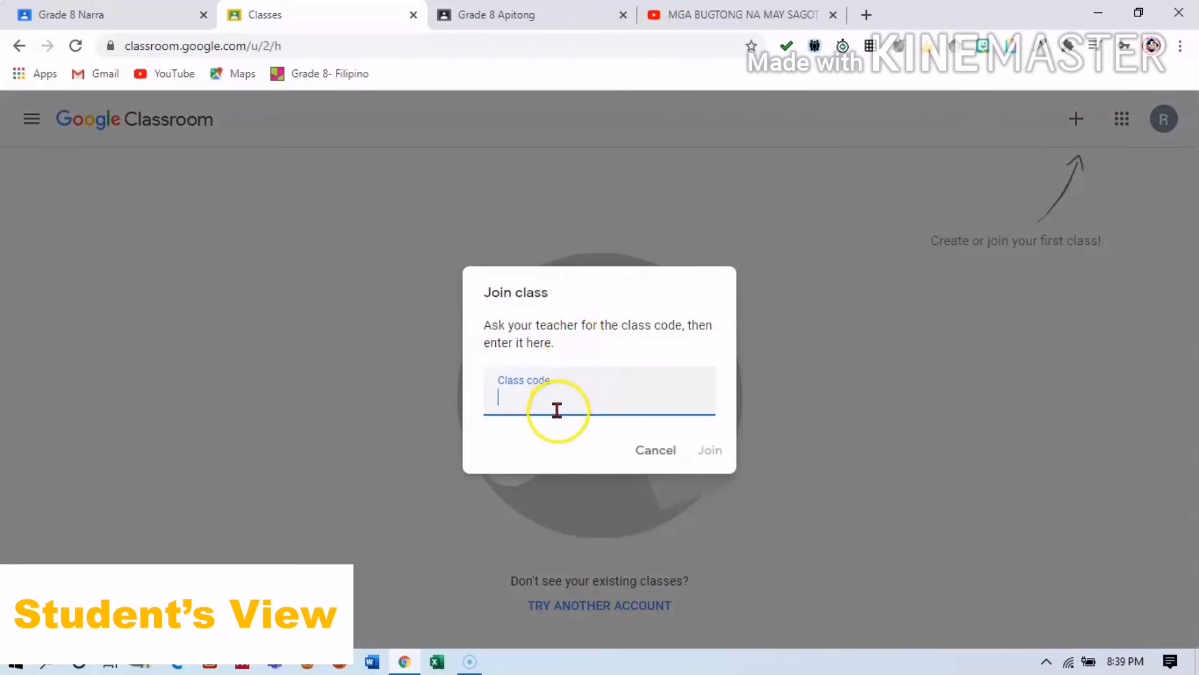
left_click(706, 445)
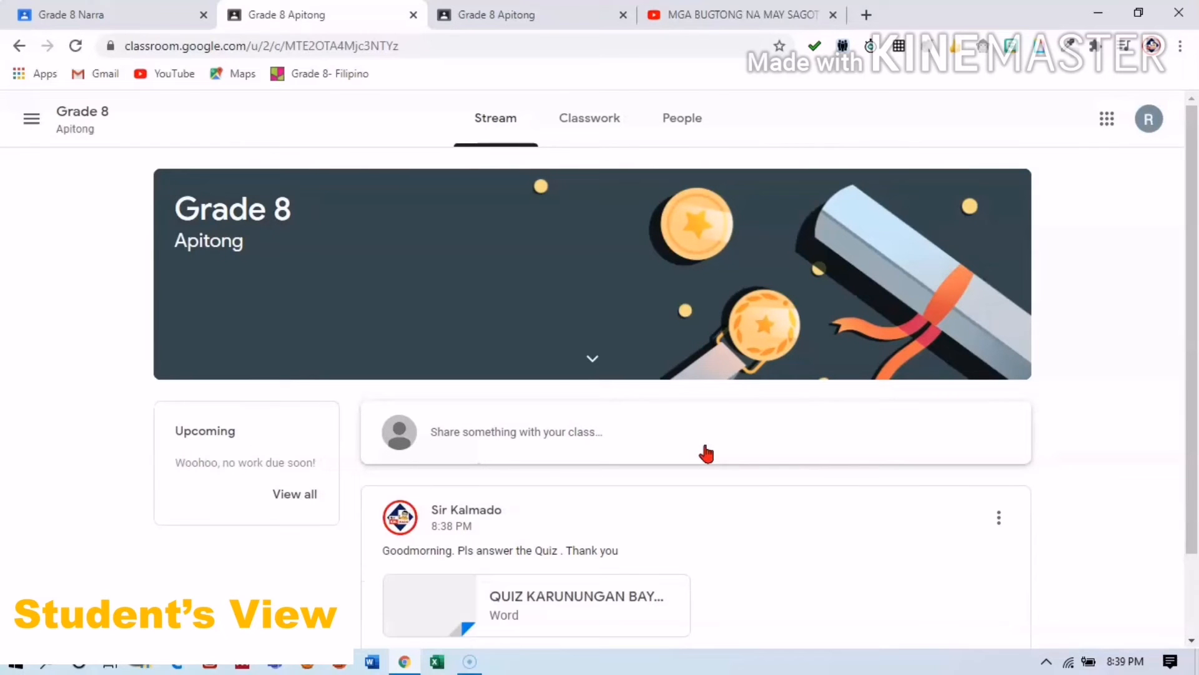
Post the student comment 'Good morning sir thank you.' on the quiz announcement.
scroll(1194, 355, "down", 2)
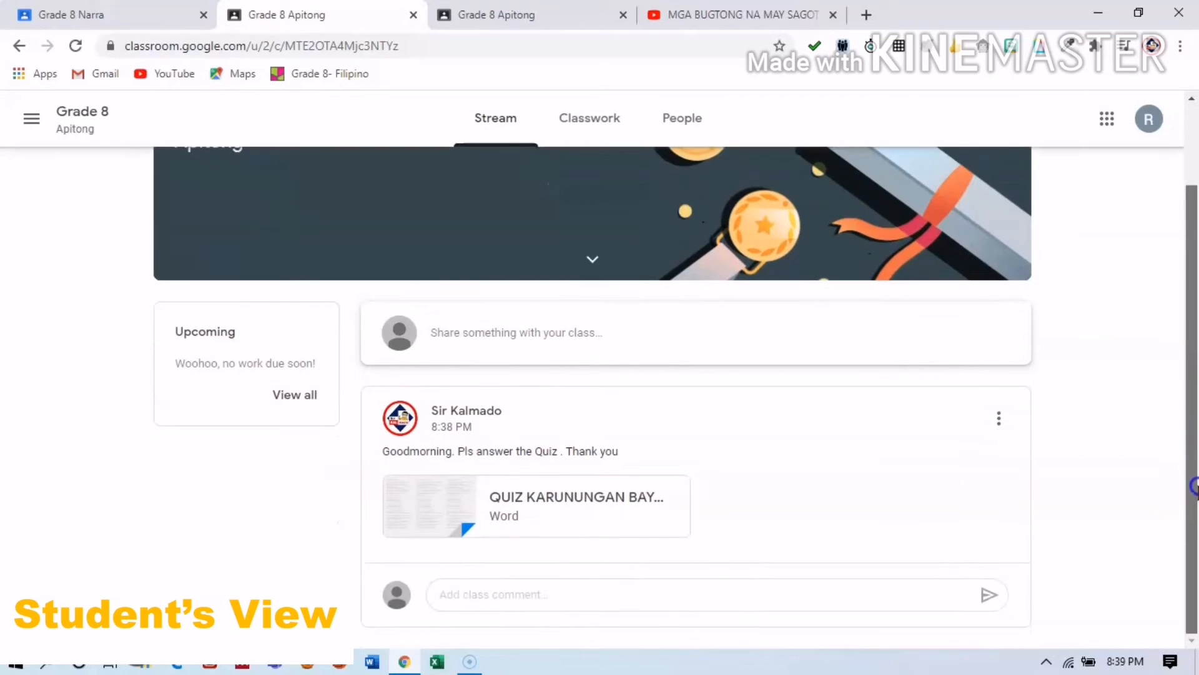
left_click(738, 595)
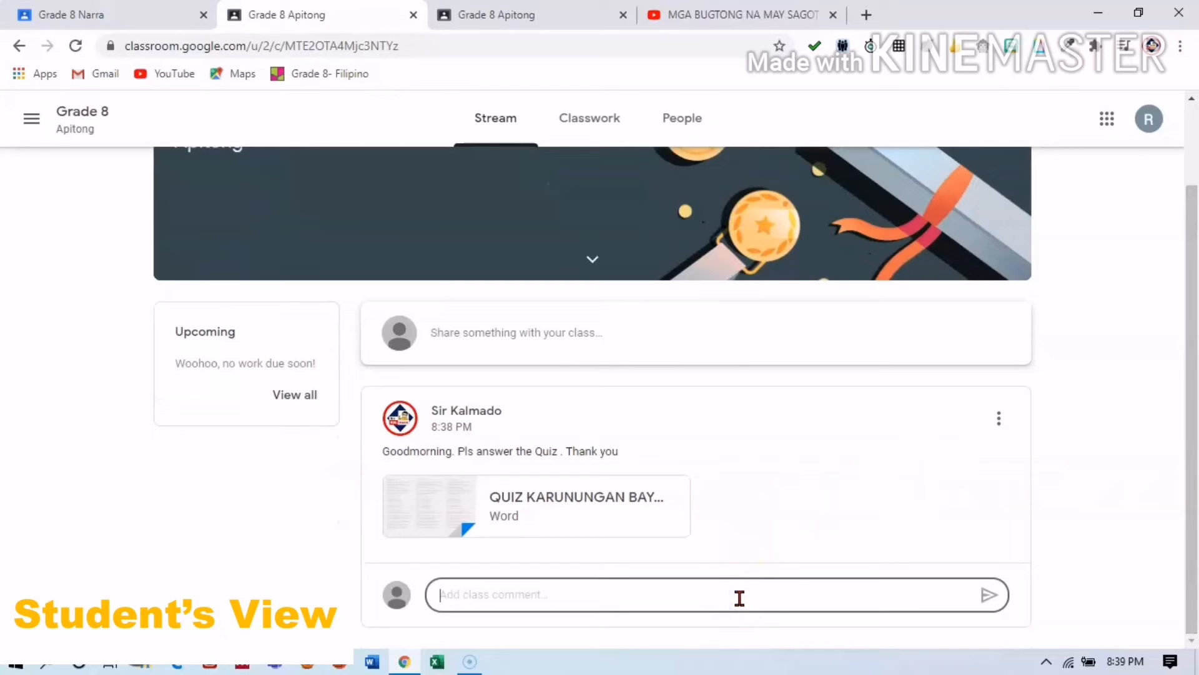
type("Goodmonr")
key("BackSpace")
key("BackSpace")
key("BackSpace")
key("BackSpace")
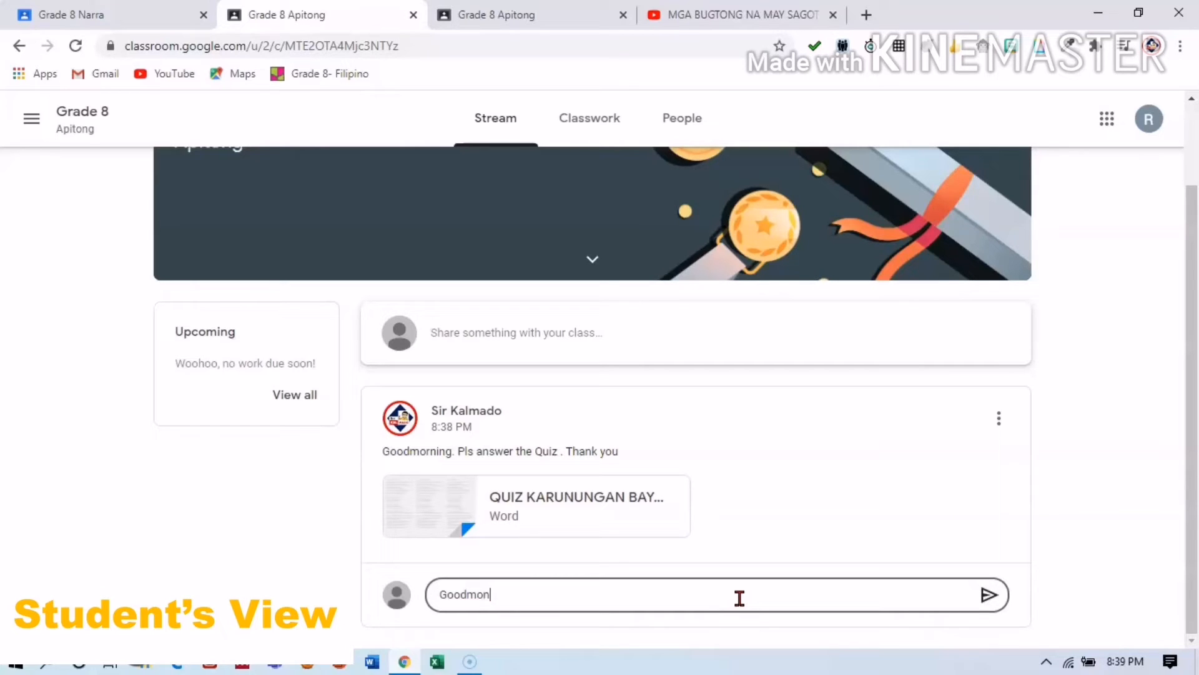
type("morning sir")
key("Return")
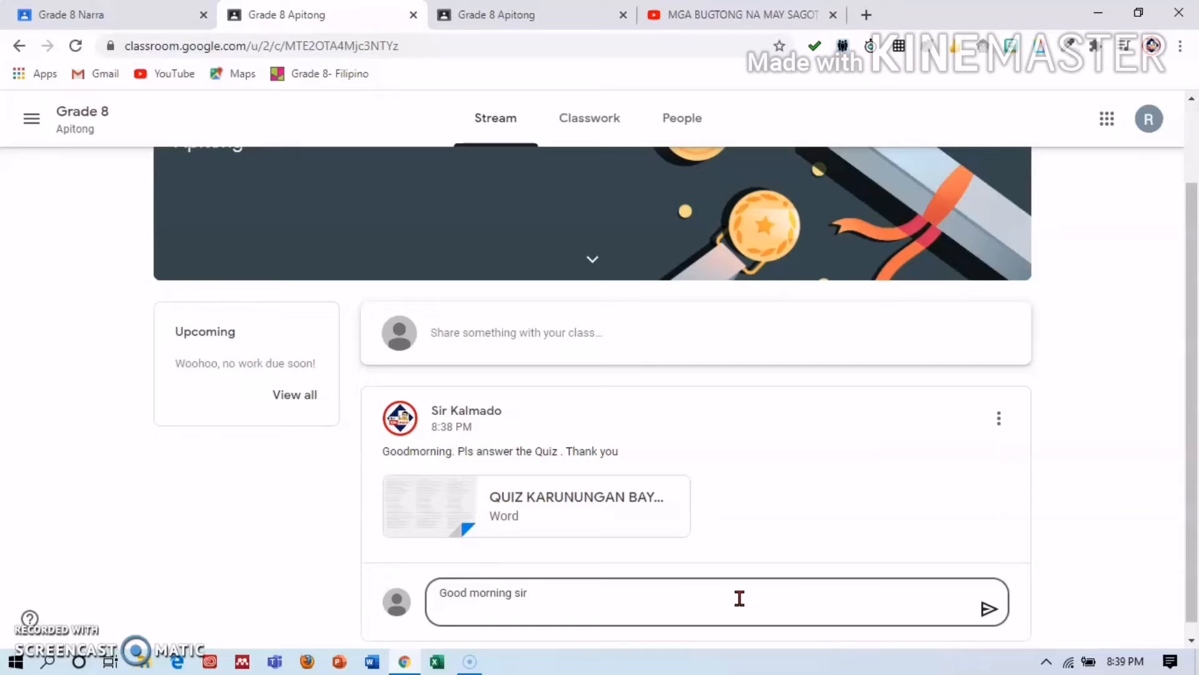
type("thank you.")
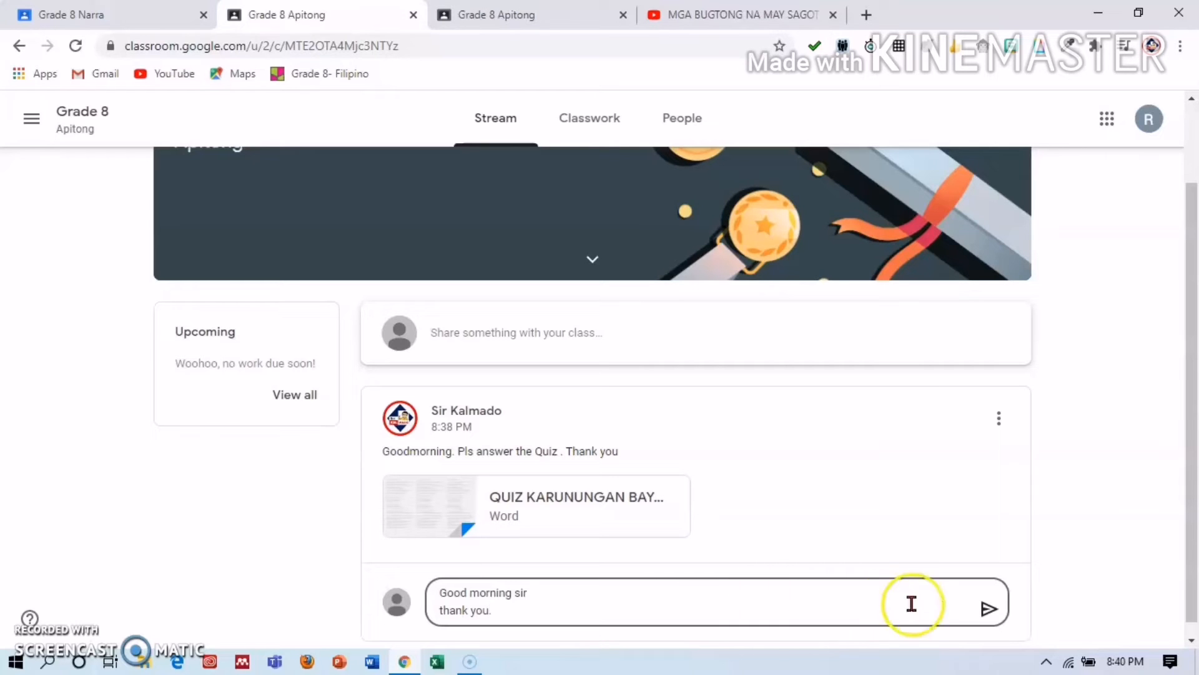
left_click(988, 609)
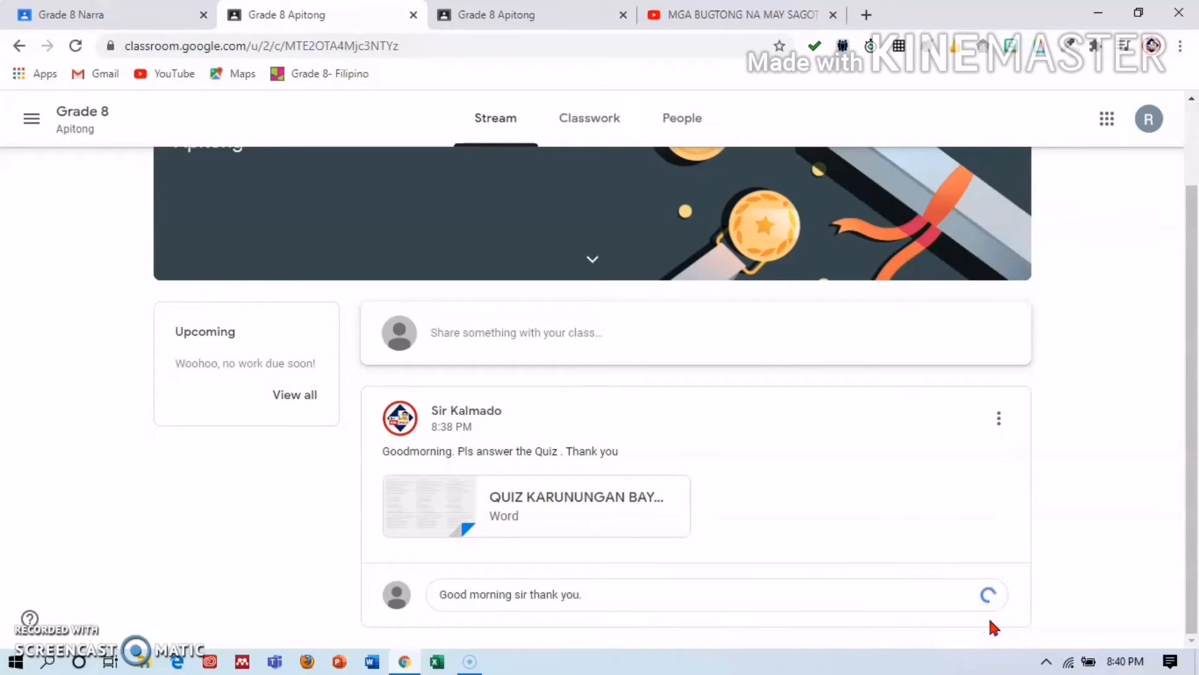
left_click_drag(1189, 498, 1193, 598)
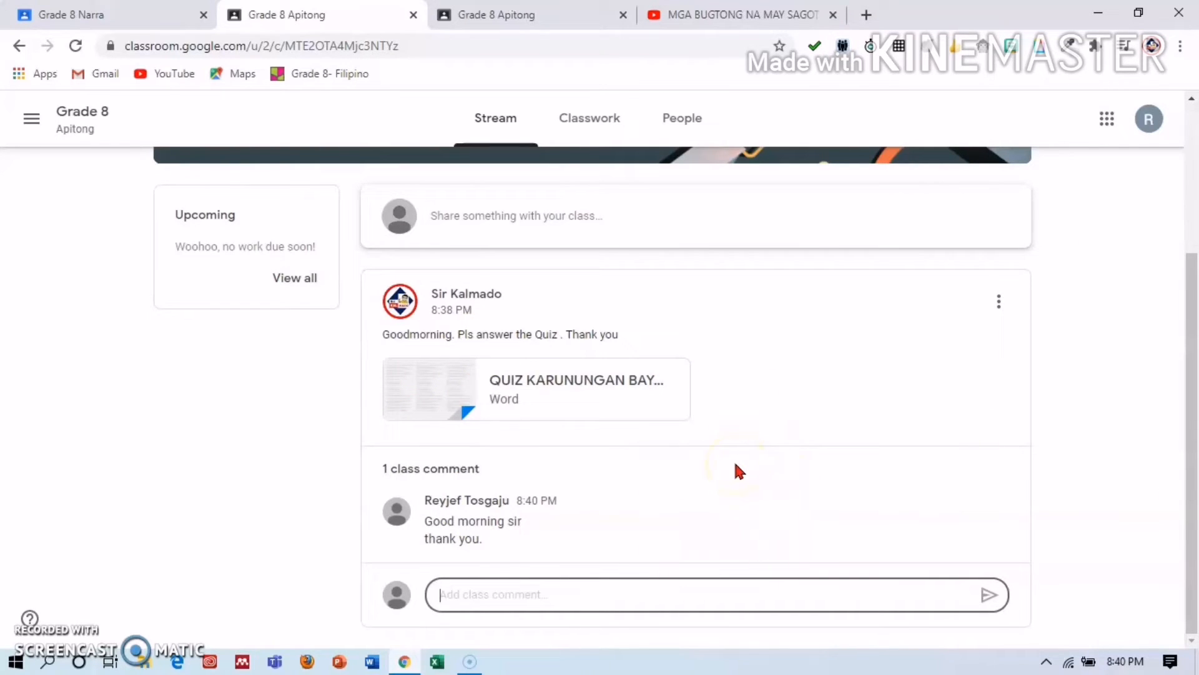
Close the YouTube tab and class code display, and return to the class stream.
left_click(831, 15)
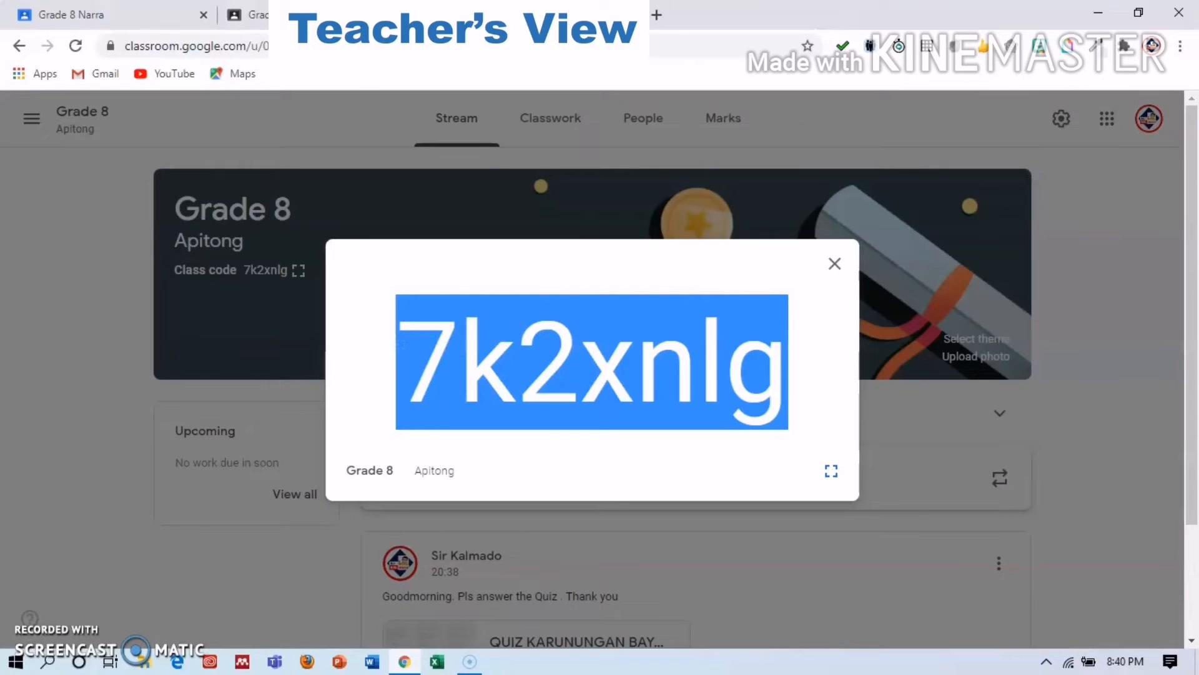
left_click(833, 265)
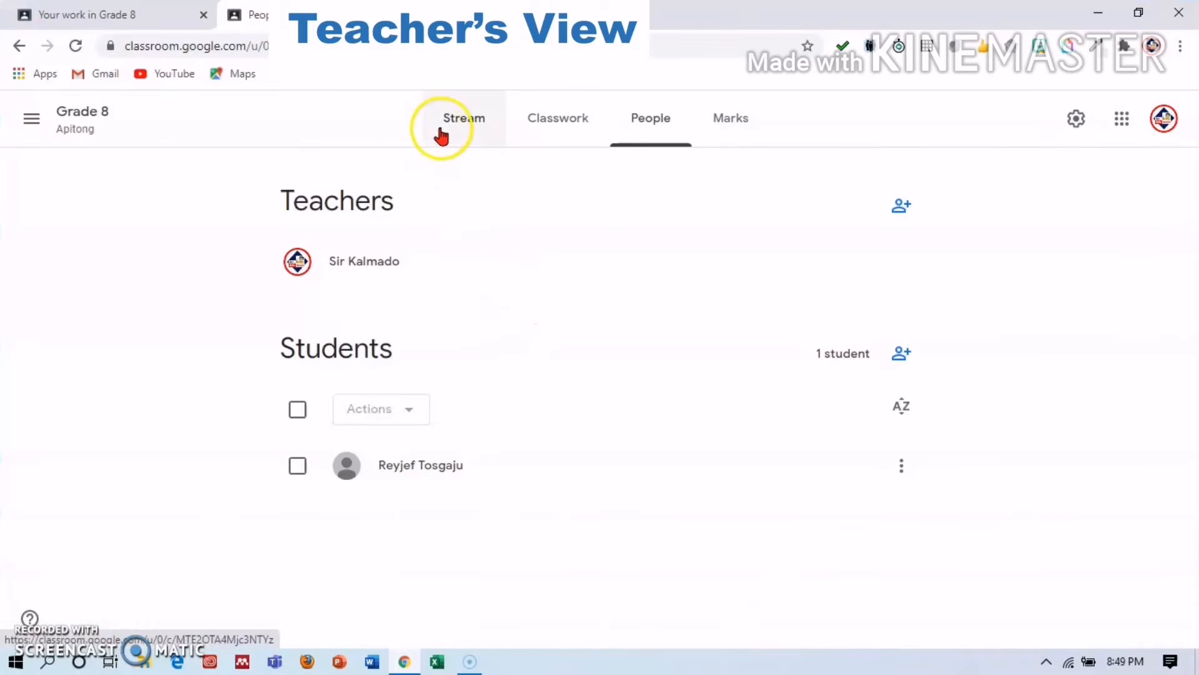
left_click(441, 128)
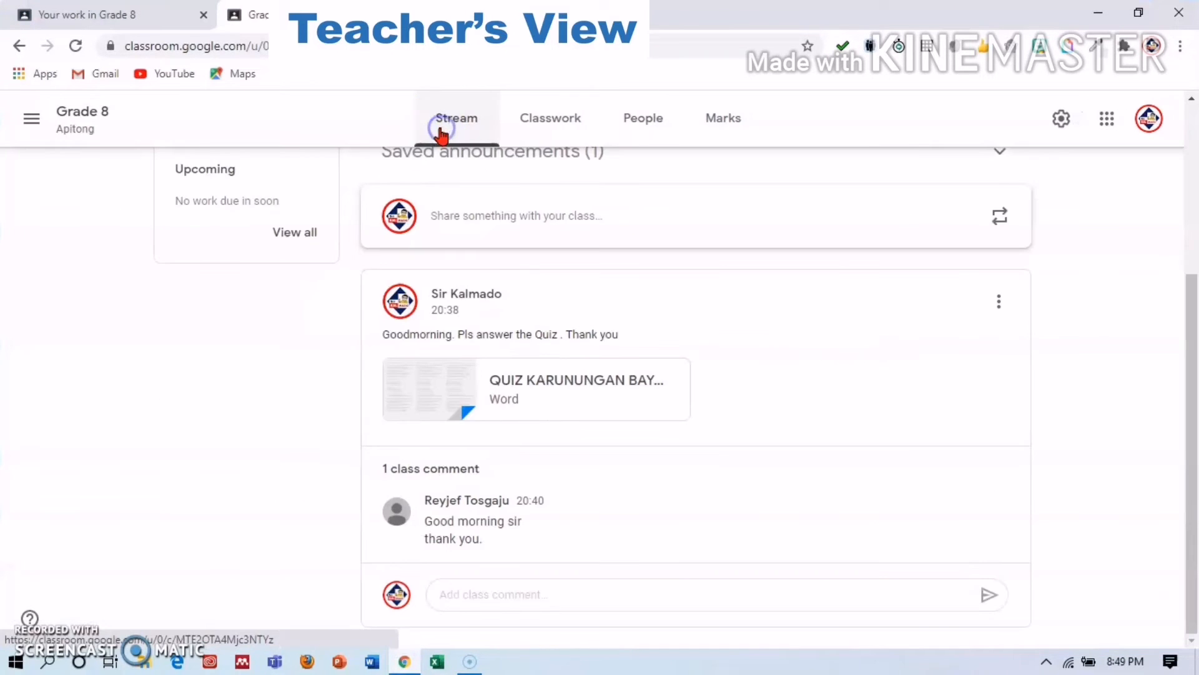
Delete the student's class comment on the quiz announcement.
left_click(1189, 395)
mouse_move(1190, 395)
left_mouse_down()
mouse_move(1186, 342)
mouse_move(1186, 406)
left_mouse_up()
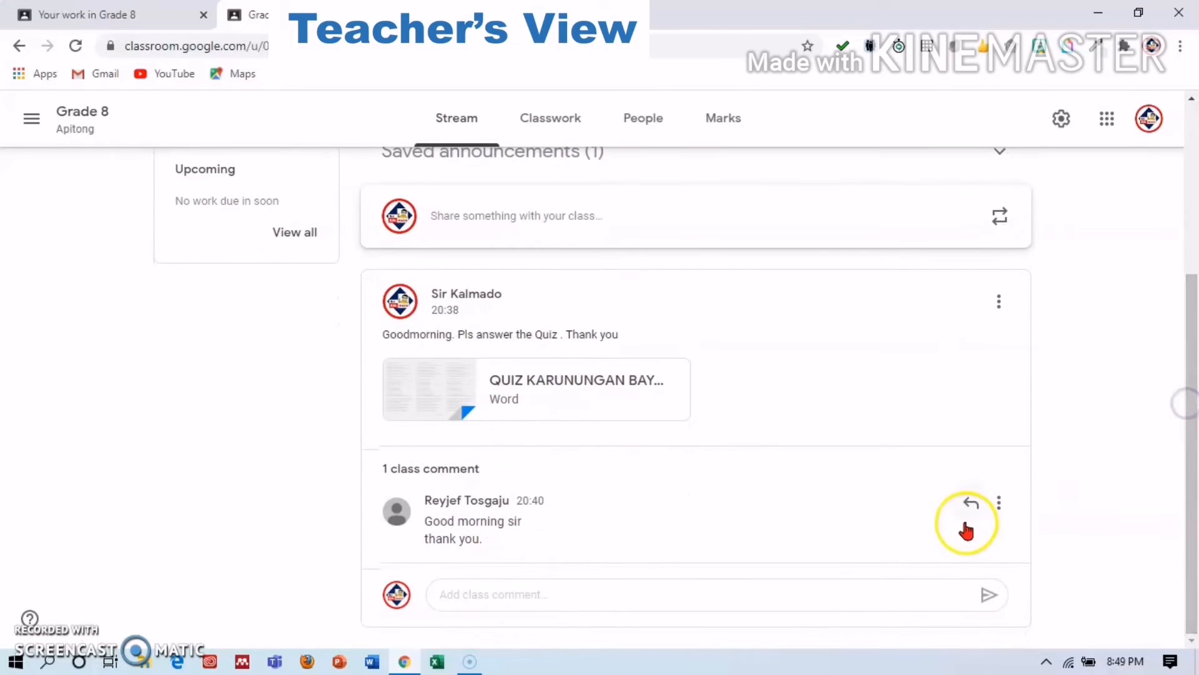
left_click(999, 505)
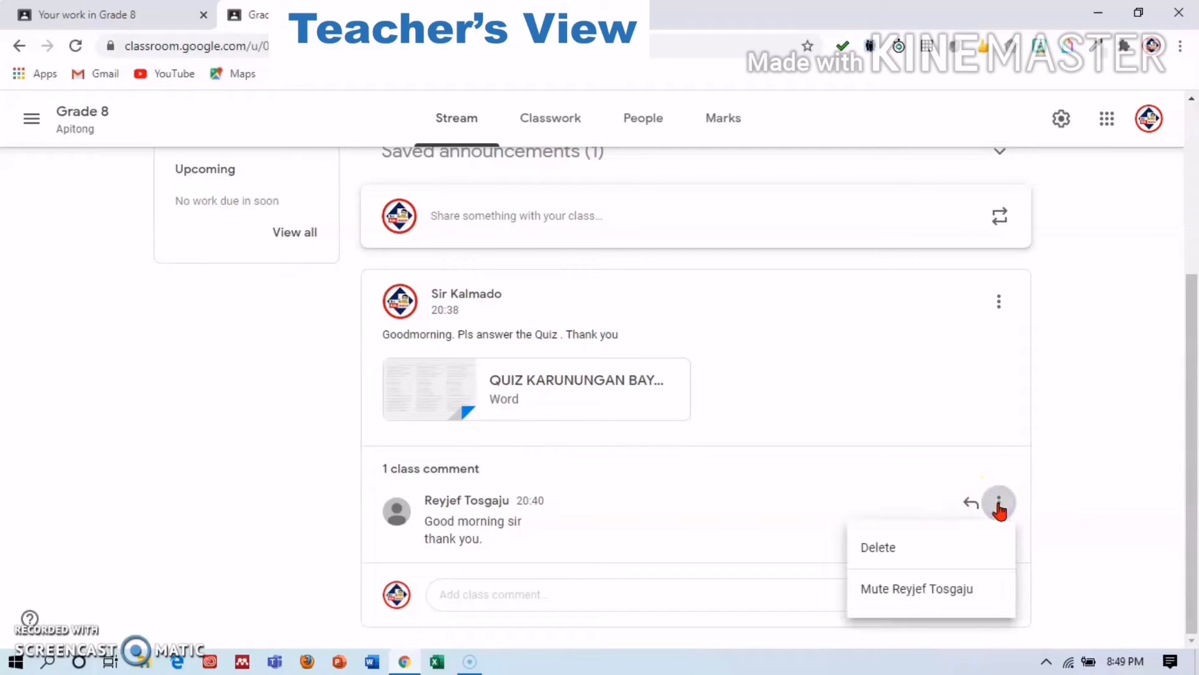
left_click(930, 547)
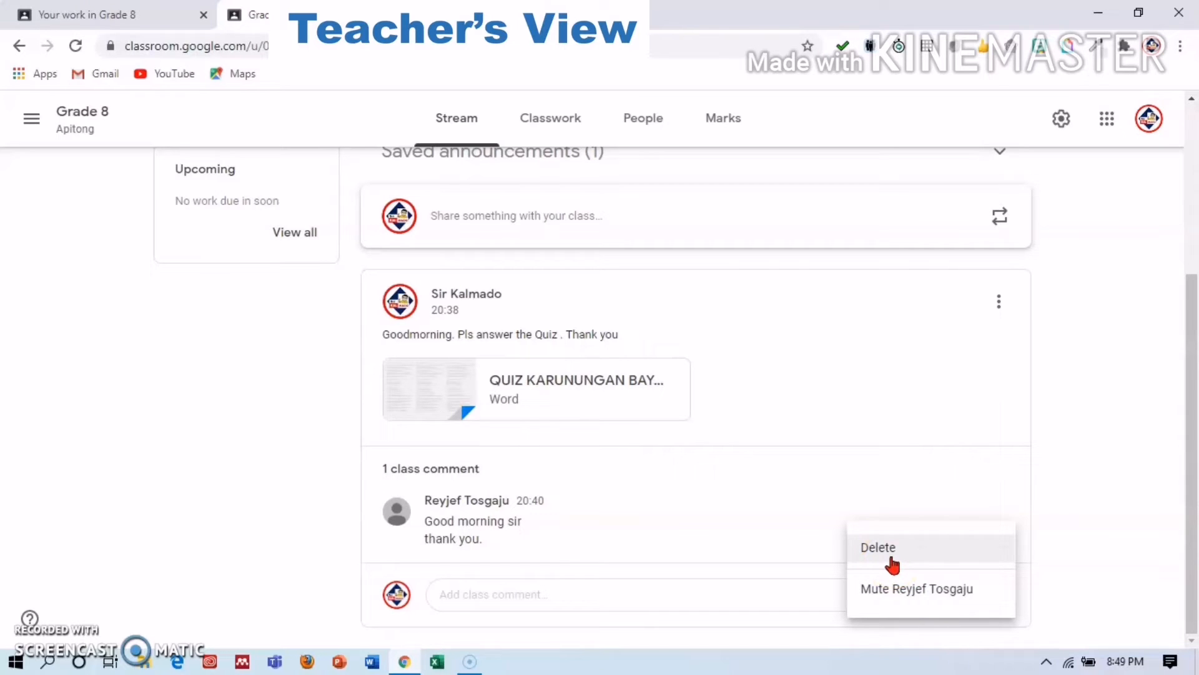
left_click_drag(1194, 429, 1179, 257)
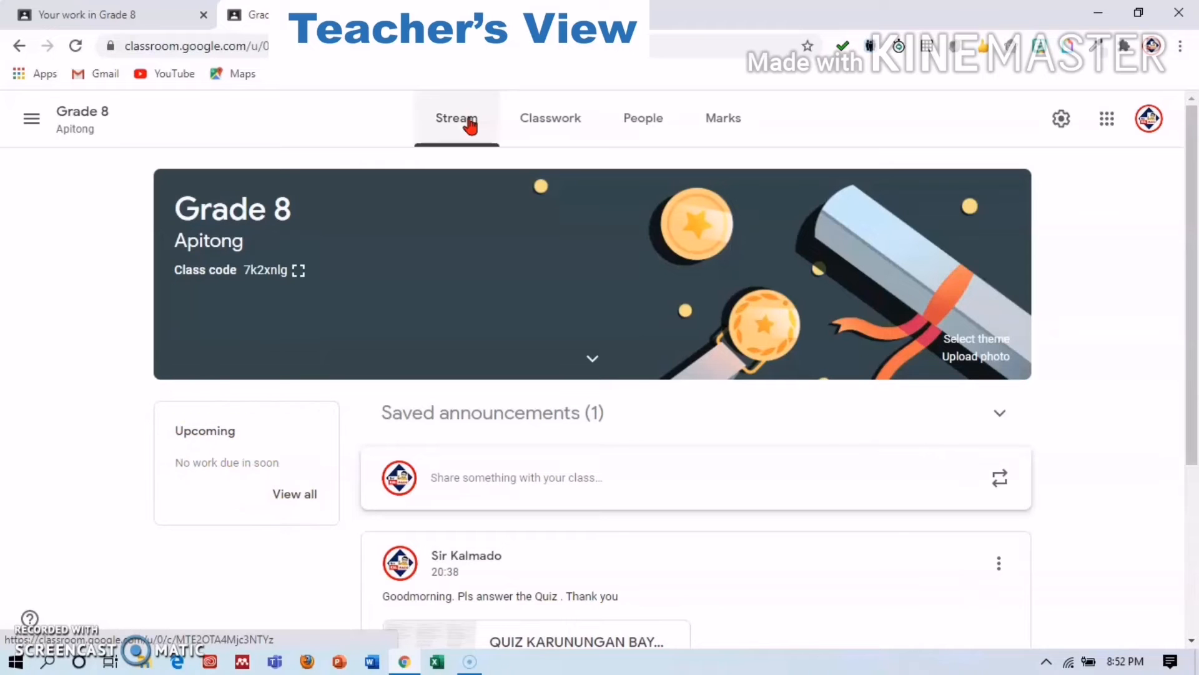
From the Classwork page, start a new assignment for Grade 8 Apitong.
left_click(571, 123)
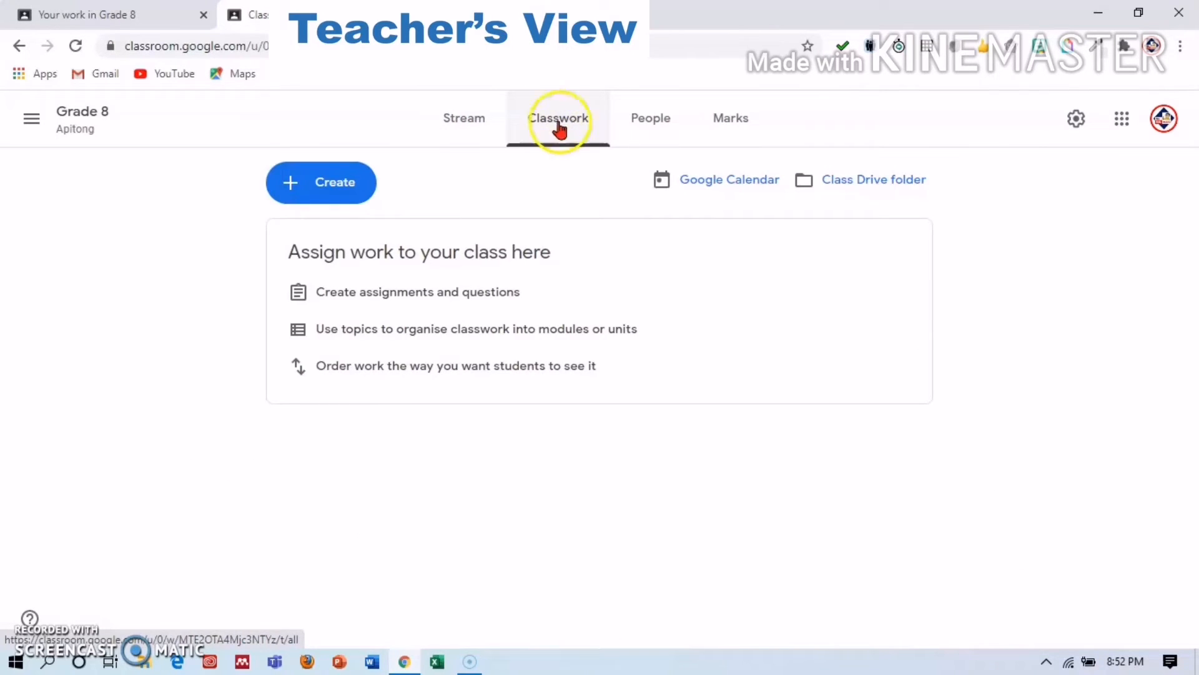
left_click(293, 187)
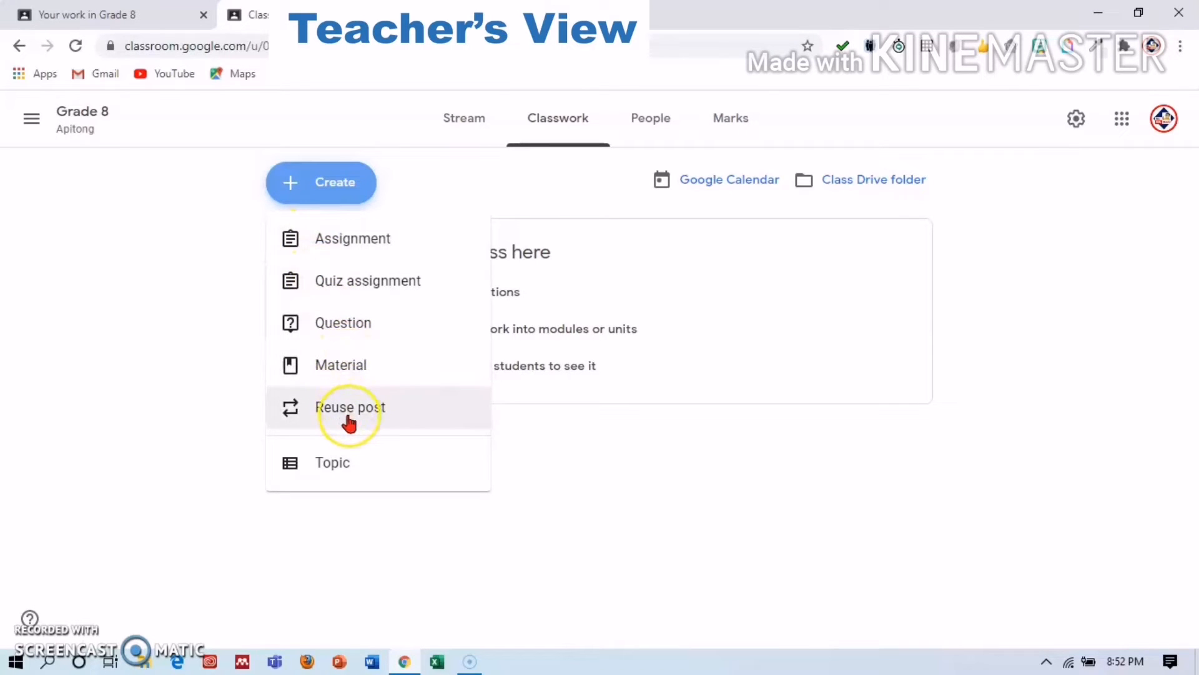
left_click(338, 478)
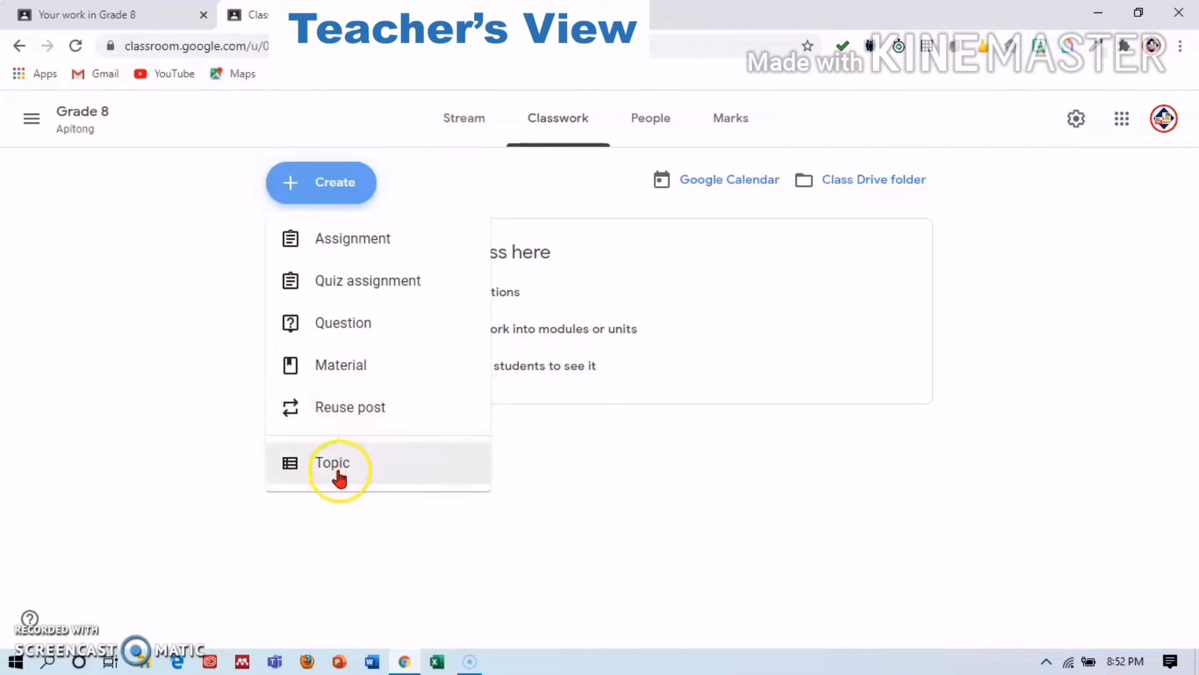
left_click(319, 237)
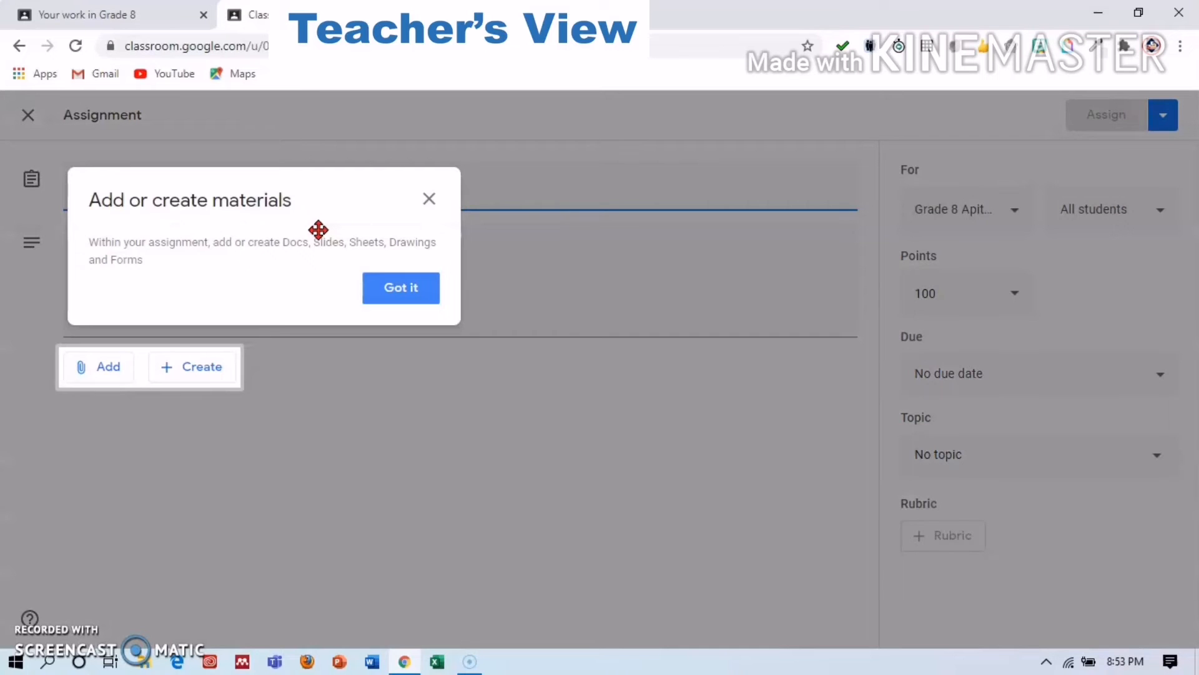
Title the assignment 'Assignment - Talambuhay ni Jose P. Rizal'.
left_click(394, 289)
left_click(284, 215)
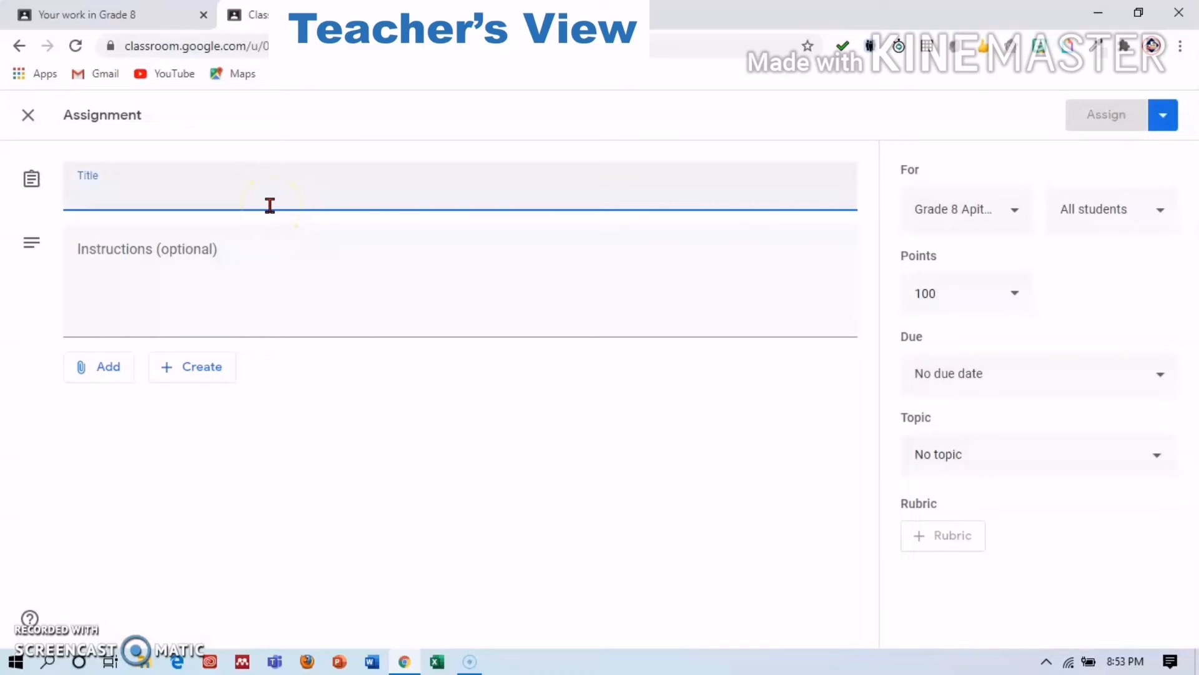
type("A")
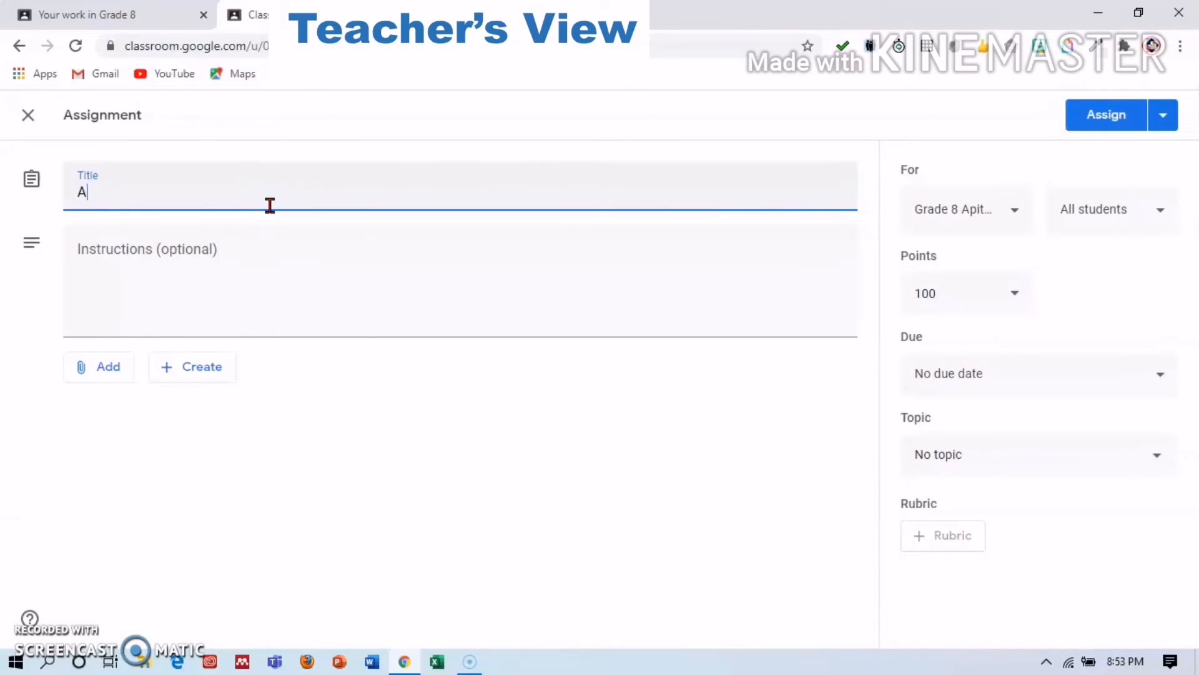
type("ssignment")
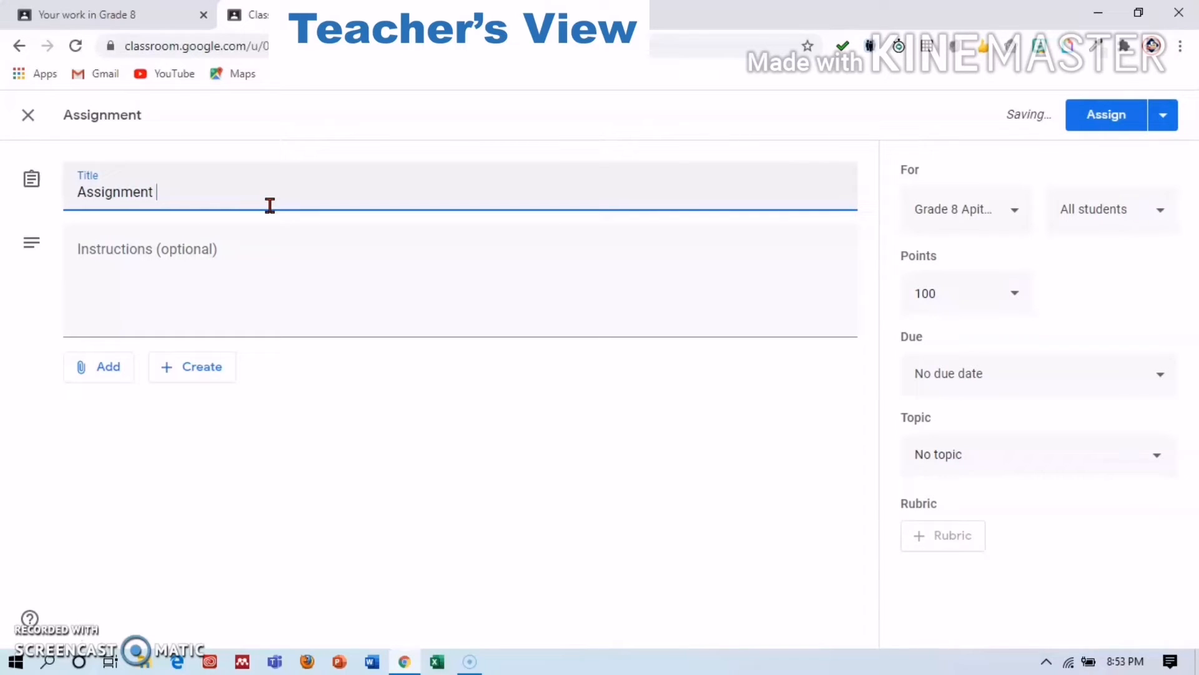
type(" - Talambuhay ni Jose P. ")
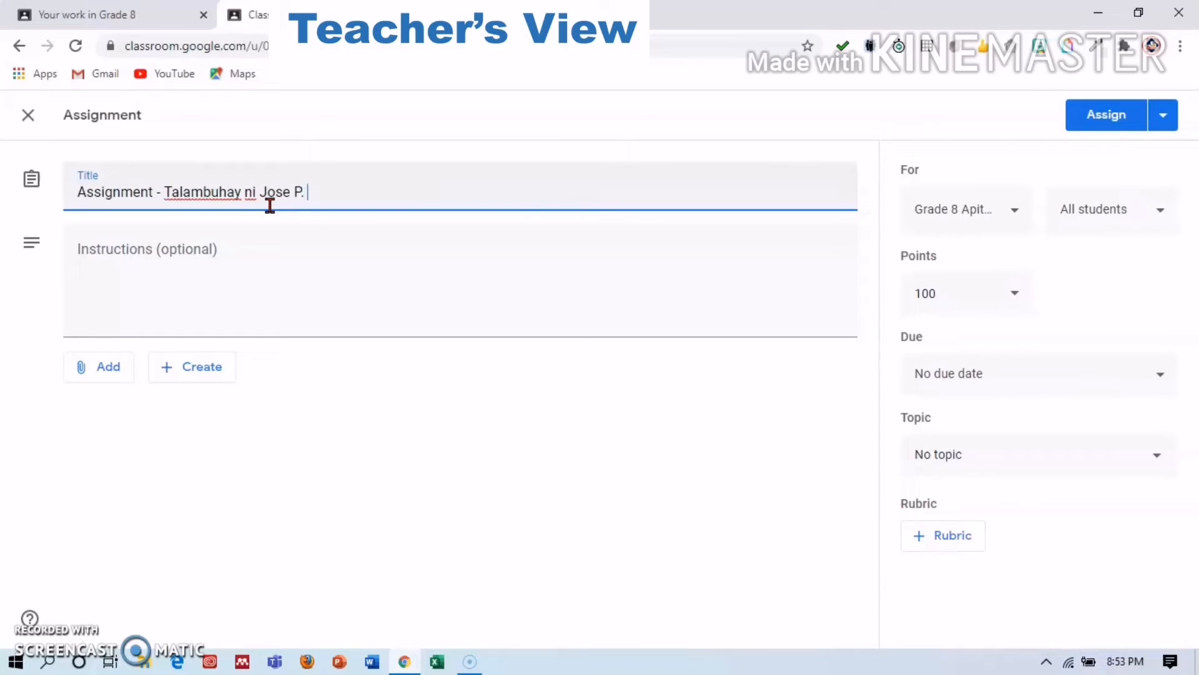
type("Rizal")
Begin the instructions asking students for a reaction on Rizal's life after watching the video.
left_click(273, 268)
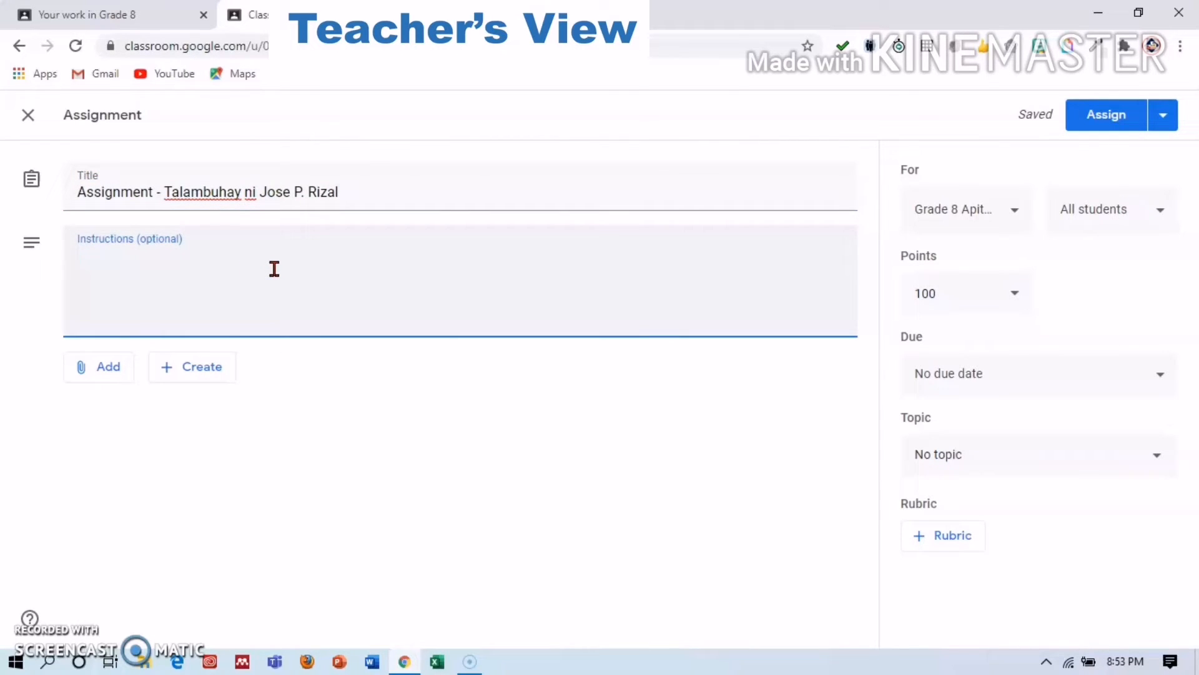
type("Matapos")
key("BackSpace")
key("BackSpace")
key("BackSpace")
key("BackSpace")
key("BackSpace")
key("BackSpace")
key("BackSpace")
type("Pagkatapos panoorin ang ")
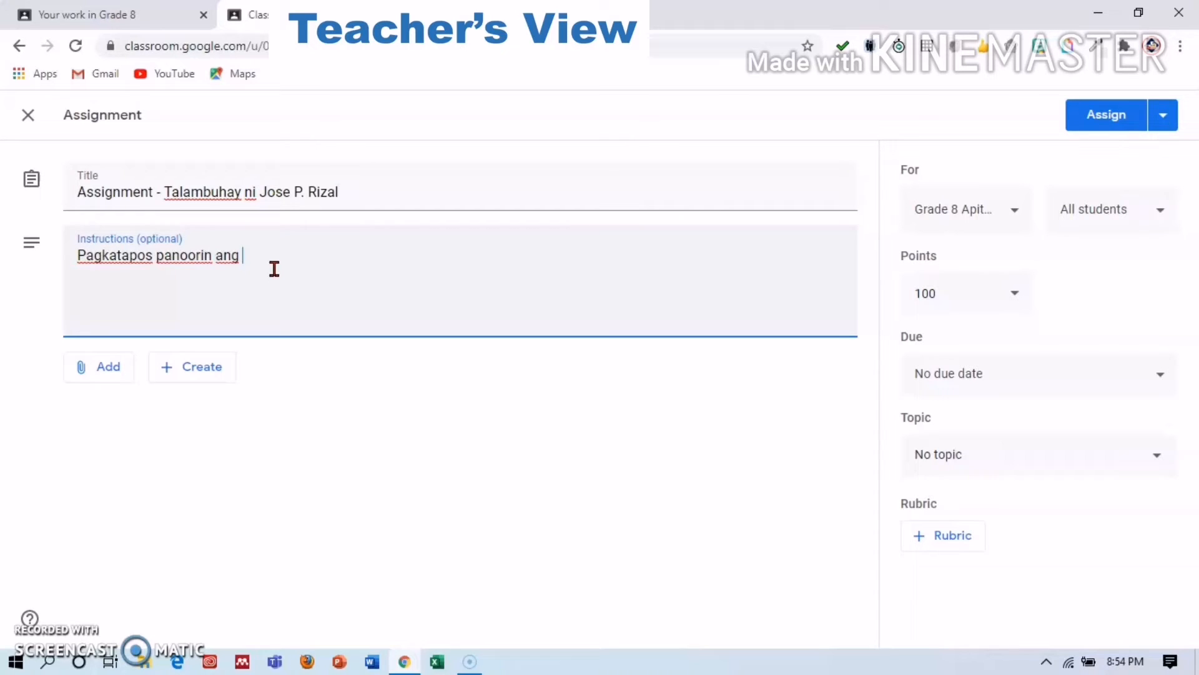
type("bidyo ay gumawa ng ")
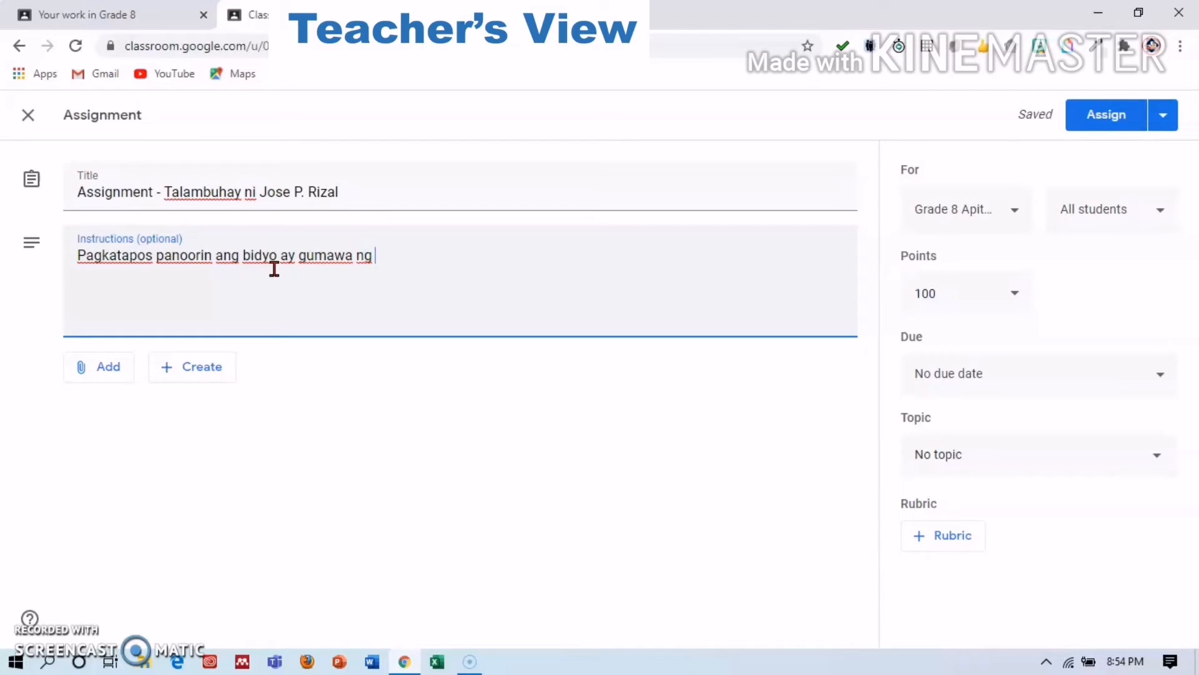
type("saring reaksyon o kuro")
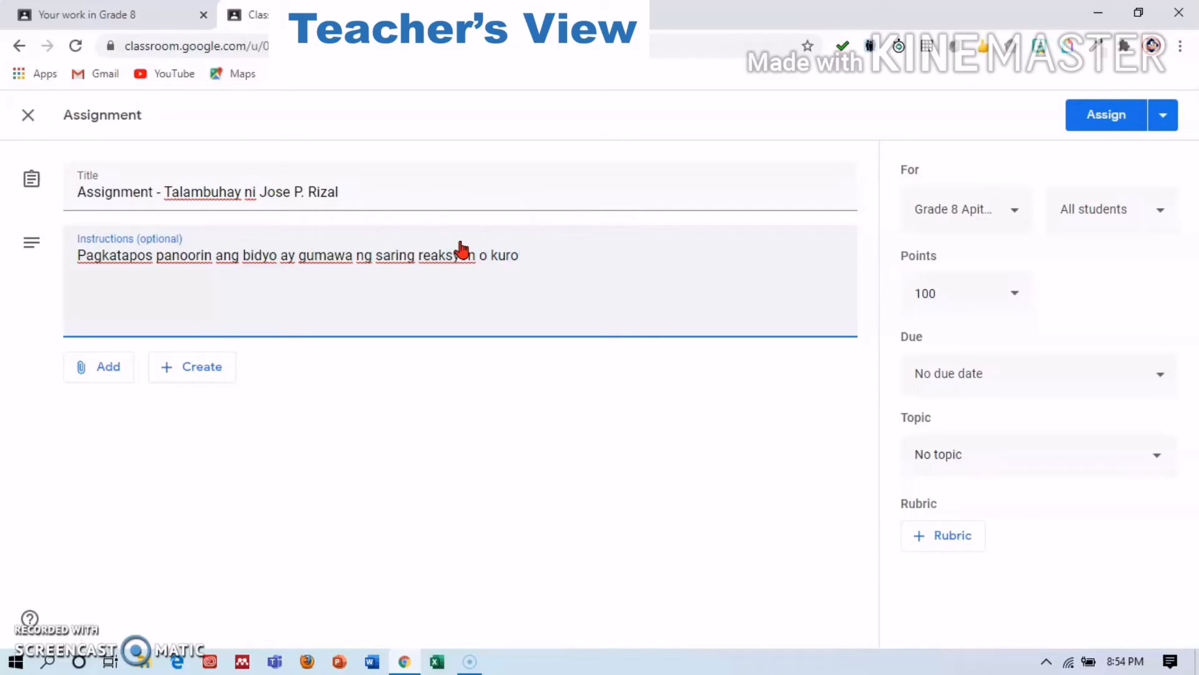
type("-kuro s anaging buhay ng bayani.")
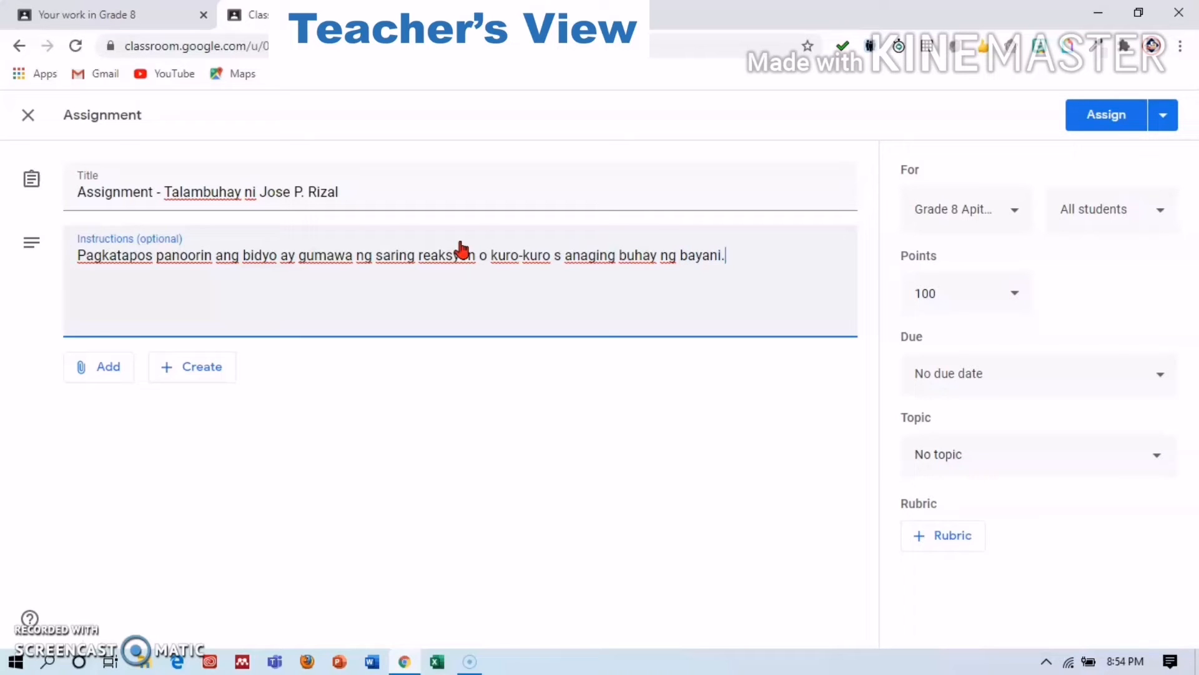
Try attaching a web link to the assignment, then cancel without adding one.
left_click(98, 366)
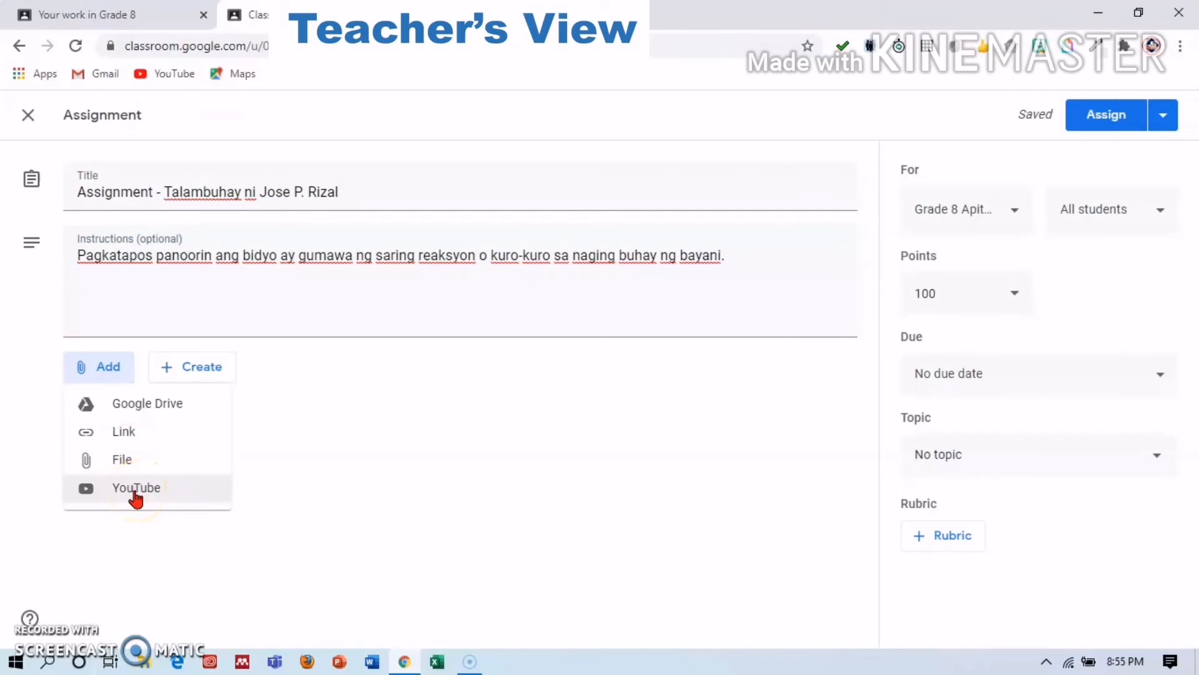
left_click(153, 443)
left_click(519, 447)
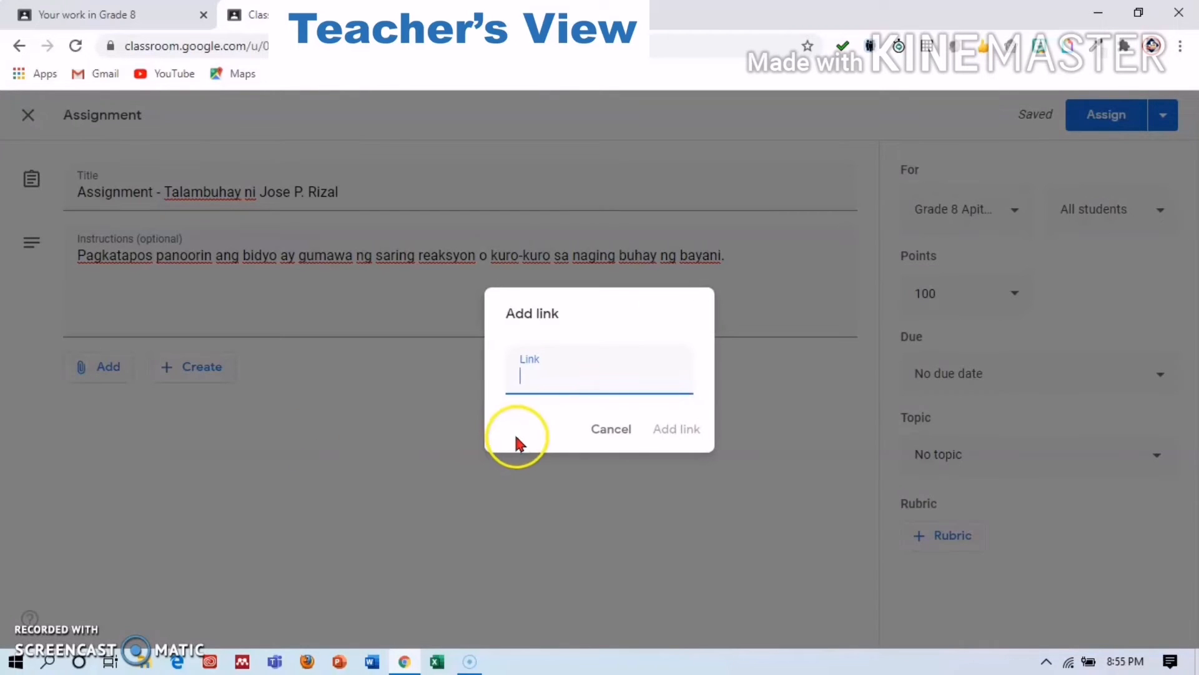
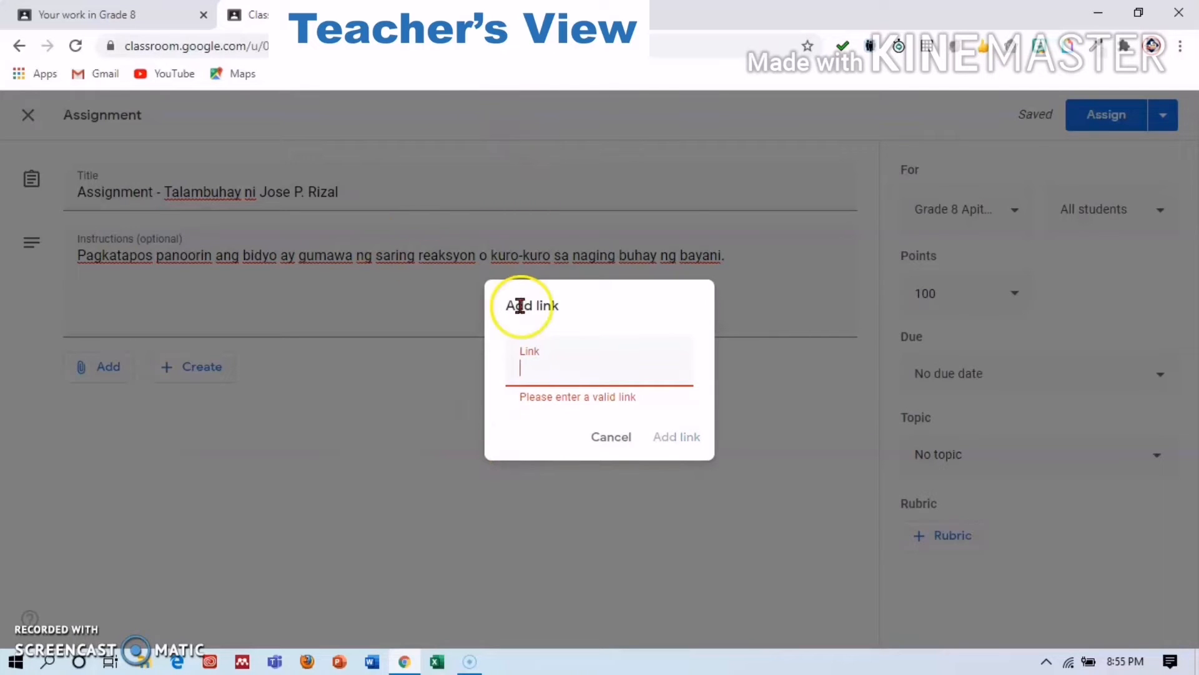
left_click(622, 445)
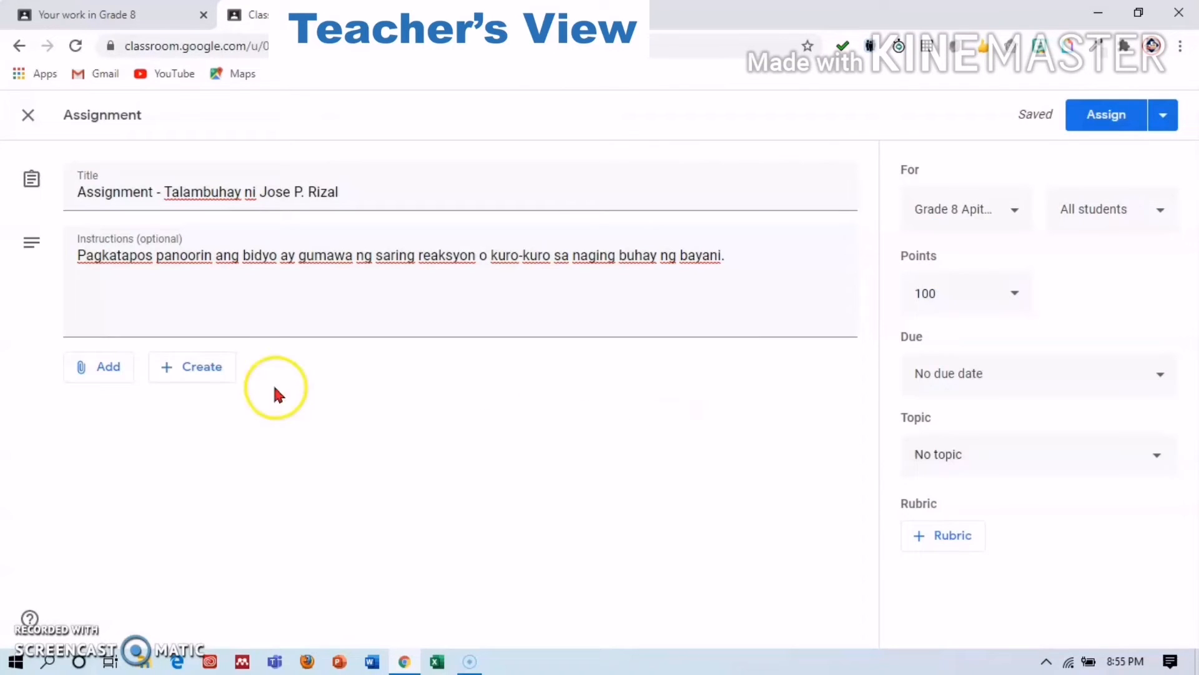
Search YouTube for Rizal's biography and attach 'ANG TALAMBUHAY NI JOSE PROTACIO RIZAL / STORY OF A HERO'.
left_click(119, 368)
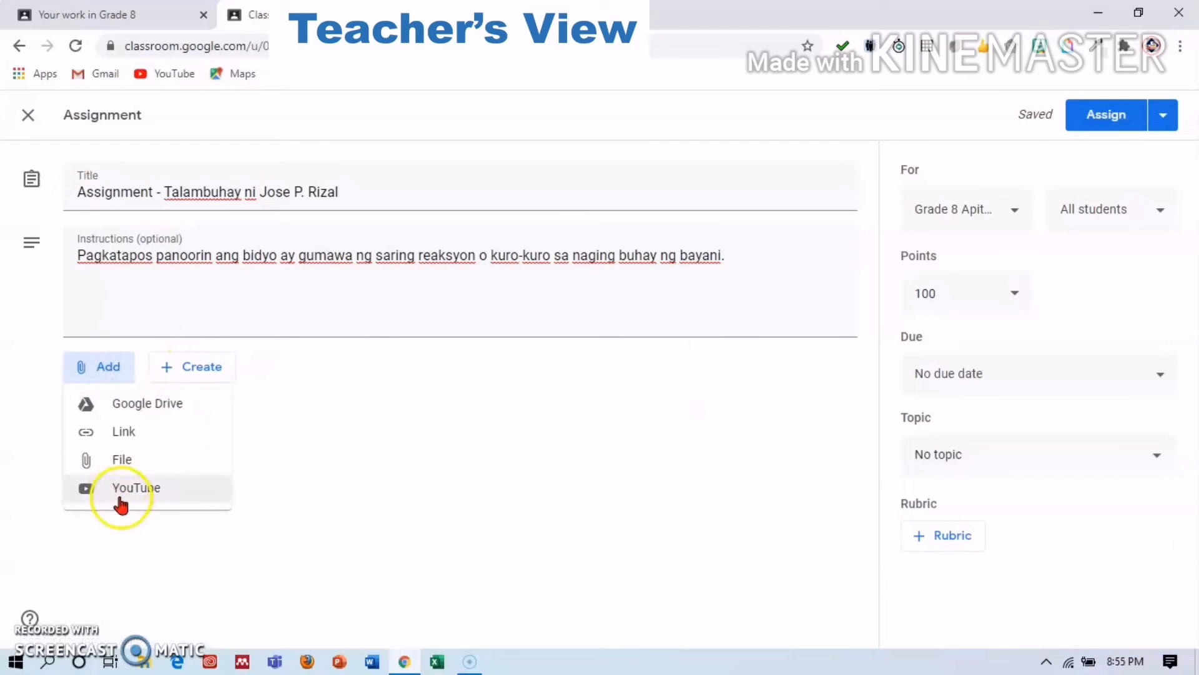
left_click(124, 493)
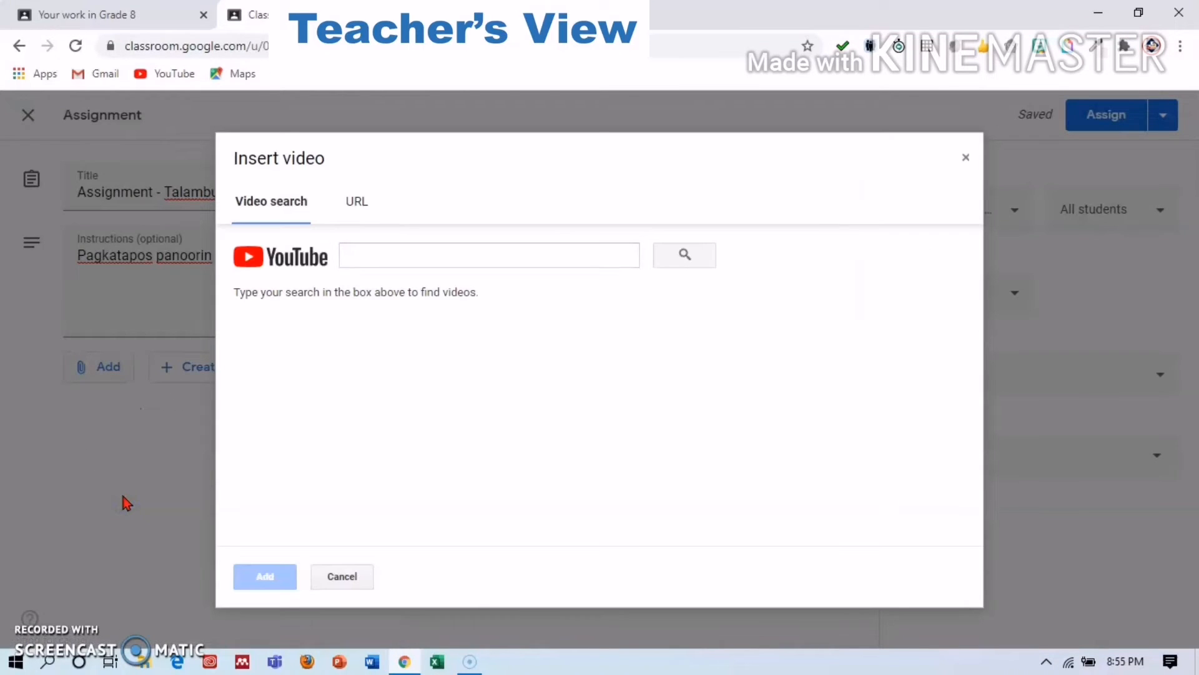
left_click(149, 482)
left_click(524, 255)
type("talambuhay ni jose rizal")
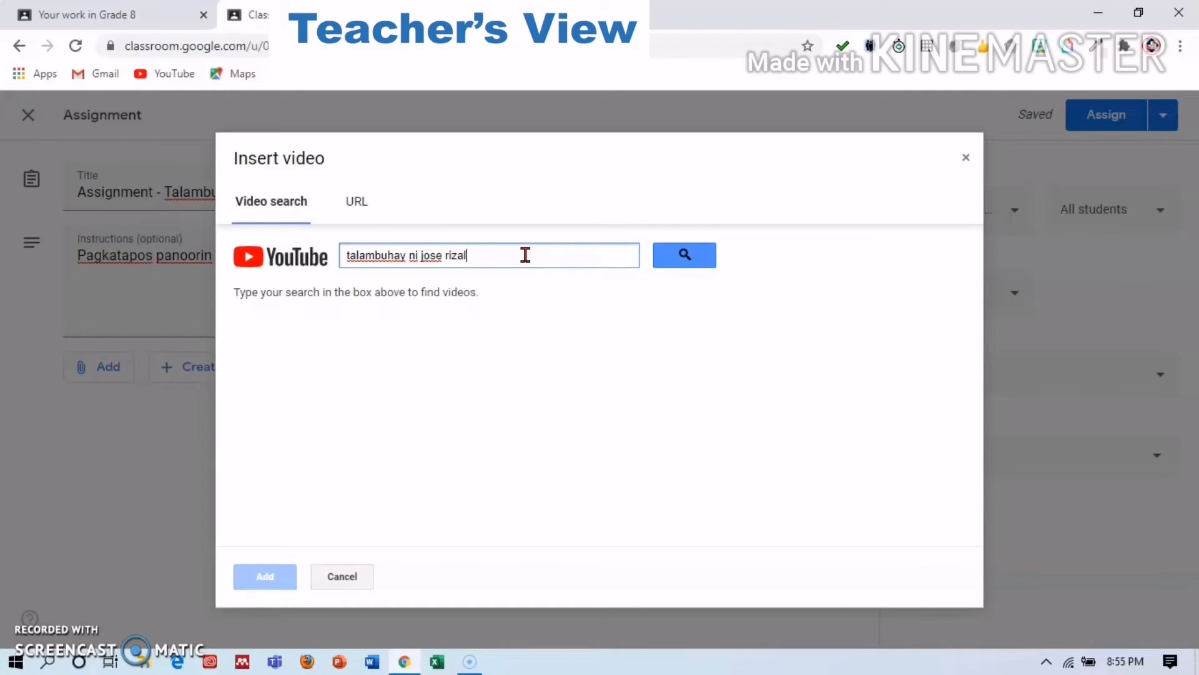
key("Return")
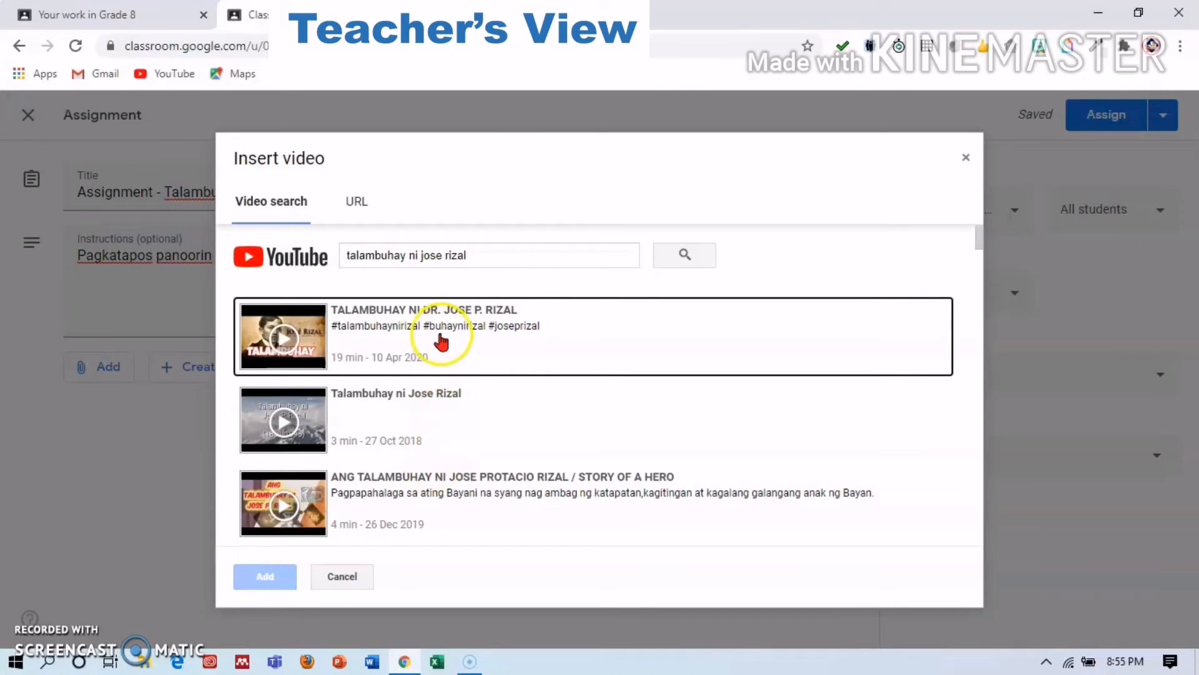
left_click(430, 487)
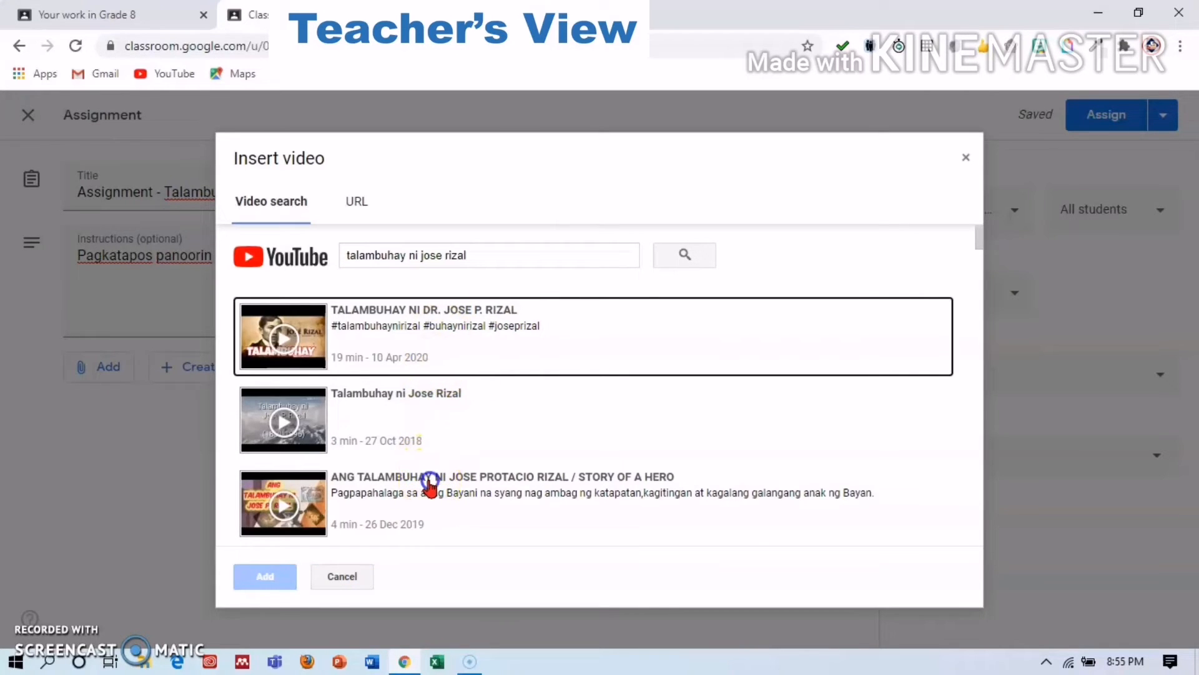
left_click(281, 586)
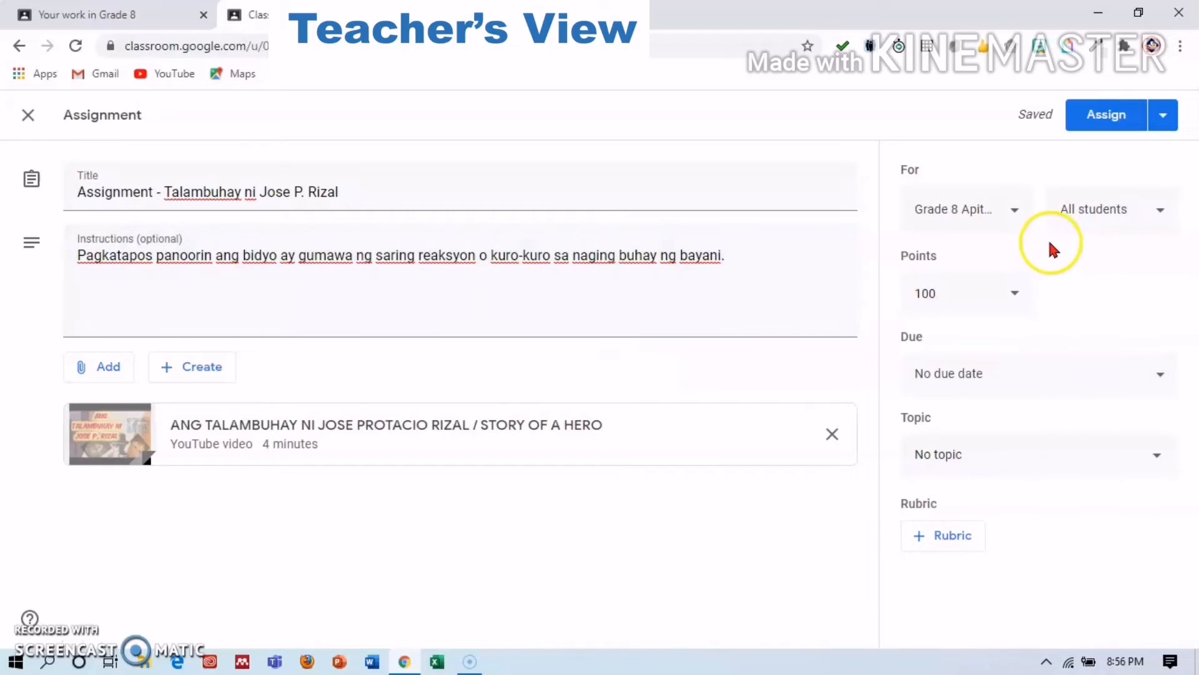
Keep the assignment for Grade 8 Apitong, all students, worth 100 points.
left_click(1016, 212)
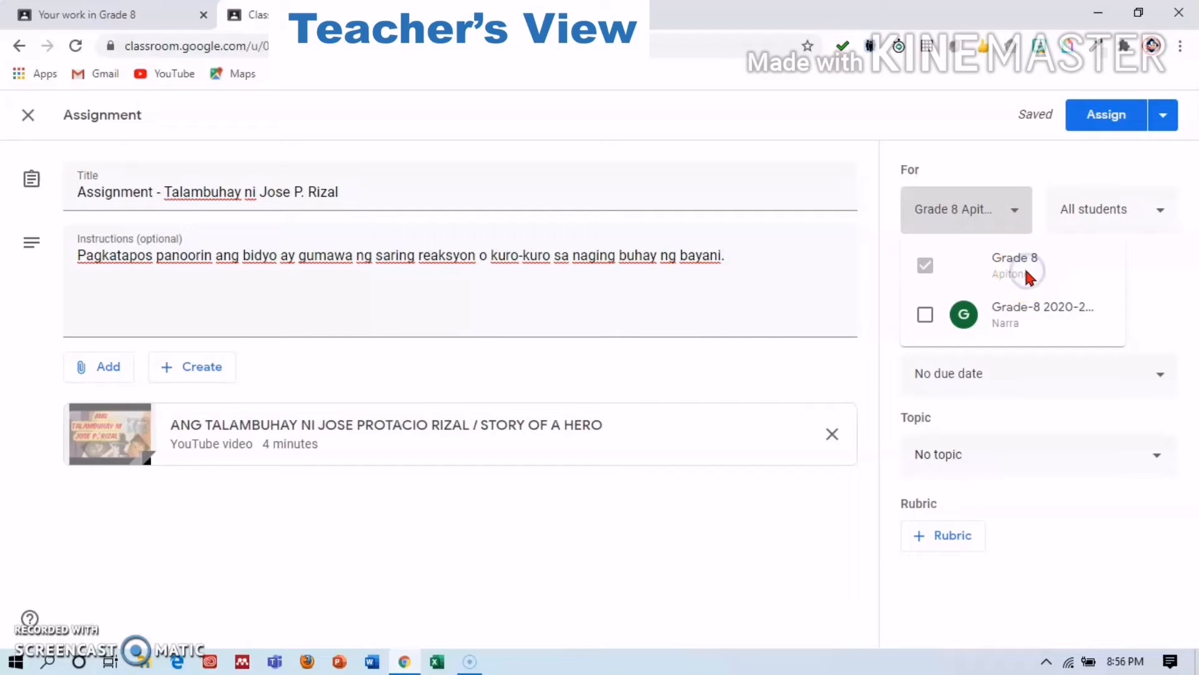
left_click(1137, 215)
left_click(1165, 210)
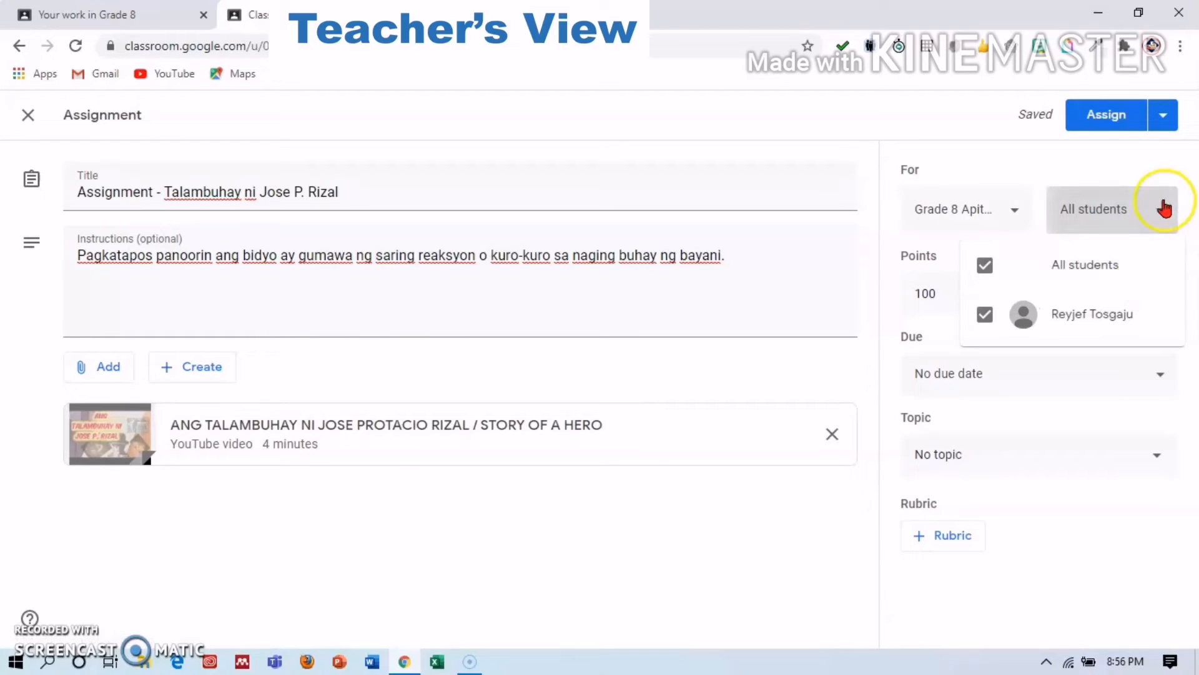
left_click(1139, 204)
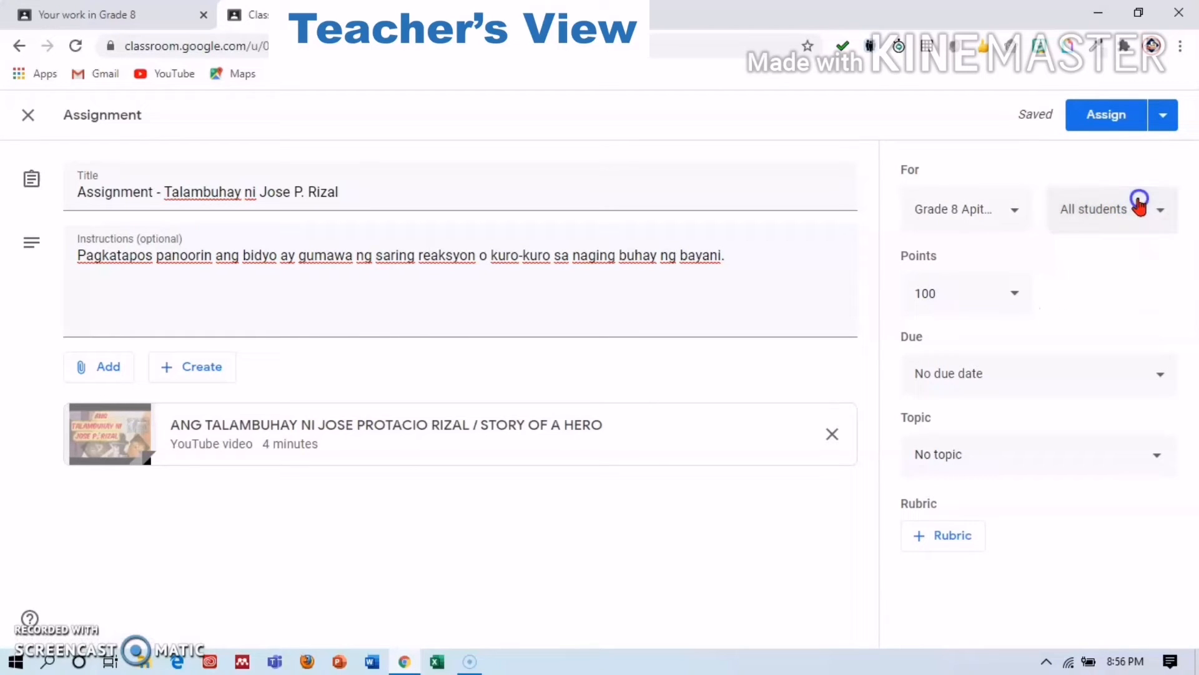
left_click(1018, 290)
left_click(1069, 298)
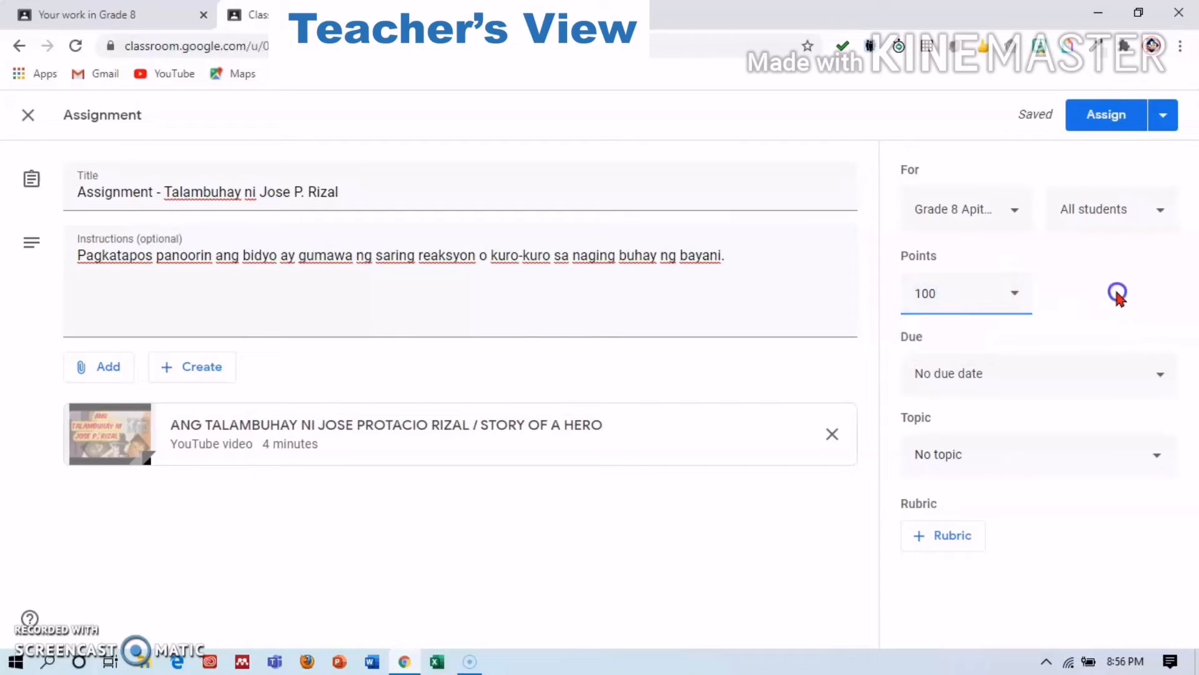
Set the assignment due date to Mon 13 Jul, 16:00.
left_click(1091, 372)
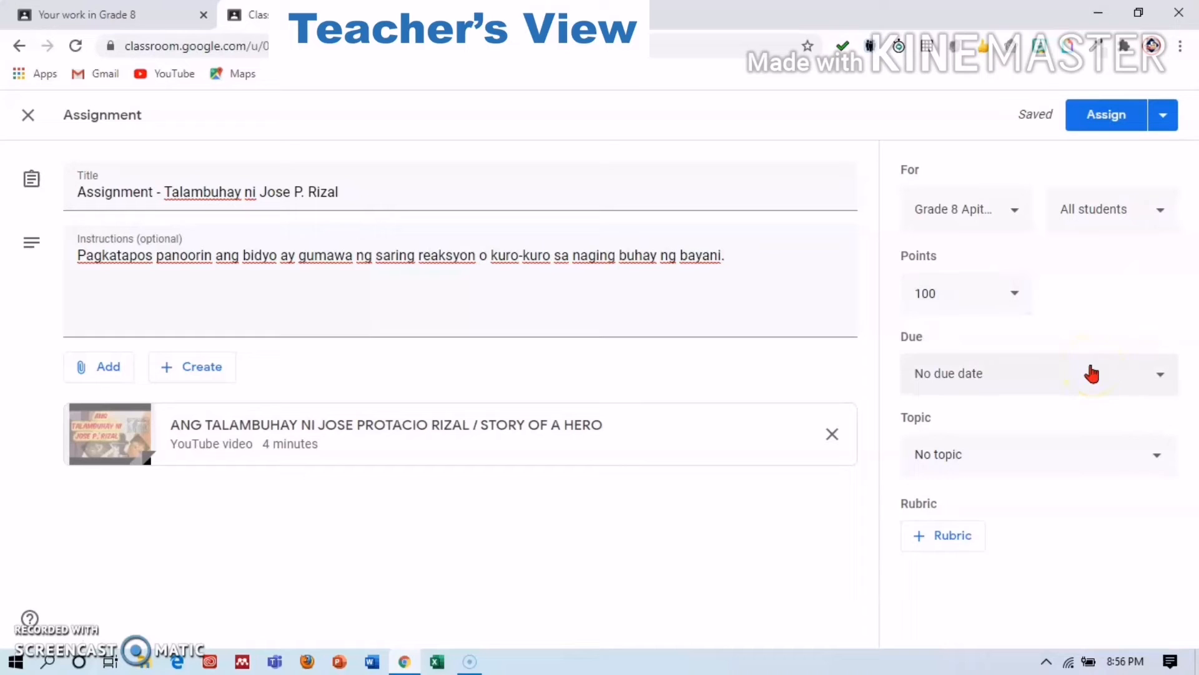
left_click(1157, 380)
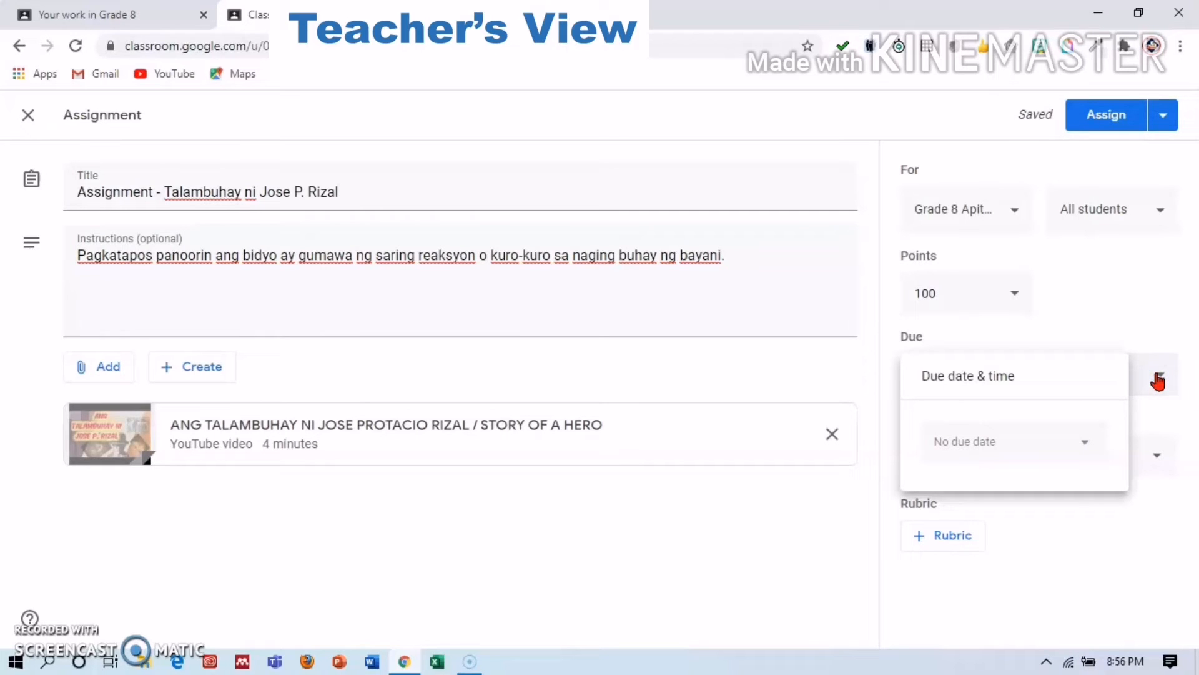
left_click(1090, 441)
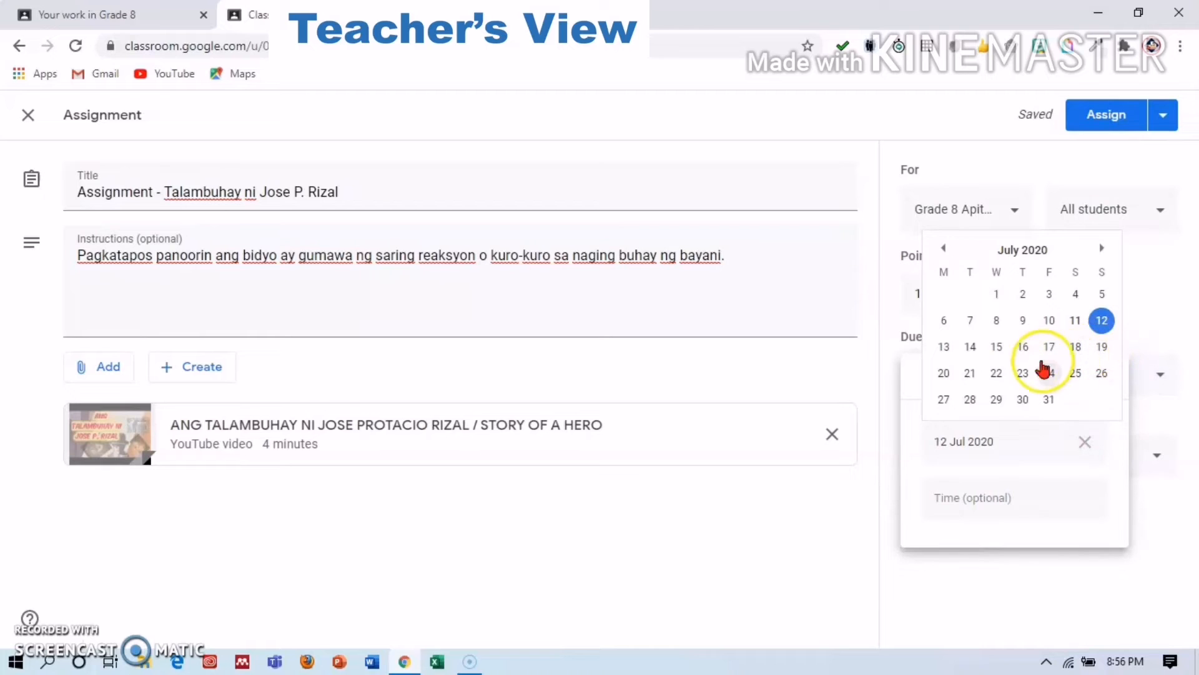
left_click(996, 348)
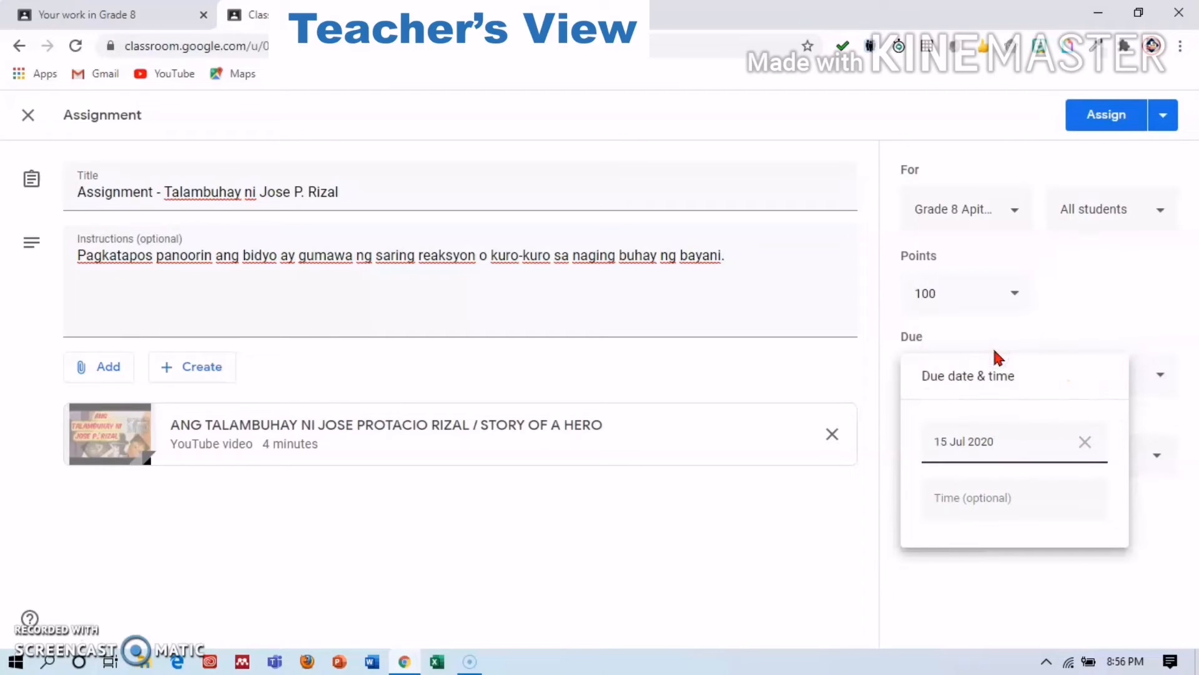
left_click(1085, 439)
left_click(1125, 325)
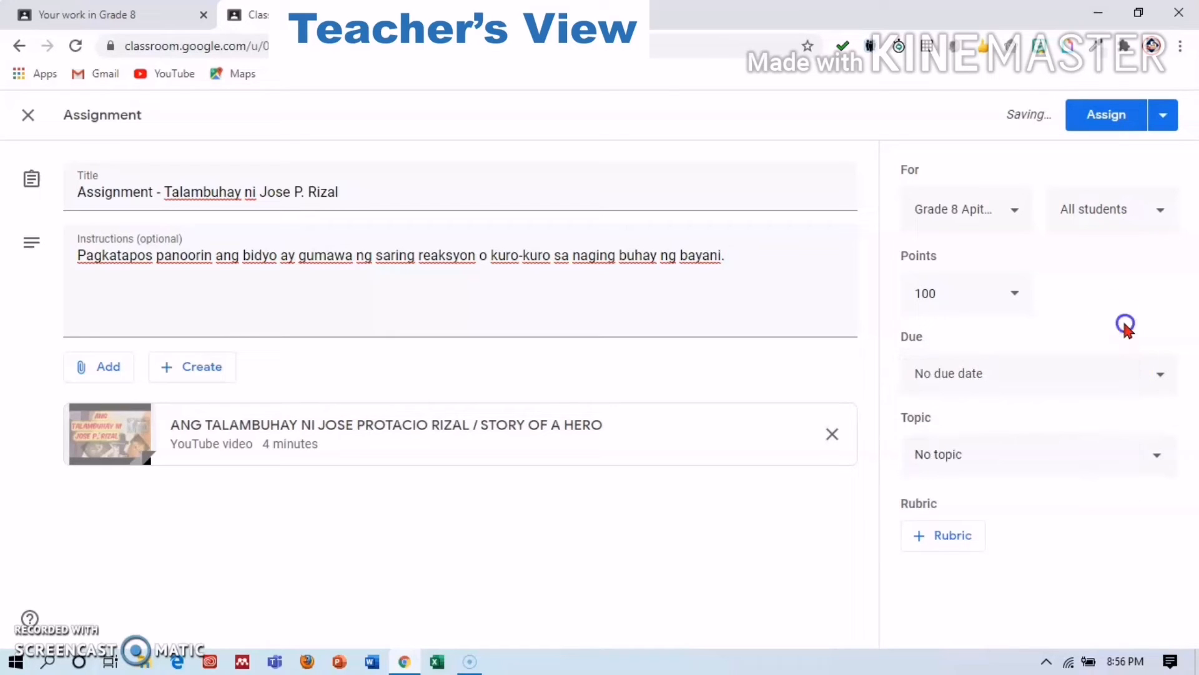
left_click(1162, 373)
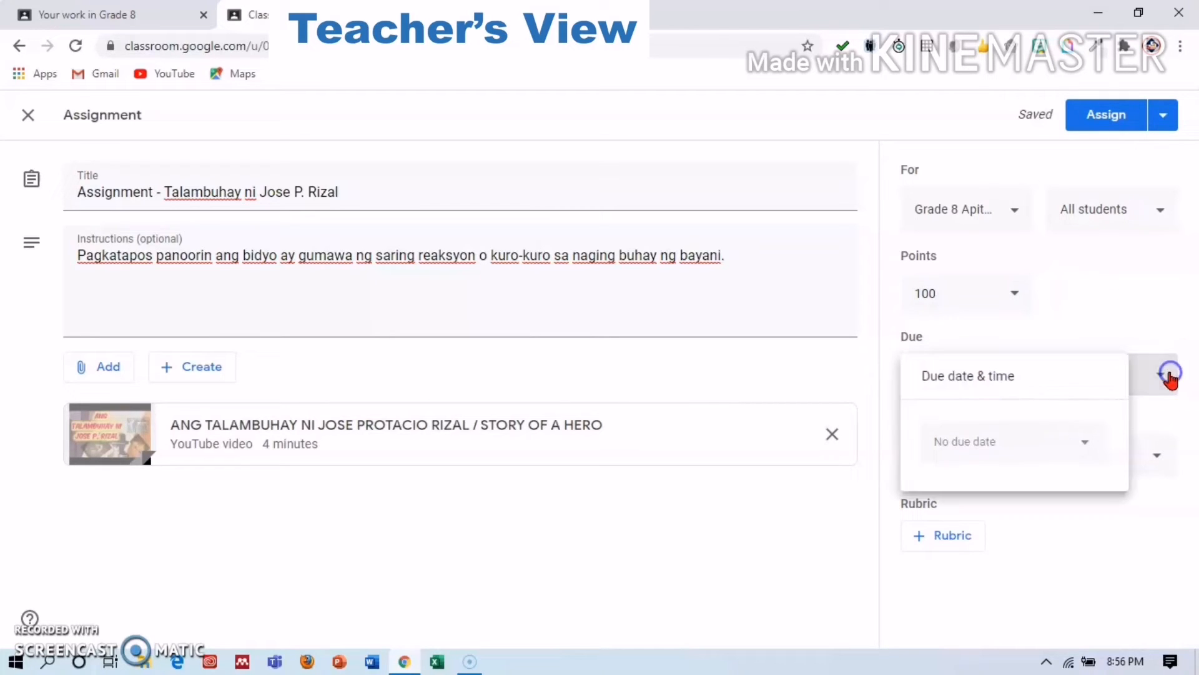
left_click(1087, 442)
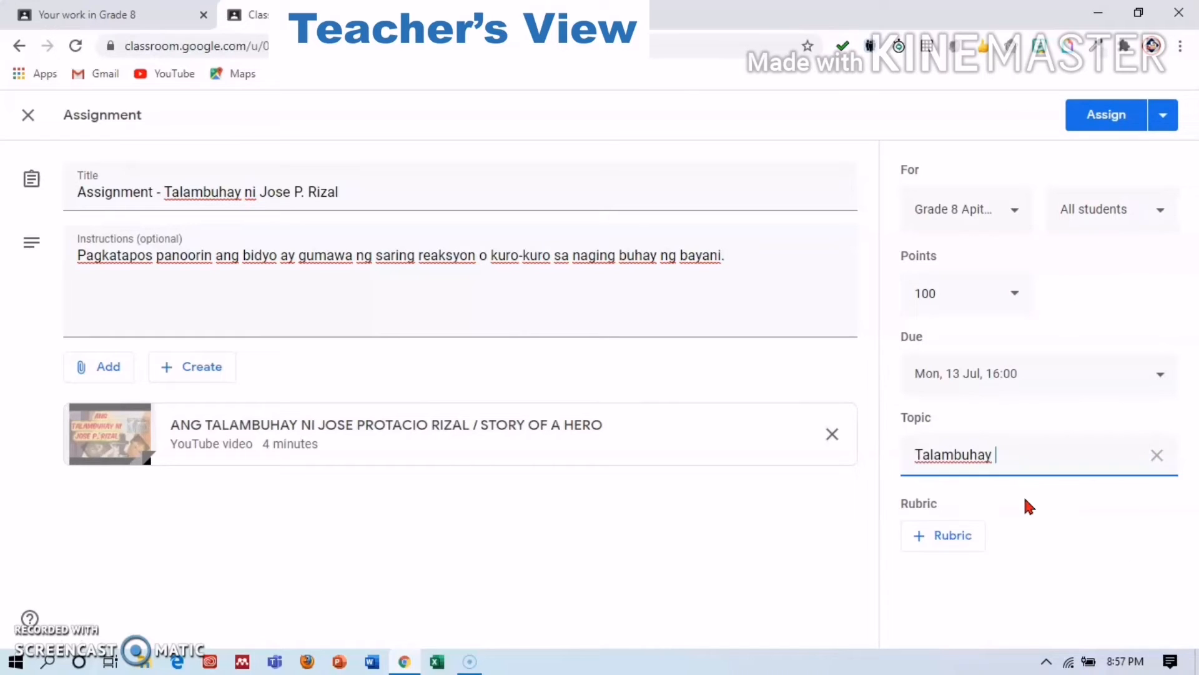
File the assignment under the topic 'Talambuhay ni Jose P. Rizal' and start adding a rubric.
type("ni Jode")
key("BackSpace")
key("BackSpace")
type("se P. Rizal")
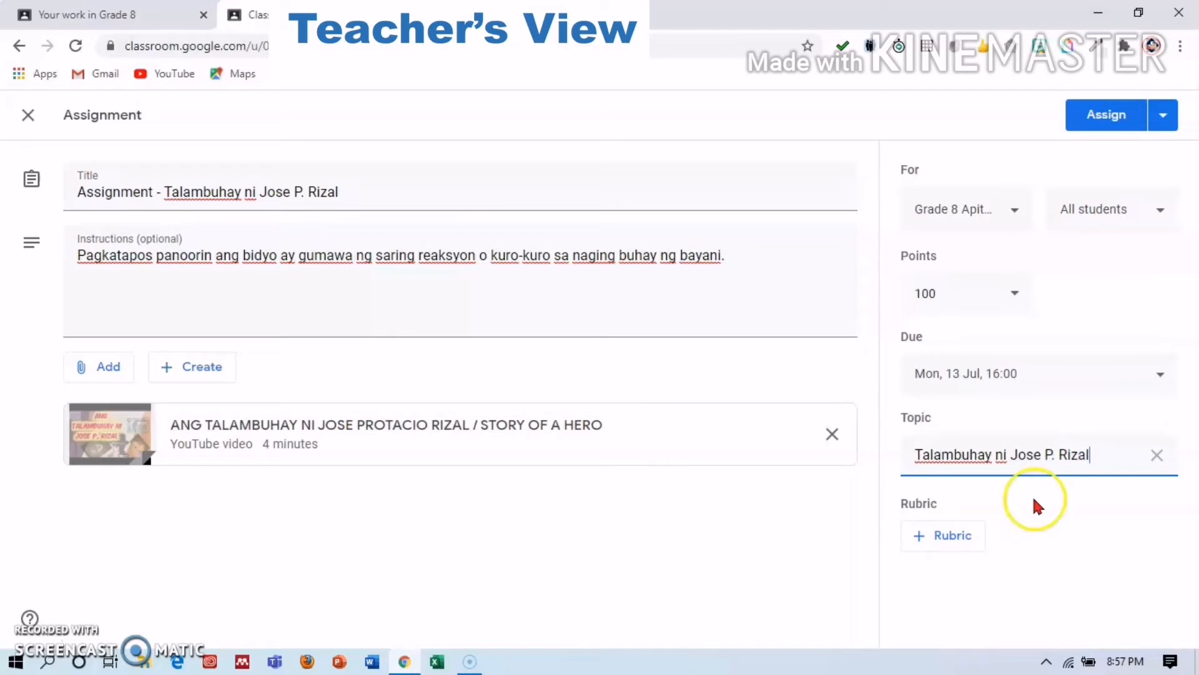
left_click(923, 545)
Save a rubric with criterion 'Talambuhay ni Jose Rizal', described 'Gumawa ng Reaksyon o Kuro-kuro sa napanuod na bidyo.'.
left_click(966, 557)
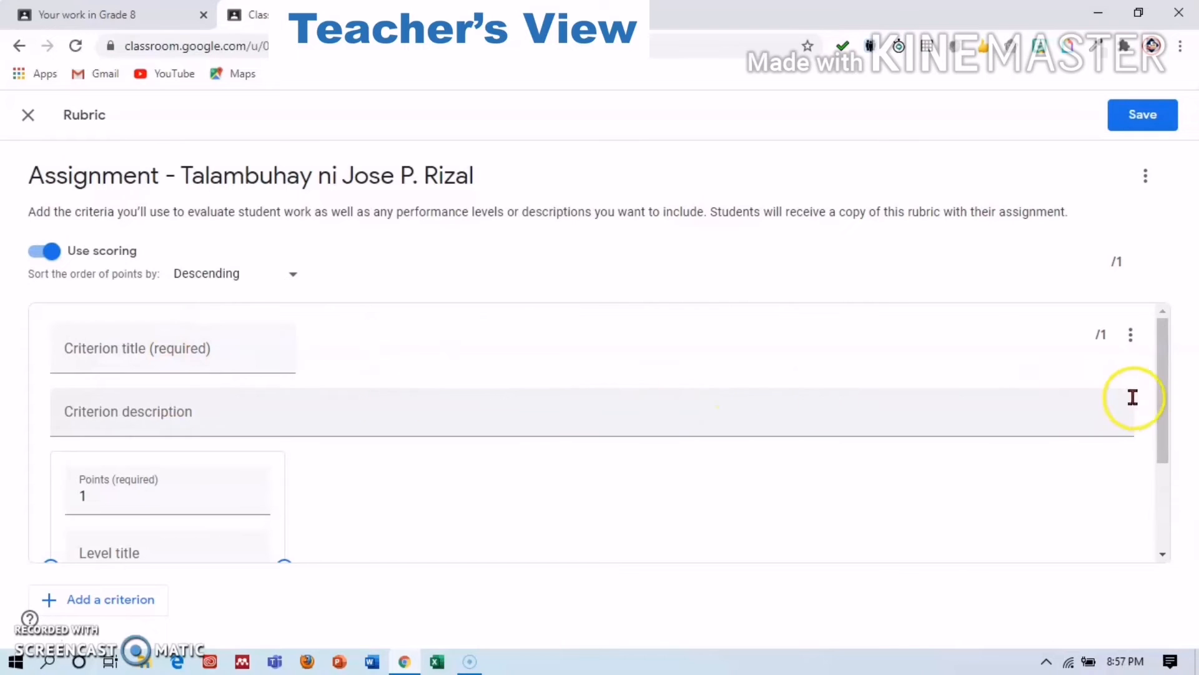
mouse_move(1167, 393)
left_mouse_down()
mouse_move(1165, 414)
mouse_move(1164, 391)
left_mouse_up()
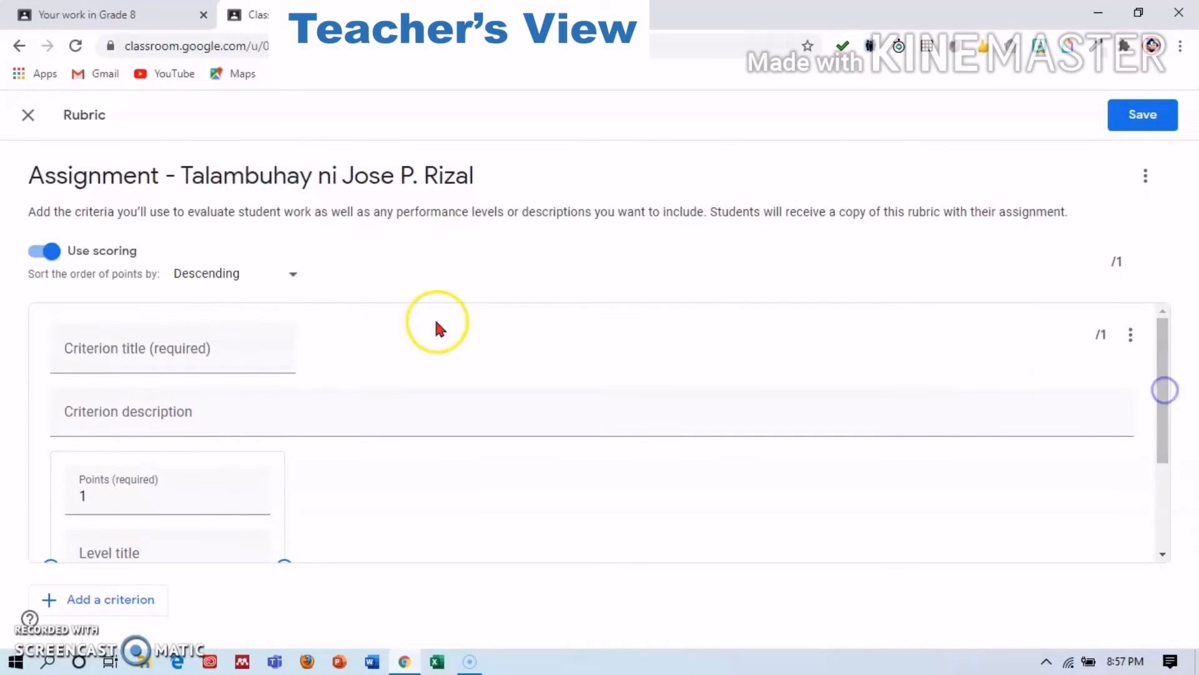
left_click(112, 353)
type("Ta")
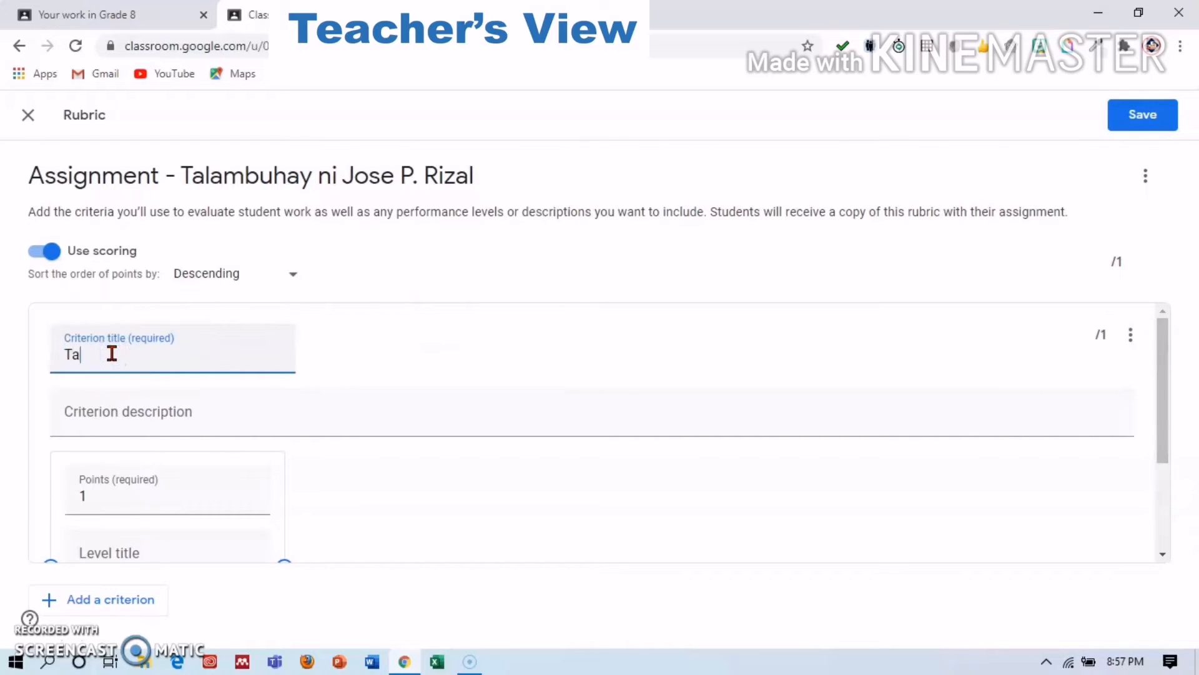
type("lambuhay ")
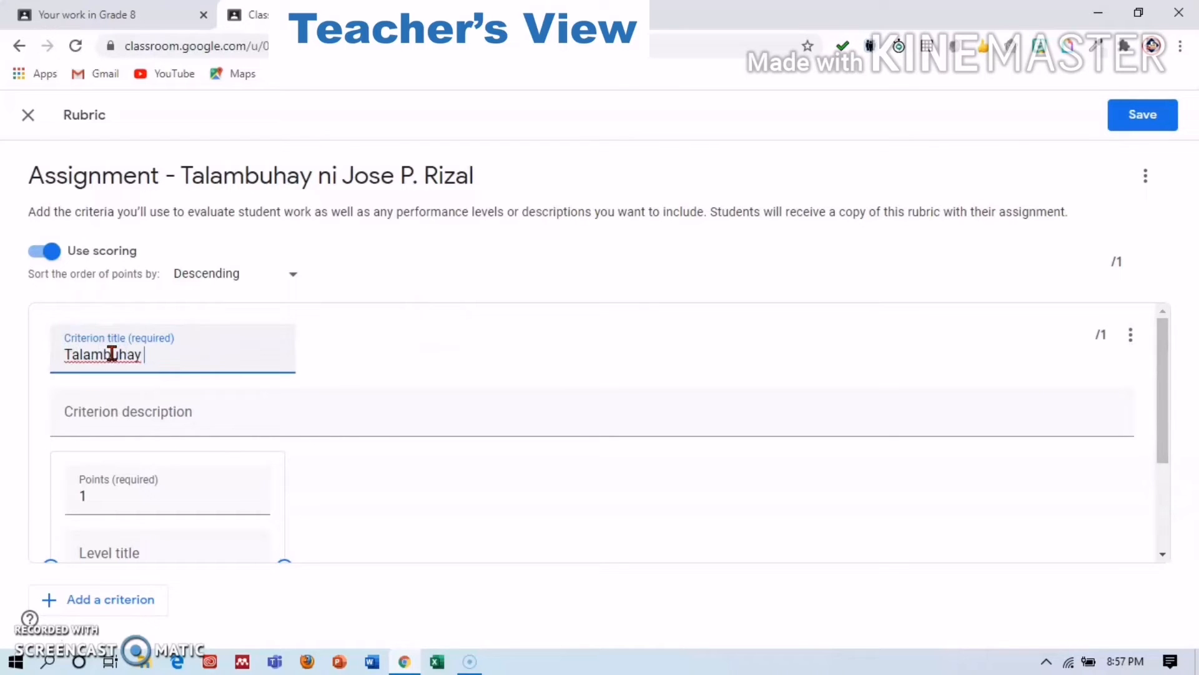
type("ni Jose Rizal")
left_click(144, 415)
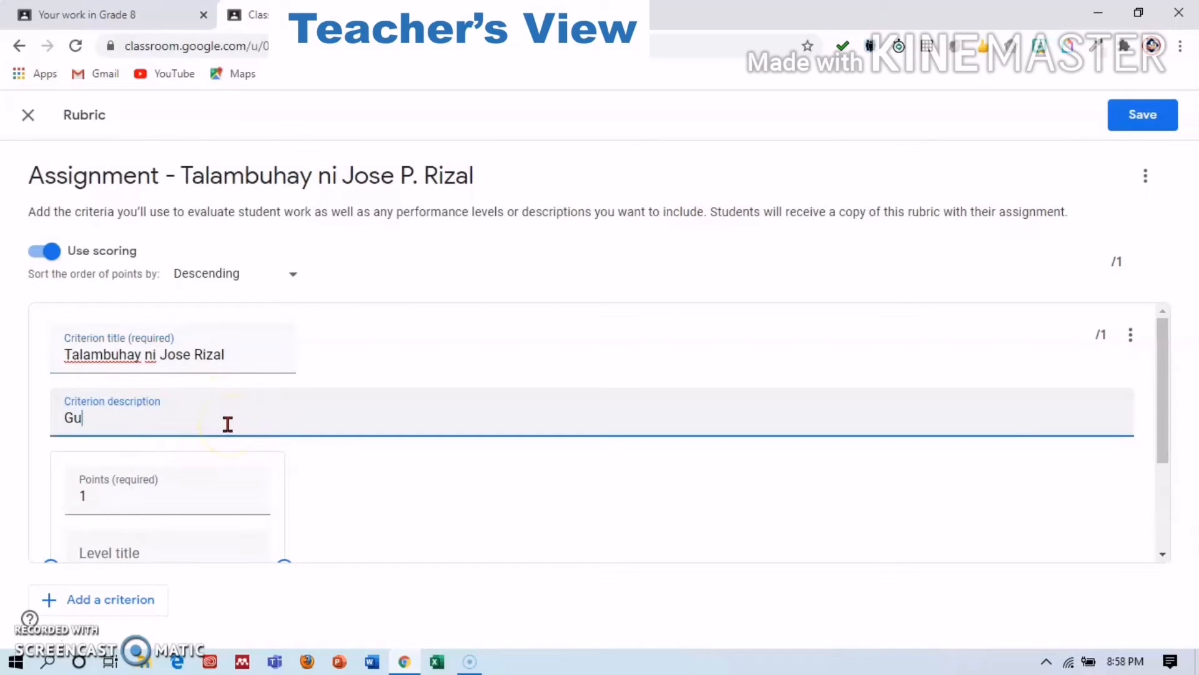
type("Gumawa ng")
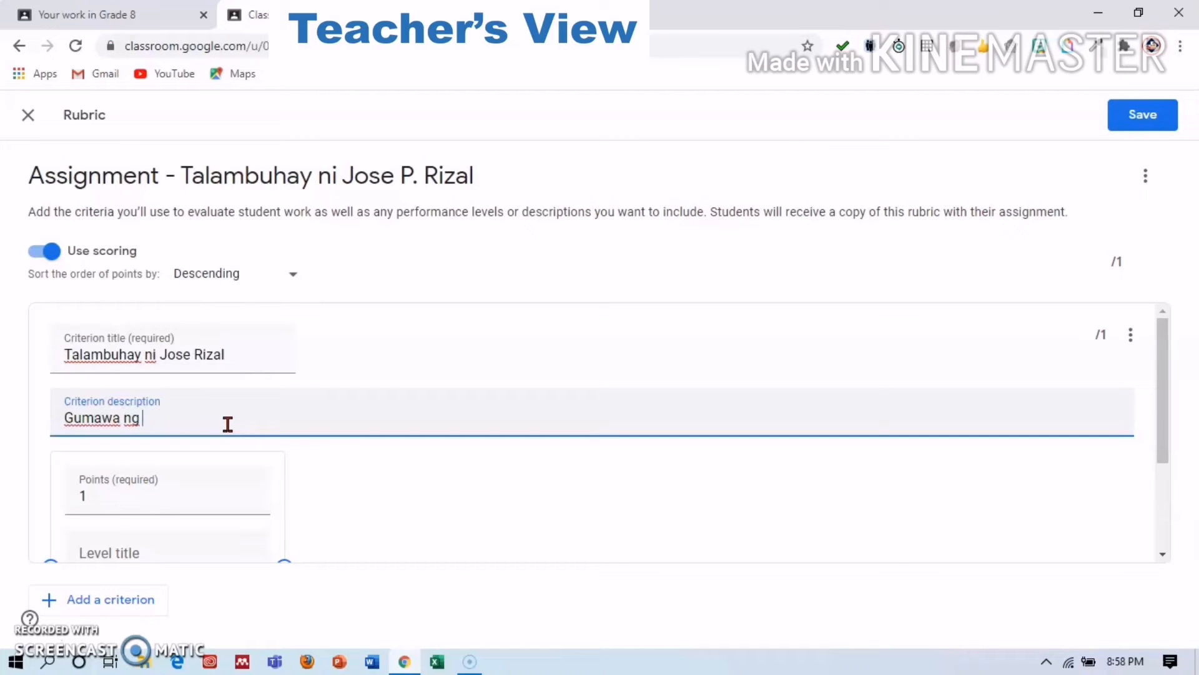
type(" Reaksyon ")
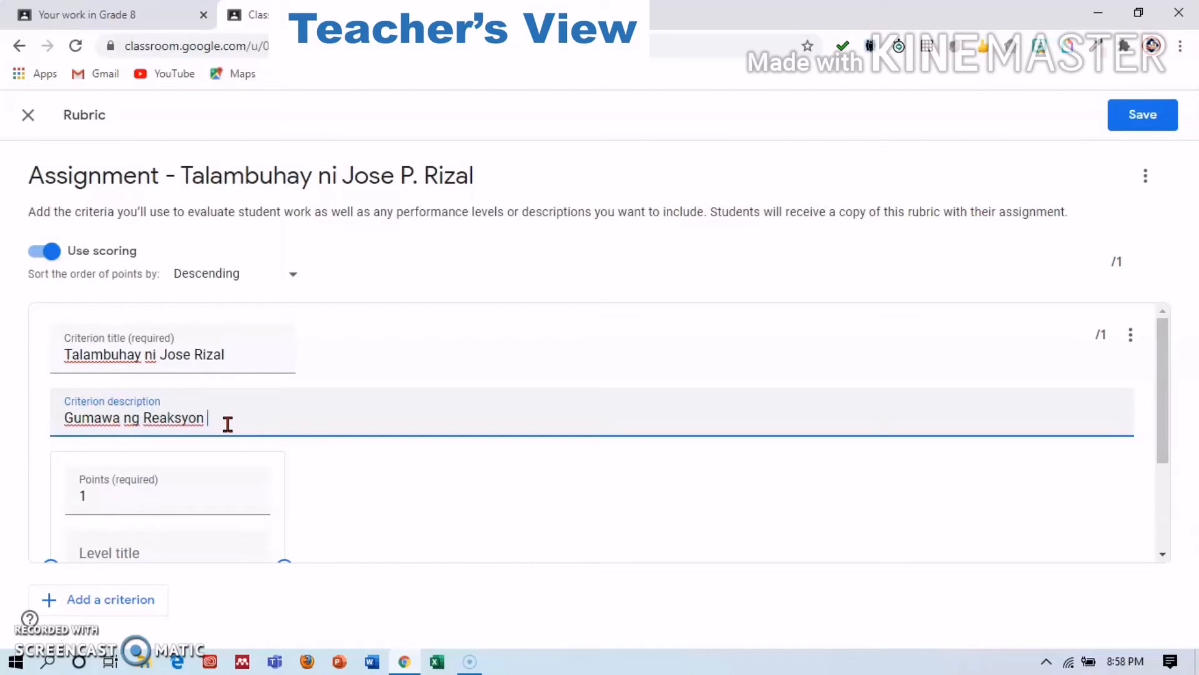
type("o Kuro-kuro sa napanuod na bidyo.")
left_click(1153, 120)
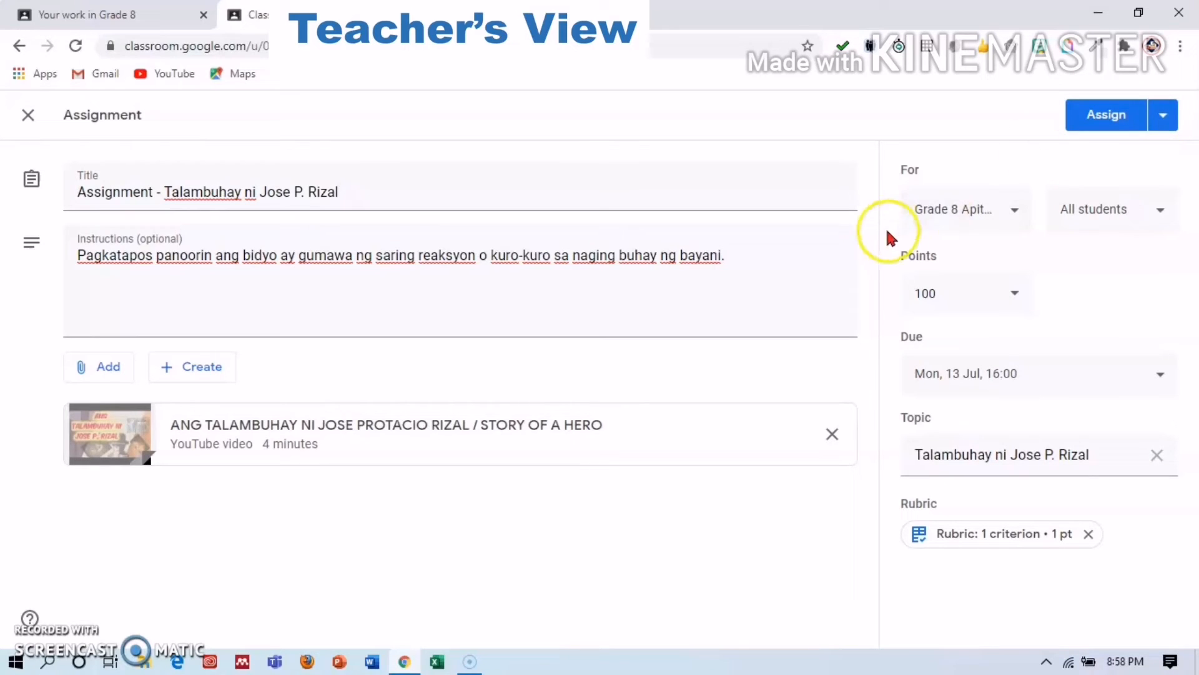
Assign the Rizal assignment so Classwork lists it under its topic, due 13 Jul, 16:00.
left_click(1106, 112)
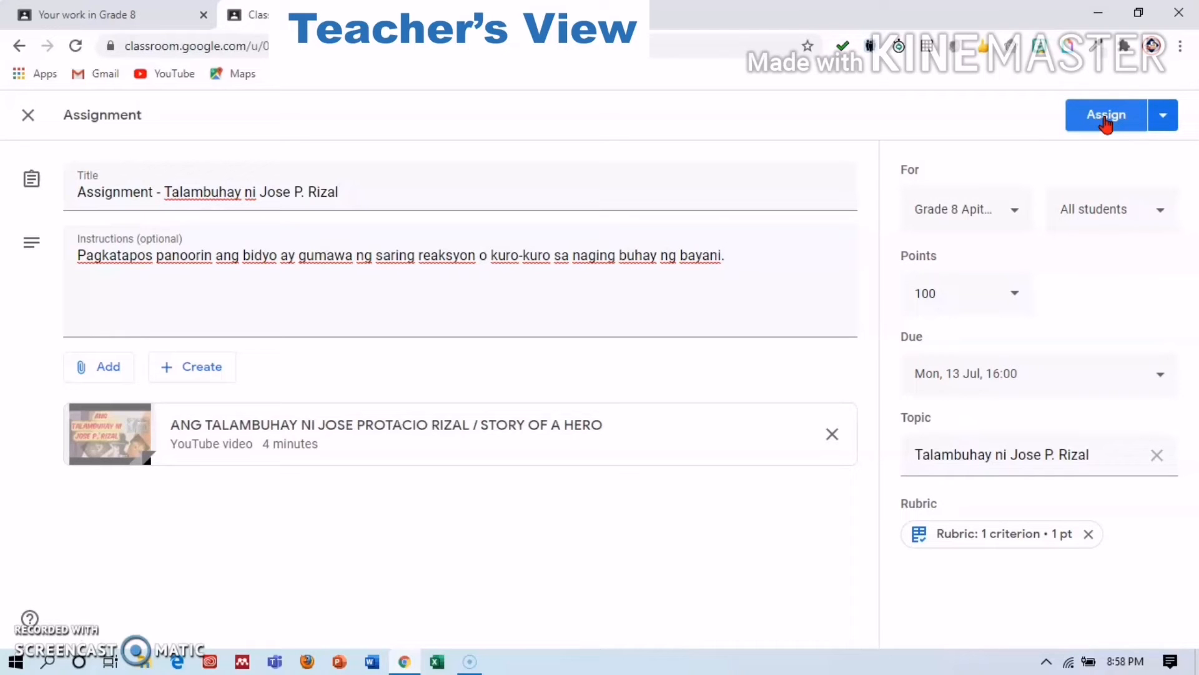
left_click(1103, 116)
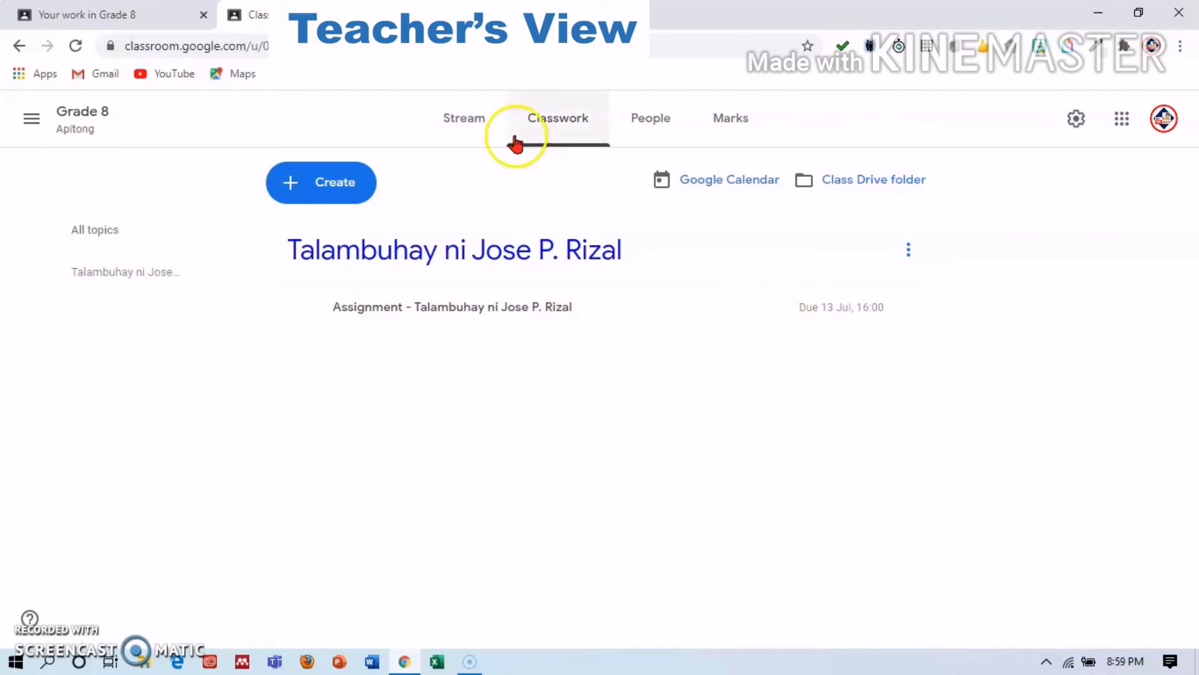
In the student's view, open the Rizal assignment's details and dismiss the Add or create prompt.
left_click(147, 13)
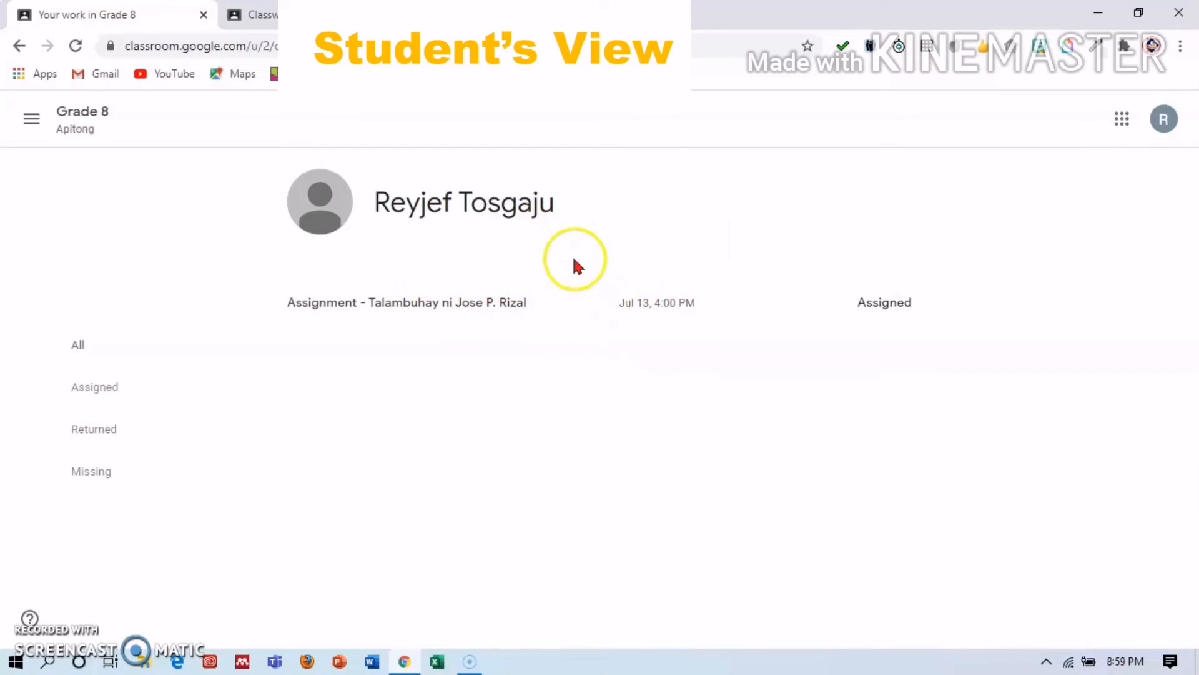
left_click(422, 319)
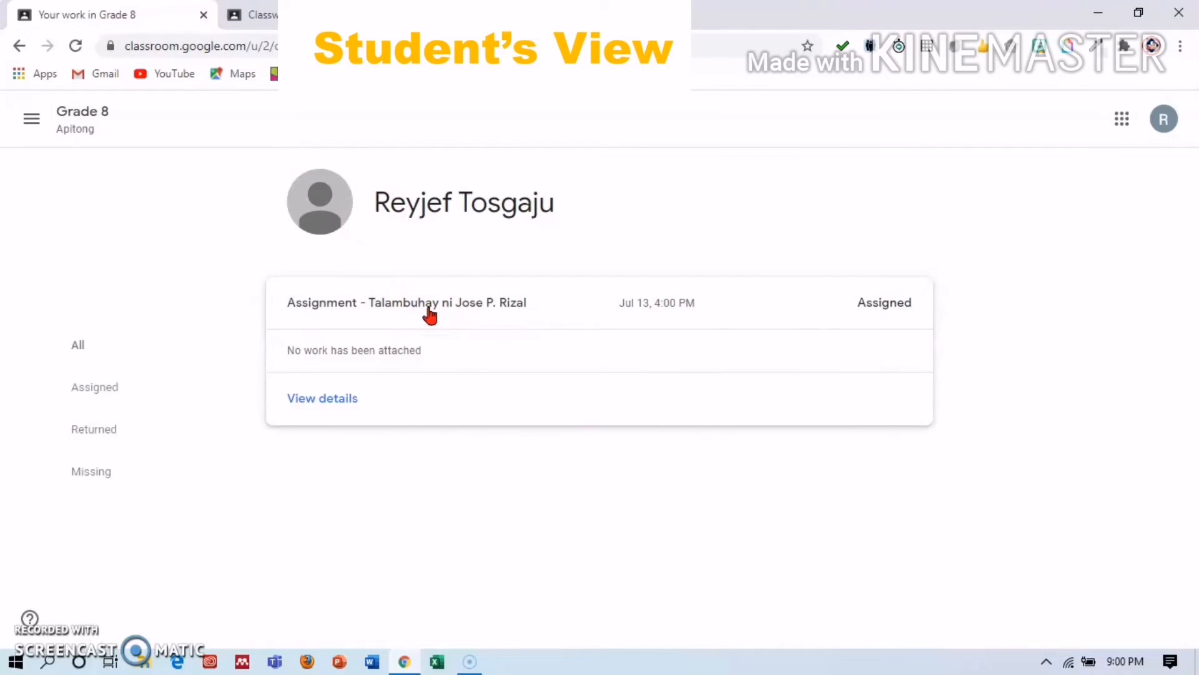
left_click(348, 400)
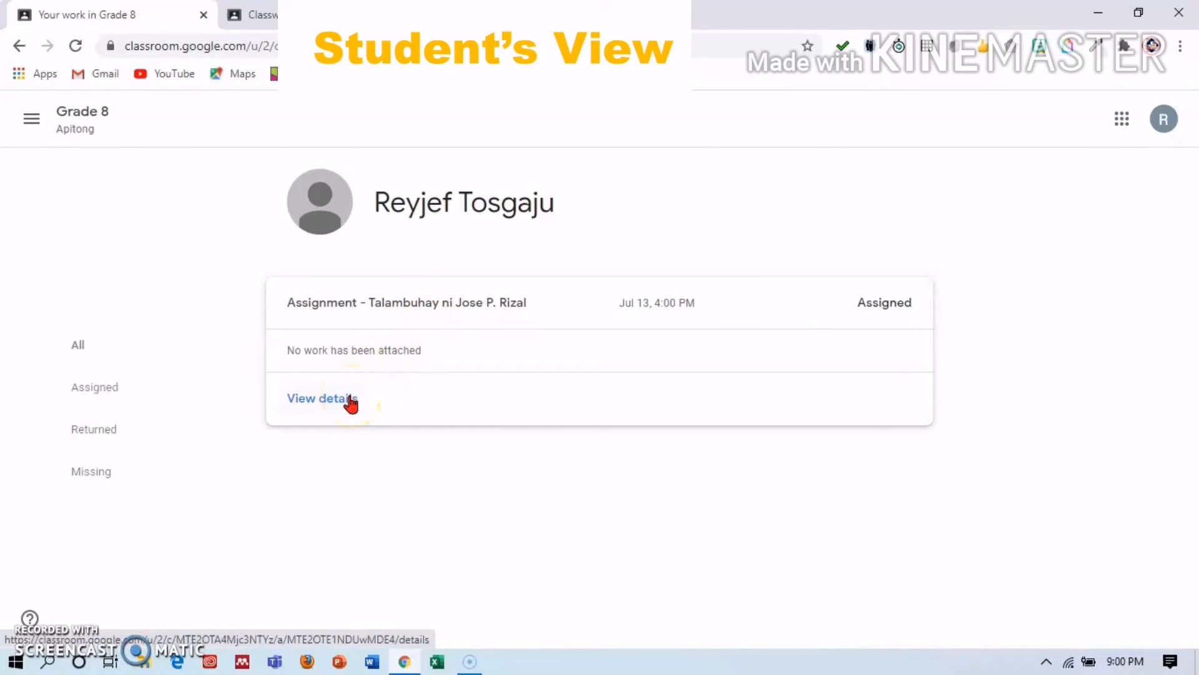
left_click(349, 400)
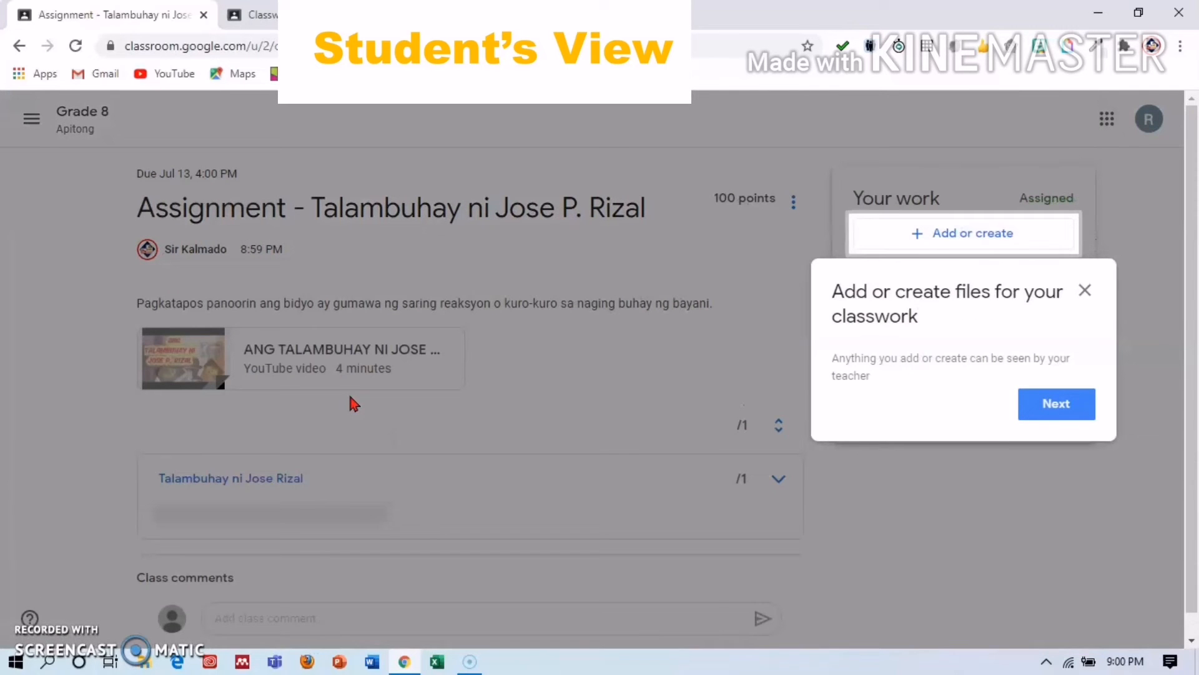
left_click(477, 386)
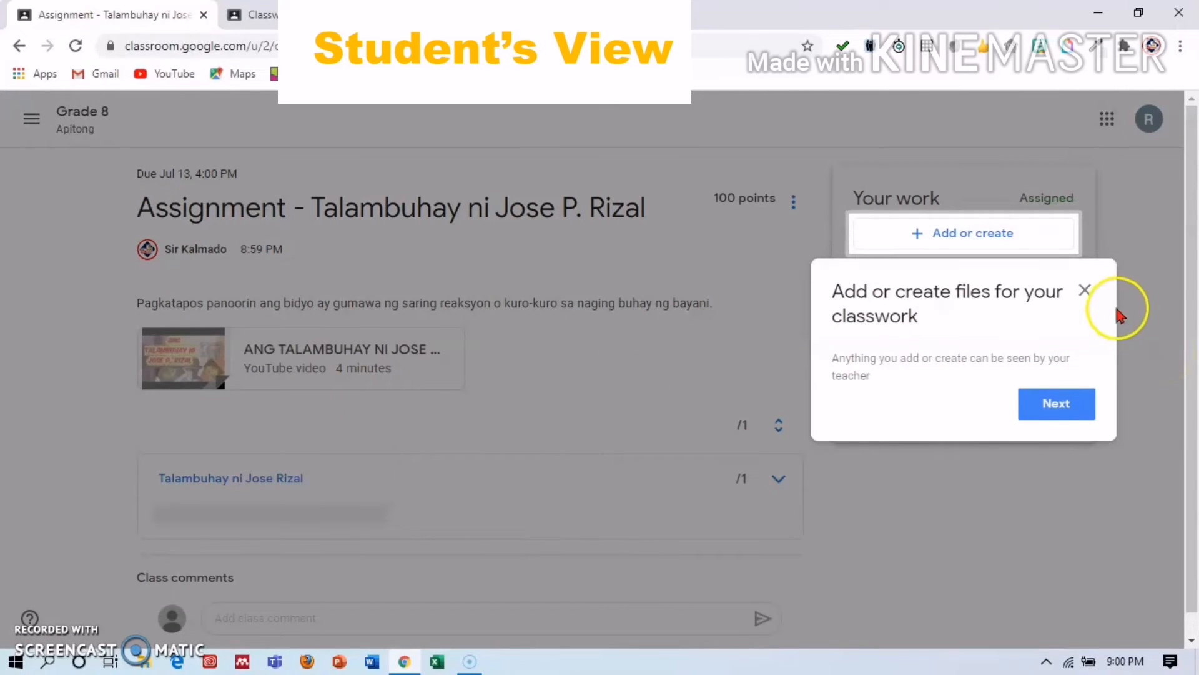
left_click(1090, 297)
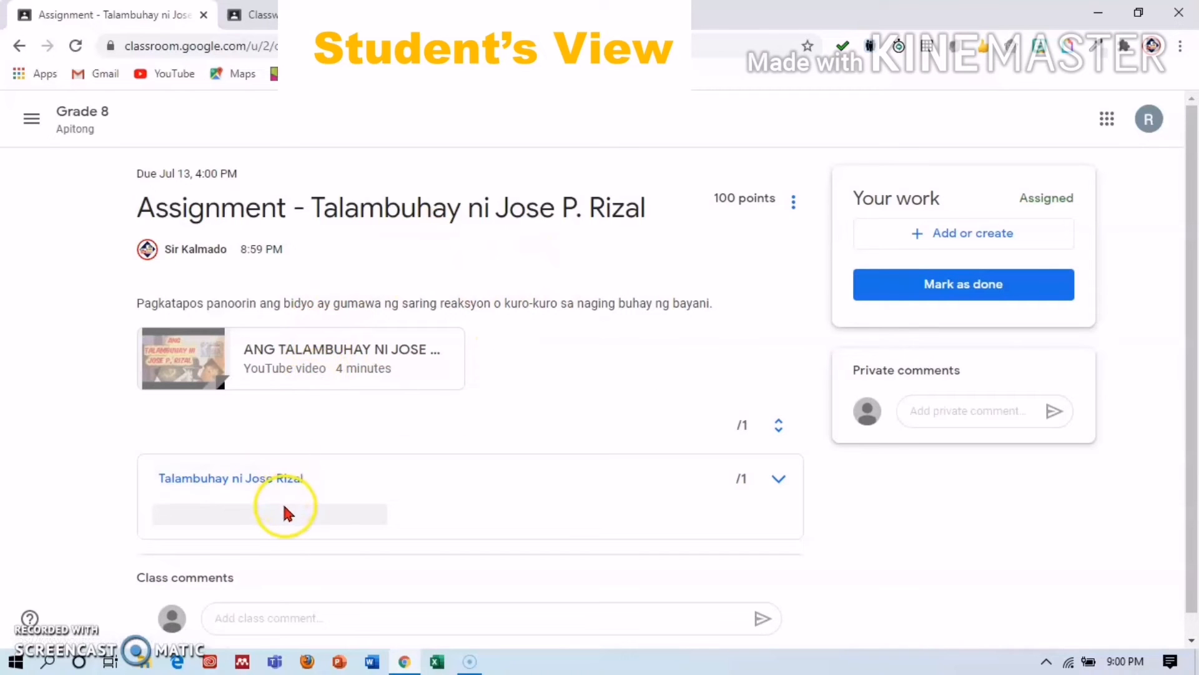
Post the class comment 'Salamat po sir' as the student.
left_click(315, 615)
type("Salamat po s")
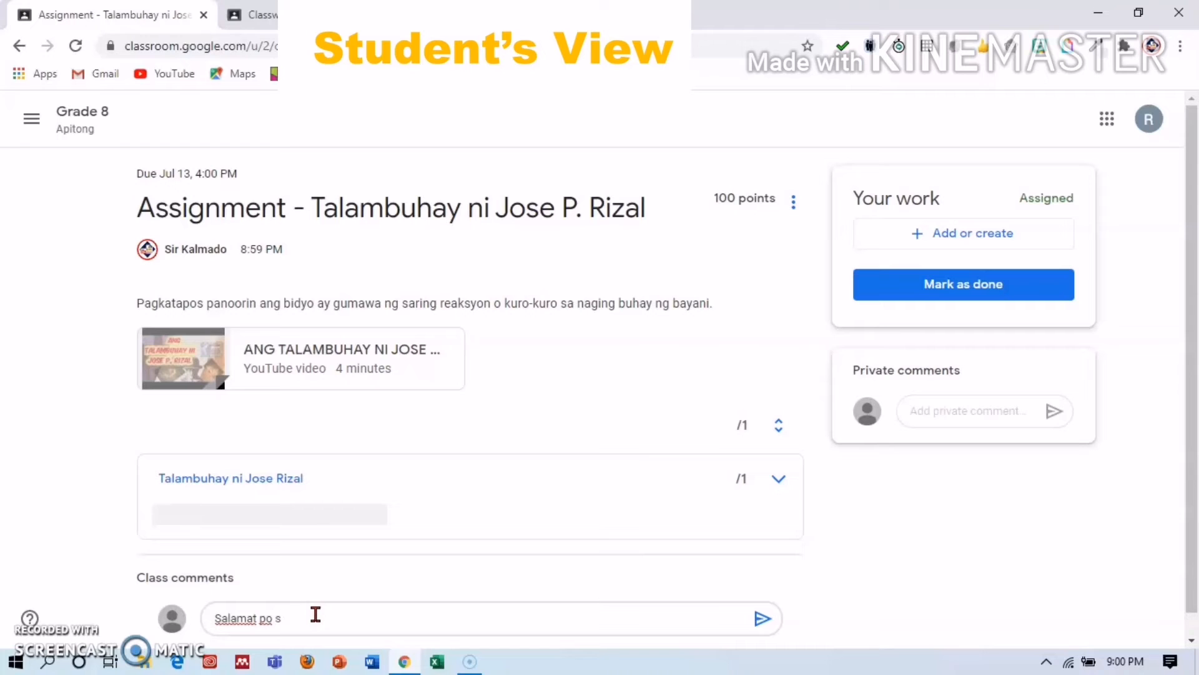
type("ir")
key("Return")
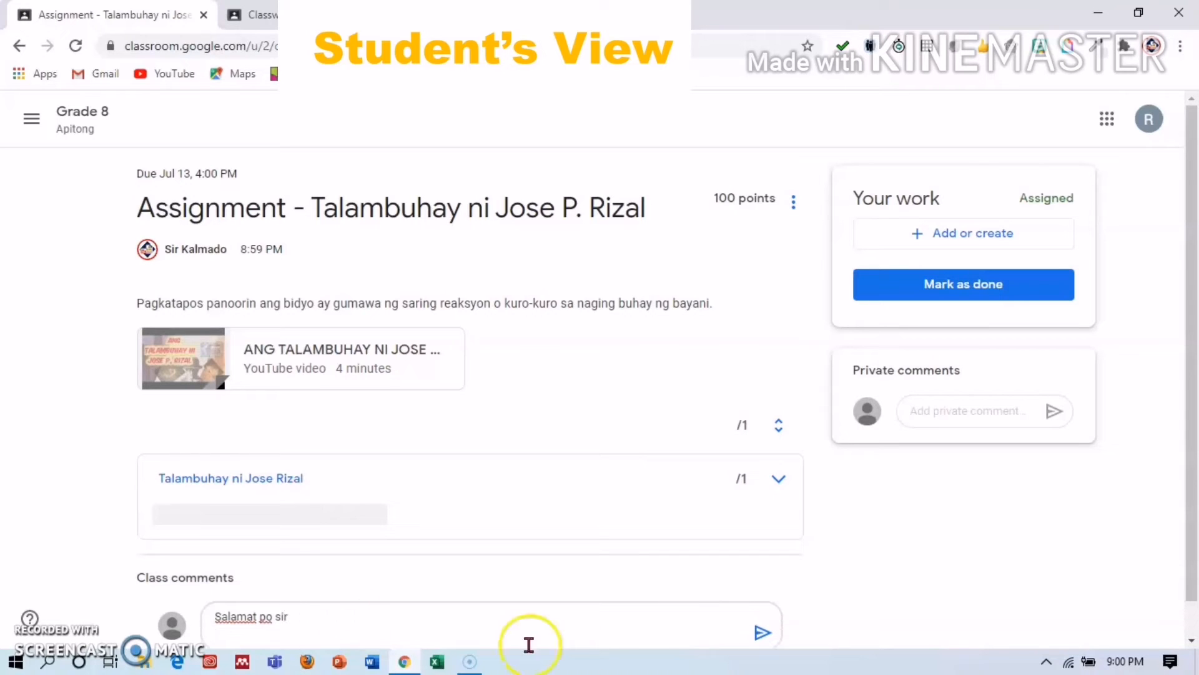
left_click(755, 645)
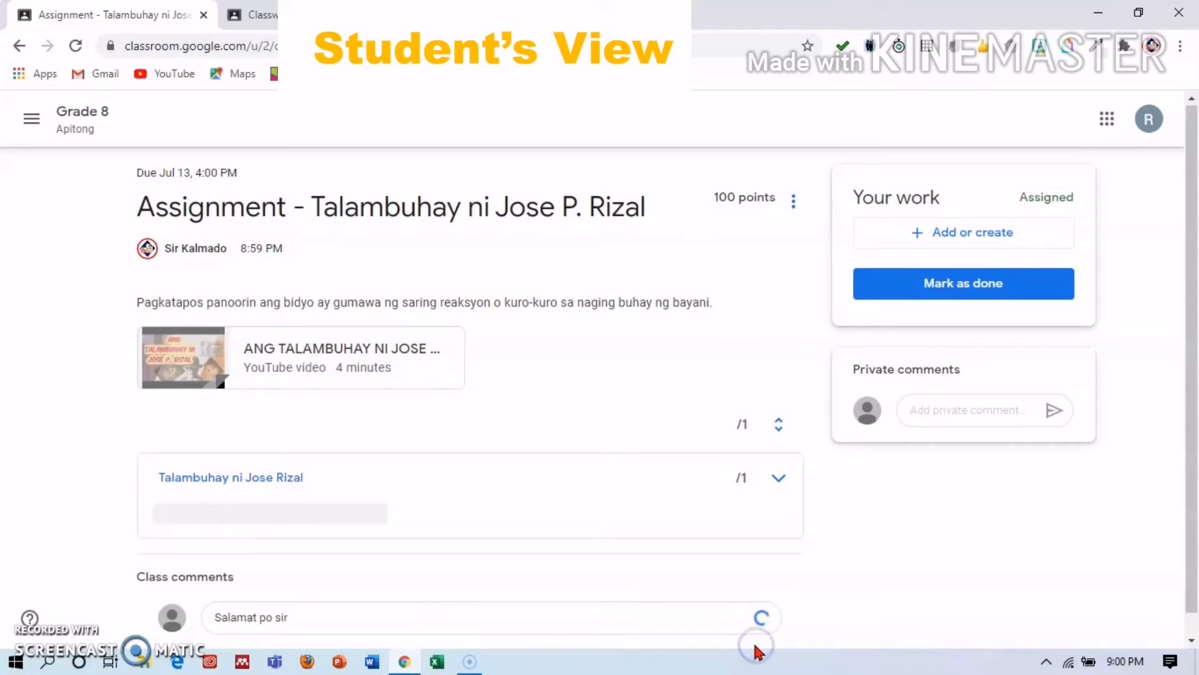
Play the attached Rizal video briefly, pausing at 0:02, then close the player.
left_click(311, 380)
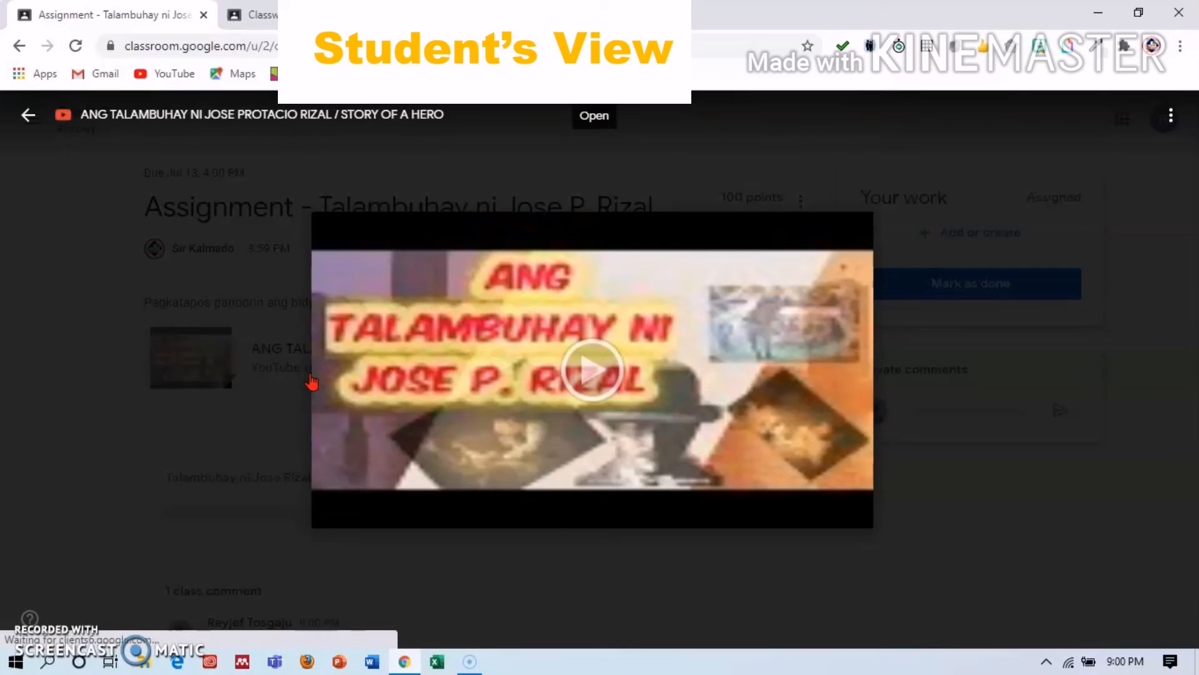
left_click(594, 380)
left_click(595, 381)
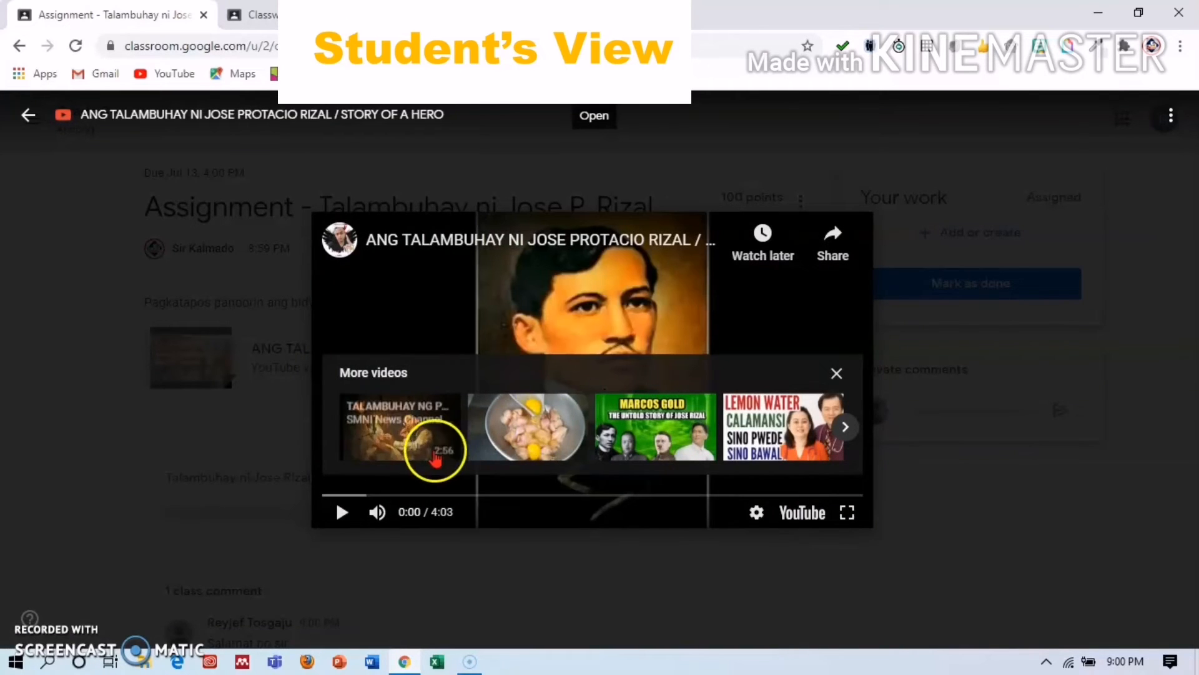
left_click(342, 512)
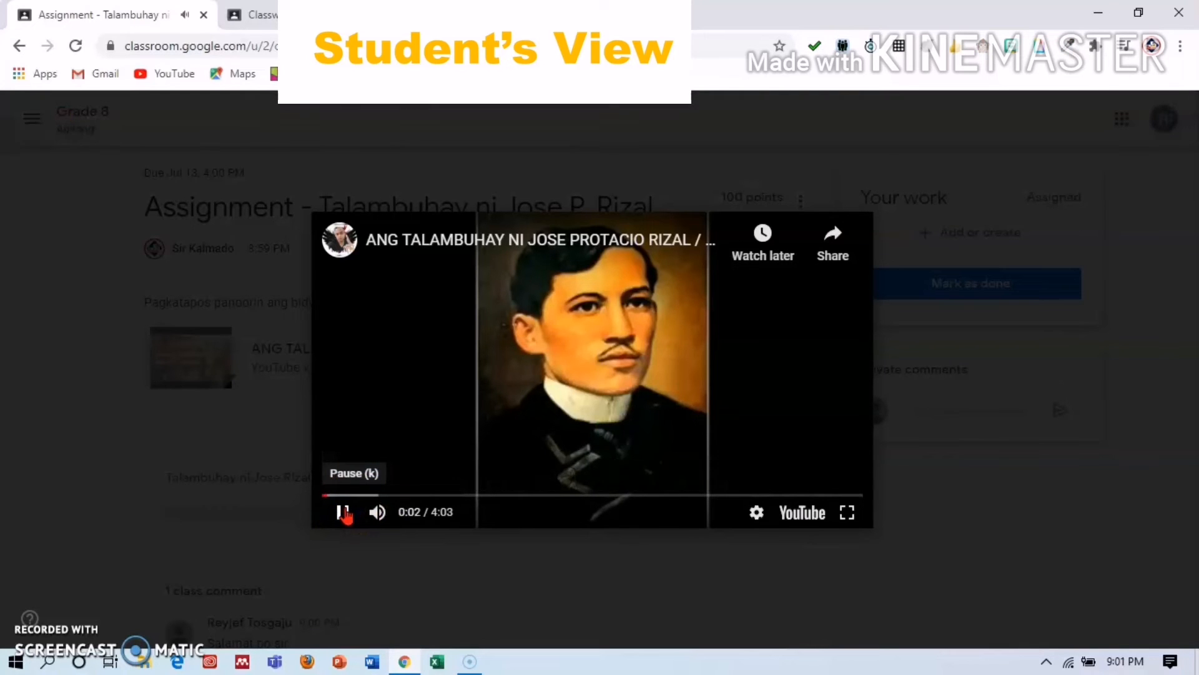
left_click(343, 512)
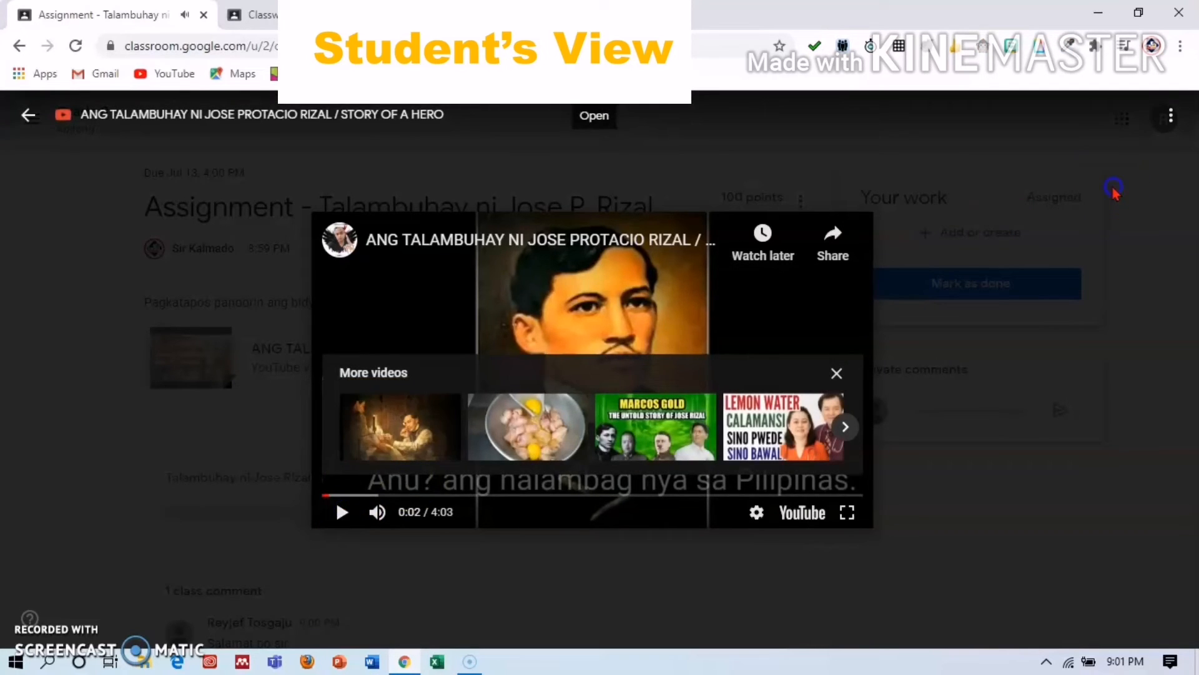
left_click(1115, 192)
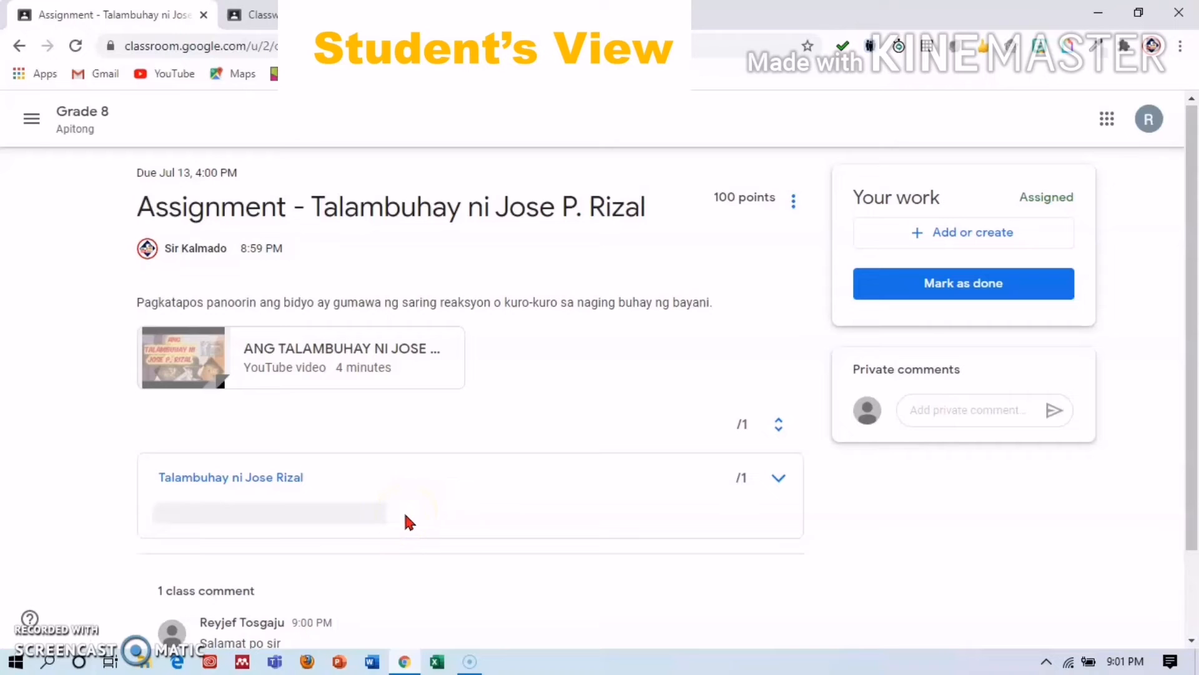
Expand the Talambuhay ni Jose Rizal rubric to show its 1-point reaction criterion.
left_click(778, 479)
left_click(1193, 333)
left_click_drag(1193, 333, 1195, 463)
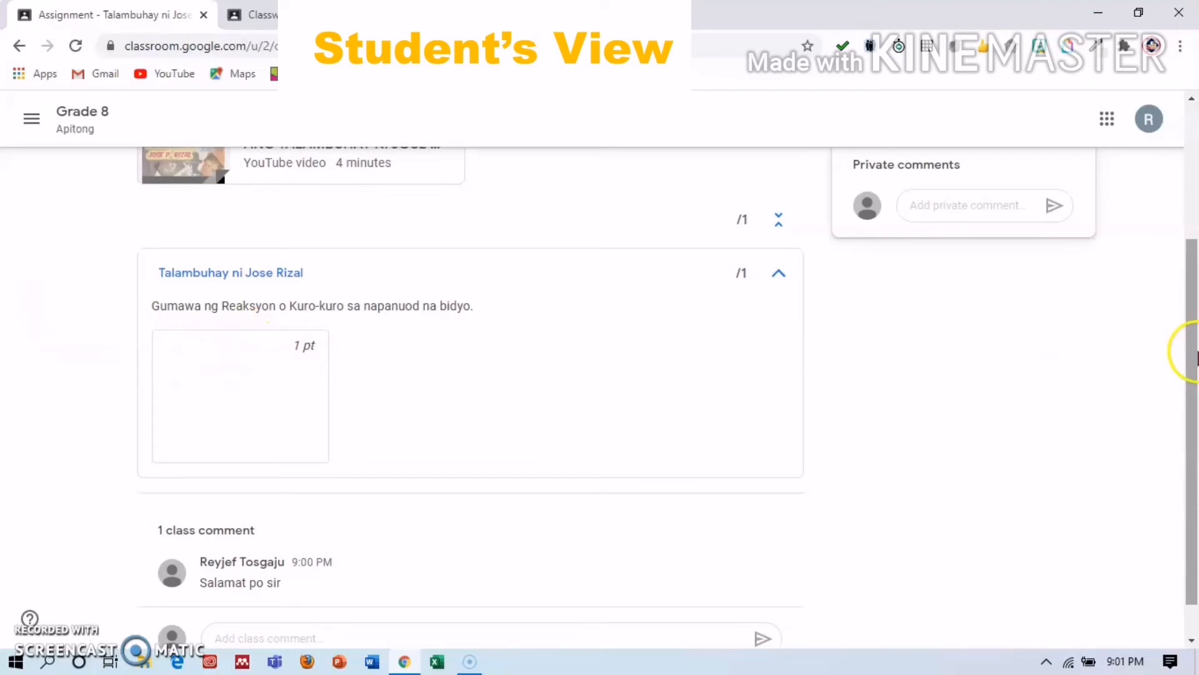
left_click_drag(1193, 348, 1193, 164)
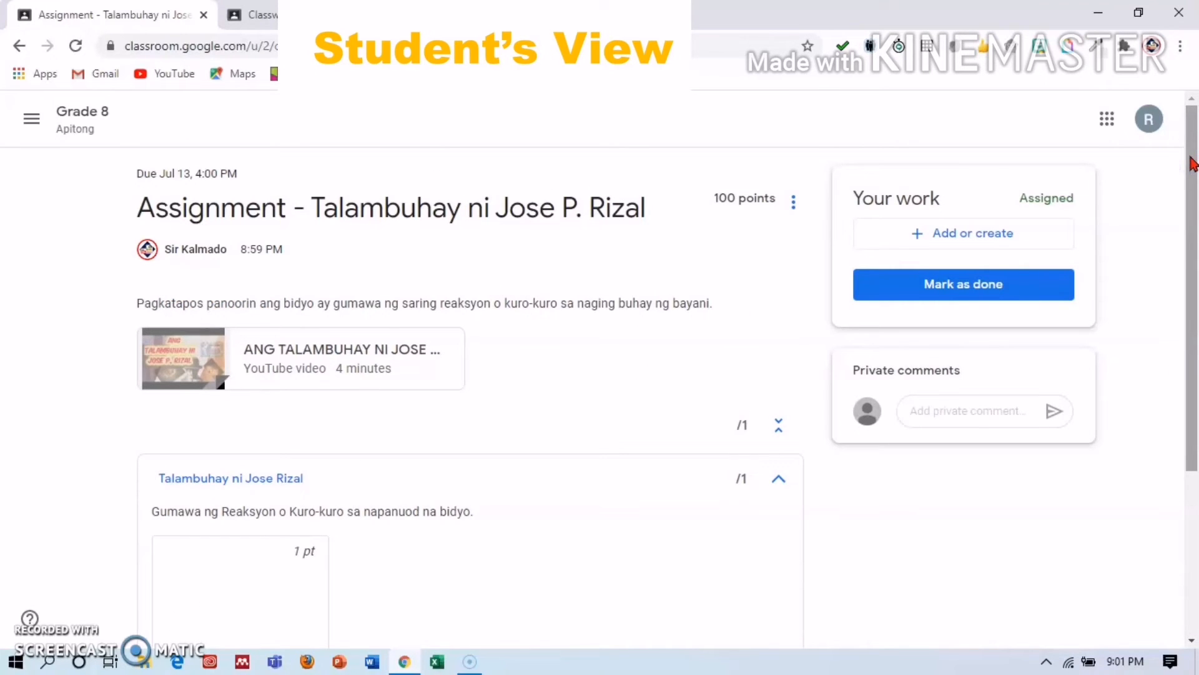
left_click_drag(1193, 163, 1193, 163)
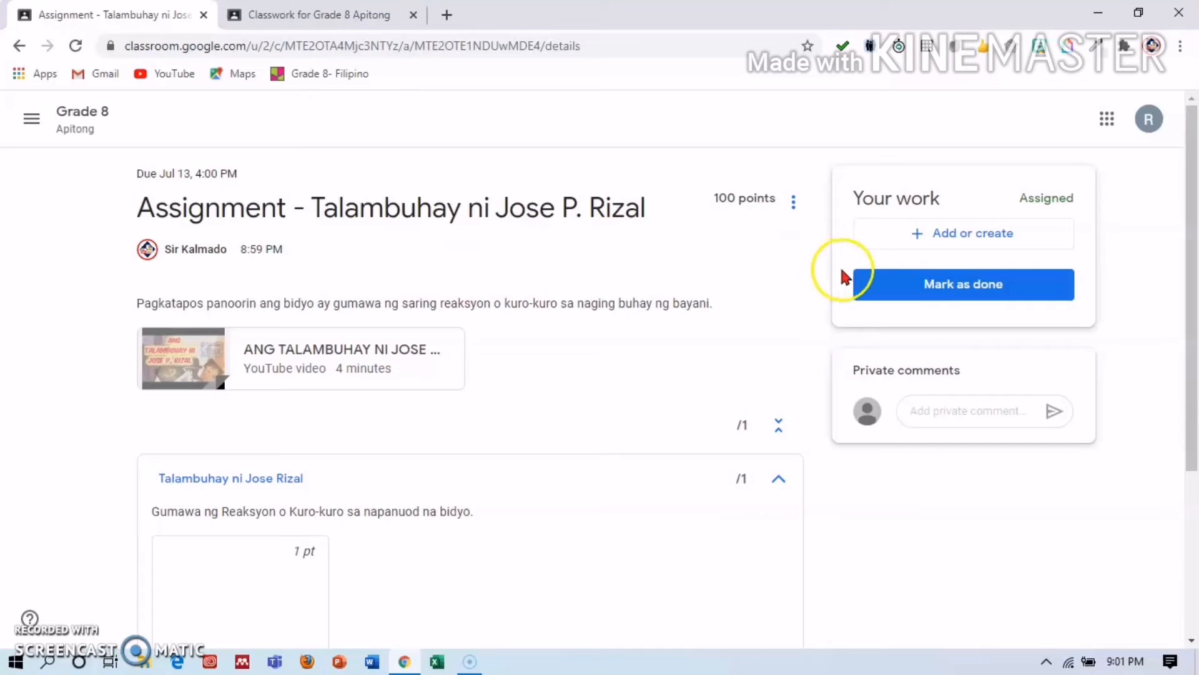
Upload a file from the computer as the student's work and turn it in.
left_click(945, 236)
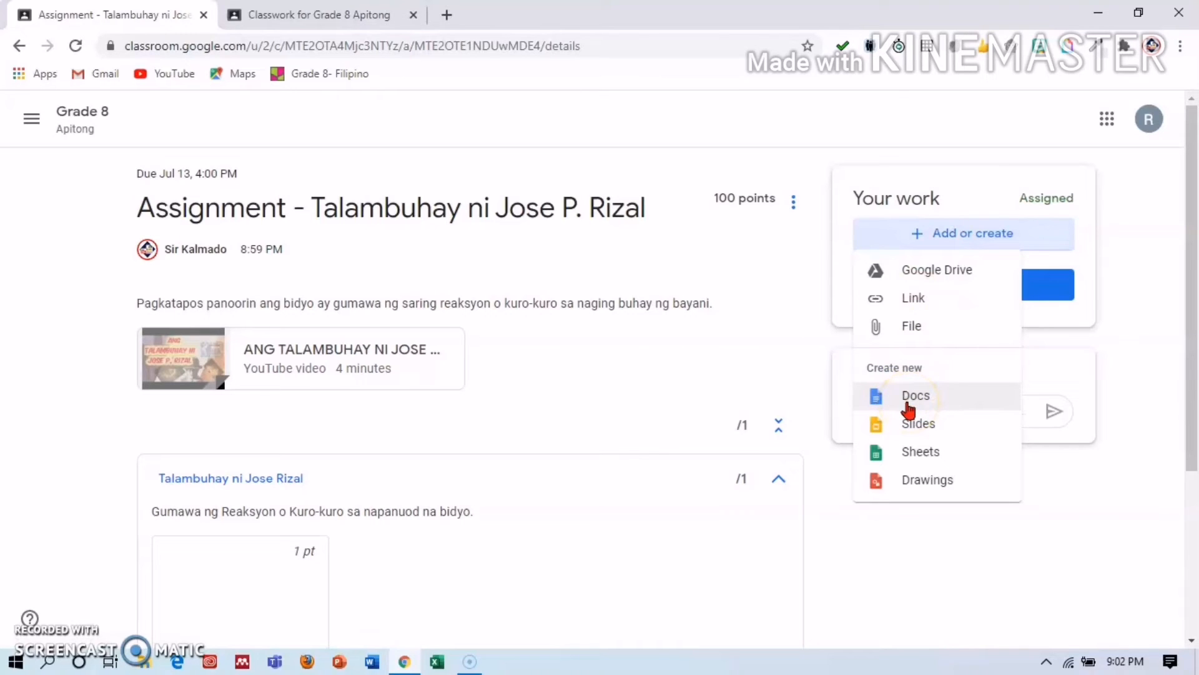
left_click(908, 333)
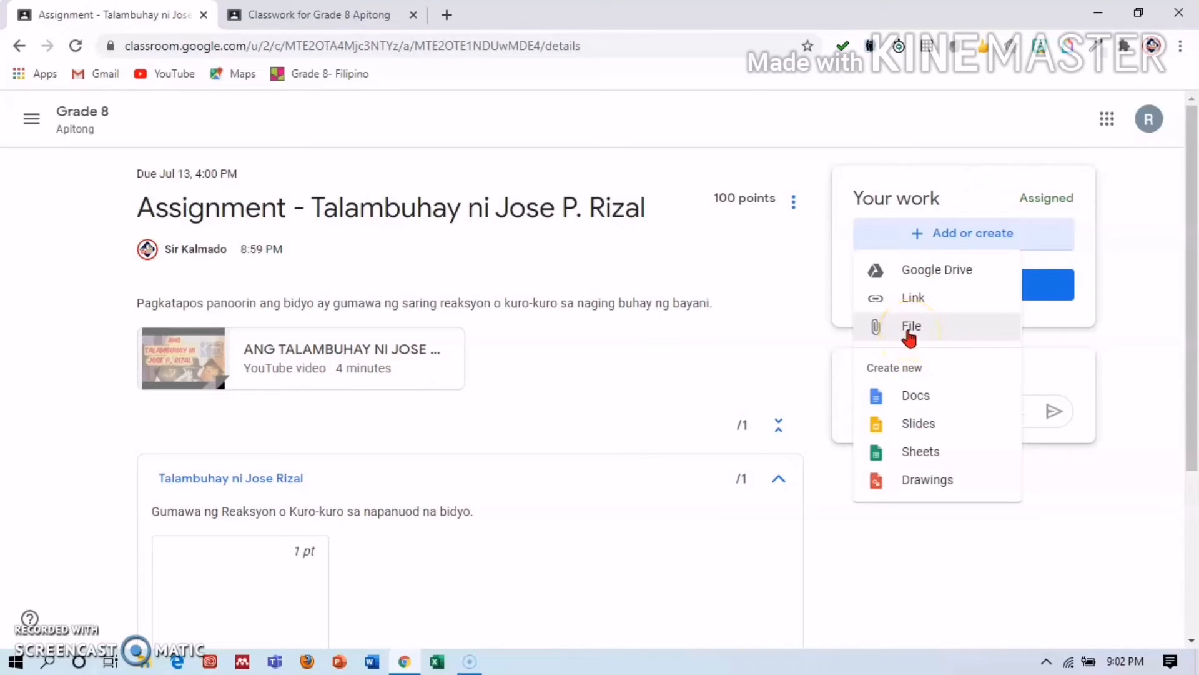
left_click(909, 334)
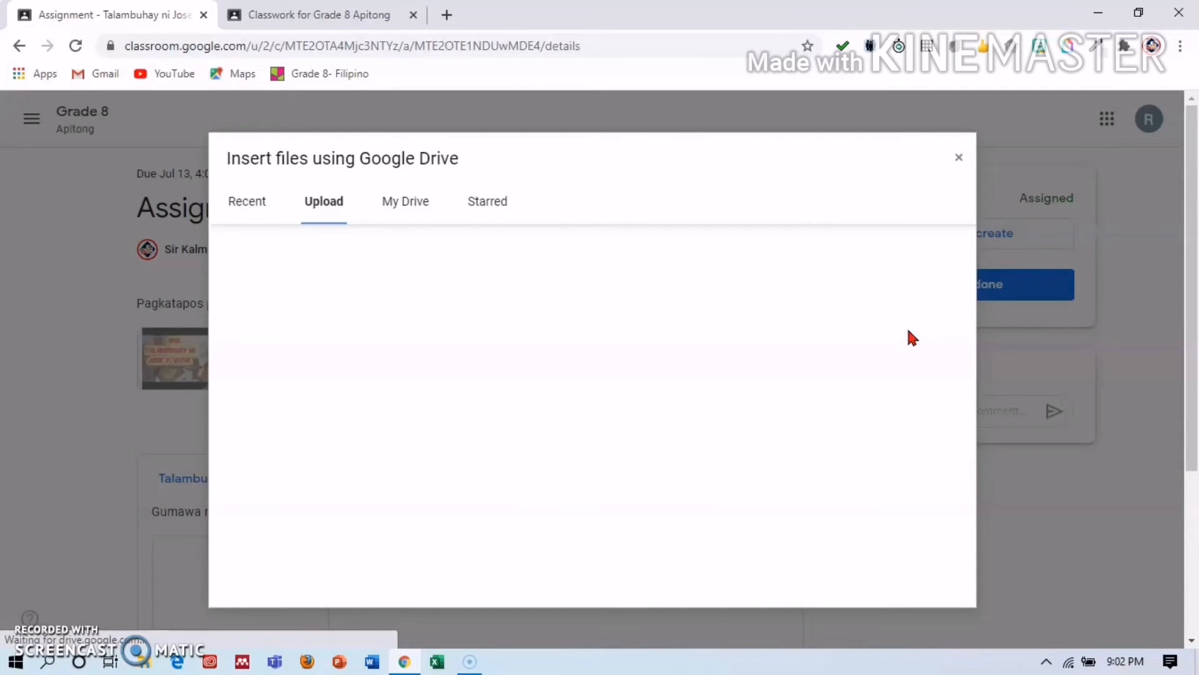
left_click(761, 288)
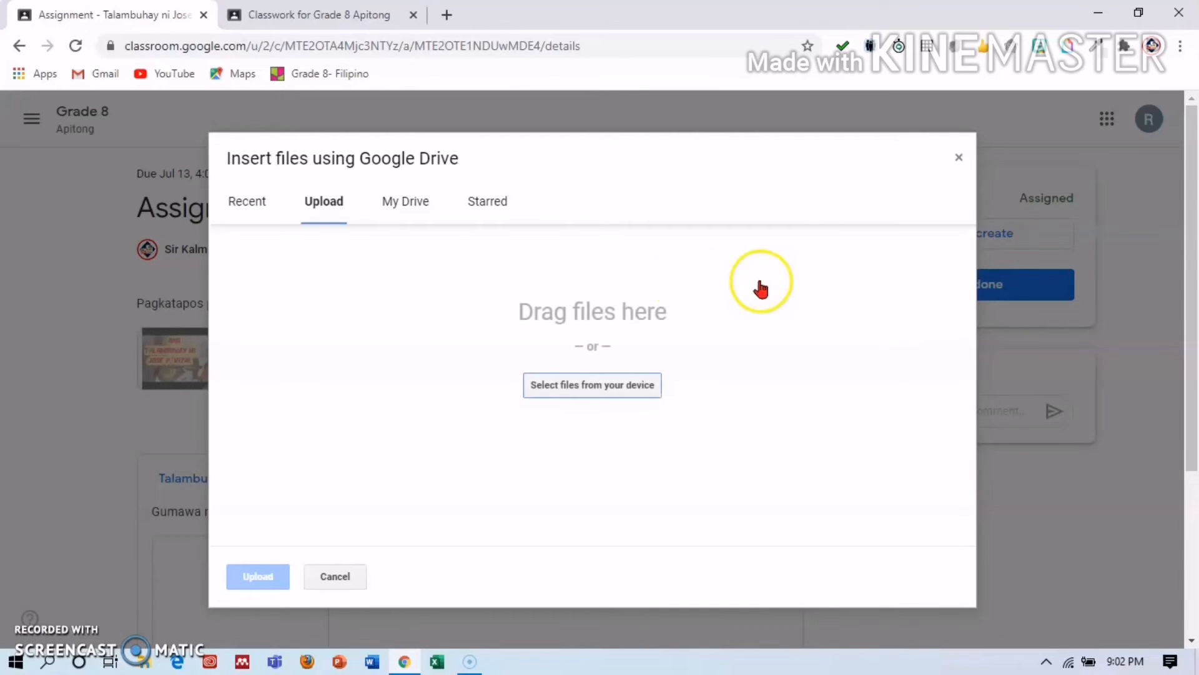
left_click(587, 387)
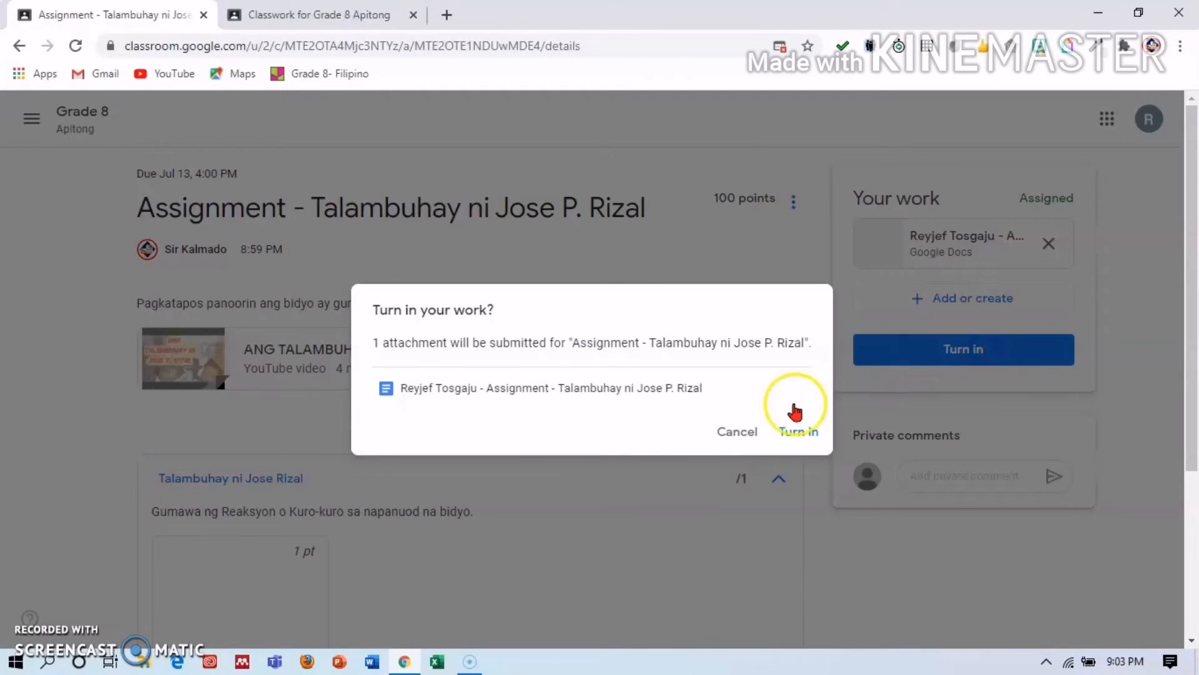
left_click(790, 431)
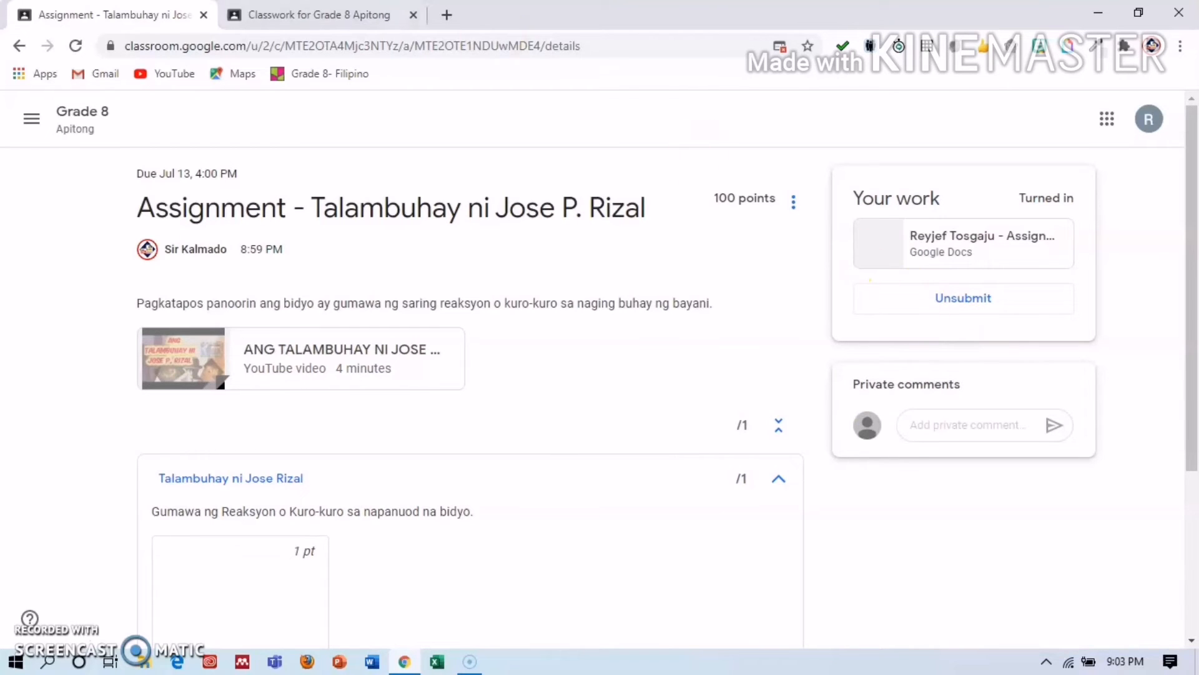
As the teacher, open the student's handed-in Rizal submission in the grading view.
left_click(348, 12)
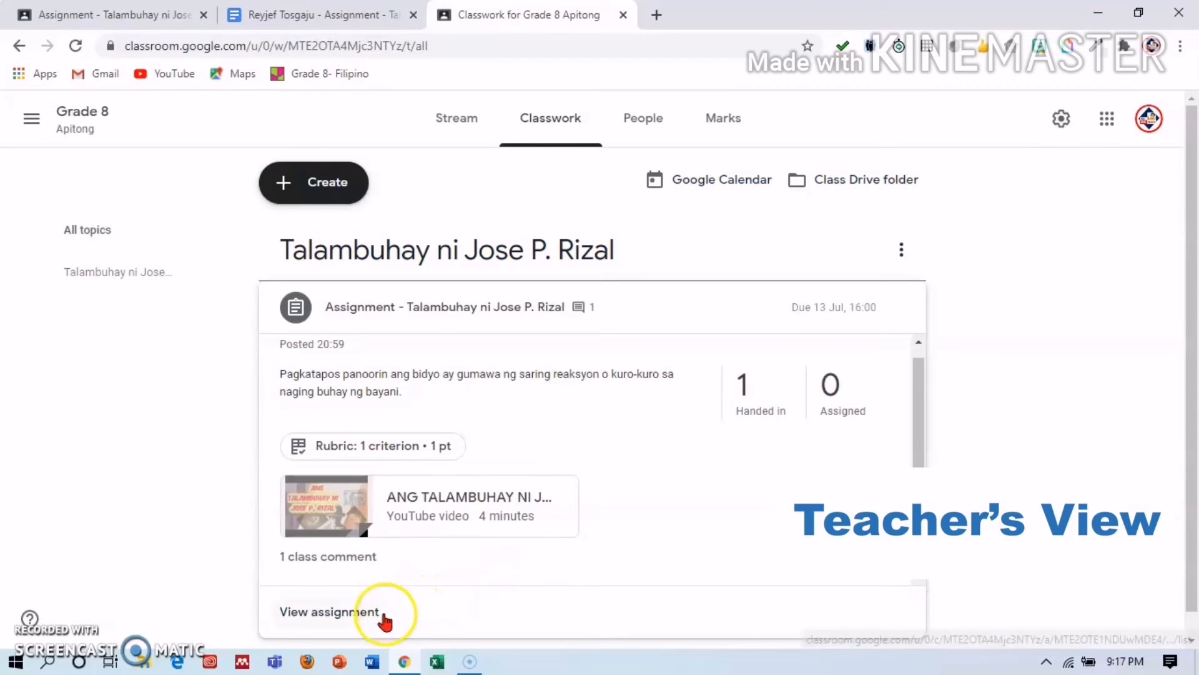
left_click(366, 610)
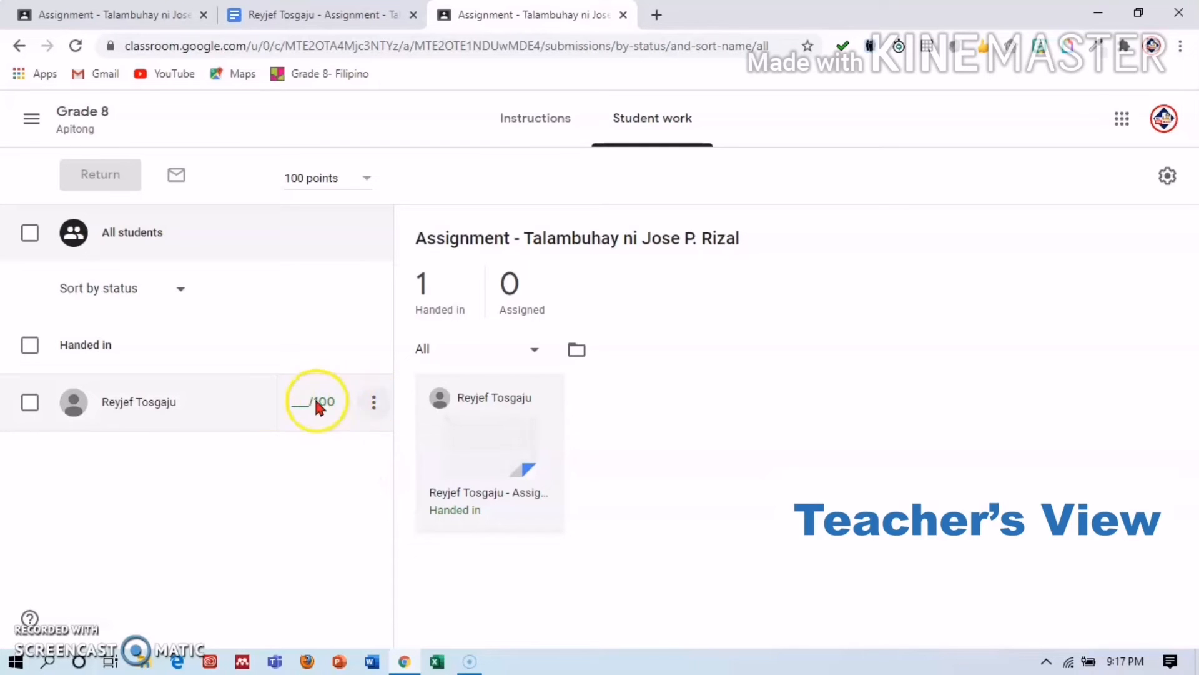
left_click(29, 402)
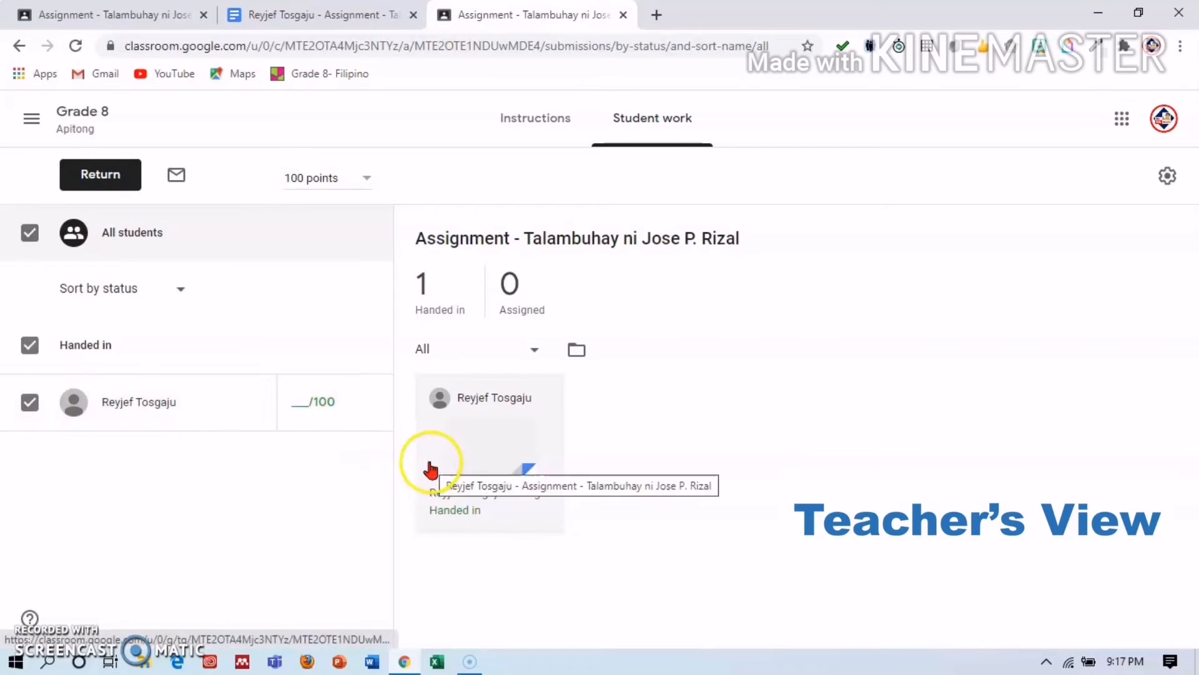
left_click(474, 497)
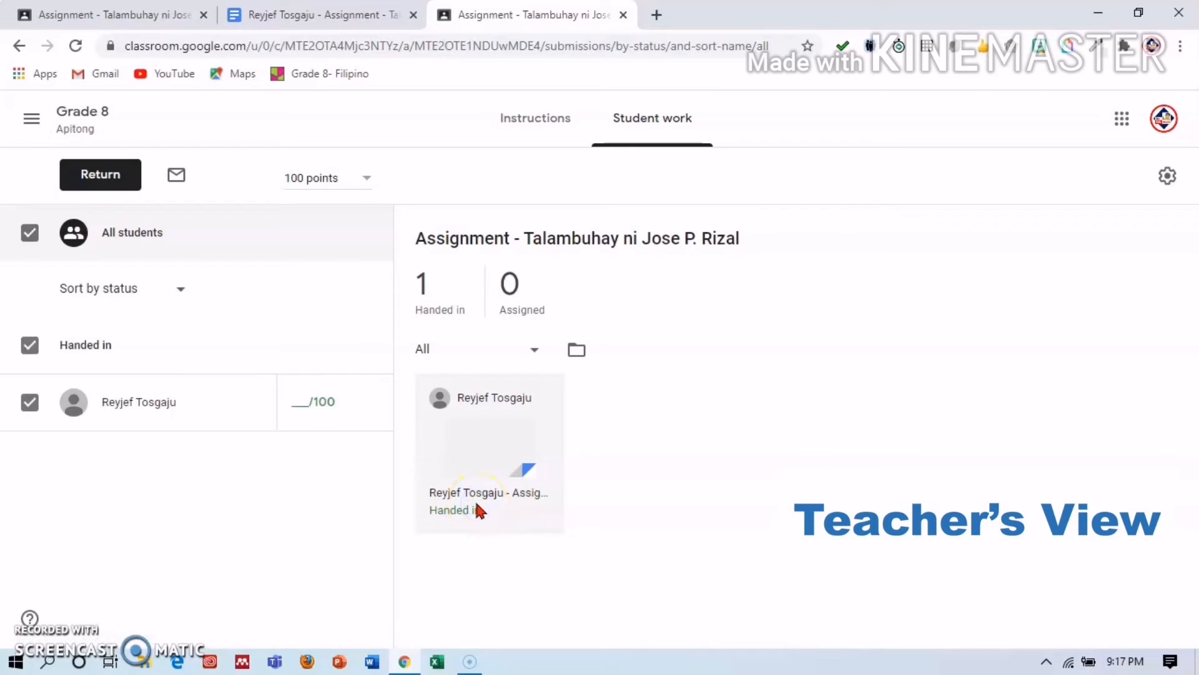
left_click(535, 426)
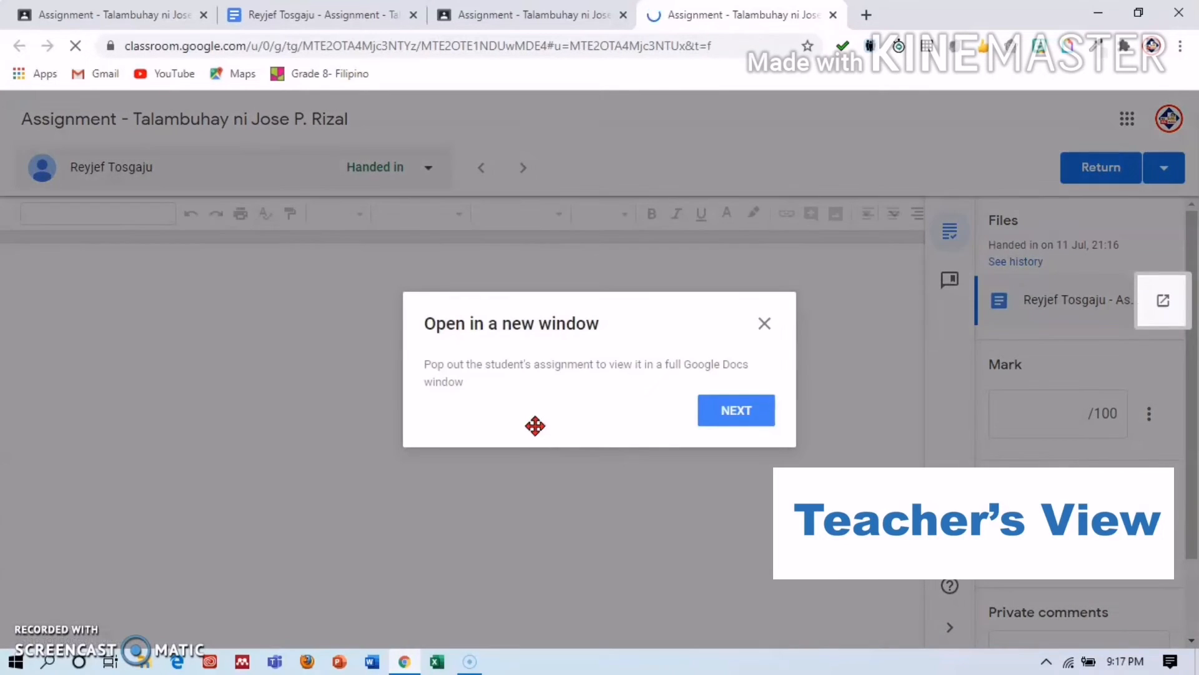
Mark the student's Rizal submission 90/100, return it, and close the grading tab.
left_click(770, 327)
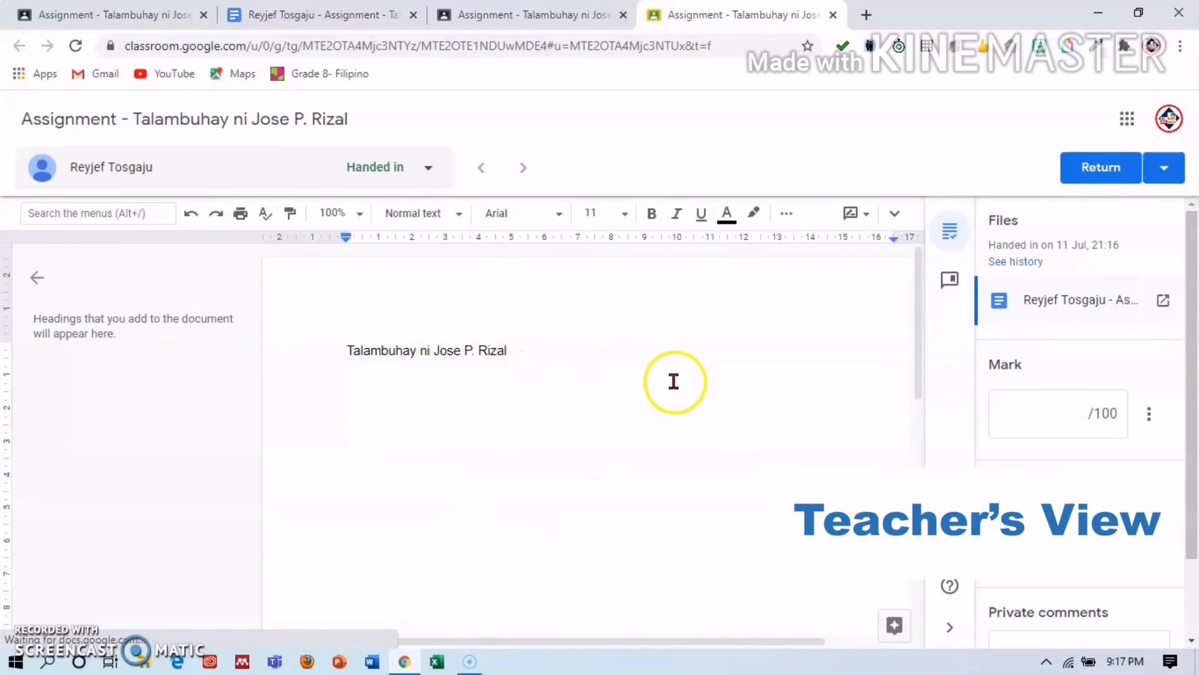
left_click(1088, 416)
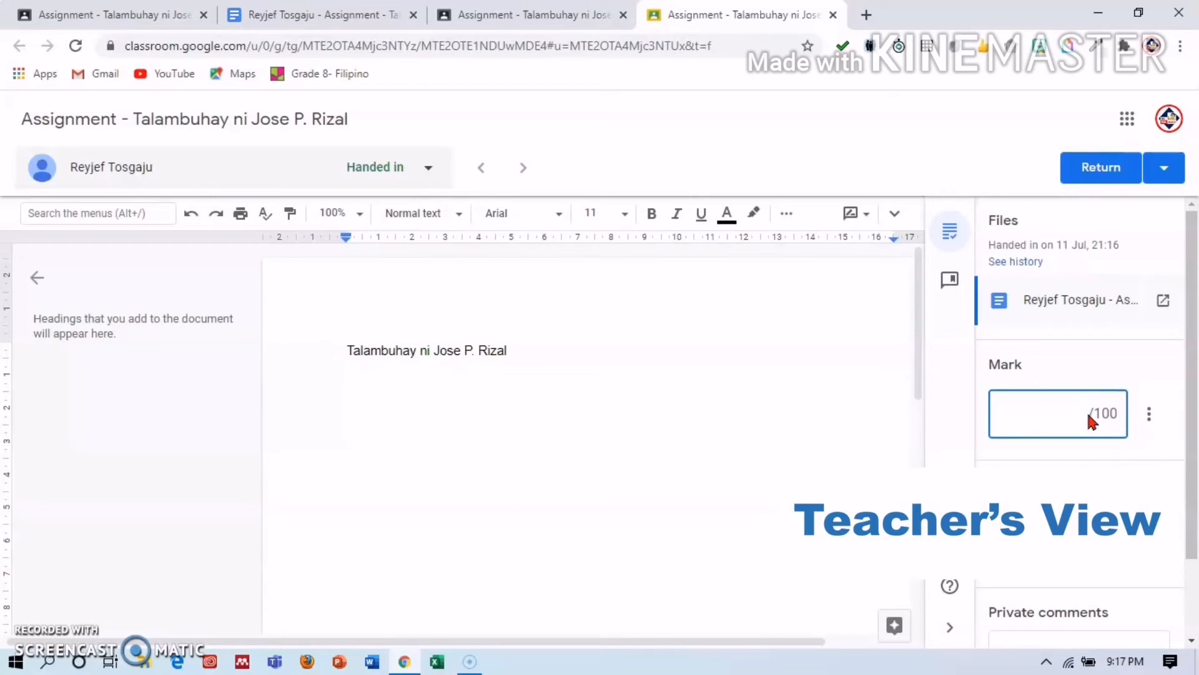
type("90")
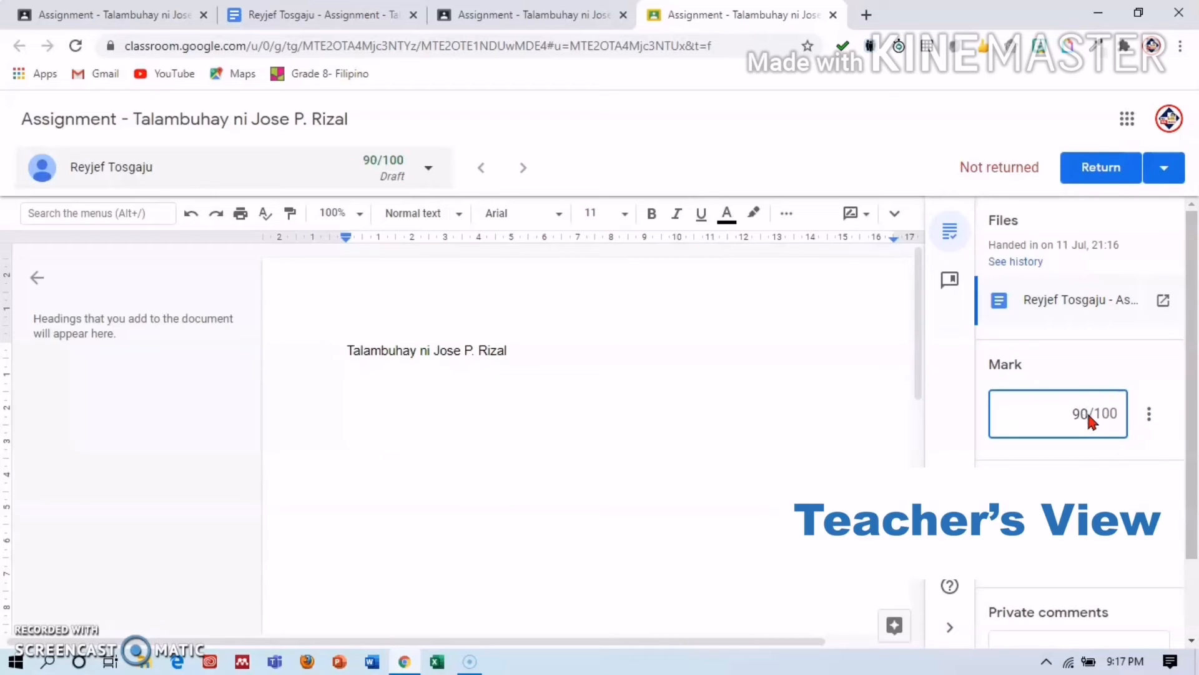
left_click(1086, 170)
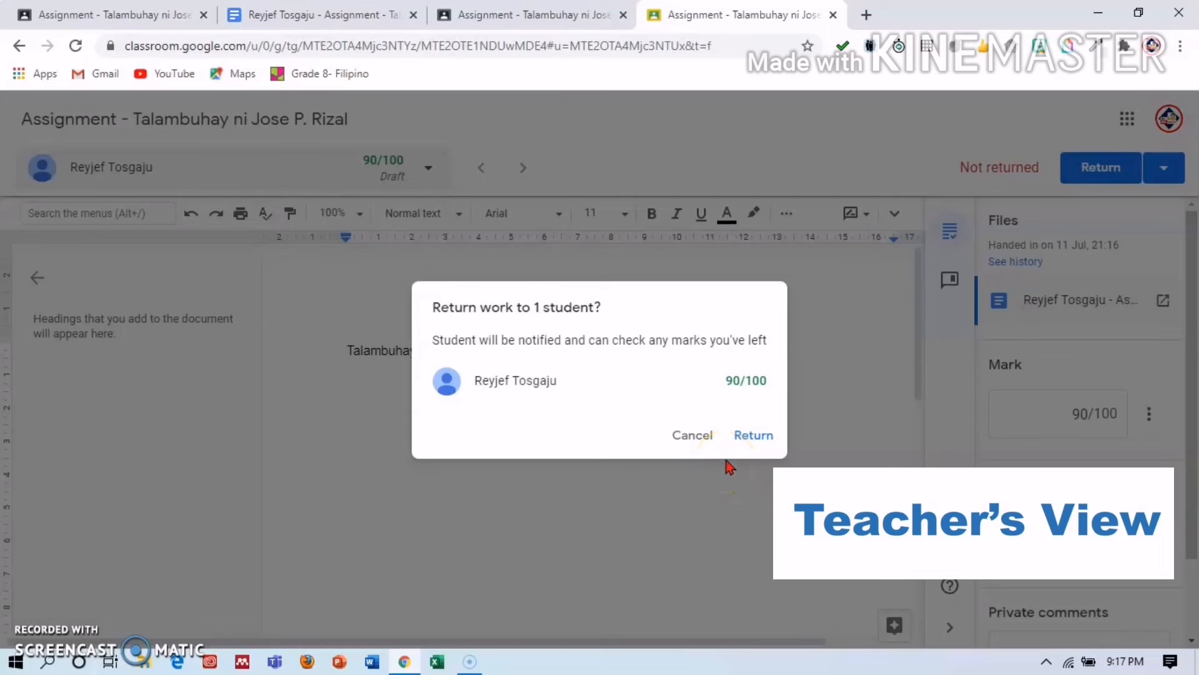
left_click(755, 437)
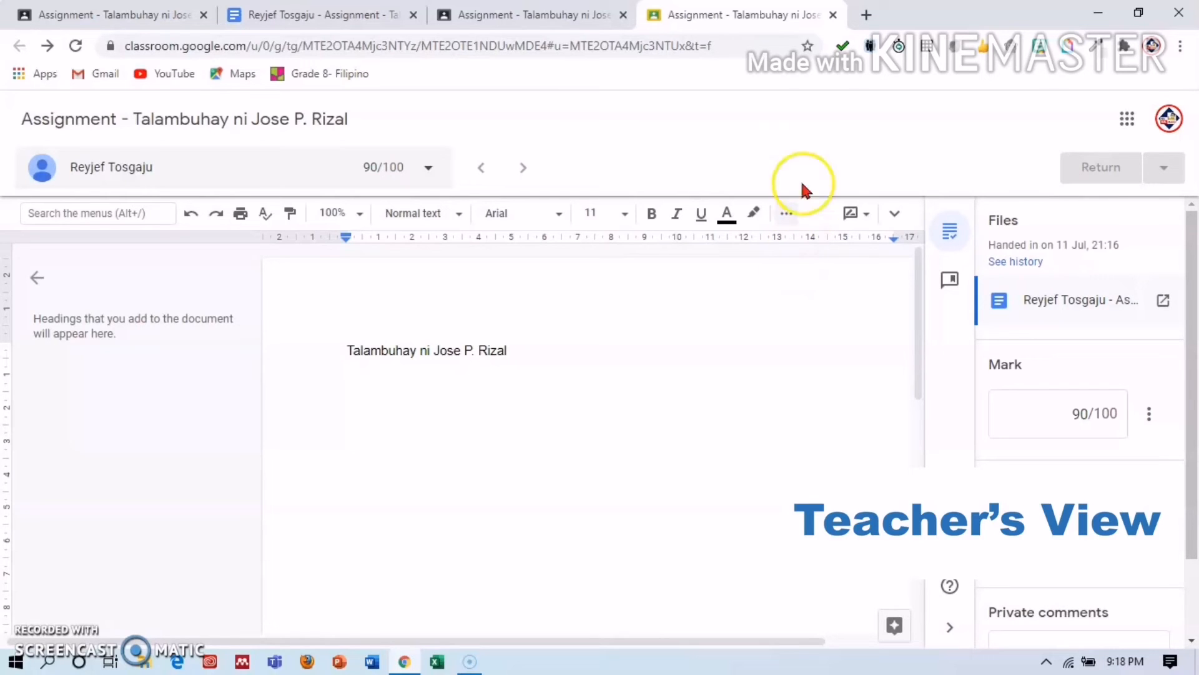
left_click(832, 14)
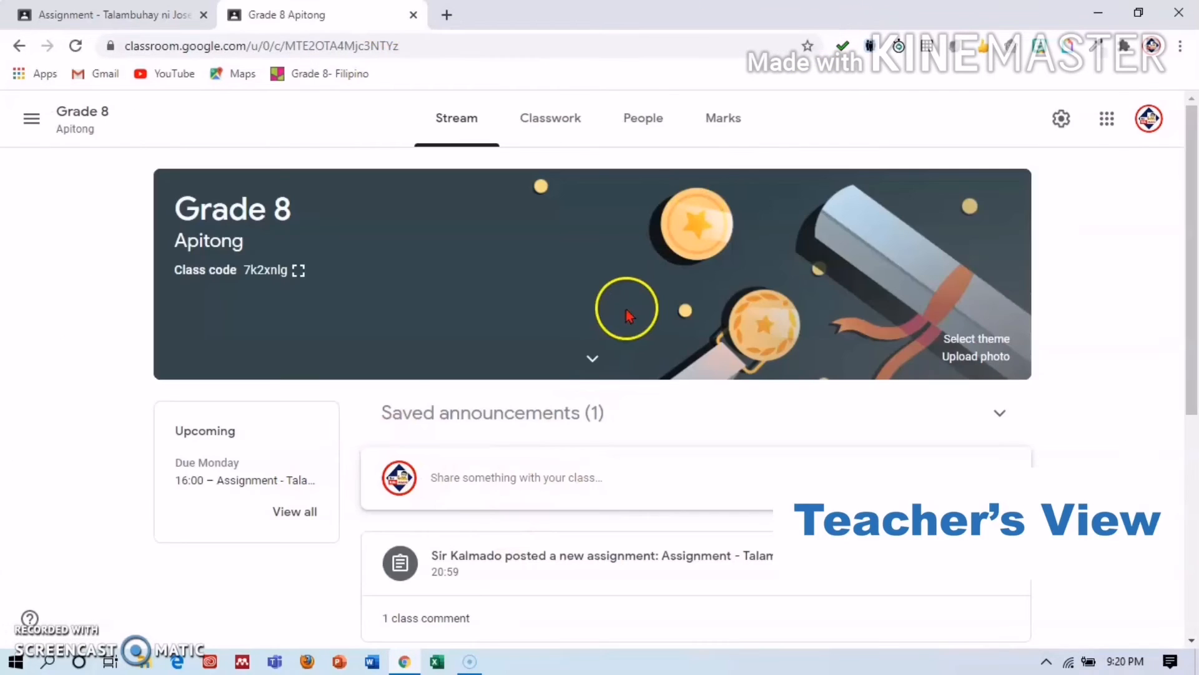
Check the 90 mark in the Marks gradebook sorted by surname, then go back to Classwork.
left_click(719, 125)
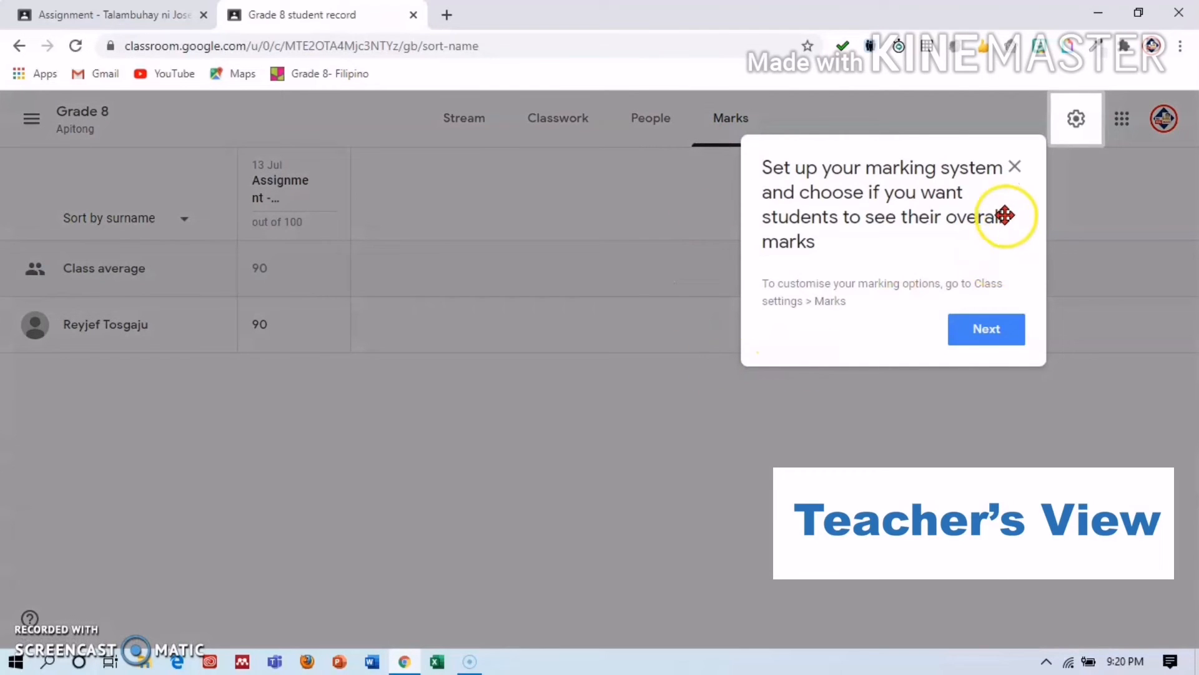
left_click(1015, 168)
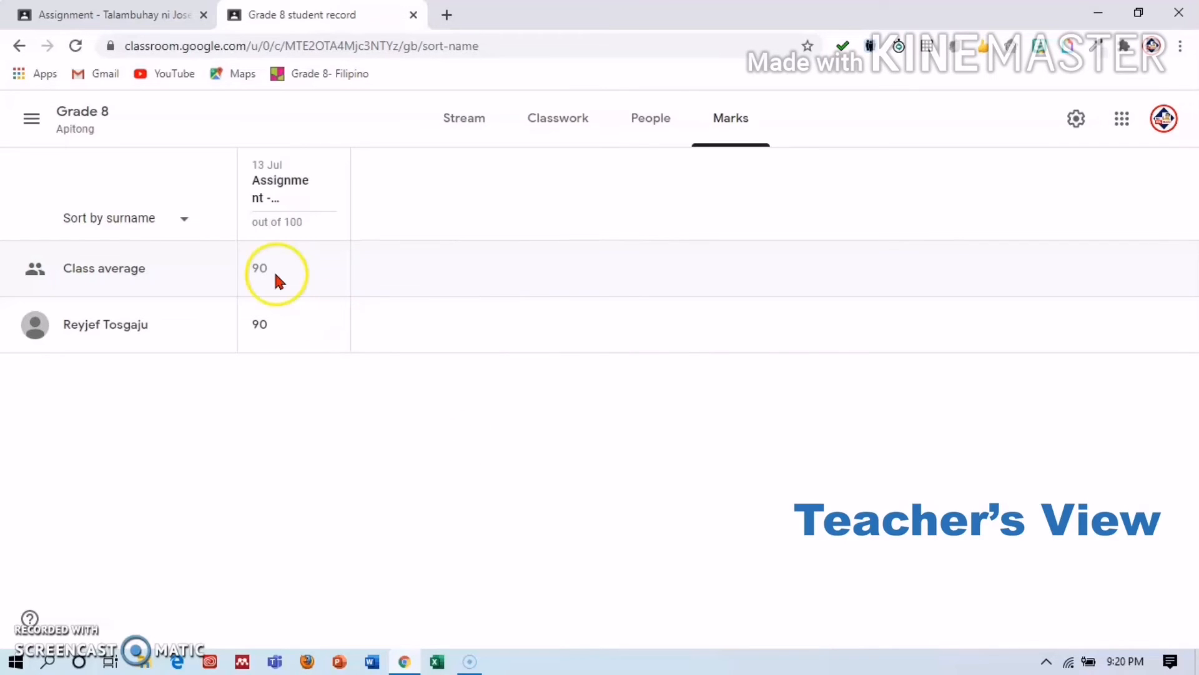
left_click(733, 115)
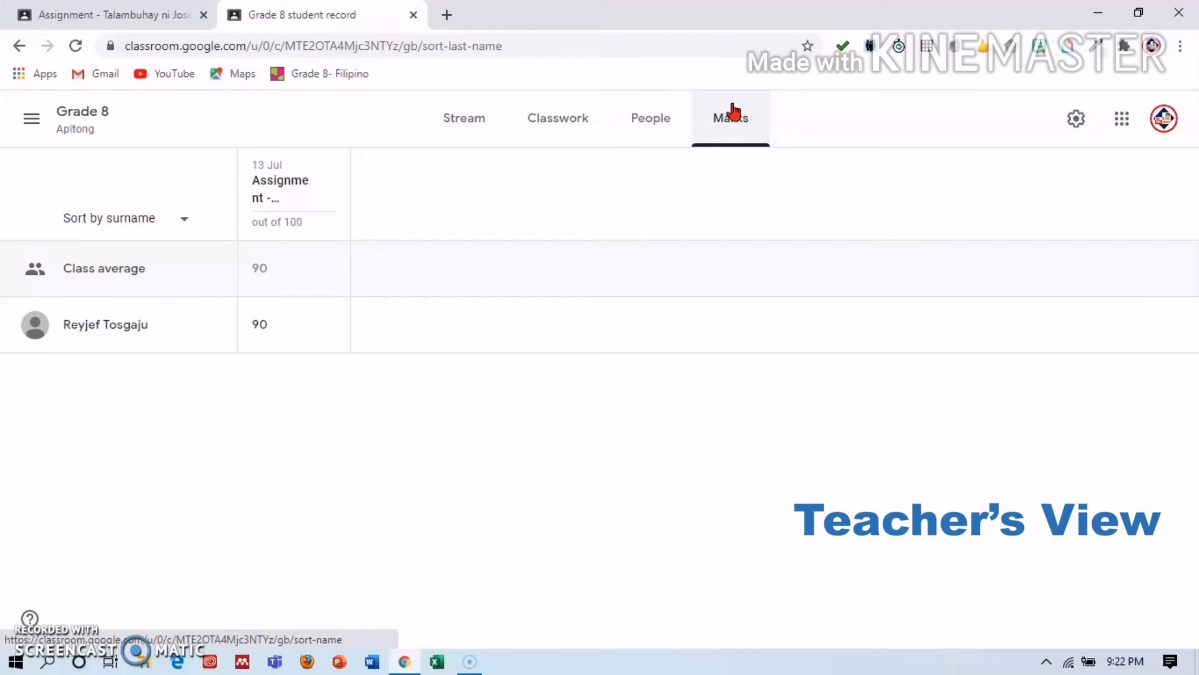
left_click(571, 116)
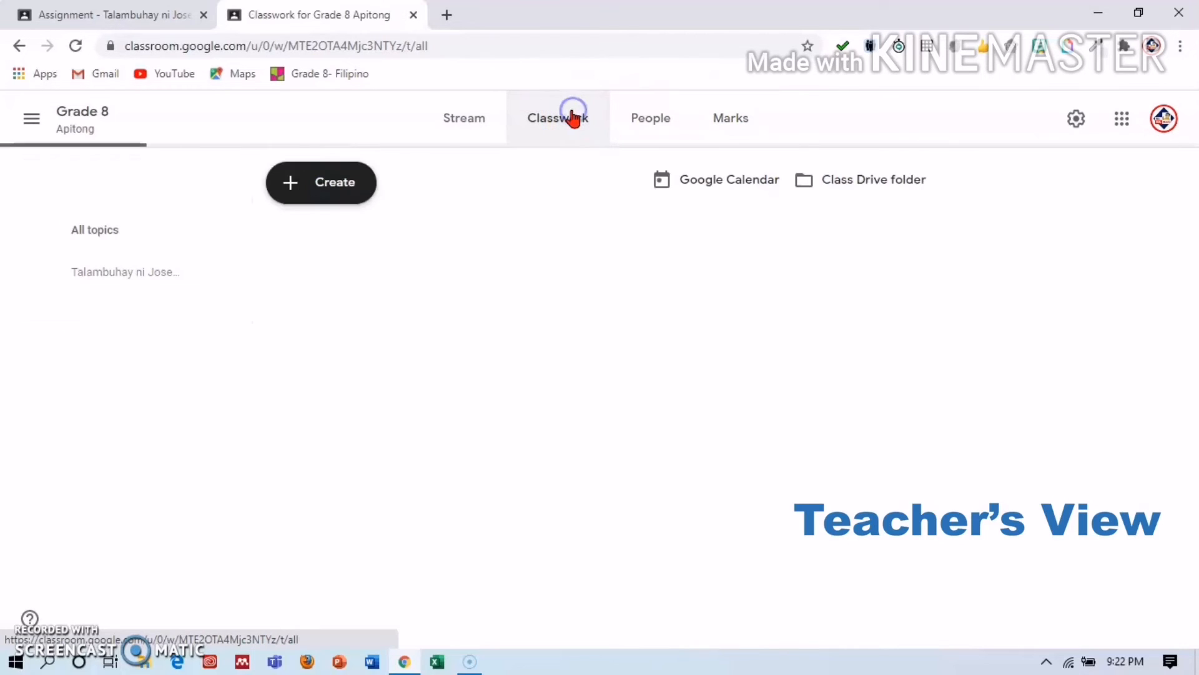
Start a new Material post titled 'Noli Me Tangere'.
left_click(310, 204)
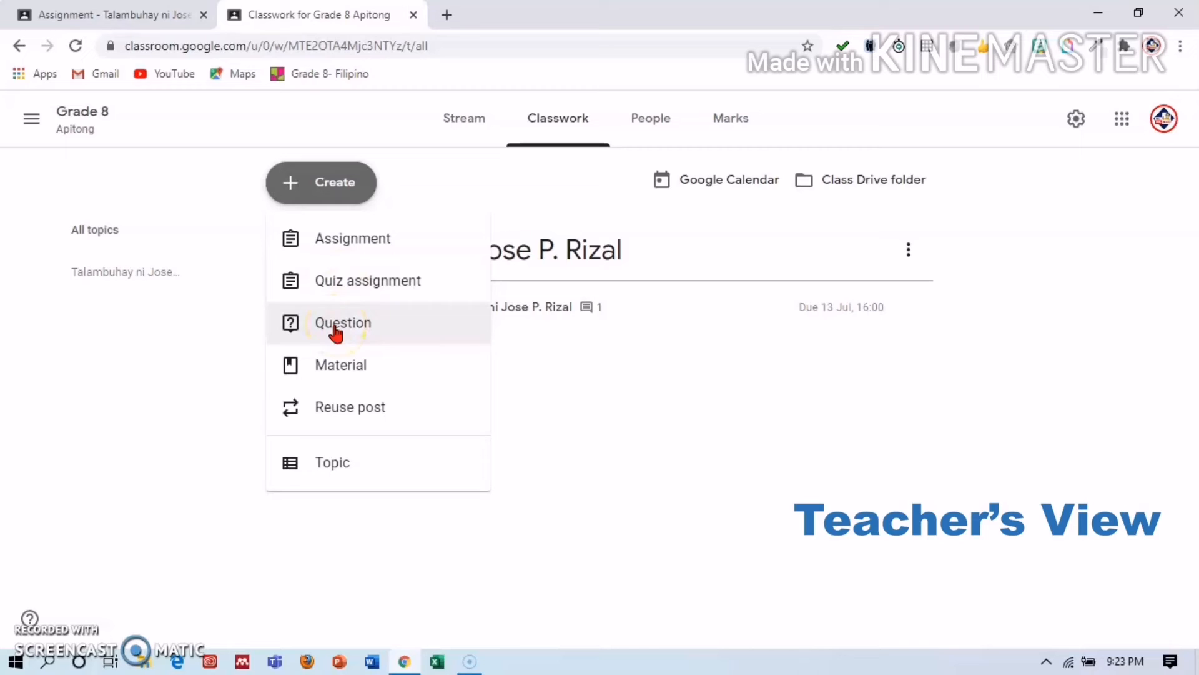
left_click(337, 368)
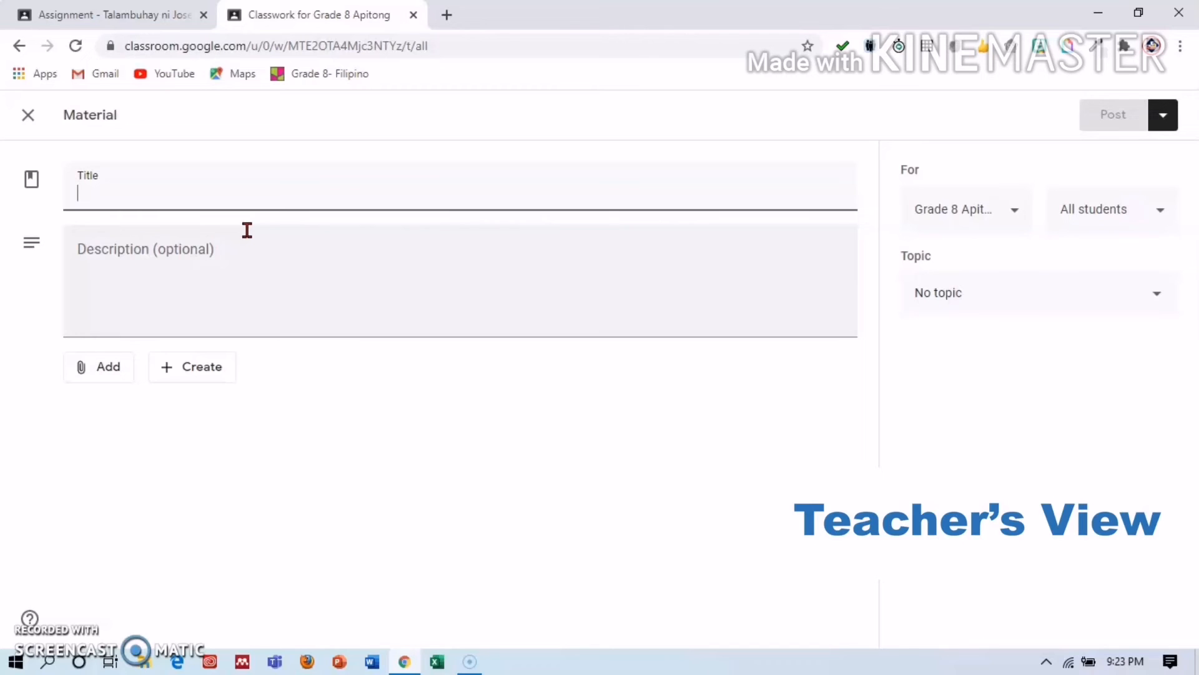
type("Noli Me Tanga")
key("BackSpace")
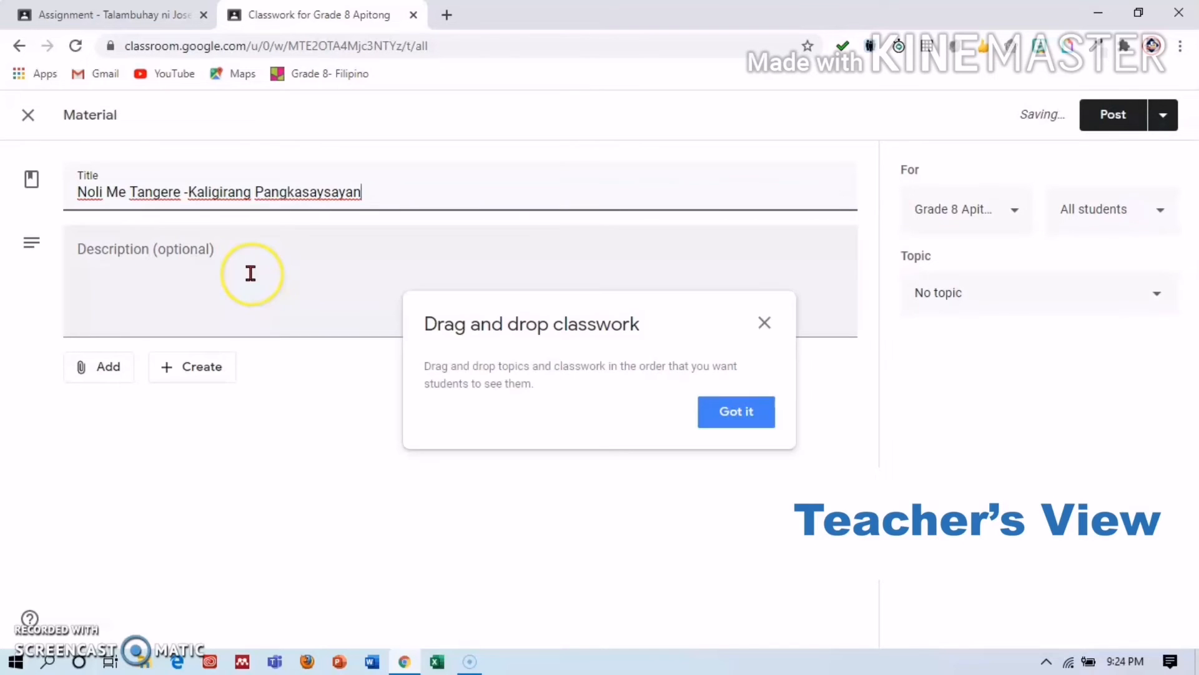
Add the description 'Basahin at Pag-aralan' and post the material to the class.
left_click(759, 325)
left_click(460, 286)
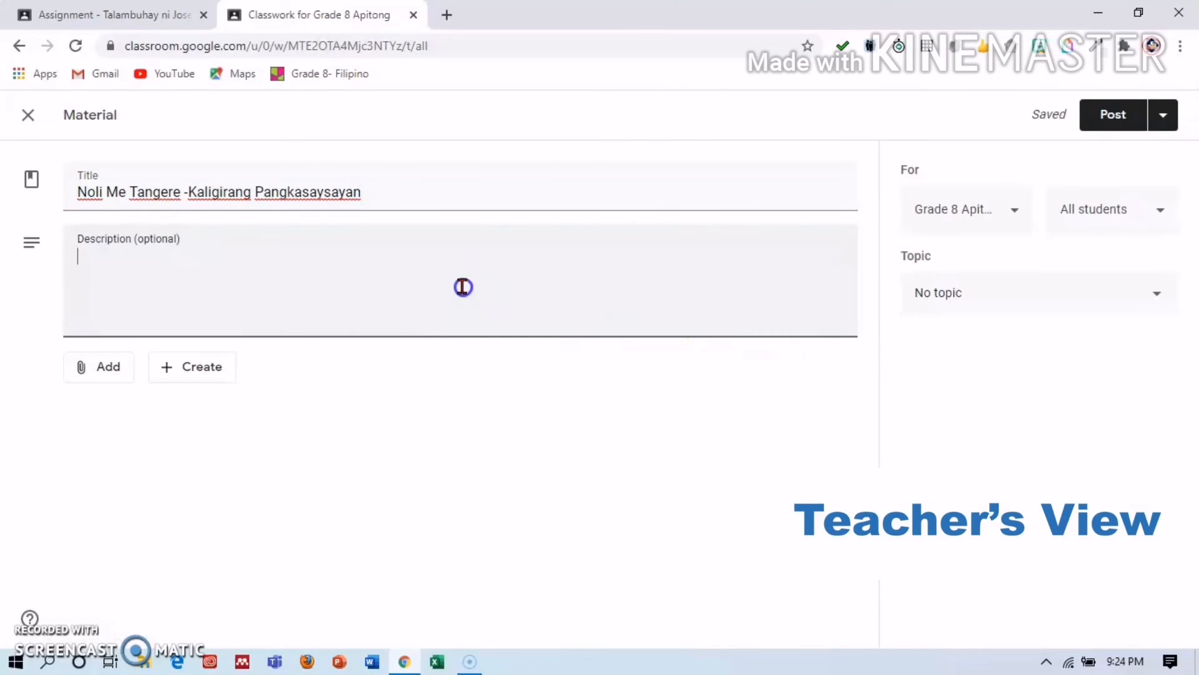
type("Basahin at Pag-ara")
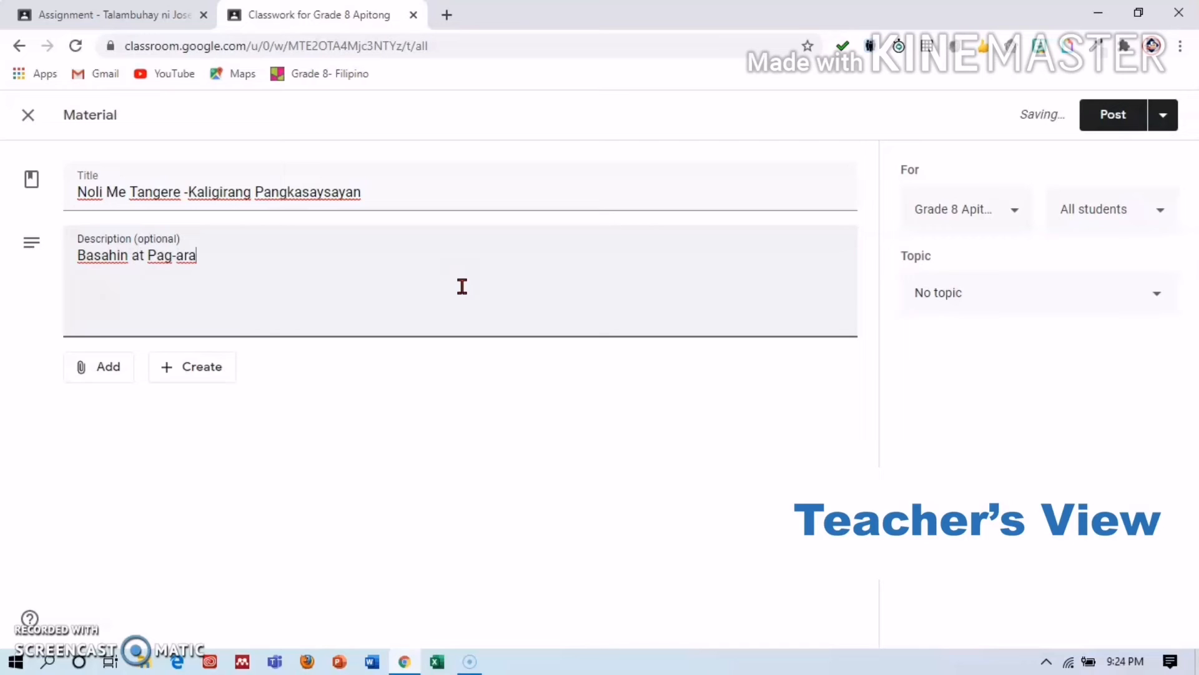
type("lam")
key("BackSpace")
type("n")
left_click(388, 322)
left_click(121, 374)
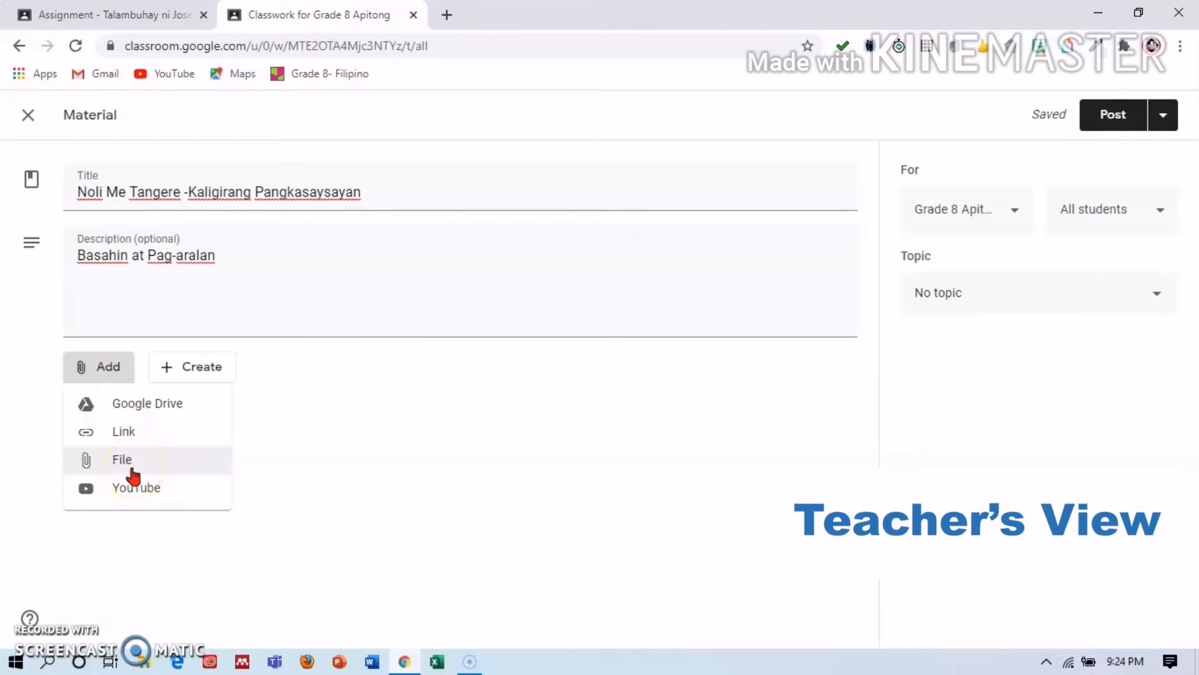
left_click(286, 437)
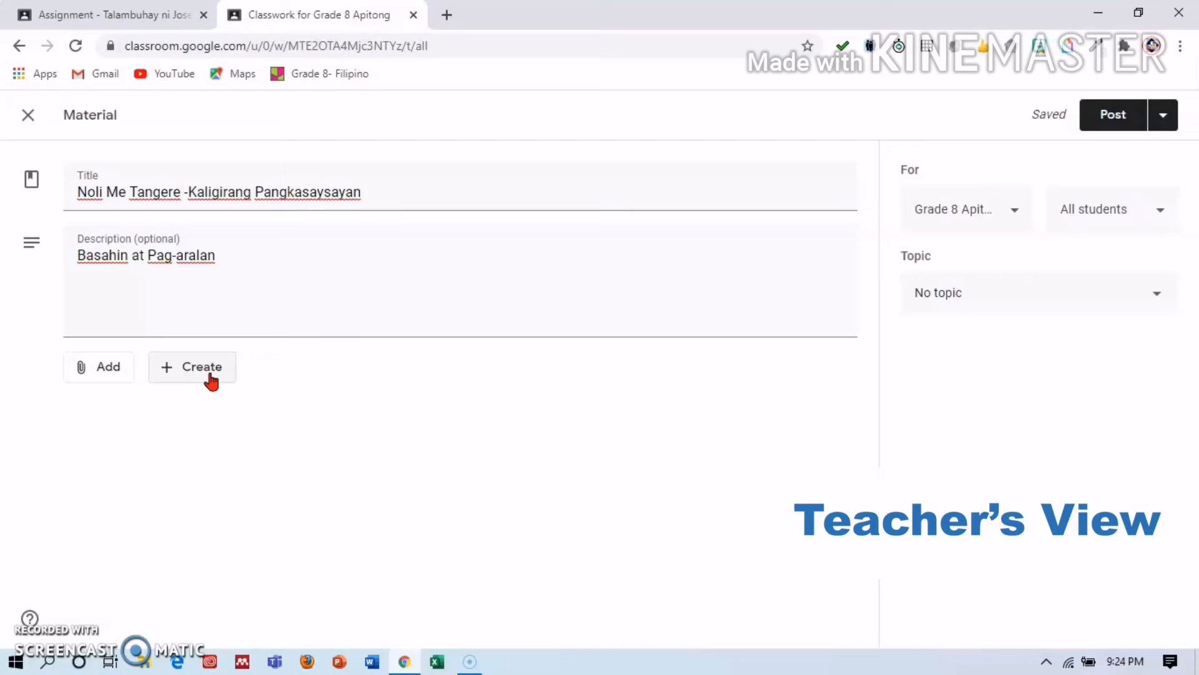
left_click(1094, 121)
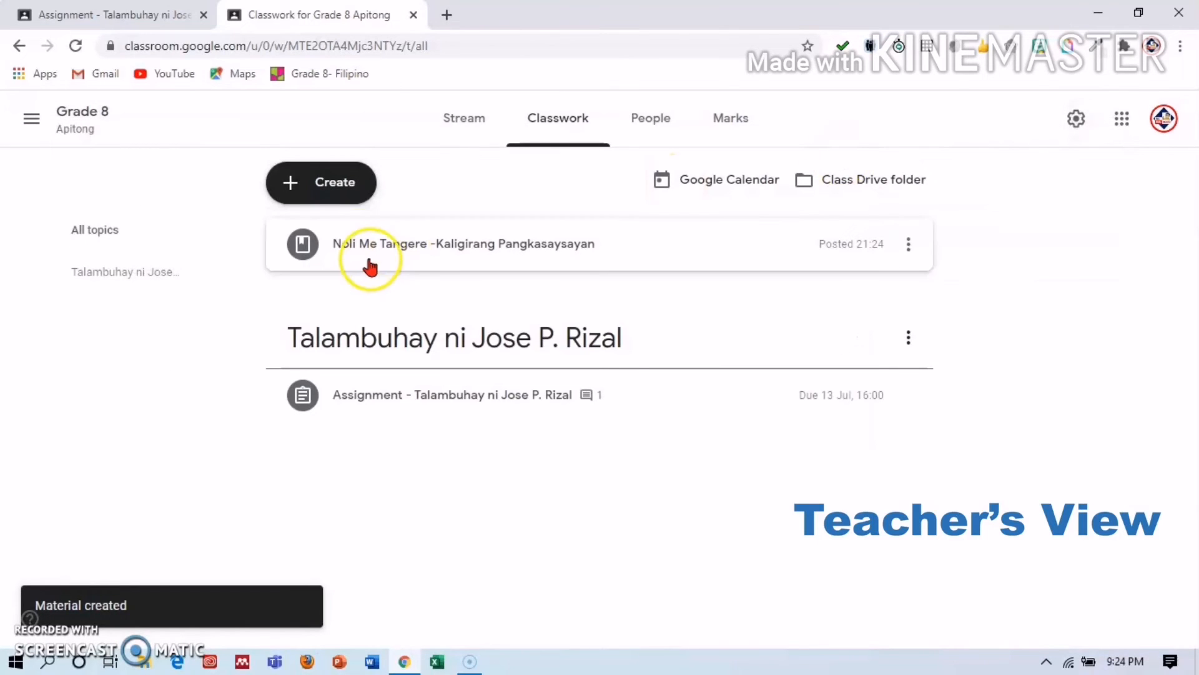
Try Reuse post, cancel the class selection, and bring the classwork types list back up.
left_click(335, 181)
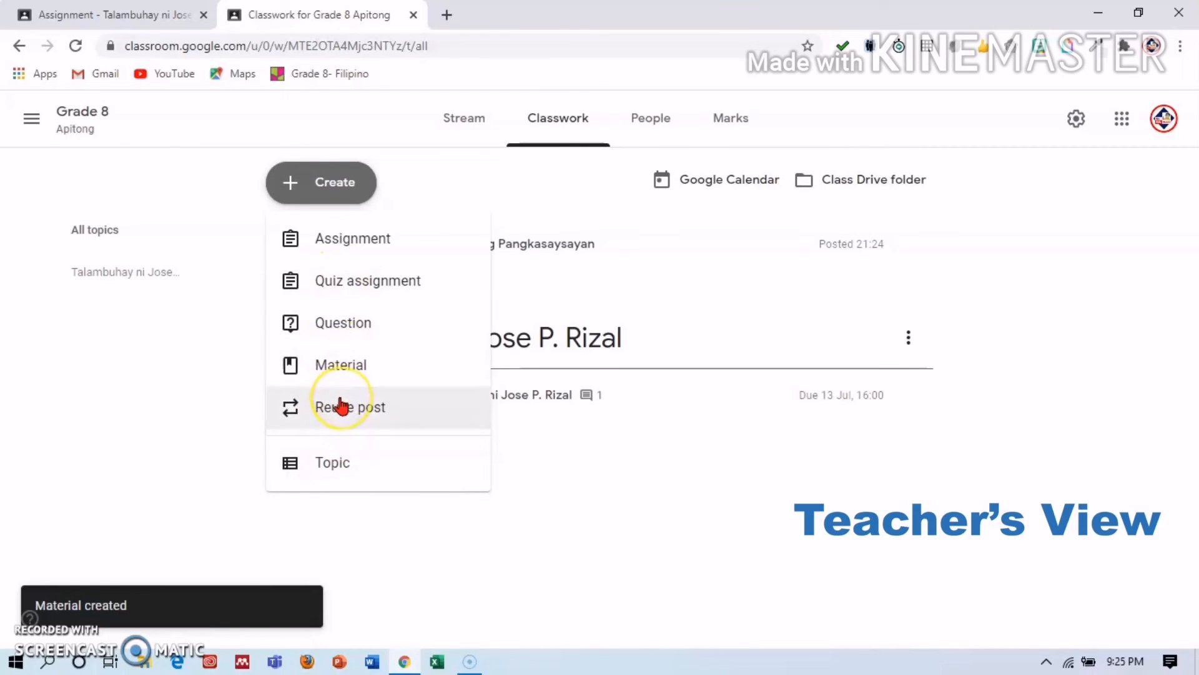
left_click(370, 407)
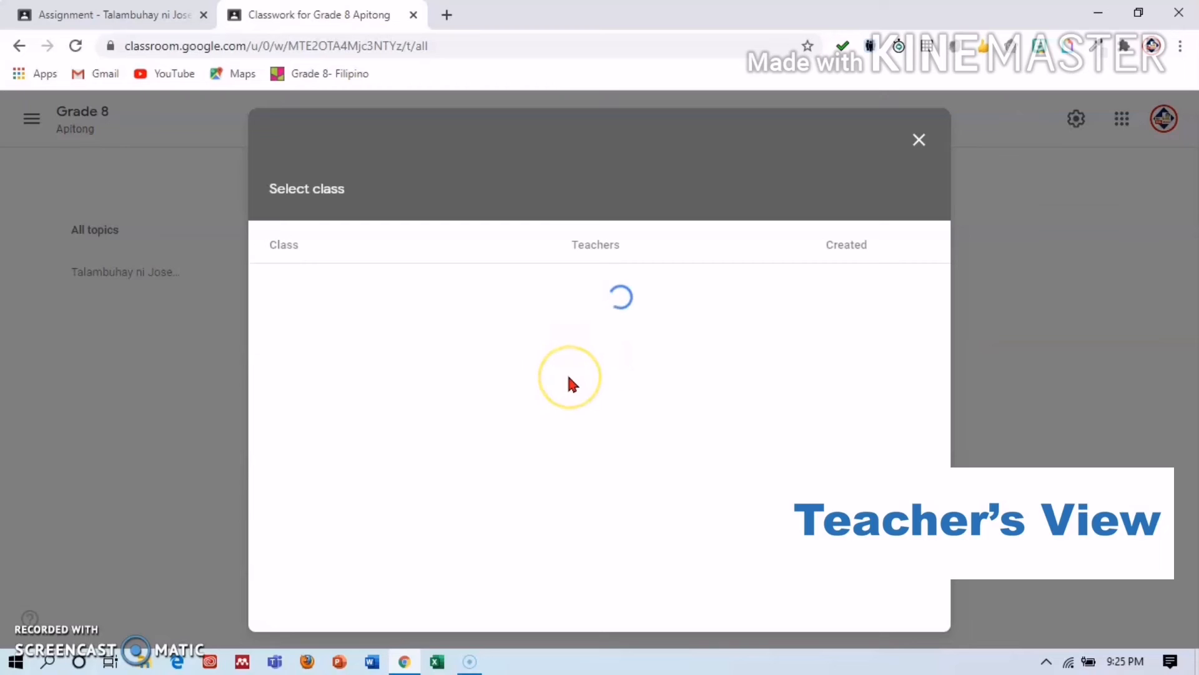
left_click(923, 134)
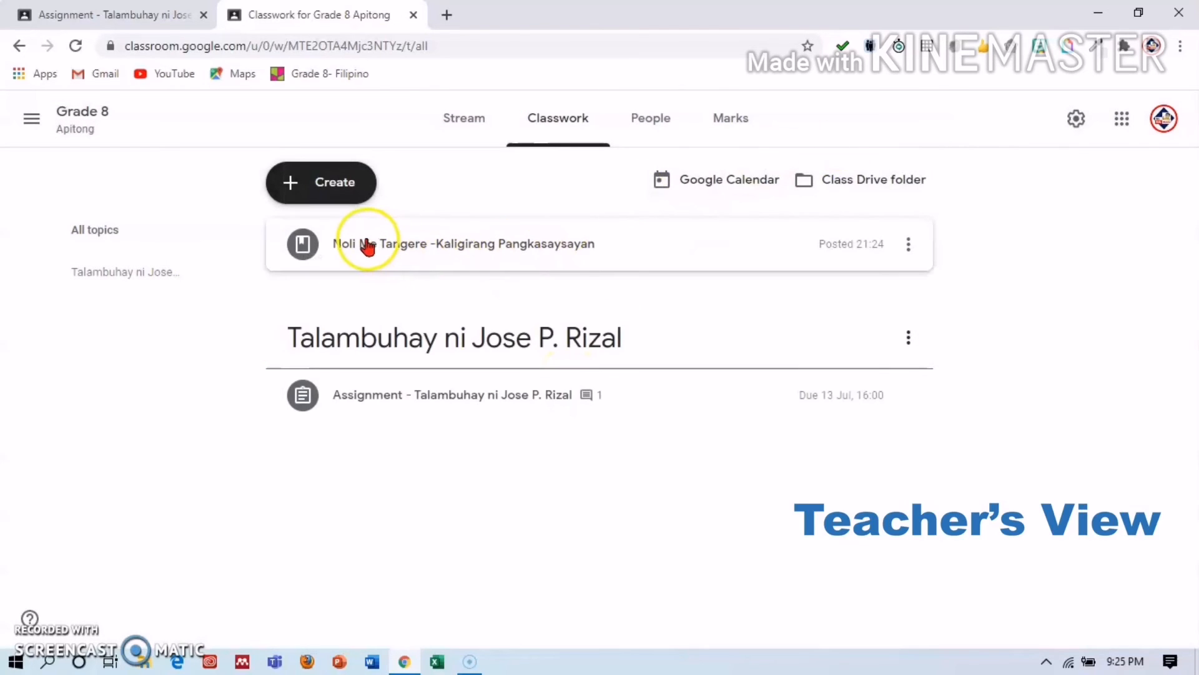
left_click(298, 198)
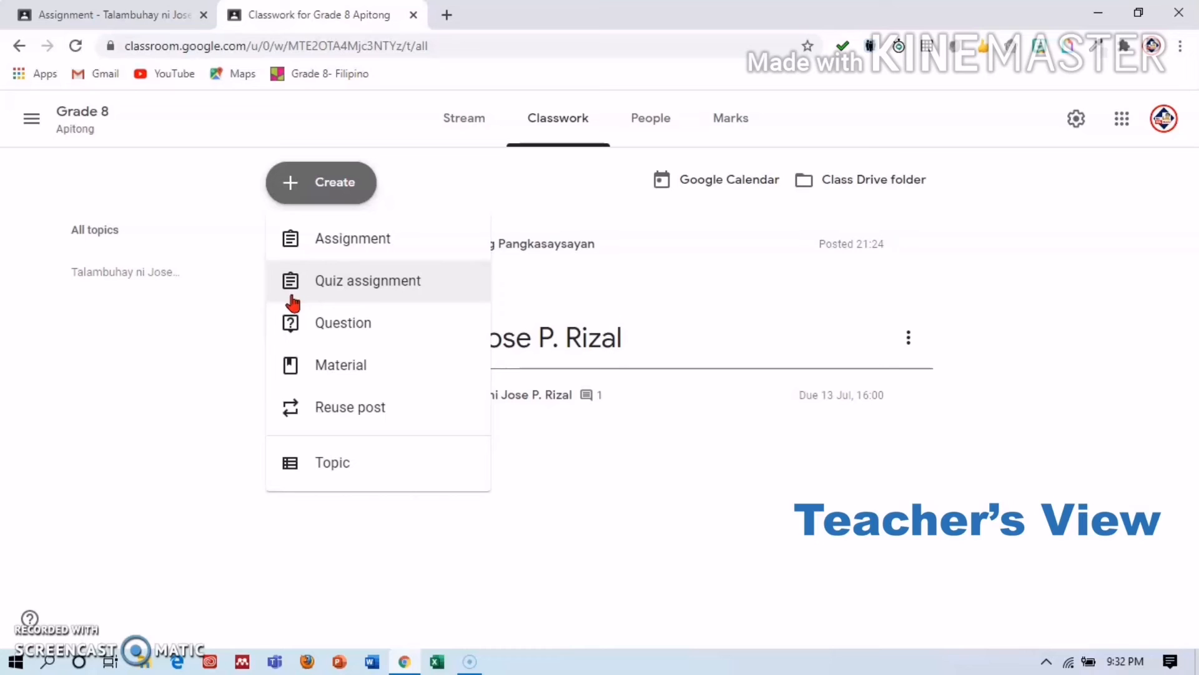
left_click(294, 338)
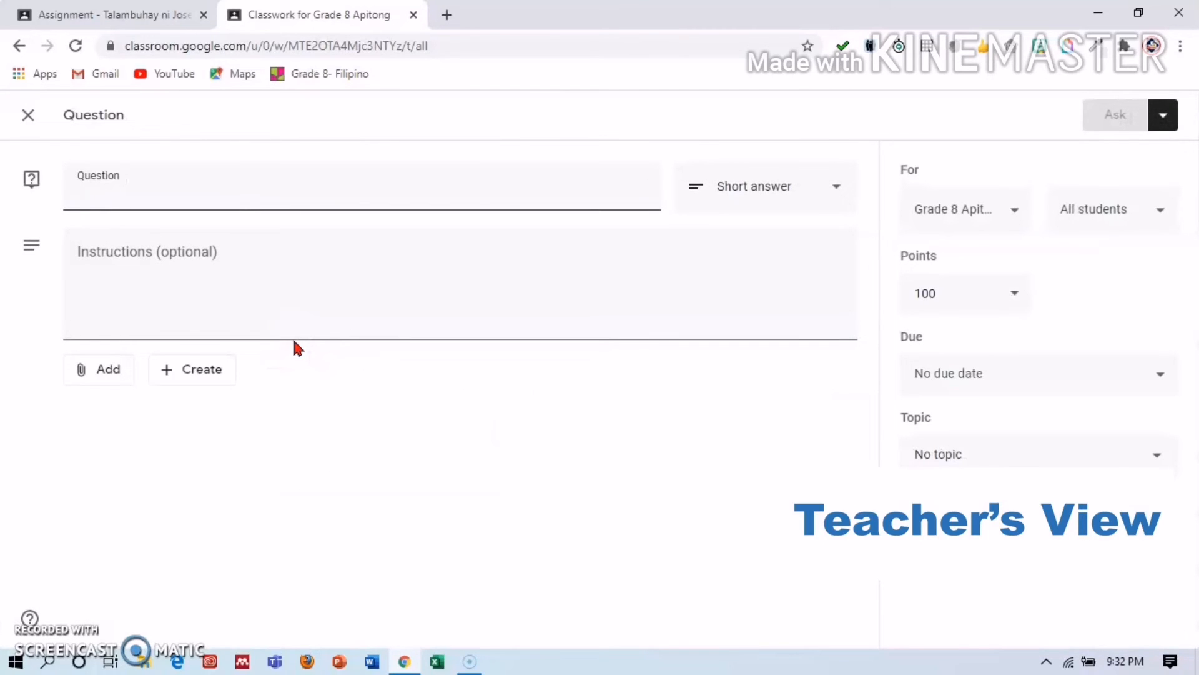
left_click(244, 184)
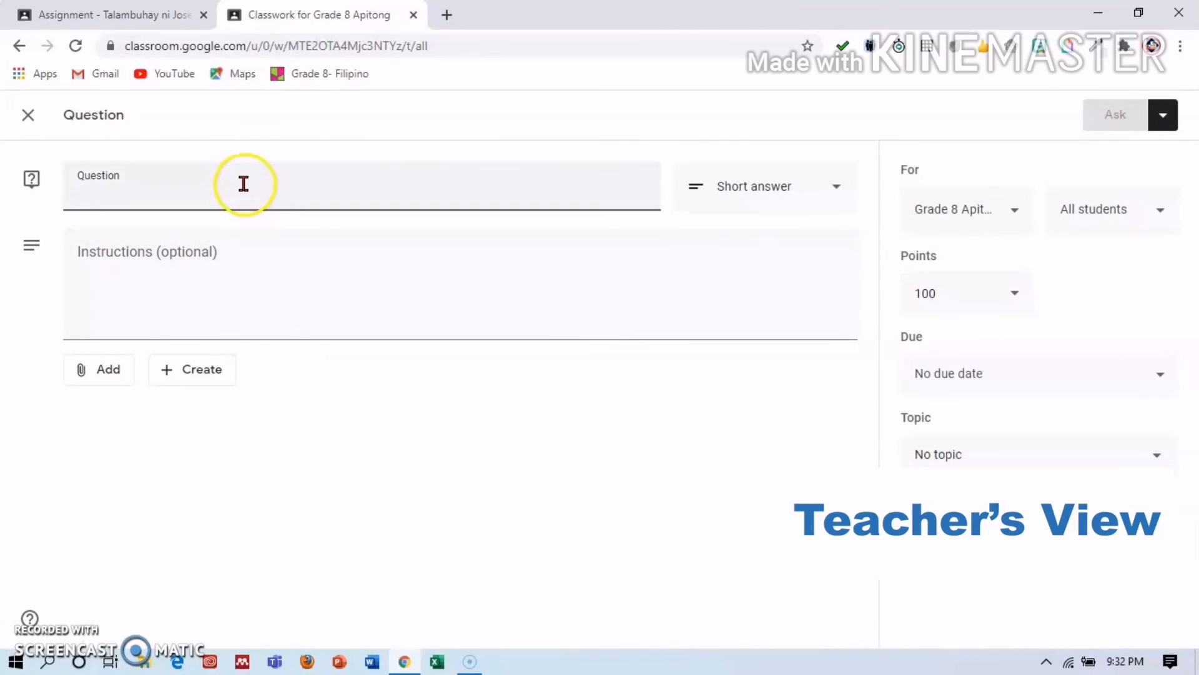
left_click(1014, 213)
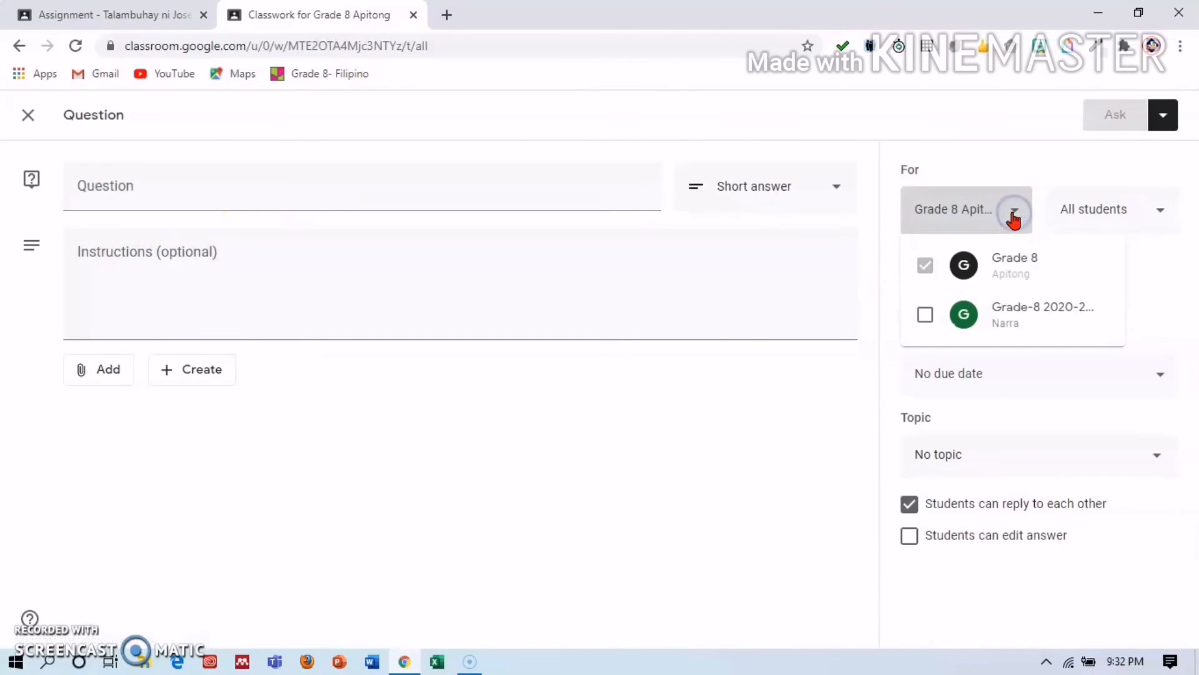
left_click(1152, 208)
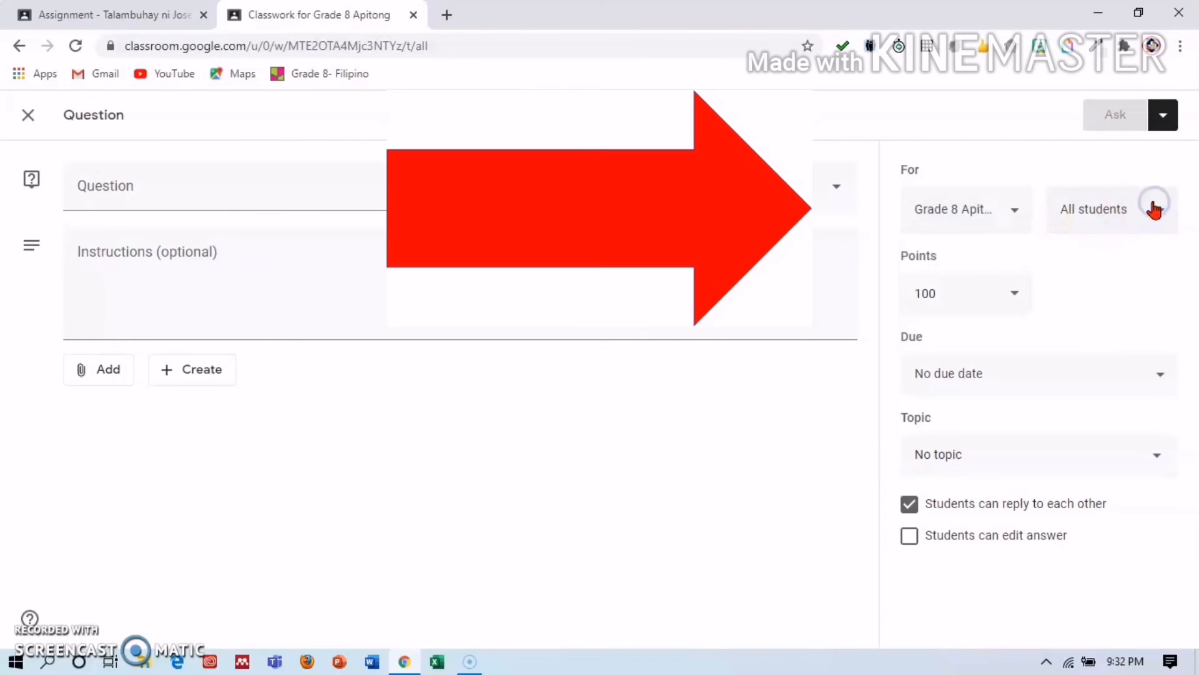
left_click(1022, 299)
left_click(968, 295)
key("BackSpace")
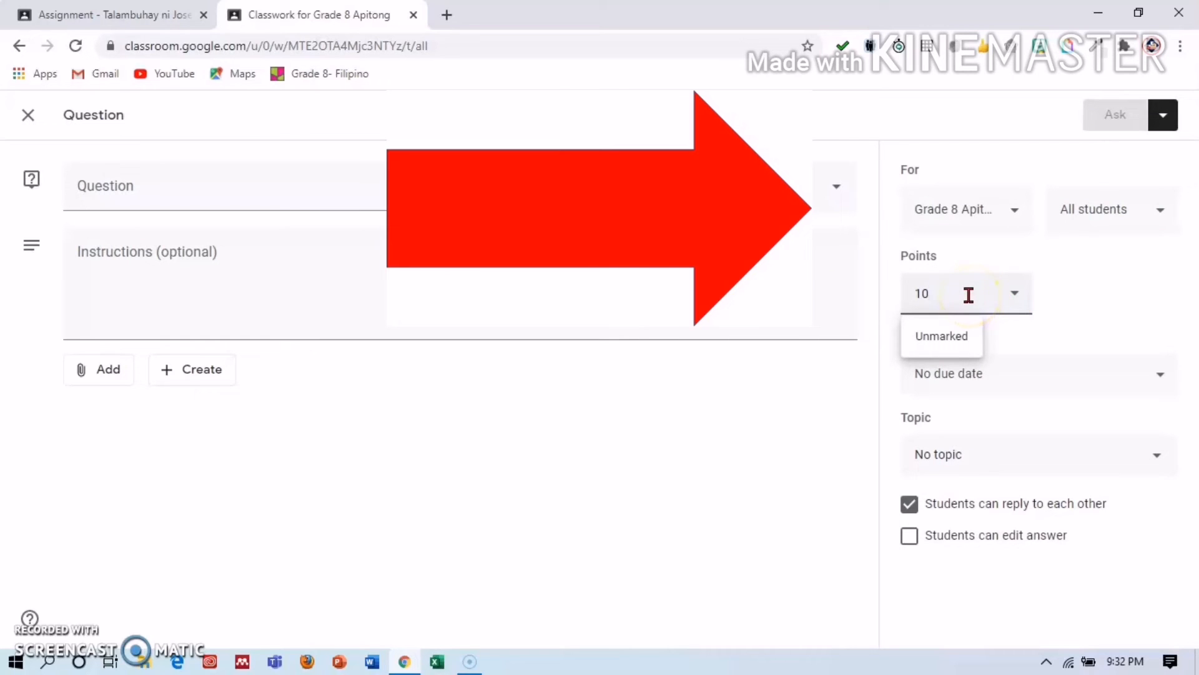
left_click(1087, 303)
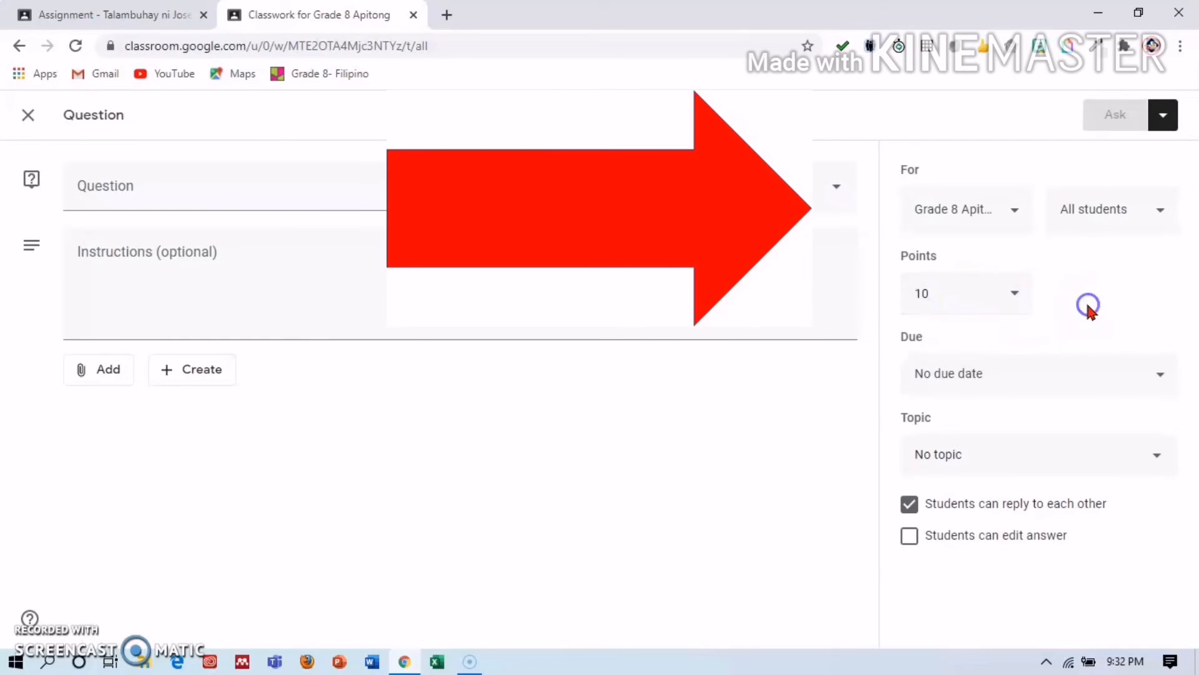
left_click(1159, 375)
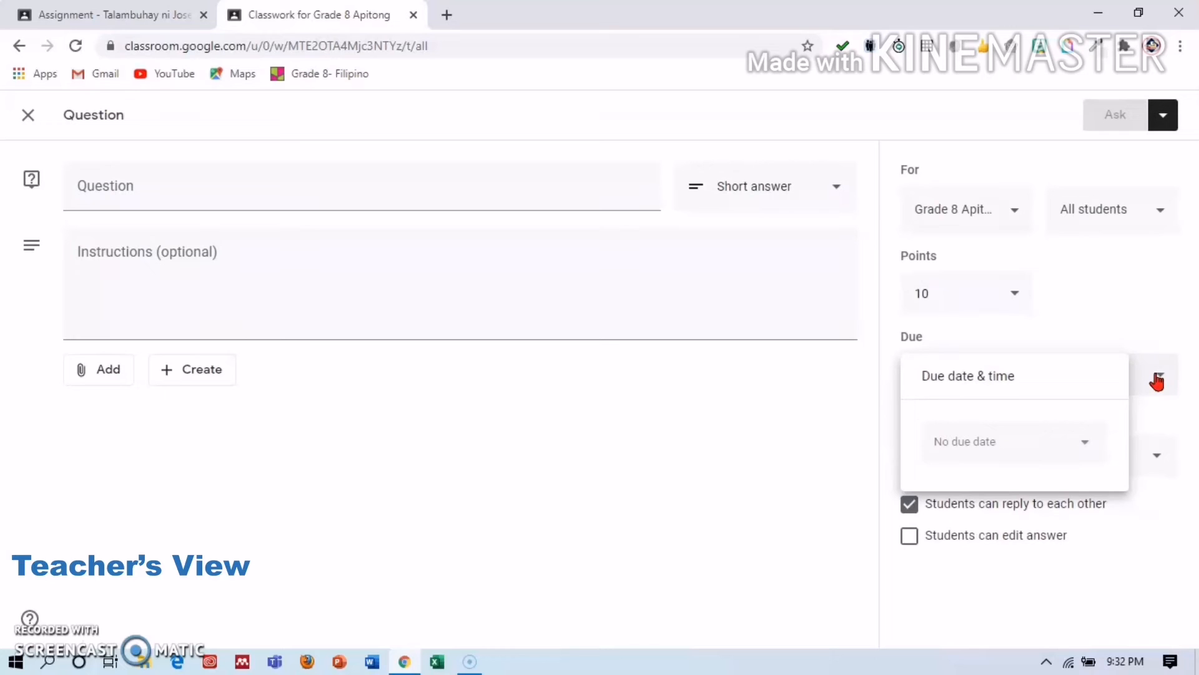
left_click(1085, 445)
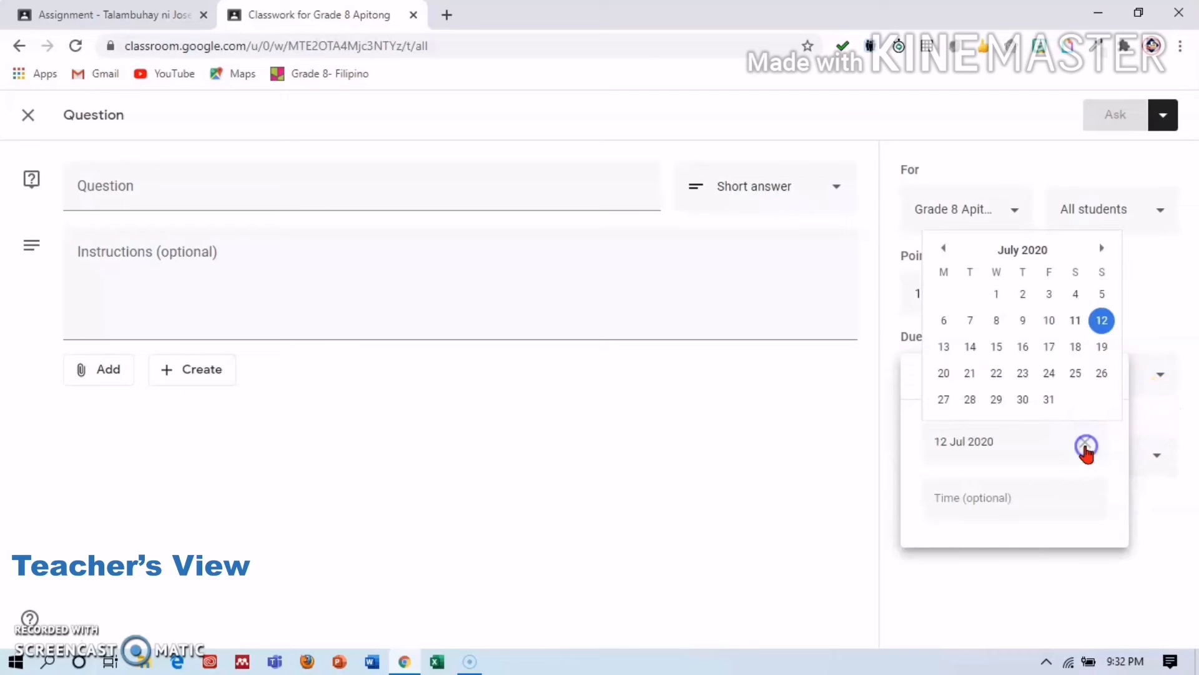
left_click(1001, 351)
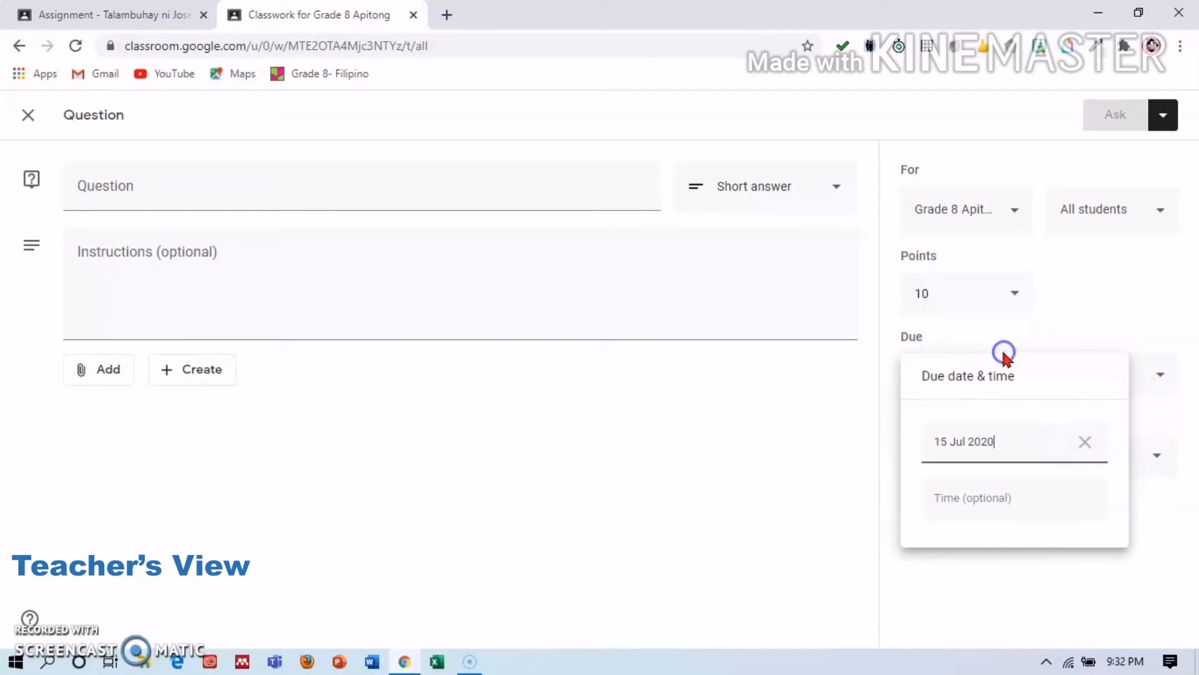
left_click(1179, 524)
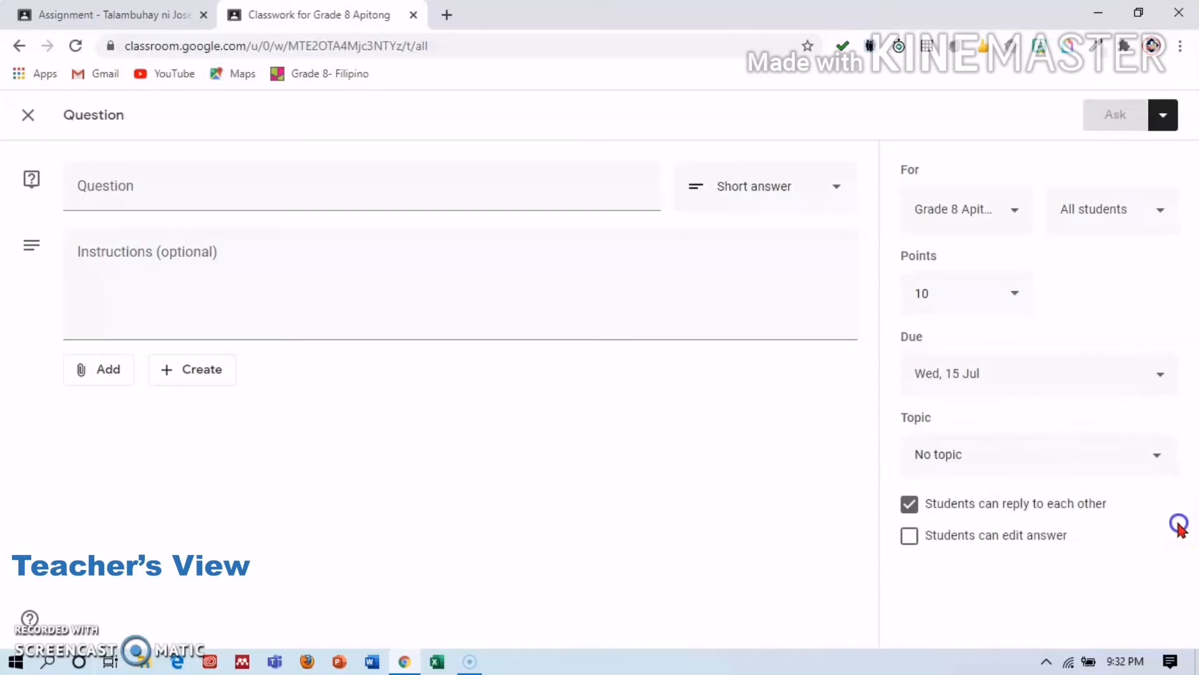
left_click(1147, 381)
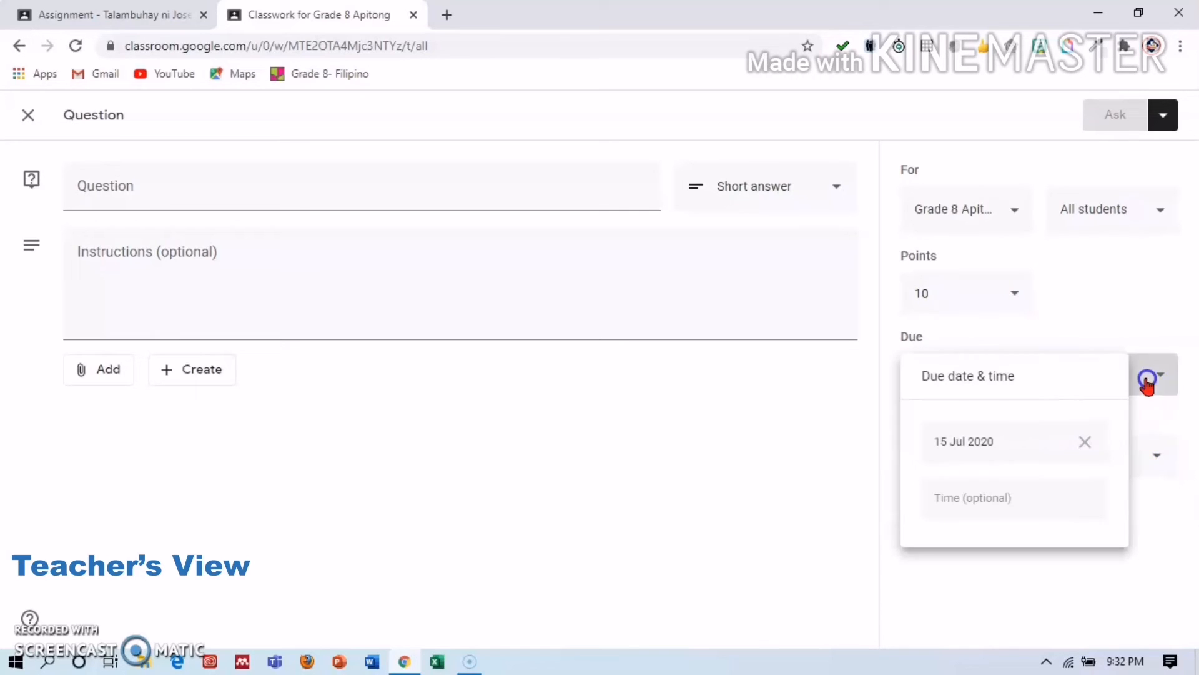
left_click(1010, 517)
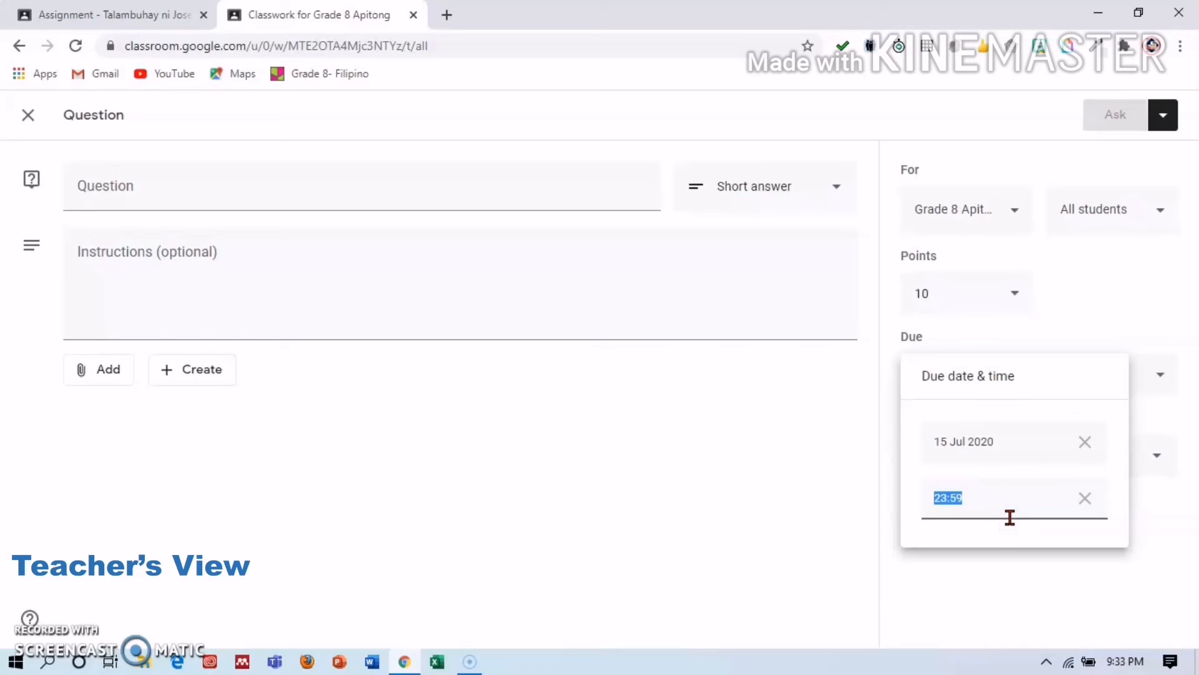
type("19")
key("BackSpace")
type("000")
key("BackSpace")
key("BackSpace")
type(":00")
left_click(1138, 530)
left_click(1163, 536)
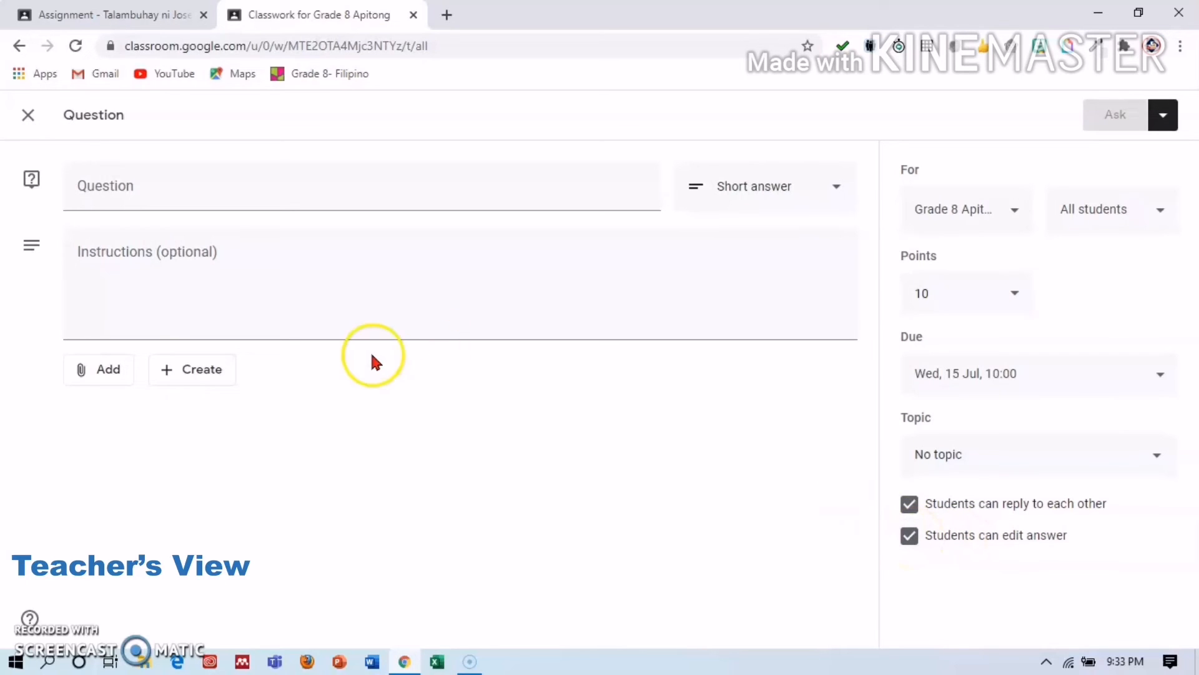
left_click(309, 198)
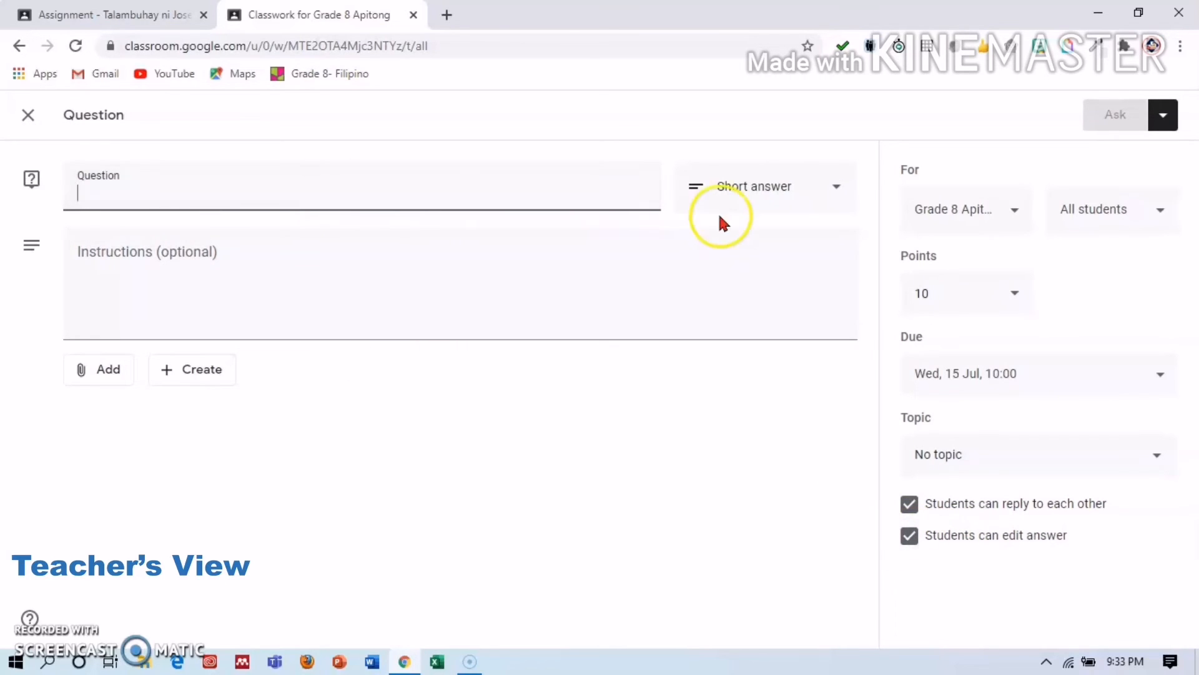
left_click(832, 182)
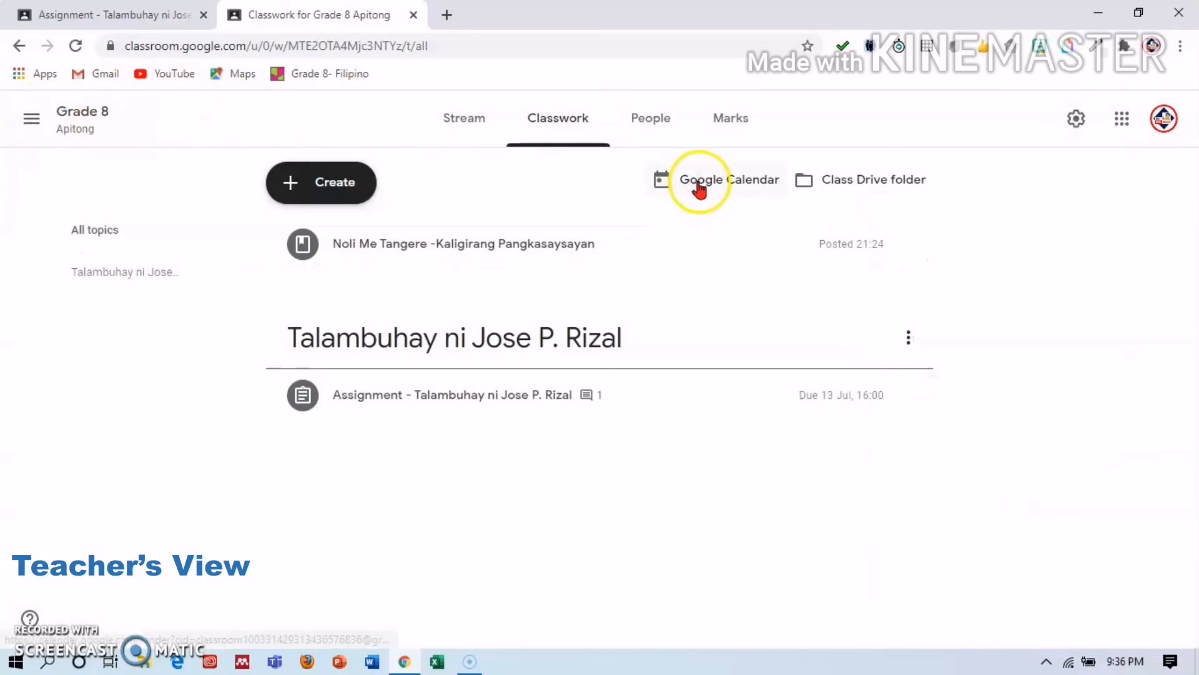
Start a blank quiz assignment titled 'Taligirang Pangkasaysayan ng Noli Me Tangere'.
left_click(299, 184)
left_click(324, 289)
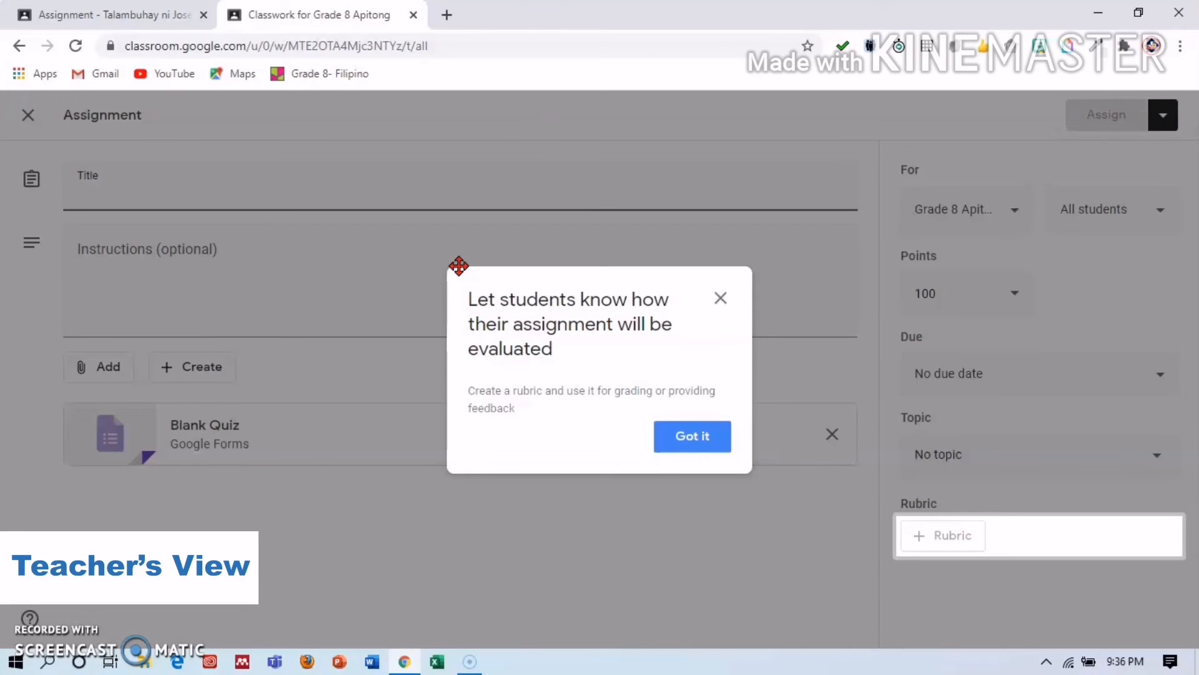
left_click(721, 299)
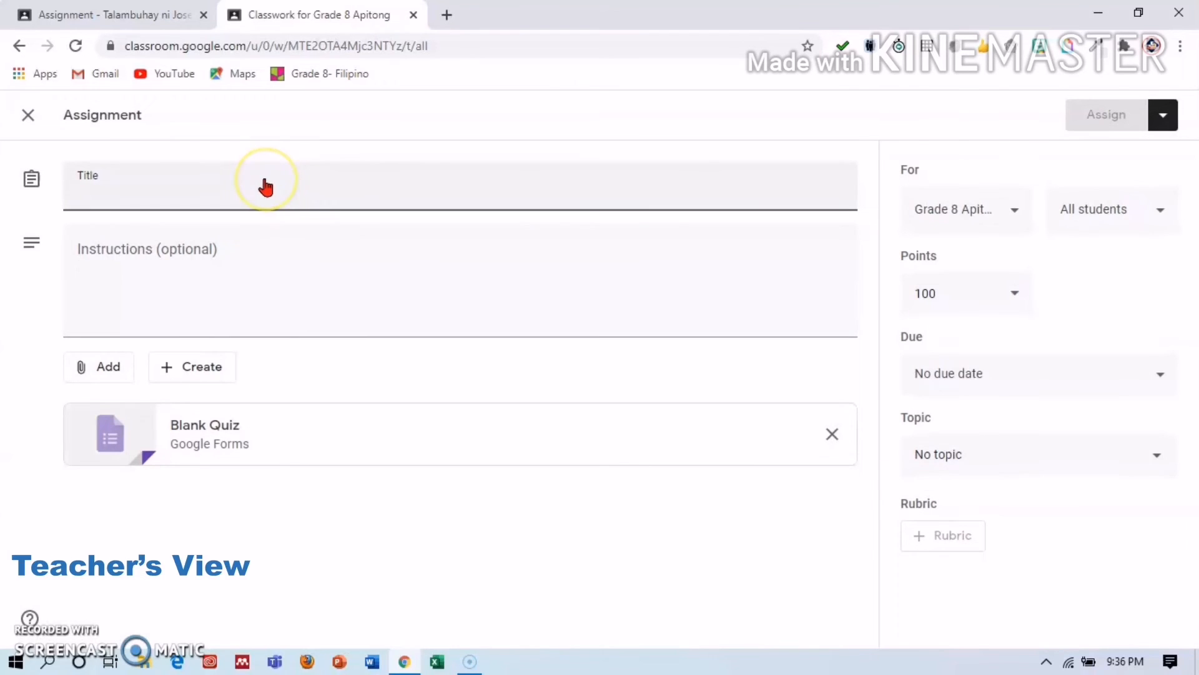
type("Taligirang Pangkasaysayan ng Noli Me Tangere")
left_click(334, 270)
Add instructions 'Basahin at tukuyin ang tamang titik ng tamang sagot.' and open the Blank Quiz.
type("Basahin at tukuyin ang tamang titik ng ")
type("tamang sagot")
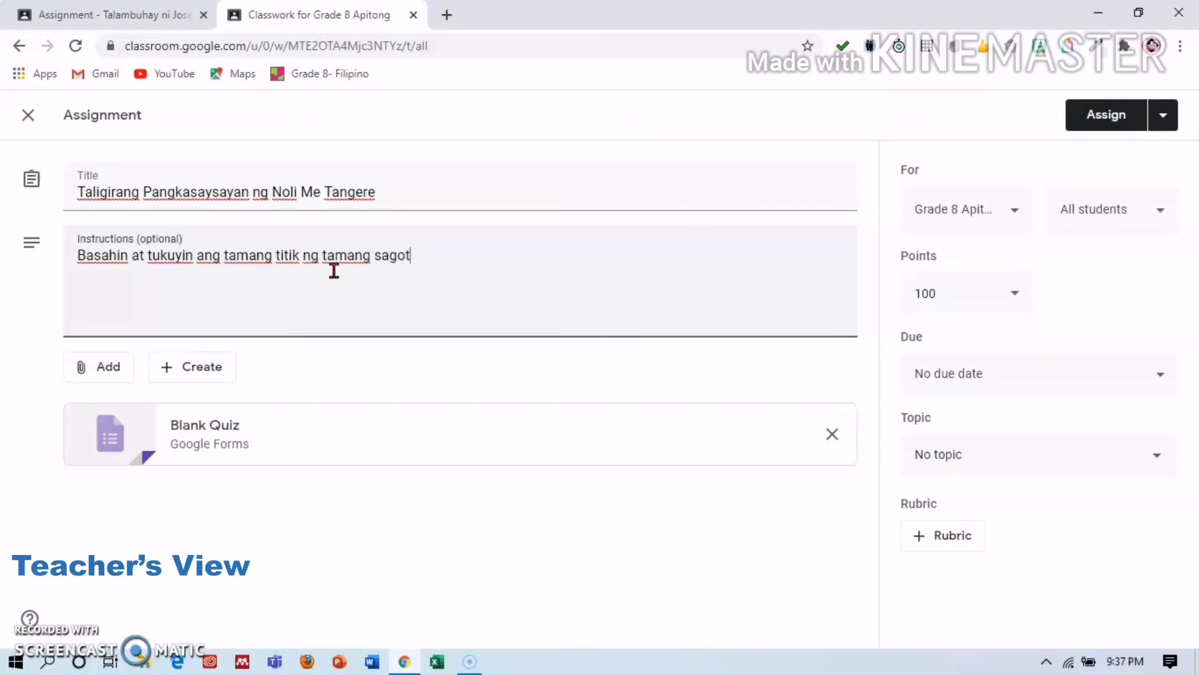
type(".")
left_click(265, 330)
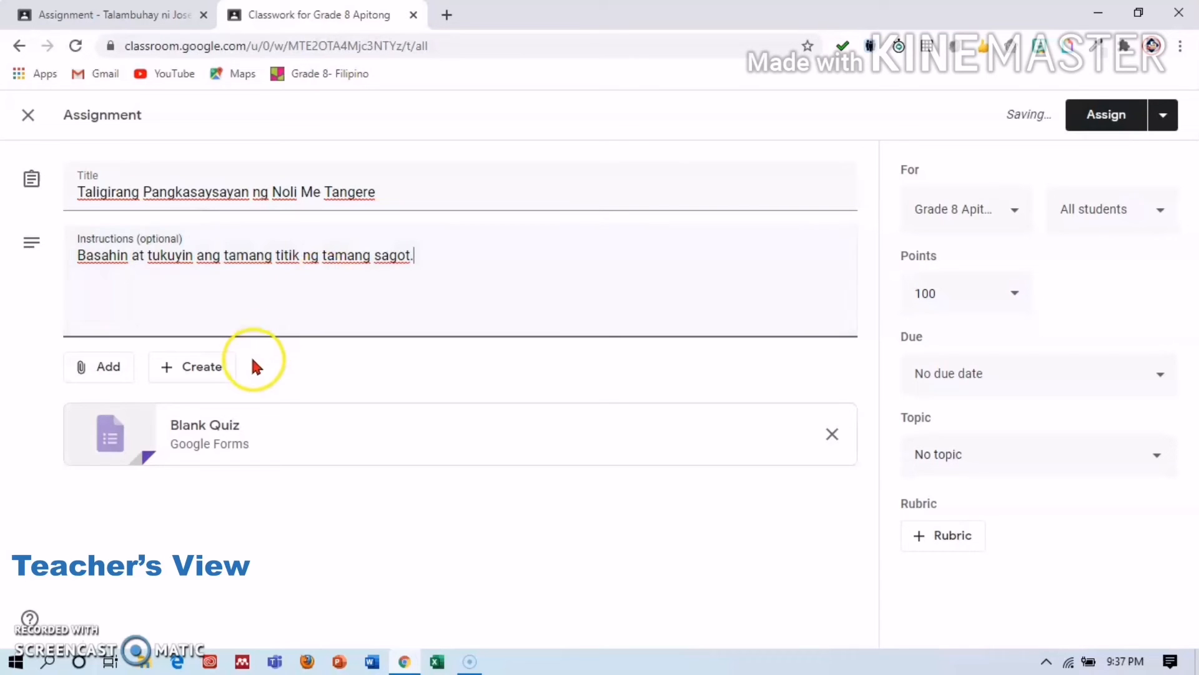
left_click(227, 424)
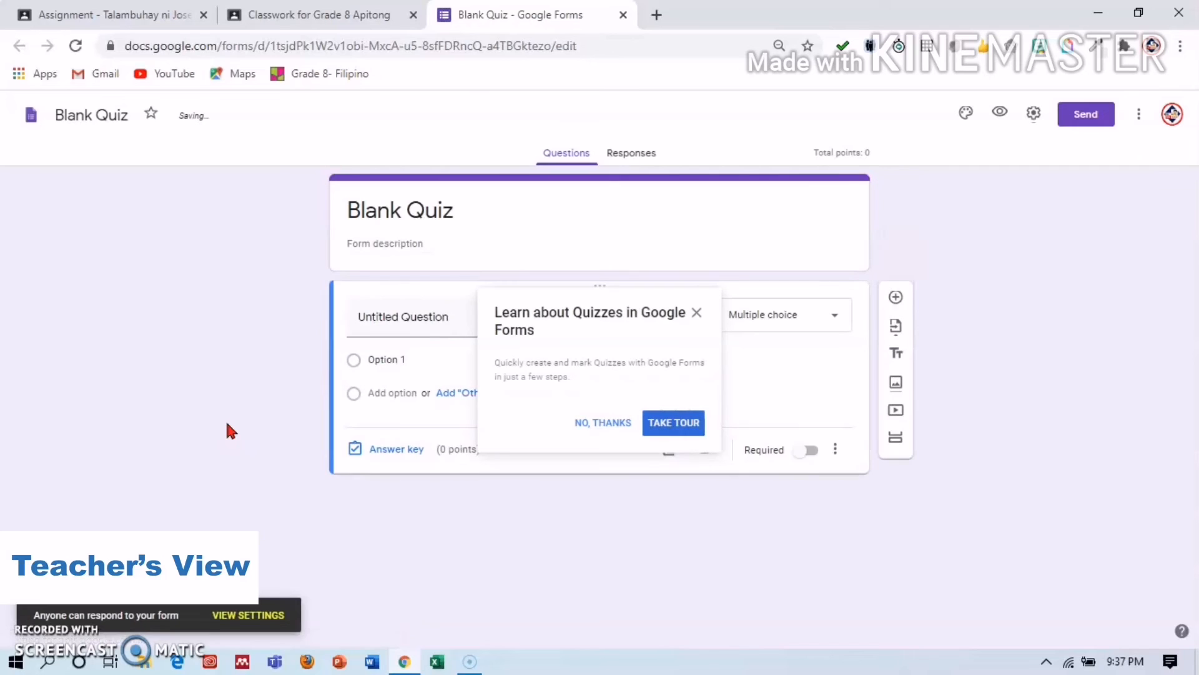
Dismiss the 'Learn about Quizzes in Google Forms' popup.
left_click(696, 315)
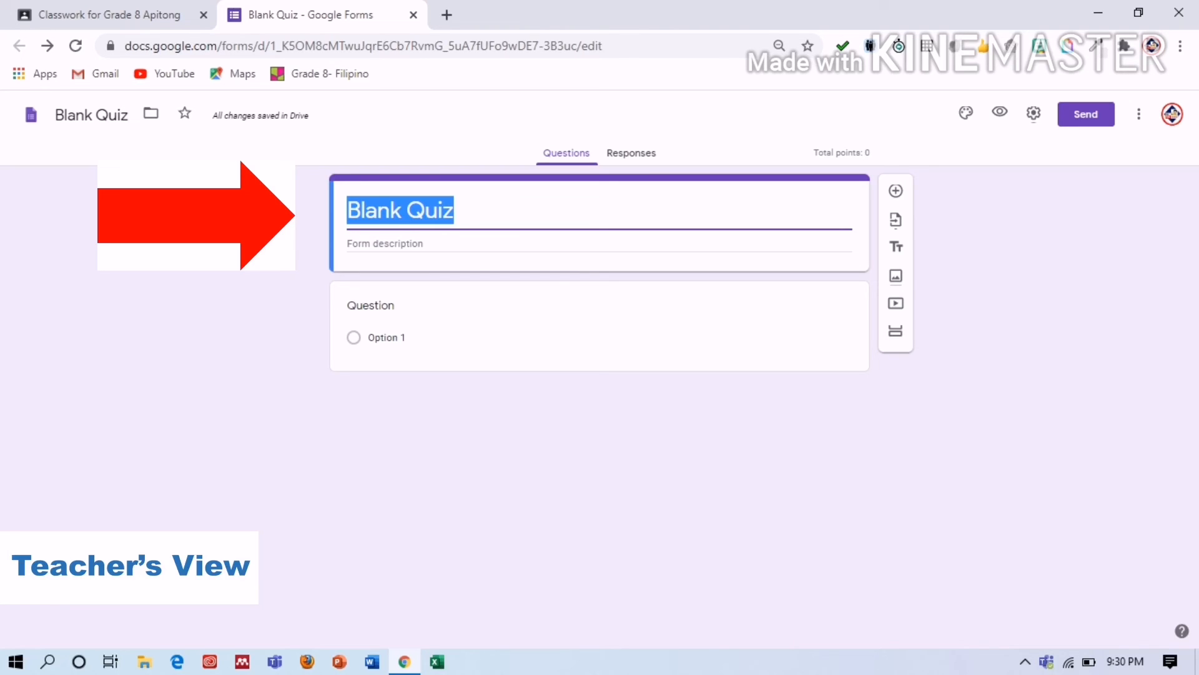
Begin editing the form description and the first question card.
left_click(385, 244)
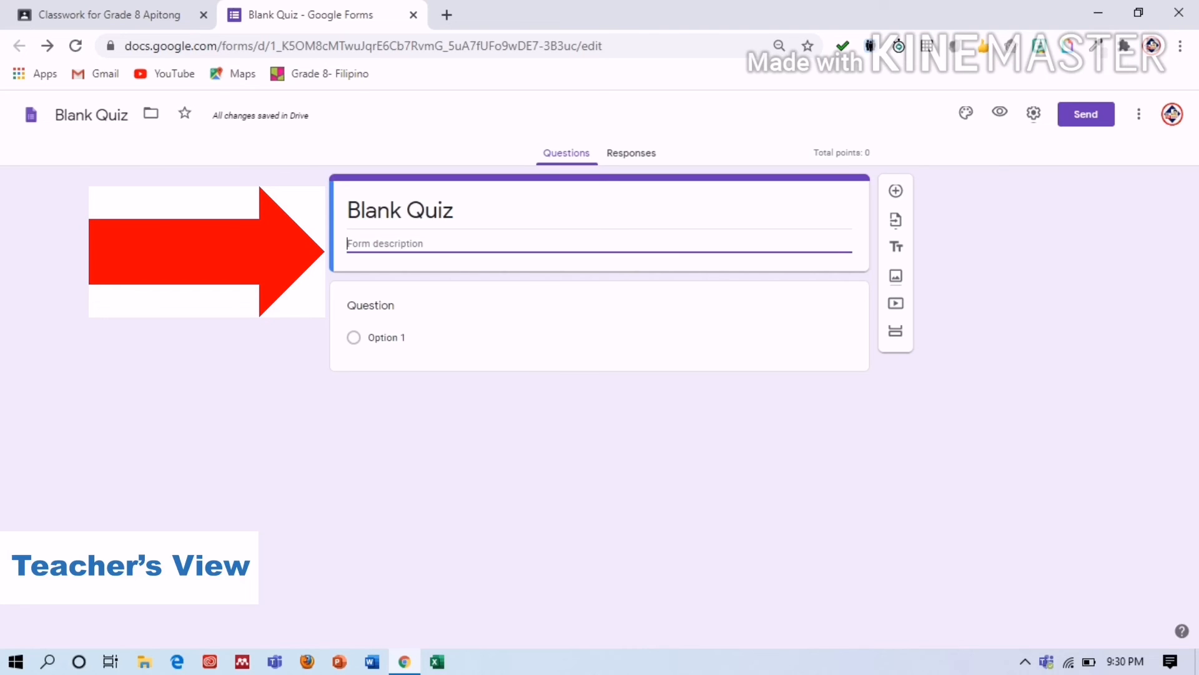
left_click(371, 305)
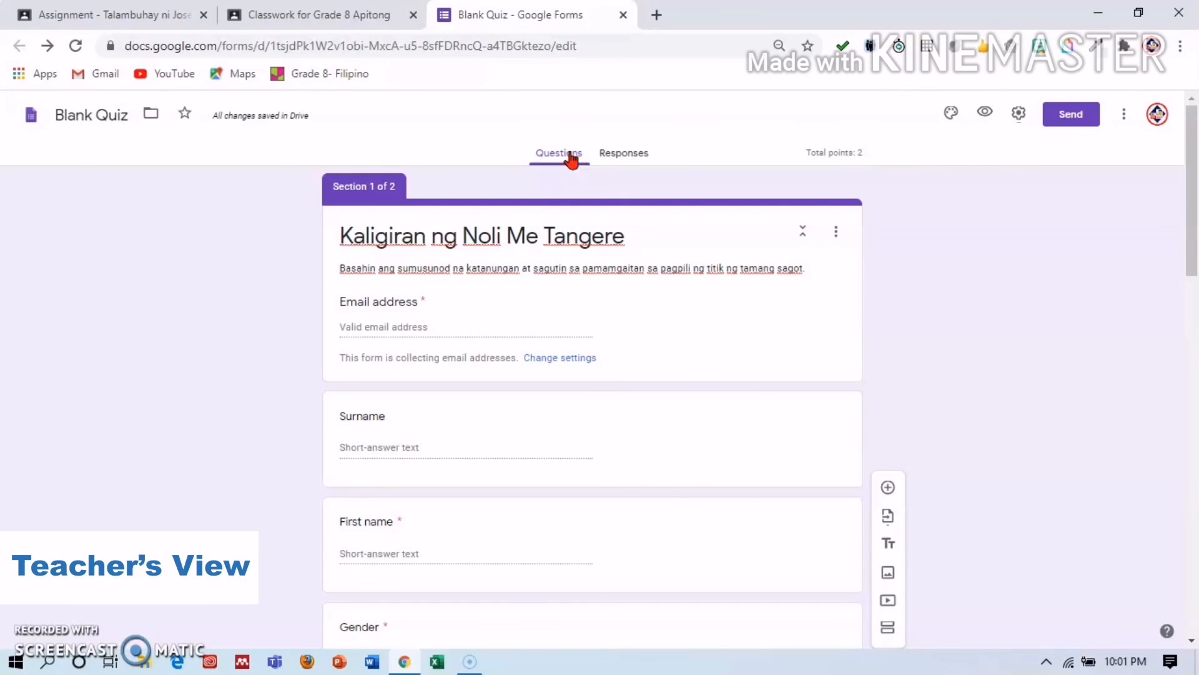
Check the Send options, then select the quiz form's full web address in the address bar.
double_click(602, 46)
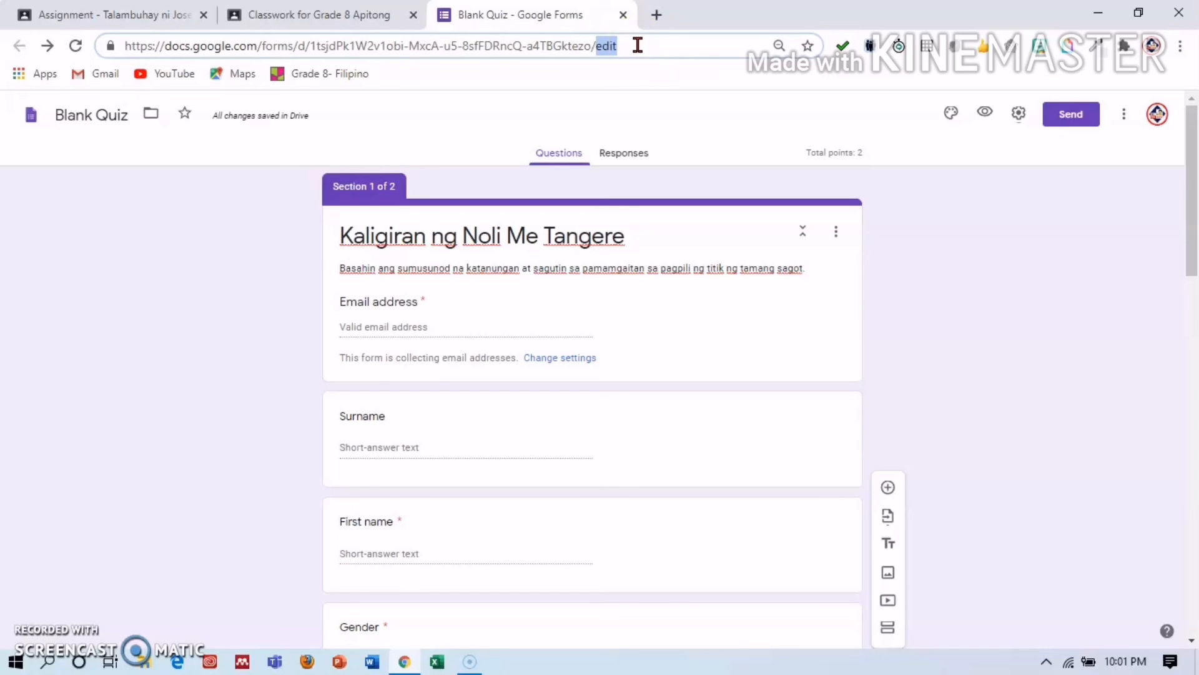
left_click(1062, 118)
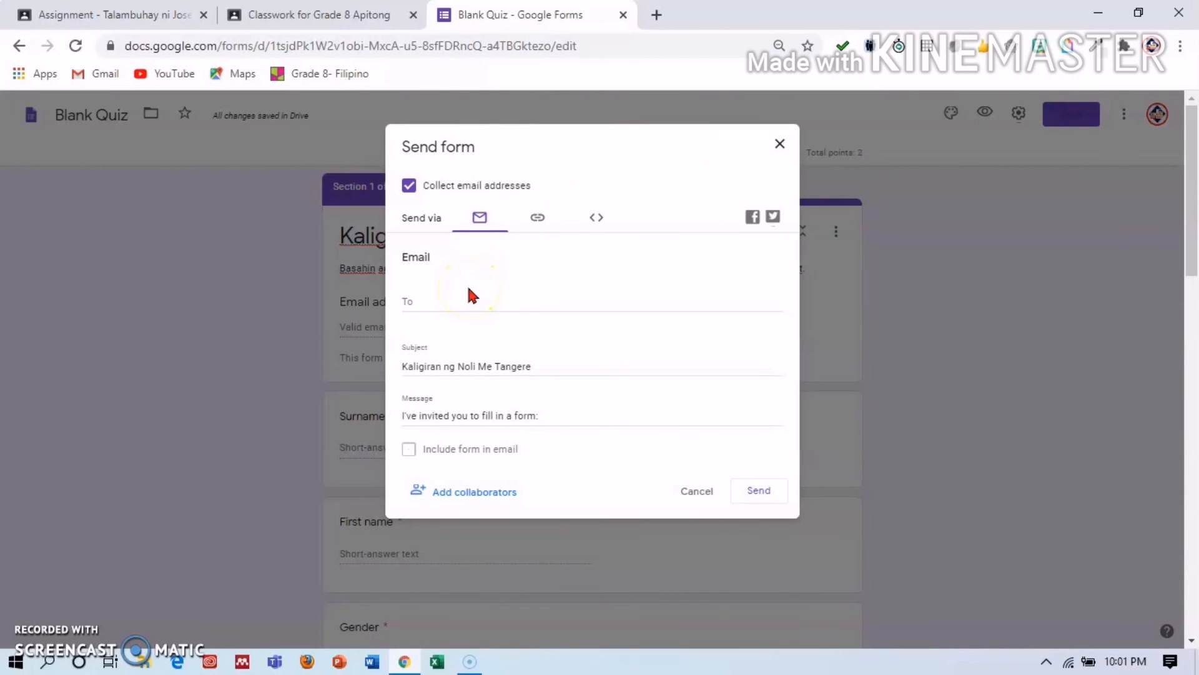
left_click(779, 143)
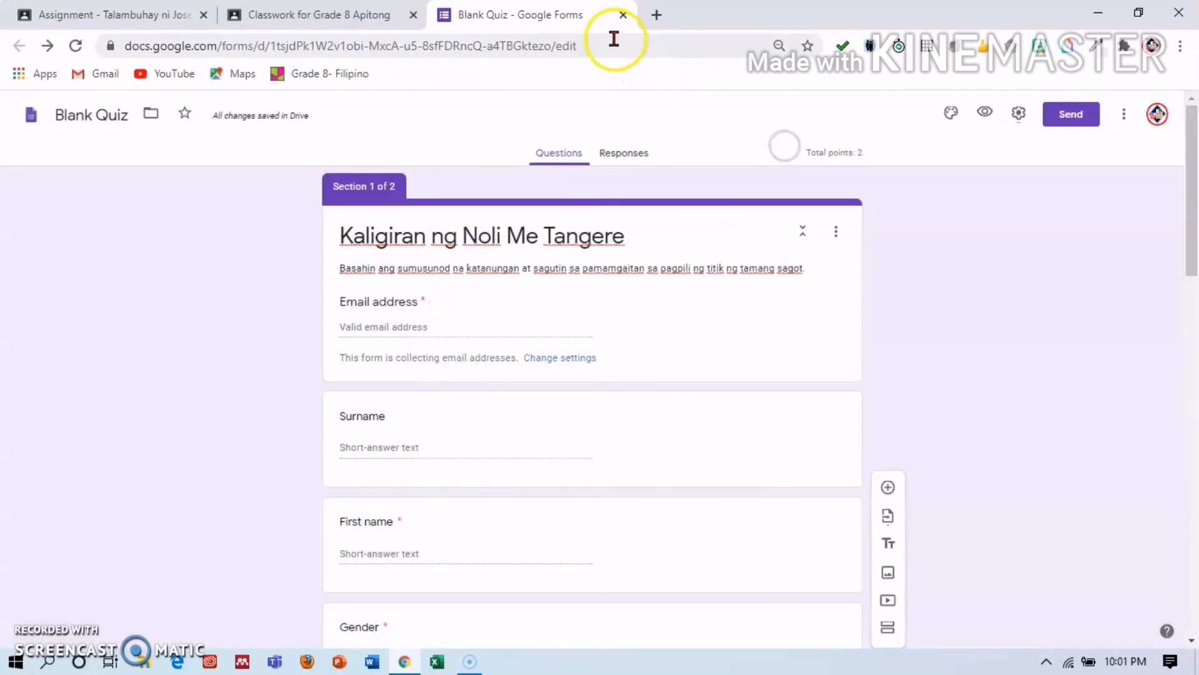
left_click(613, 41)
key("BackSpace")
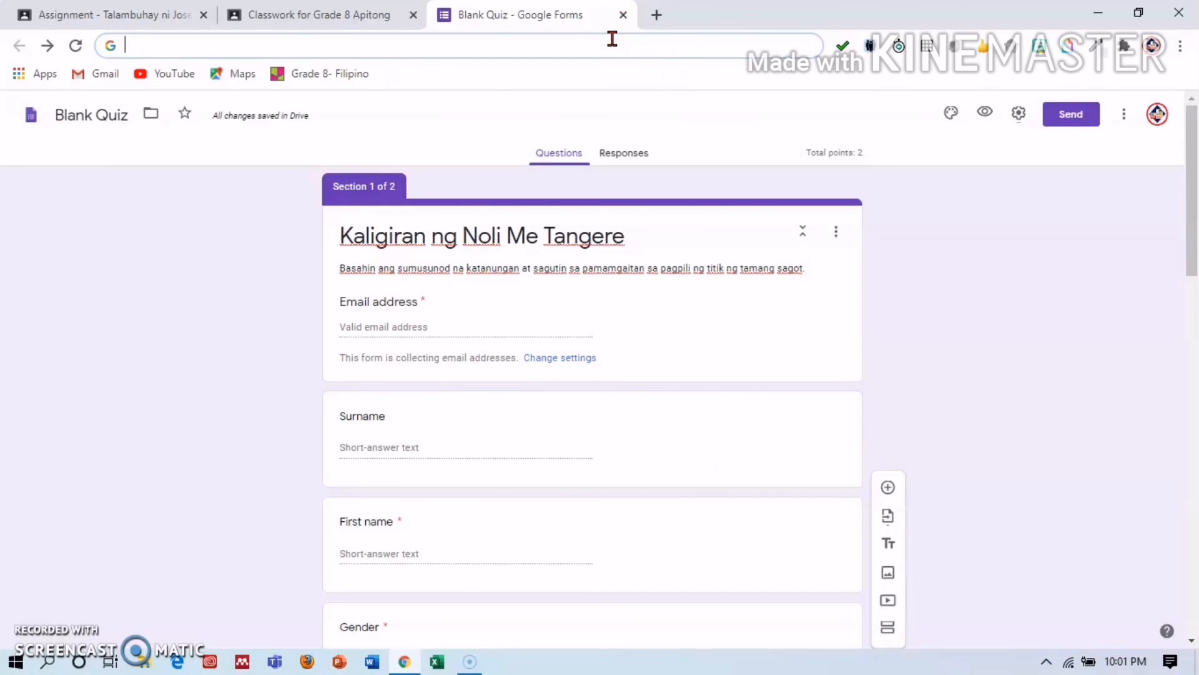
key("ctrl+z")
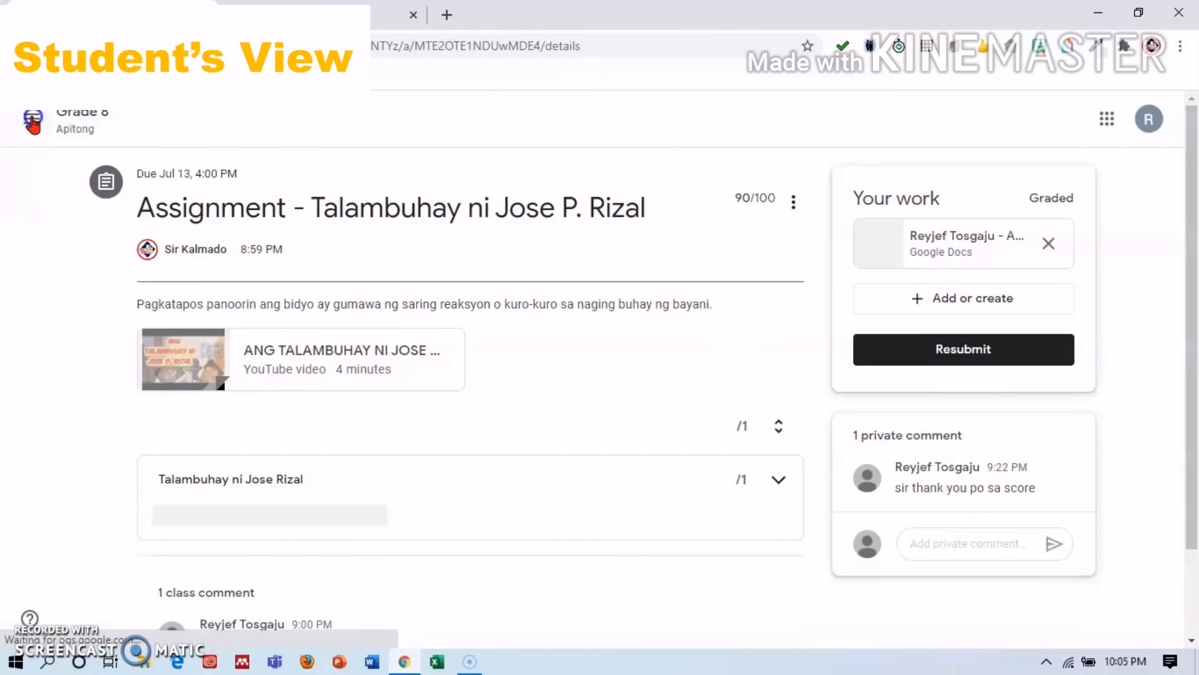
Switch to the Grade 8 Apitong class and open the posted forms.gle quiz link.
left_click(31, 119)
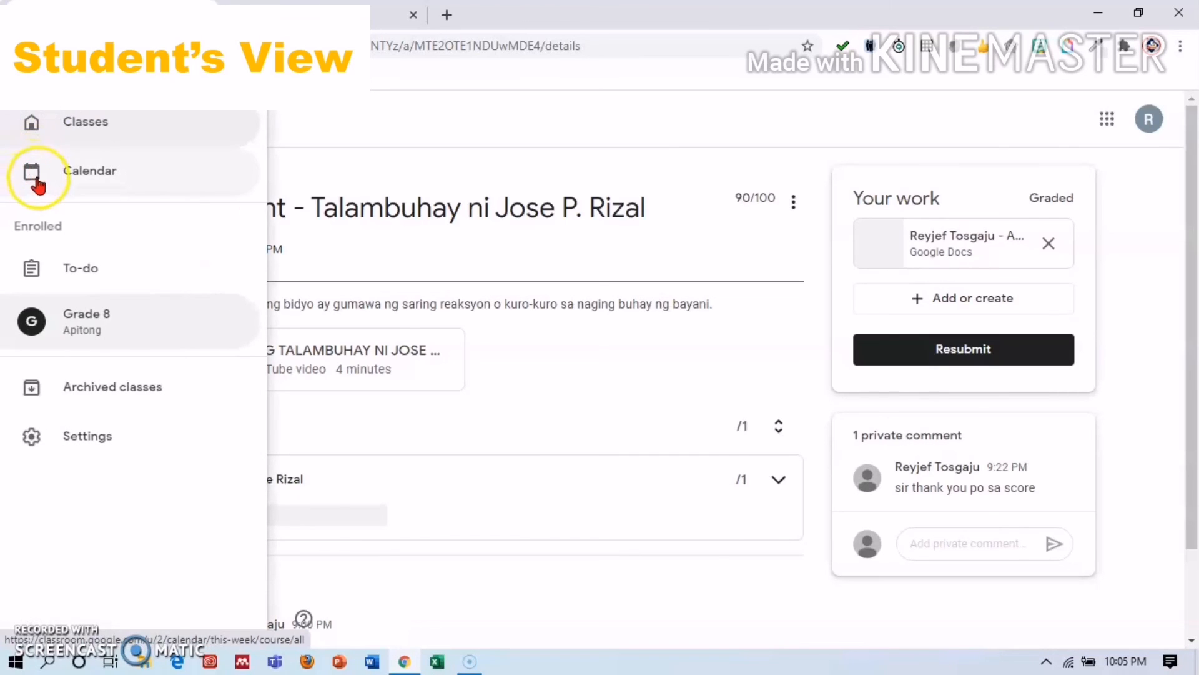
left_click(99, 319)
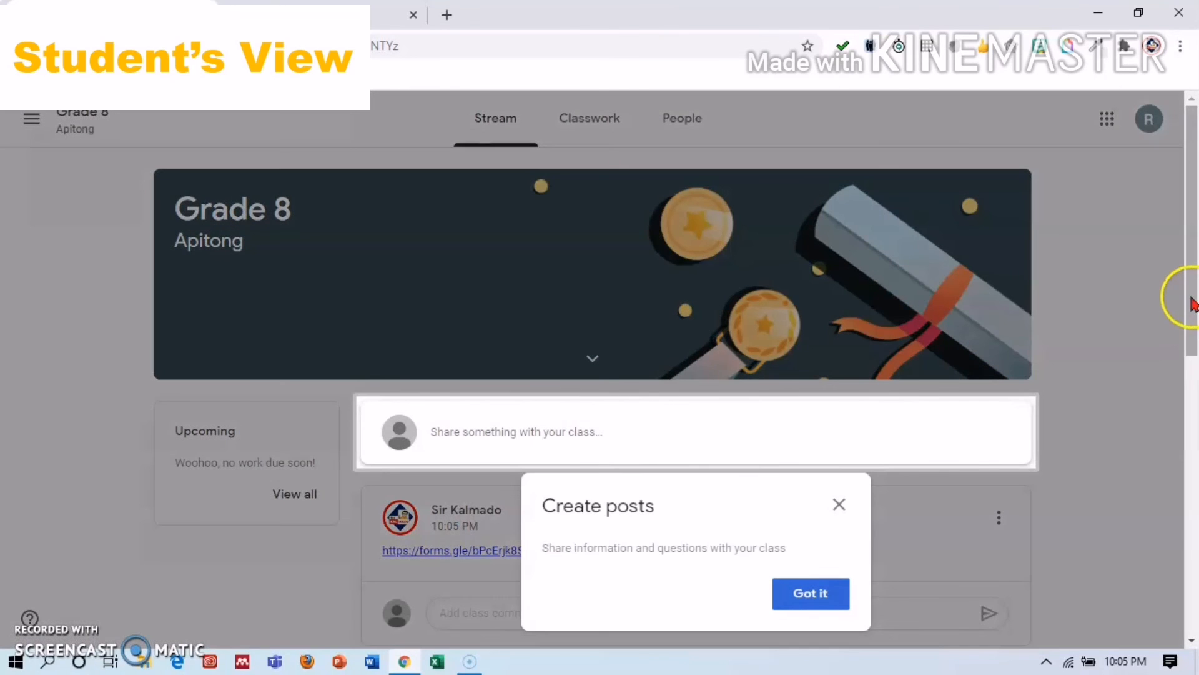
scroll(1193, 304, "down", 1)
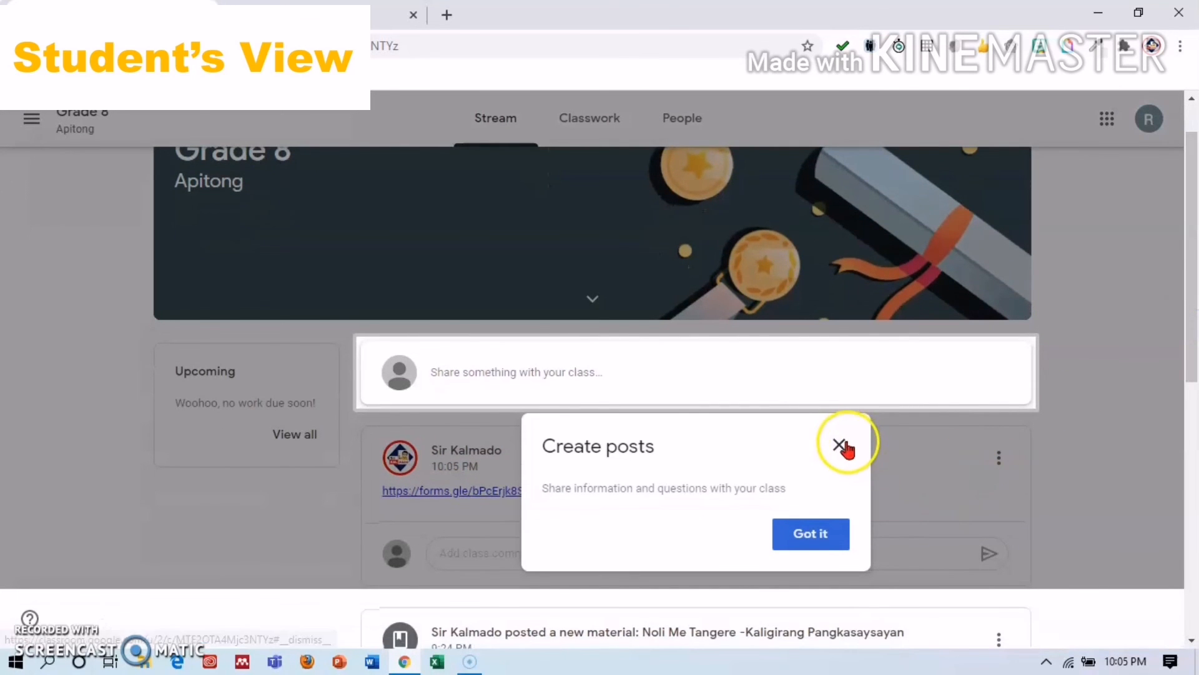
left_click(840, 444)
left_click(564, 491)
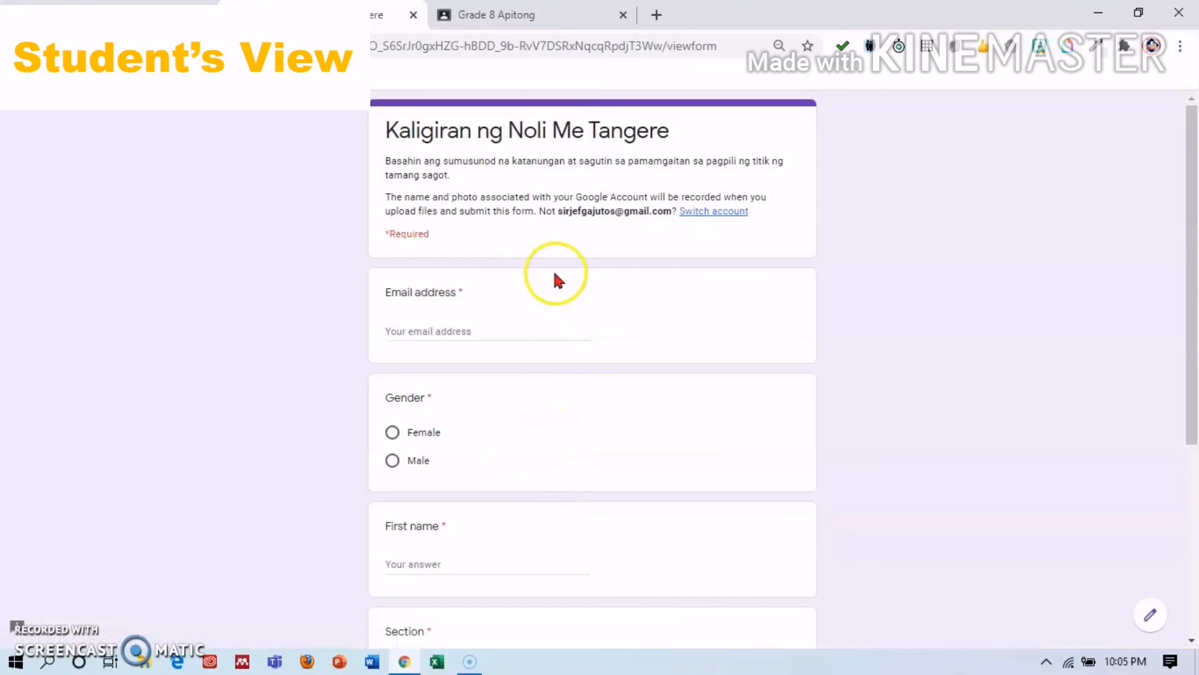
Fill in the student's email address and choose Male for Gender.
left_click(499, 324)
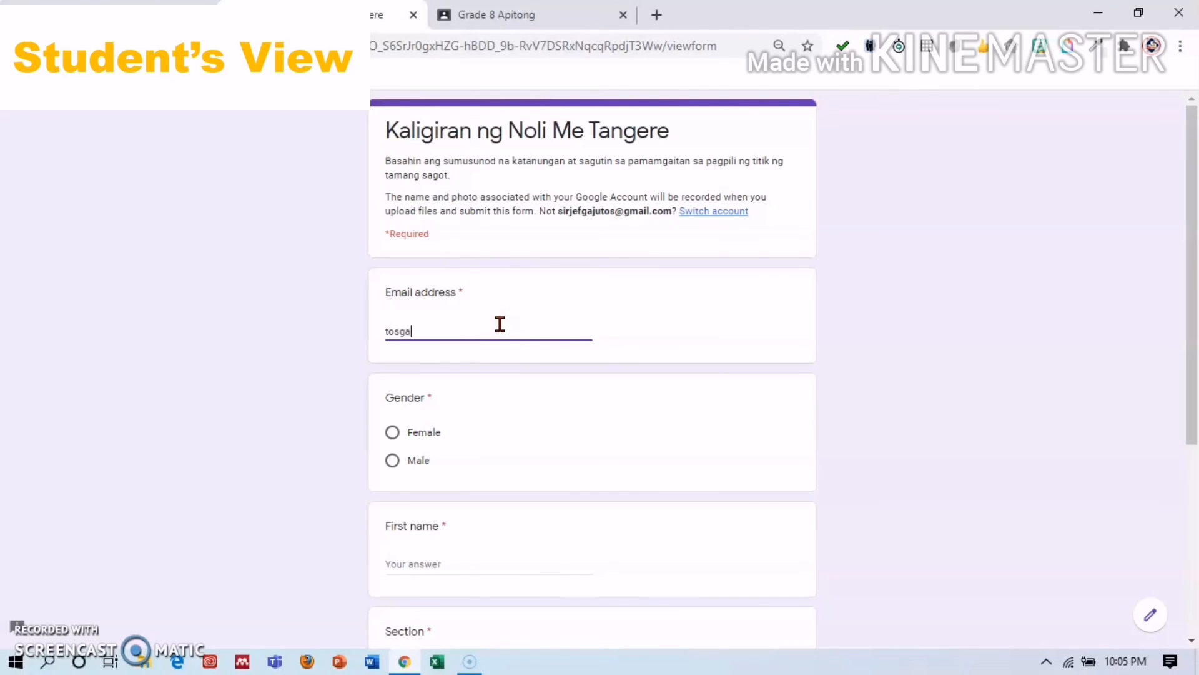
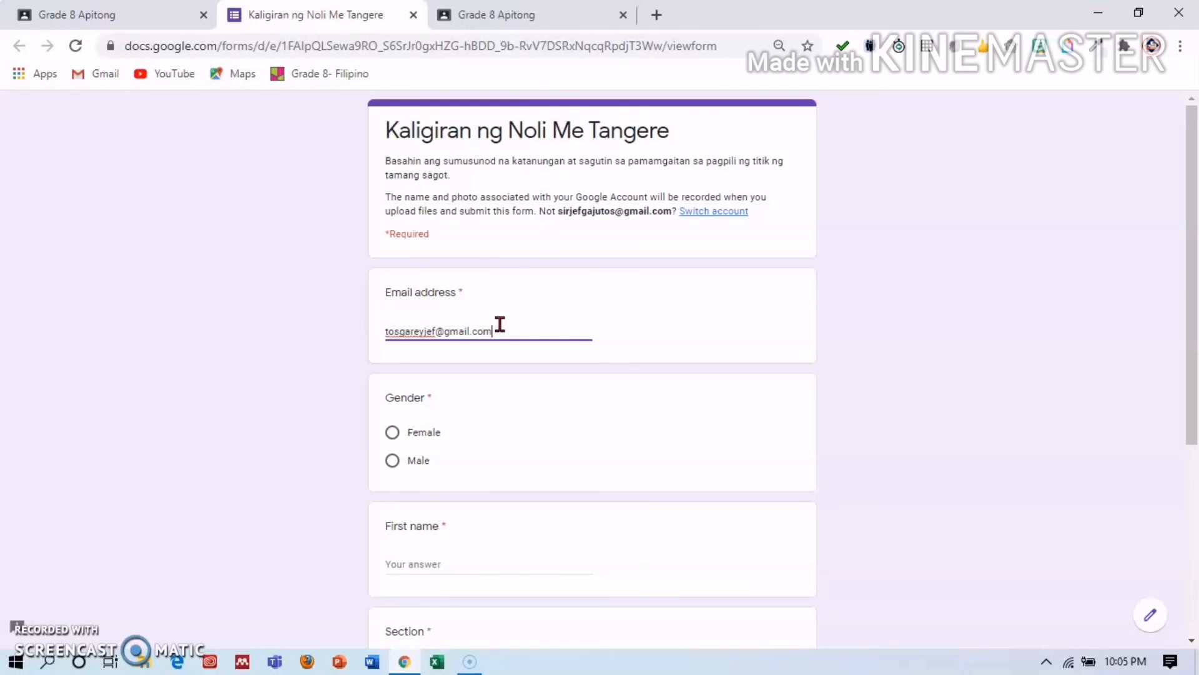
left_click(392, 462)
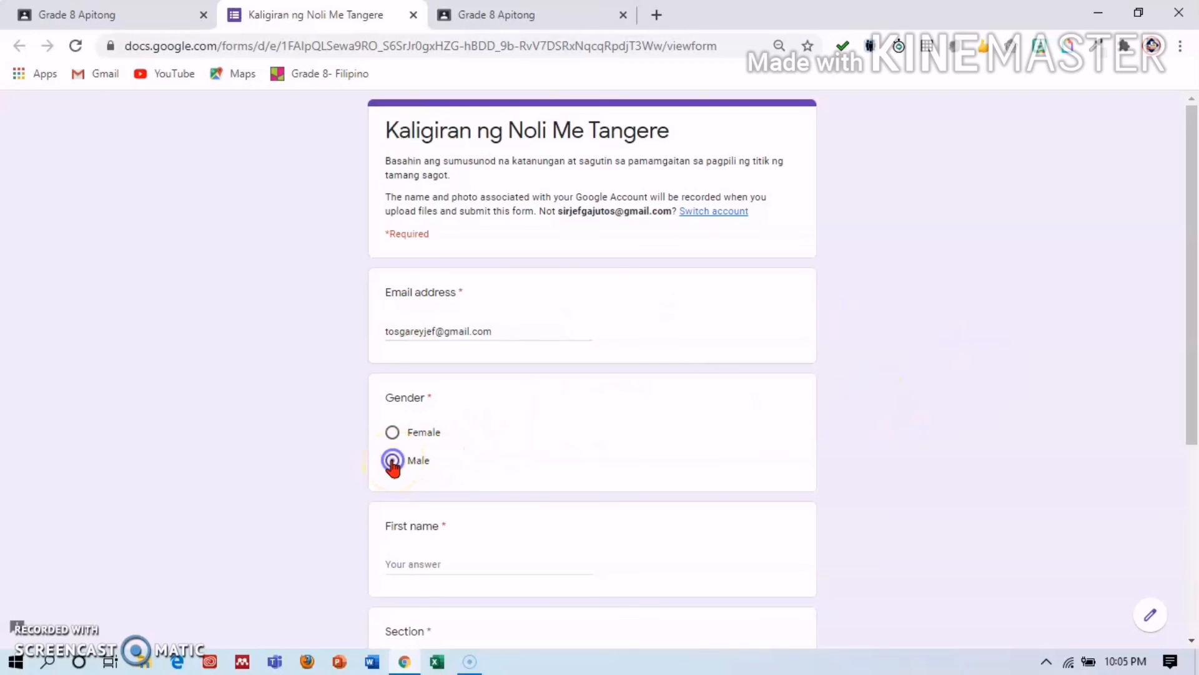
left_click_drag(1190, 369, 1190, 506)
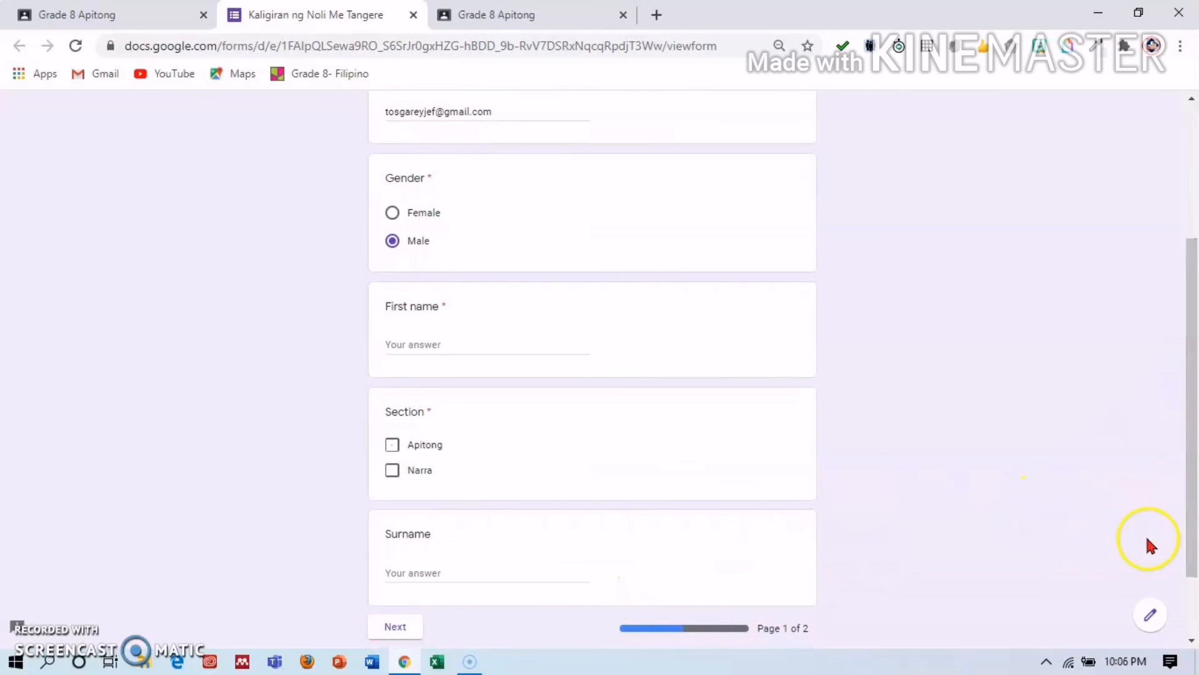
left_click(438, 347)
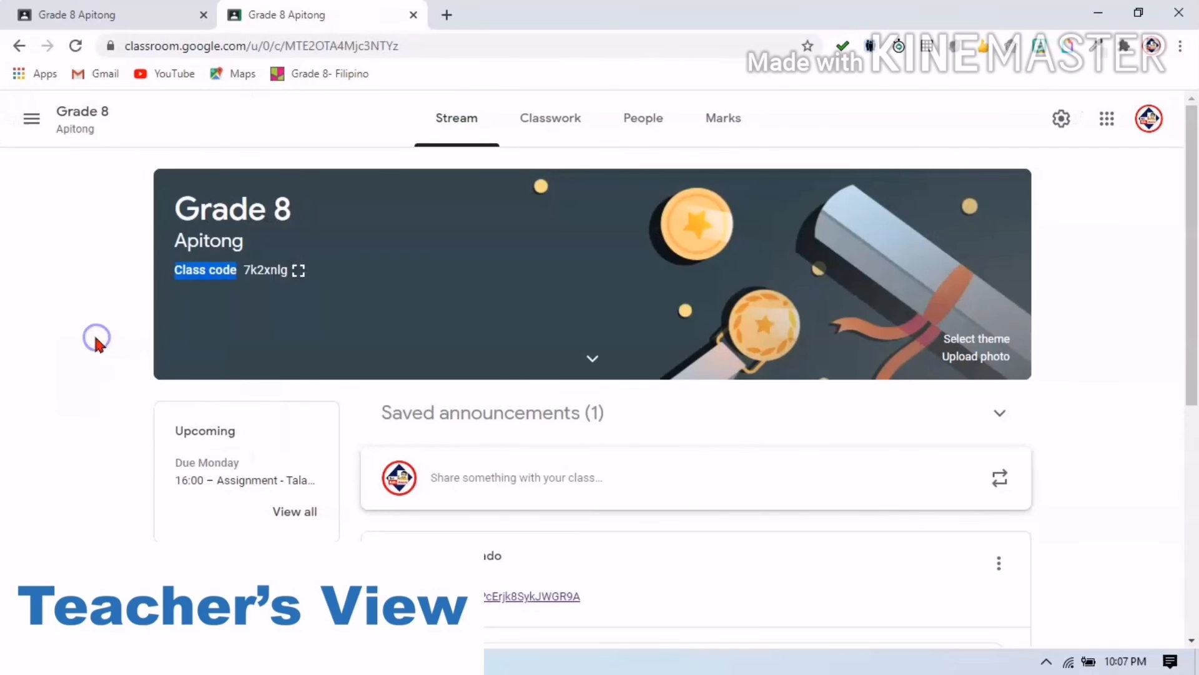
From the Marks gradebook, open the student work for 'Assignment - Talambuhay ni Jose P. Rizal', showing 90/100.
scroll(93, 337, "down", 6)
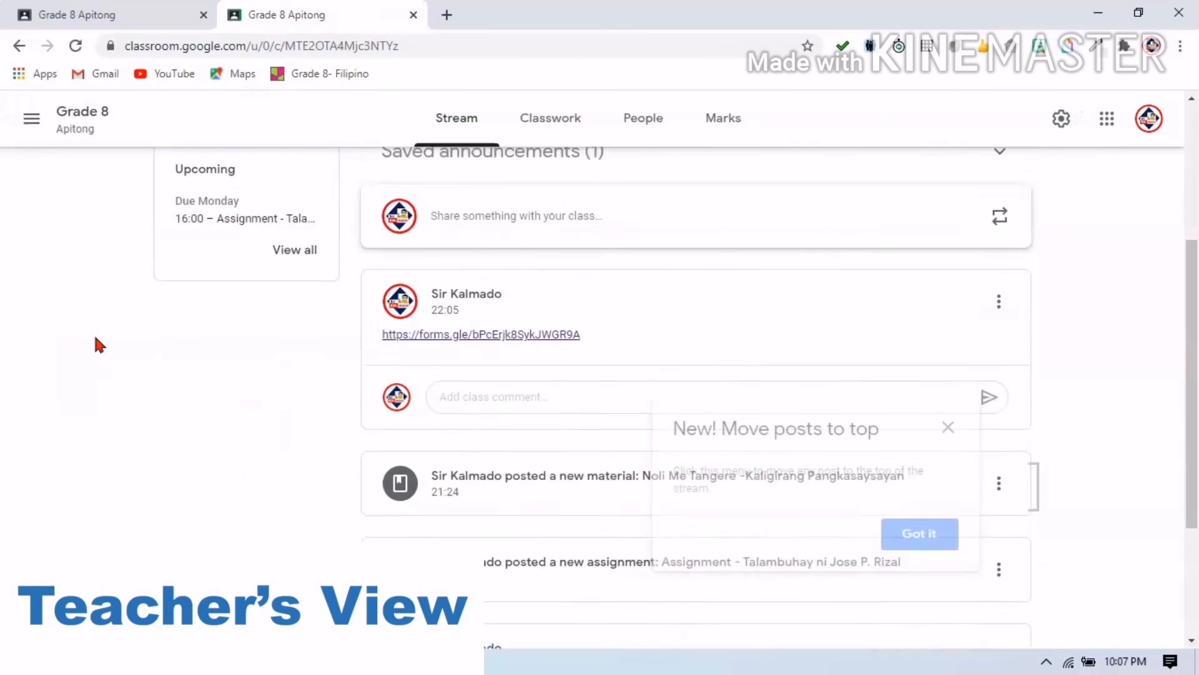
left_click(716, 133)
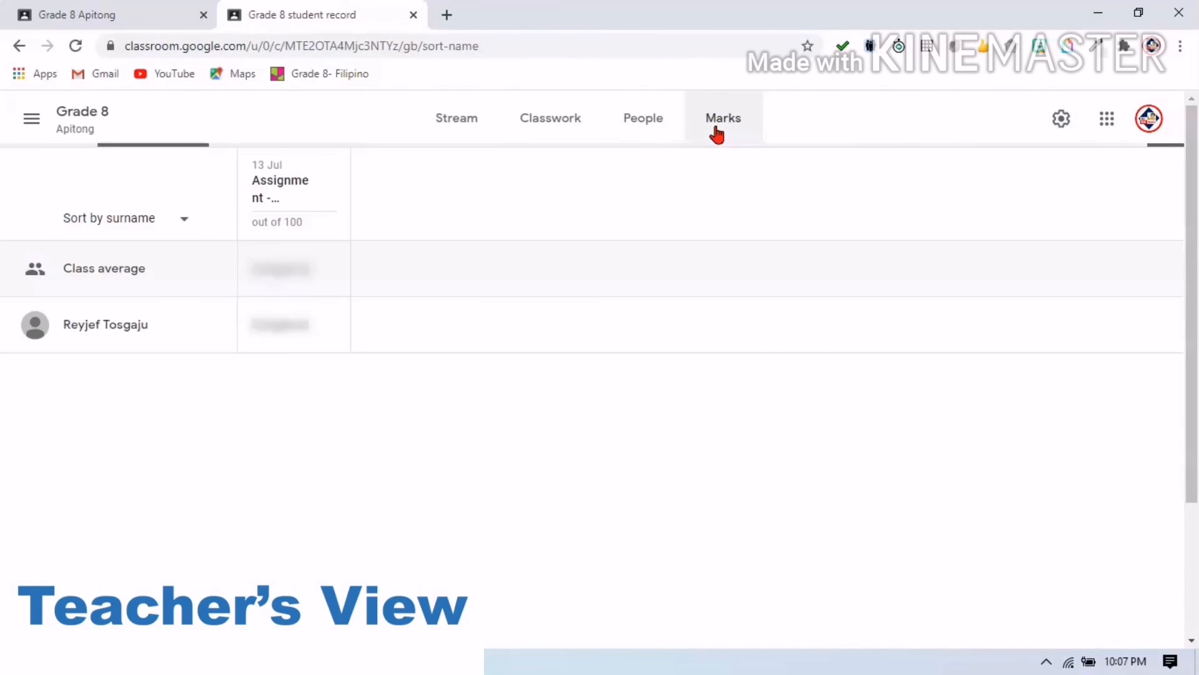
left_click(704, 132)
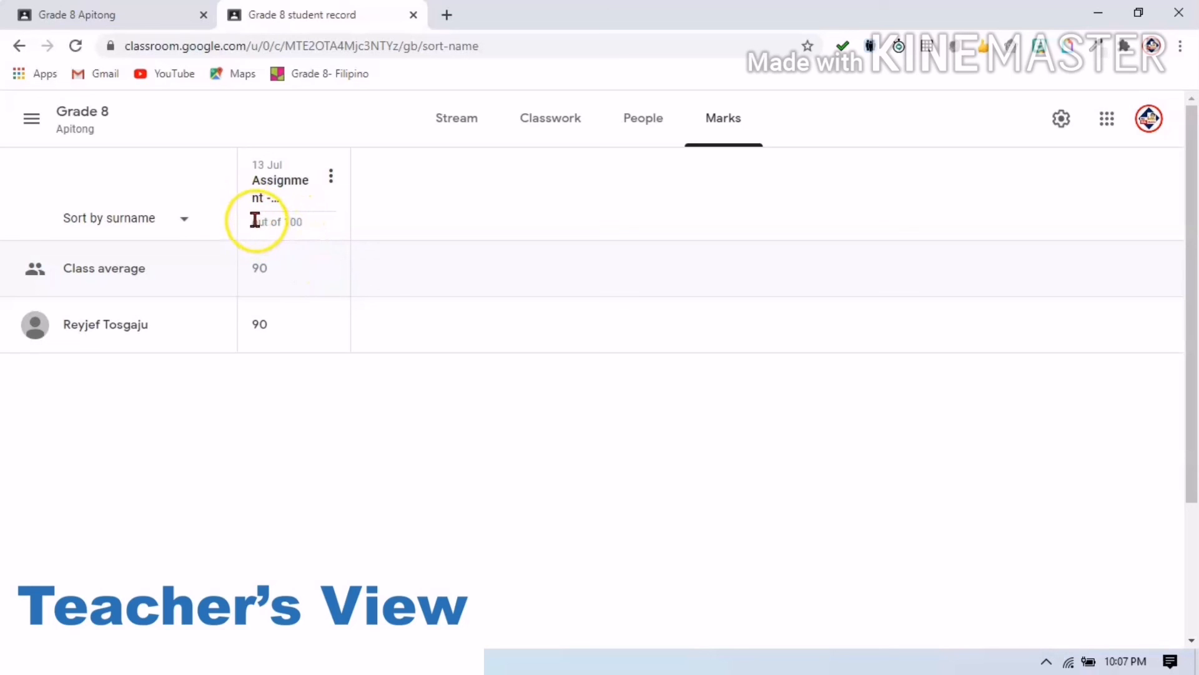
left_click(186, 221)
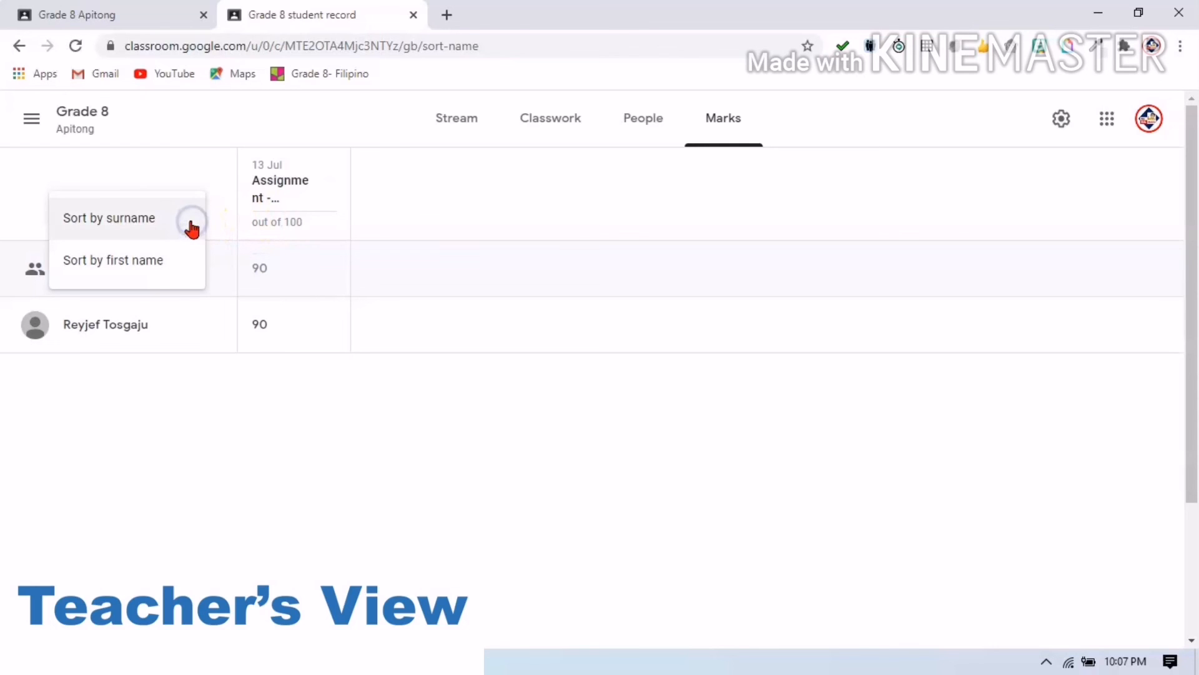
left_click(277, 183)
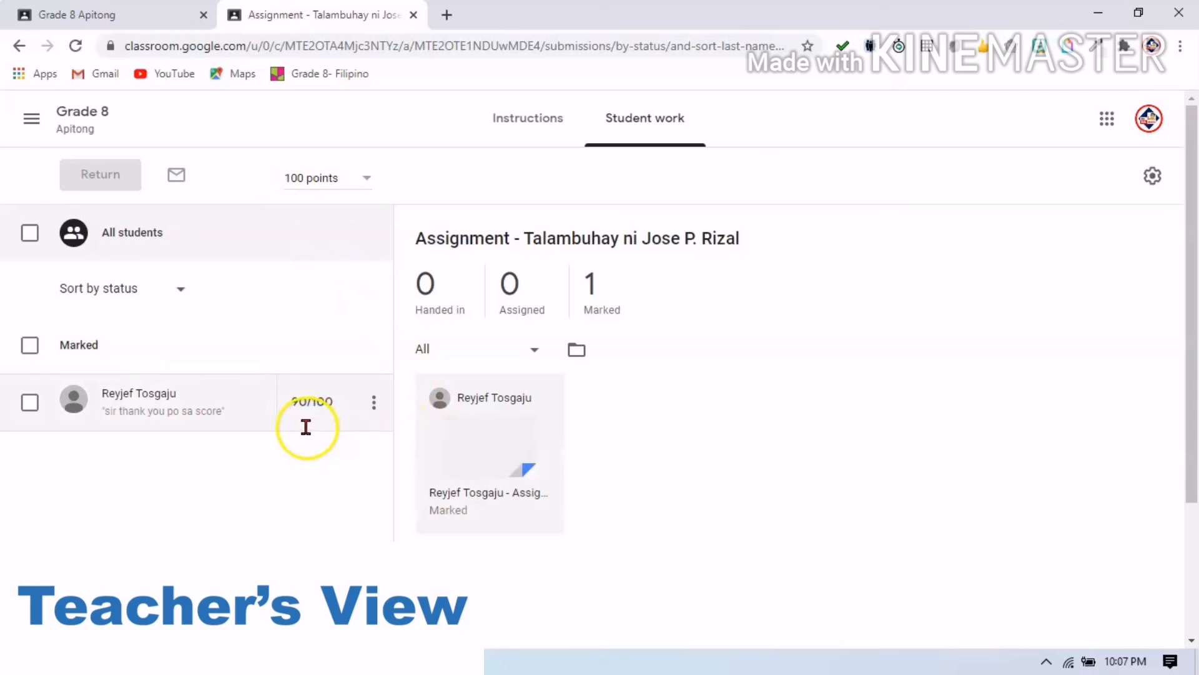
Scroll down the Student work page of the graded Rizal assignment.
scroll(296, 471, "down", 1)
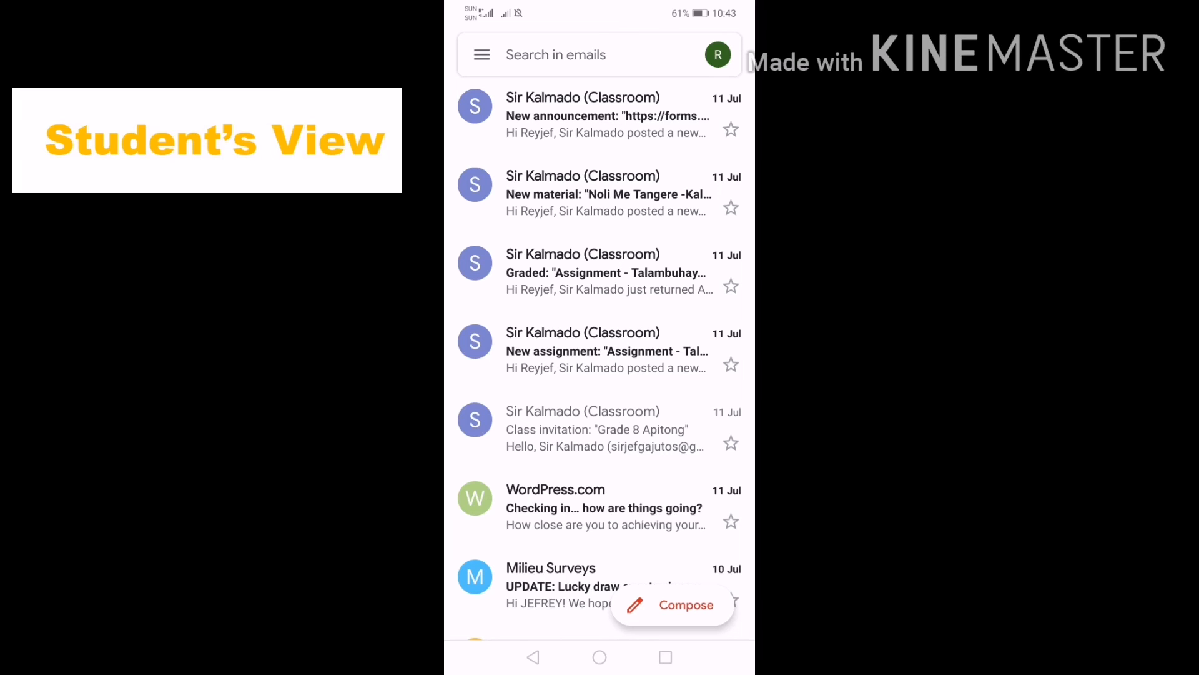
Open the Classroom 'New announcement' email containing the Grade 8 Apitong Google Forms quiz link.
left_click(606, 115)
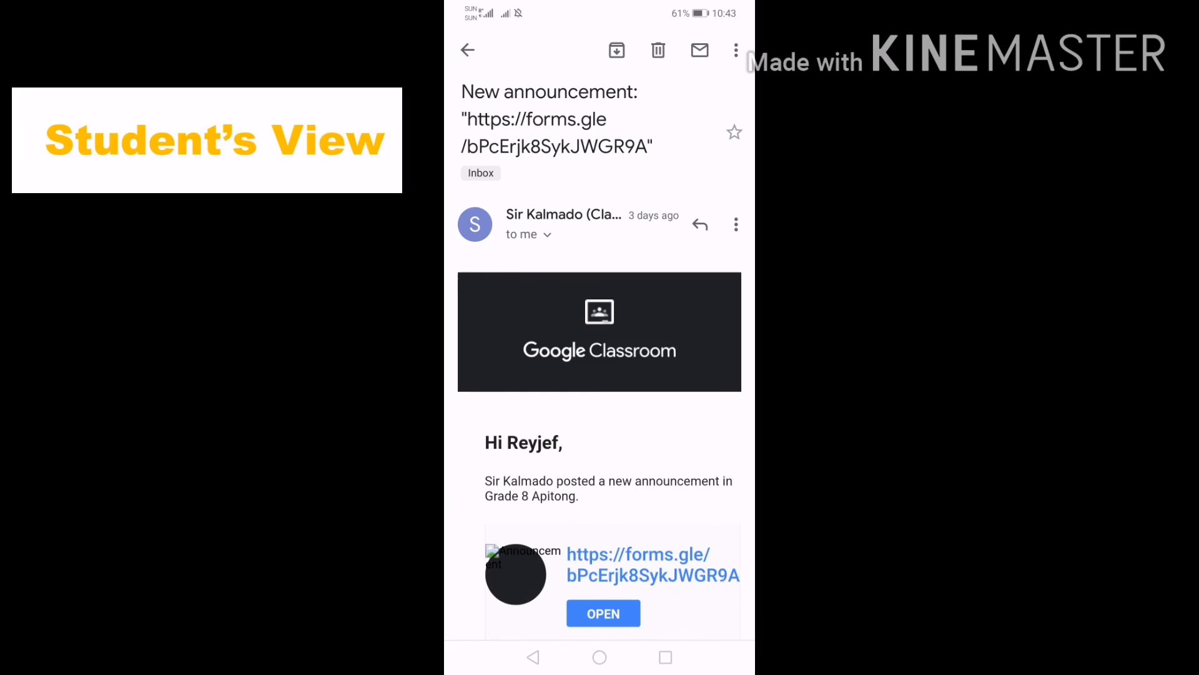